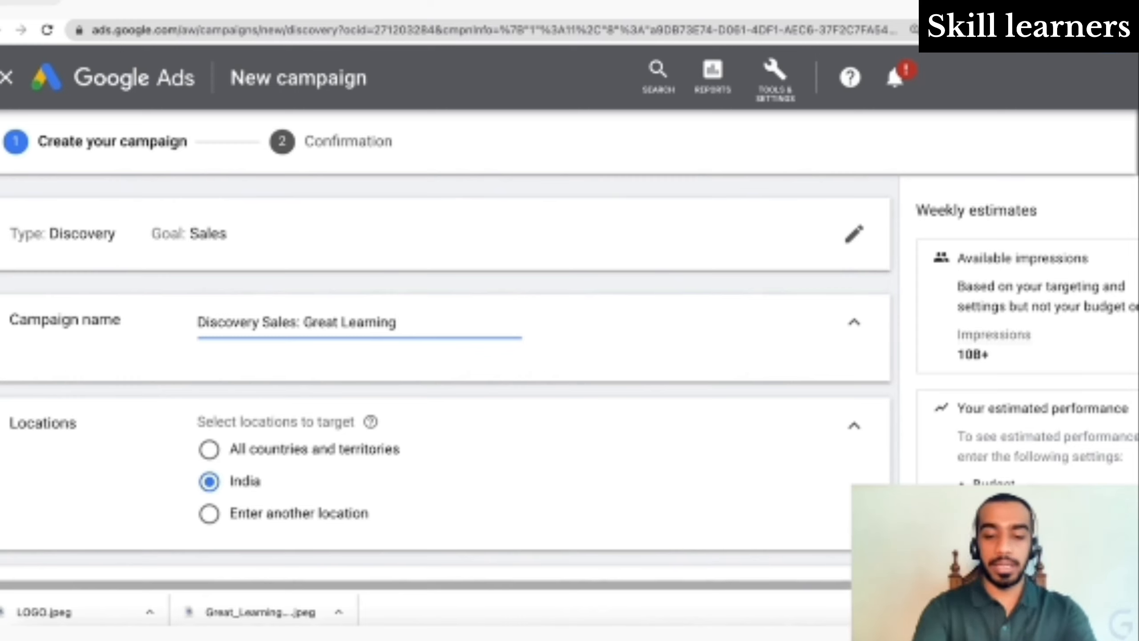
- Append 'Digital Marketing' to make the campaign name 'Discovery Sales: Great Learning Digital Marketing'
{"action": "type", "text": "Digital "}
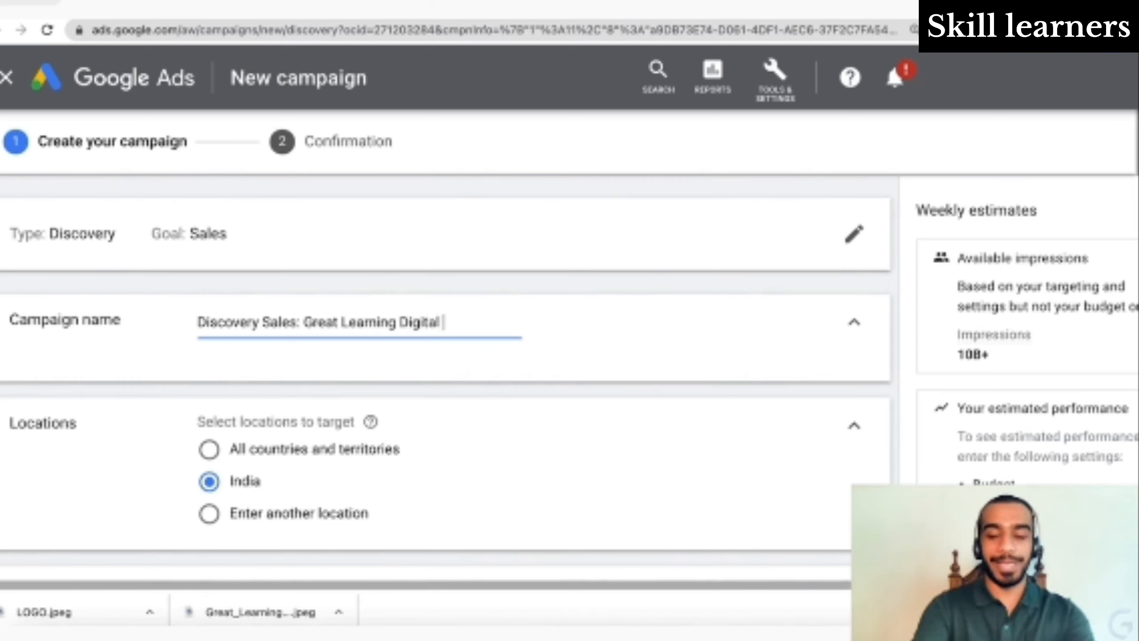
{"action": "type", "text": "Marketing"}
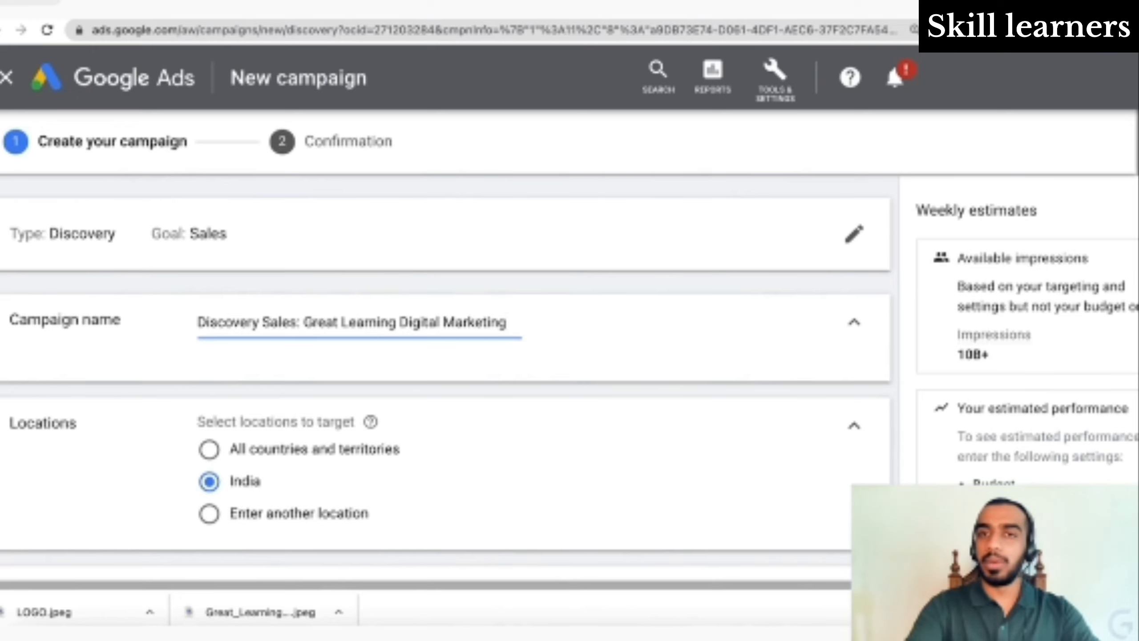
{"action": "scroll", "coordinate": [447, 377], "scroll_direction": "down", "scroll_amount": 3}
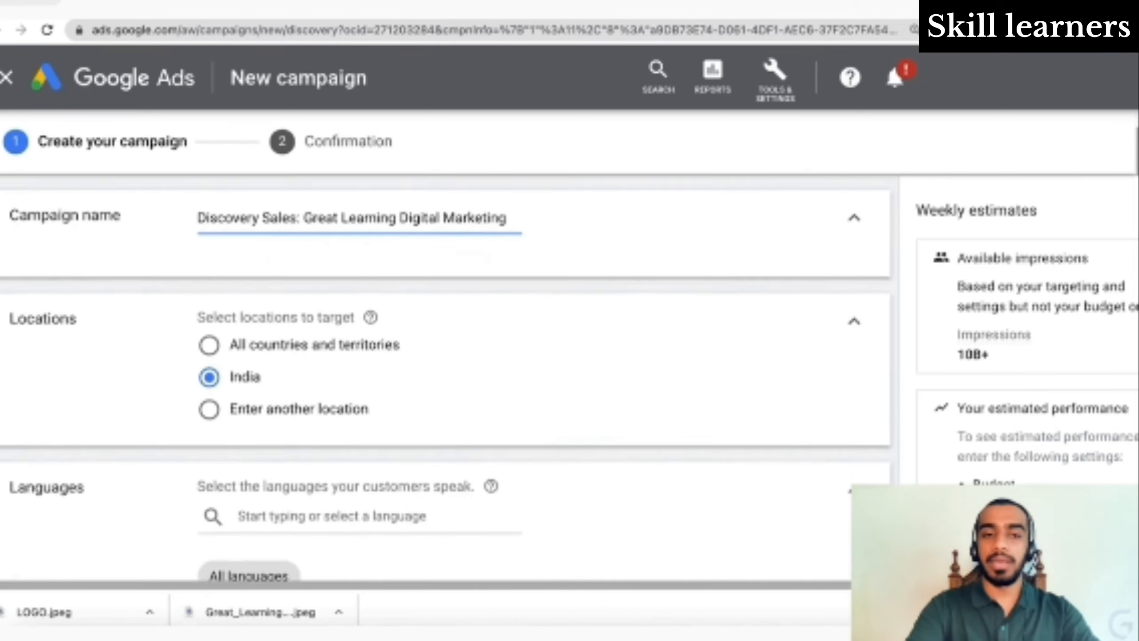
{"action": "scroll", "coordinate": [447, 377], "scroll_direction": "up", "scroll_amount": 2}
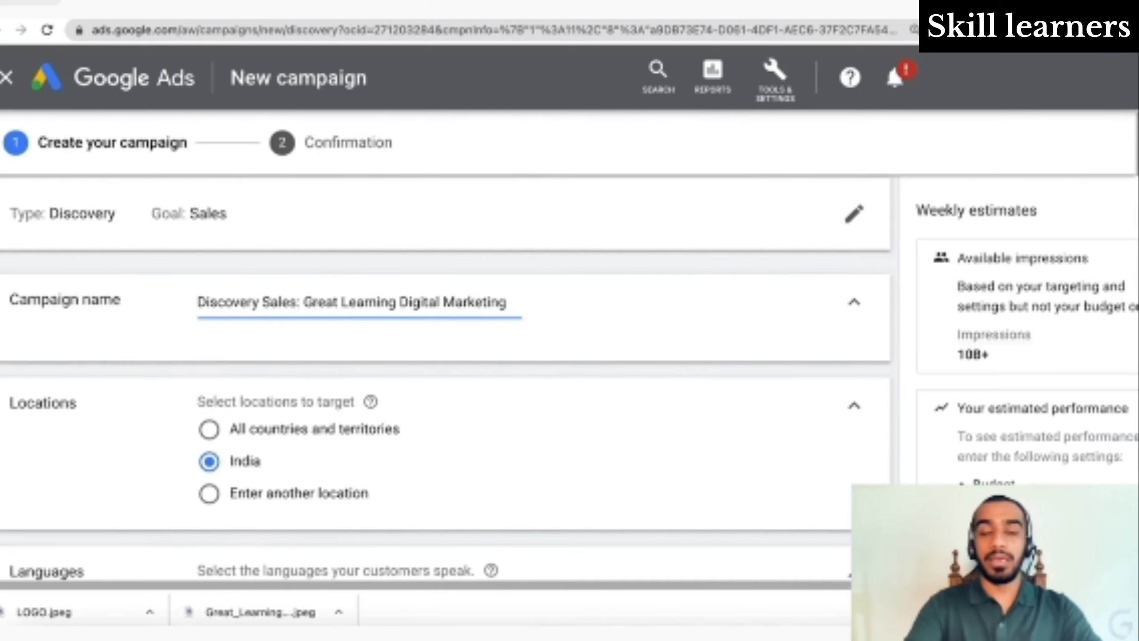
{"action": "scroll", "coordinate": [447, 377], "scroll_direction": "down", "scroll_amount": 2}
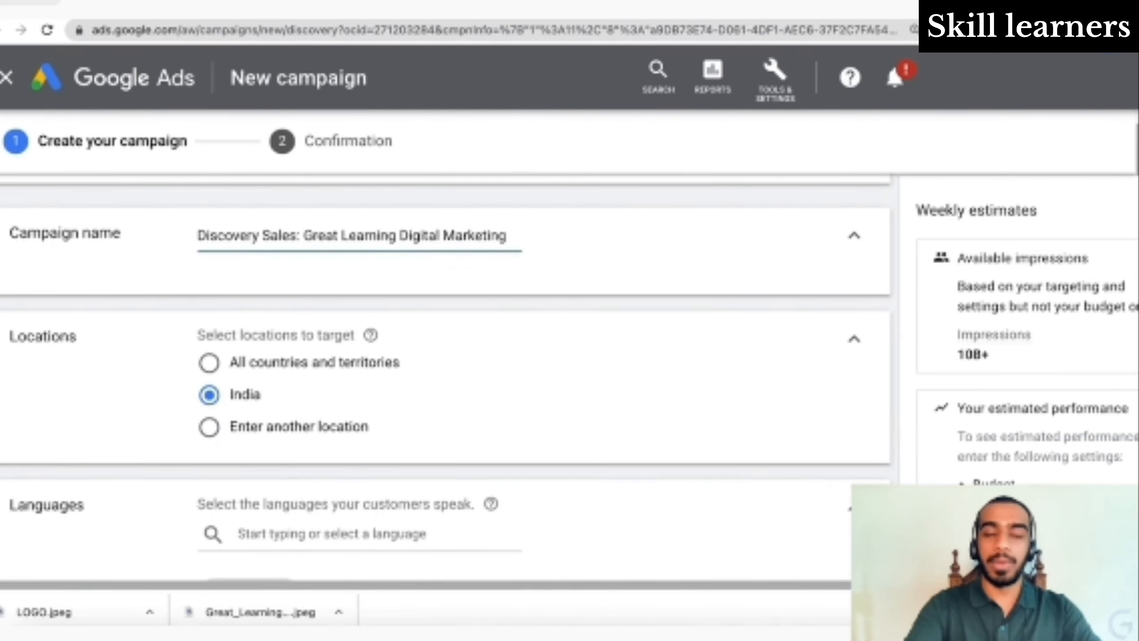
{"action": "scroll", "coordinate": [395, 327], "scroll_direction": "down", "scroll_amount": 3}
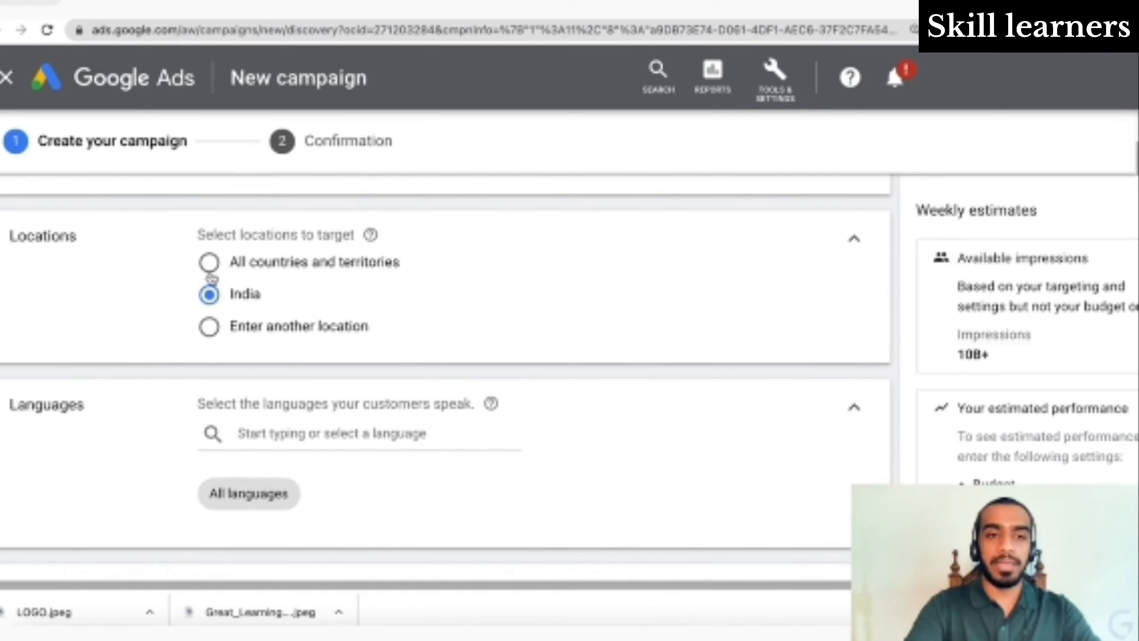
- Switch targeting to 'Enter another location', try Advanced search's bulk-add option, then cancel it
{"action": "left_click", "coordinate": [209, 326]}
{"action": "left_click", "coordinate": [346, 386]}
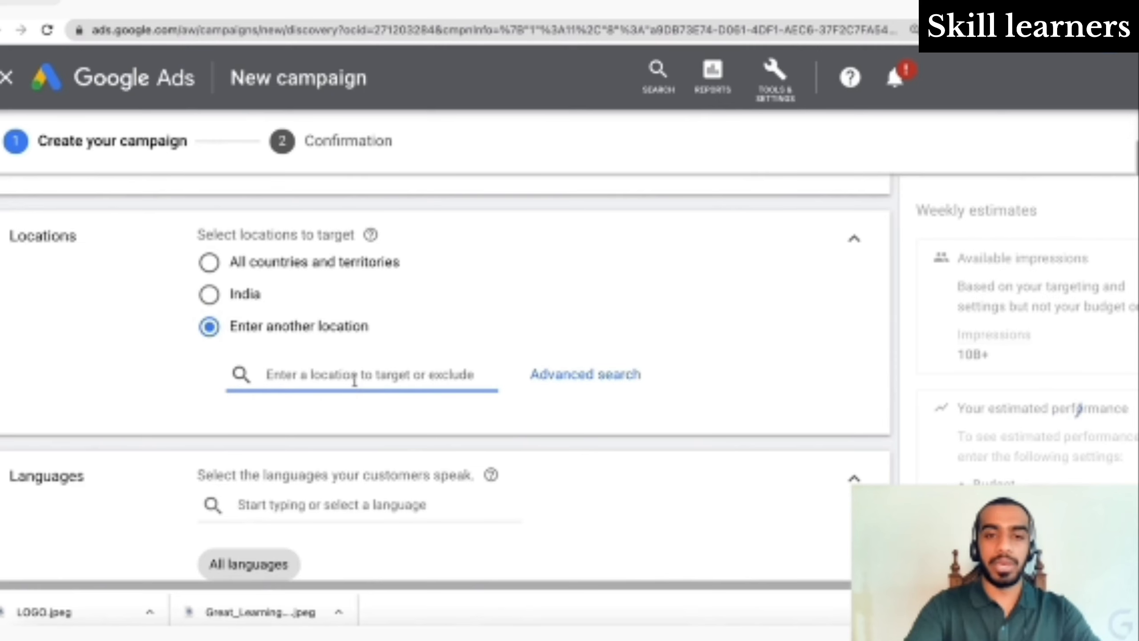
{"action": "left_click", "coordinate": [568, 385]}
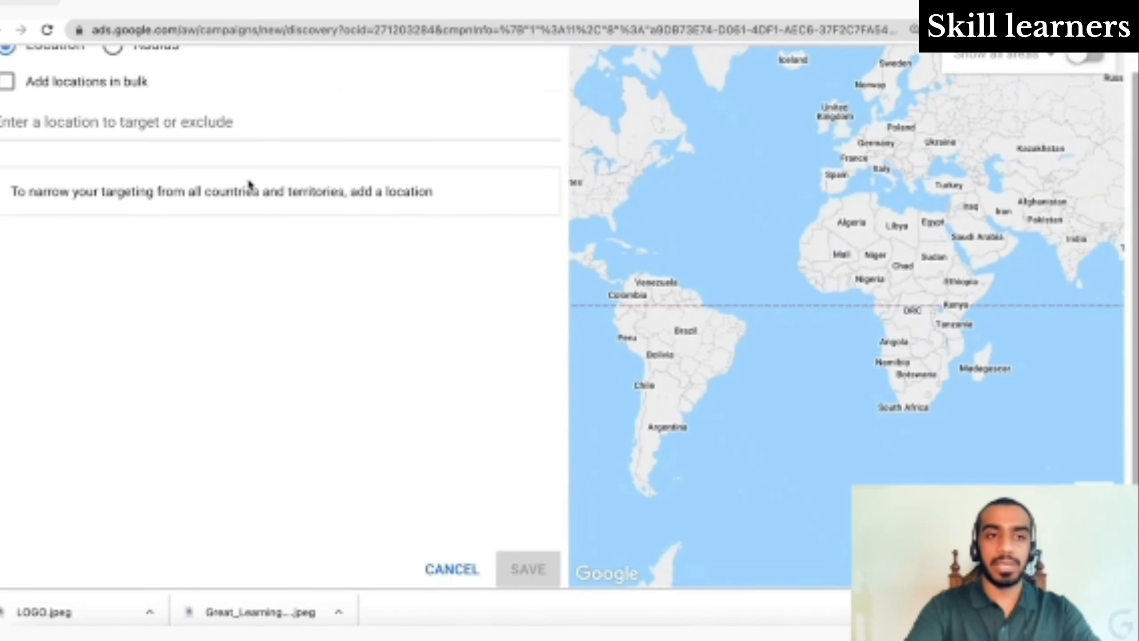
{"action": "scroll", "coordinate": [121, 140], "scroll_direction": "up", "scroll_amount": 1}
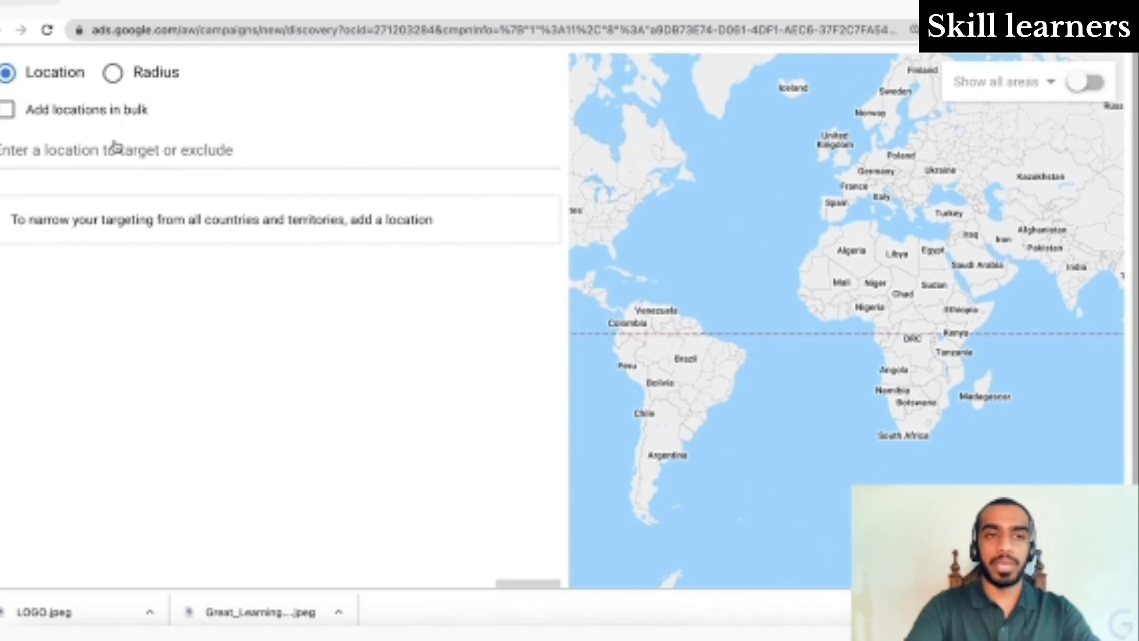
{"action": "left_click", "coordinate": [6, 110]}
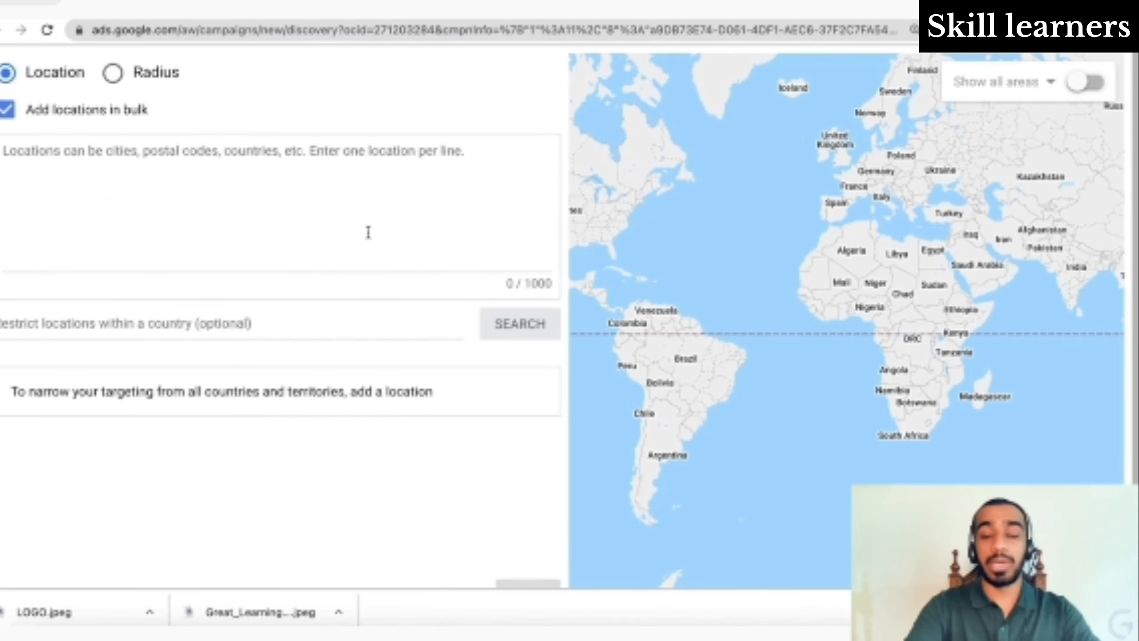
{"action": "scroll", "coordinate": [369, 231], "scroll_direction": "down", "scroll_amount": 1}
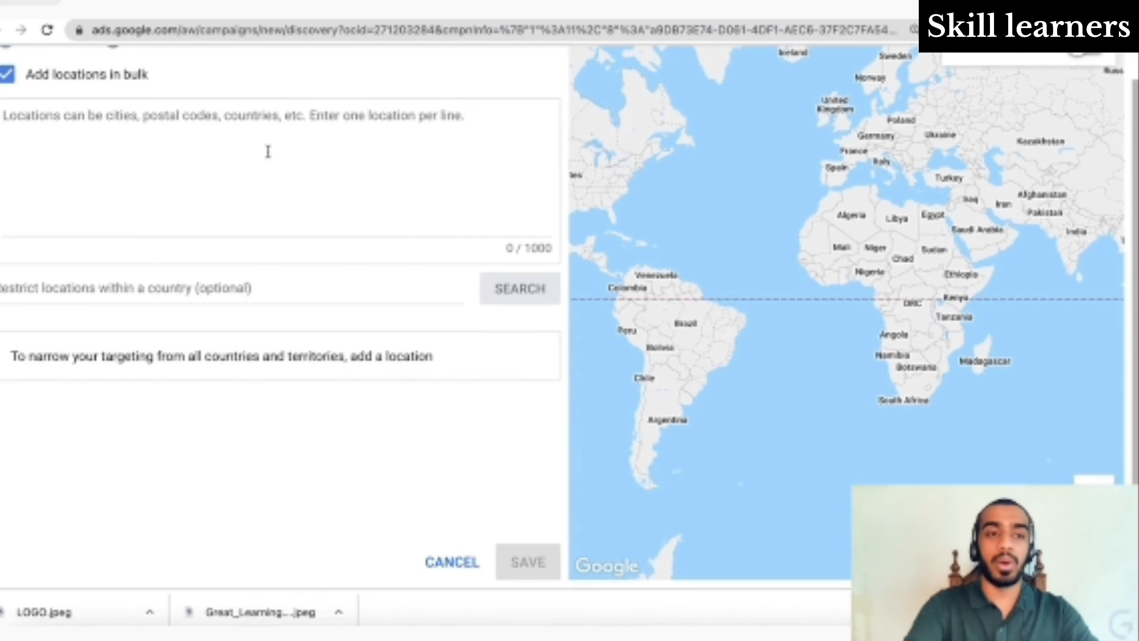
{"action": "scroll", "coordinate": [242, 237], "scroll_direction": "up", "scroll_amount": 1}
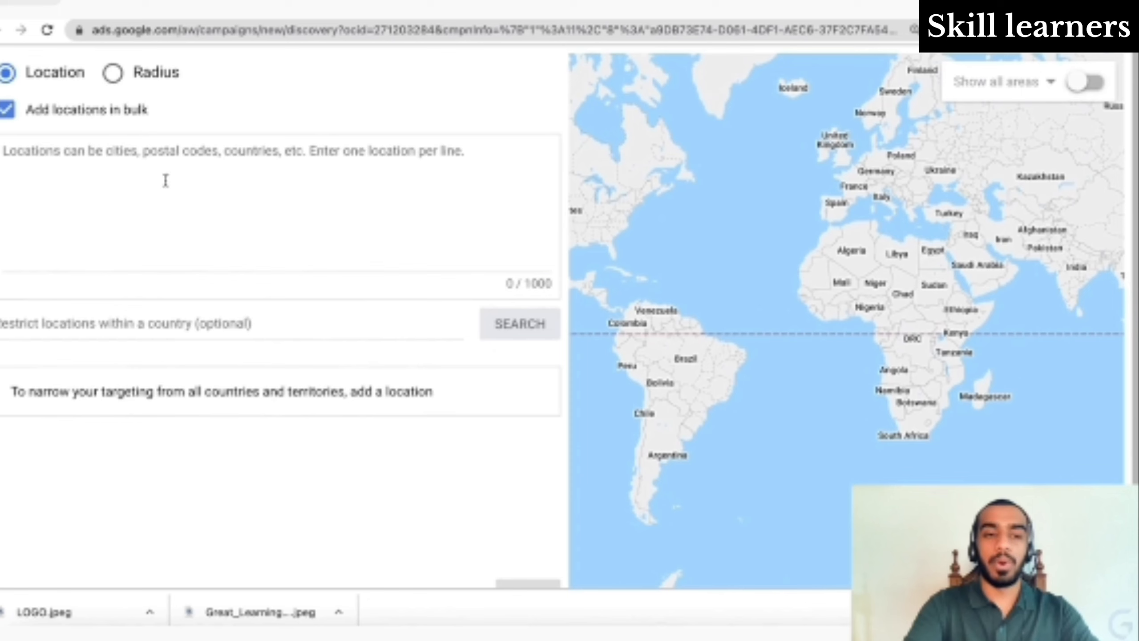
{"action": "scroll", "coordinate": [338, 412], "scroll_direction": "down", "scroll_amount": 1}
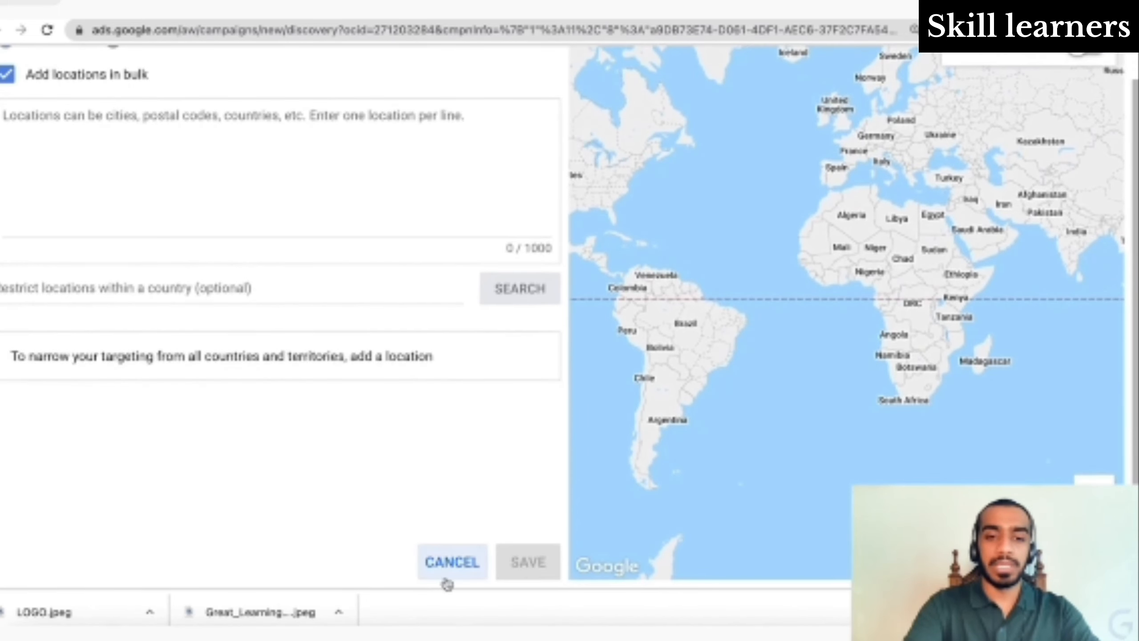
{"action": "left_click", "coordinate": [448, 562]}
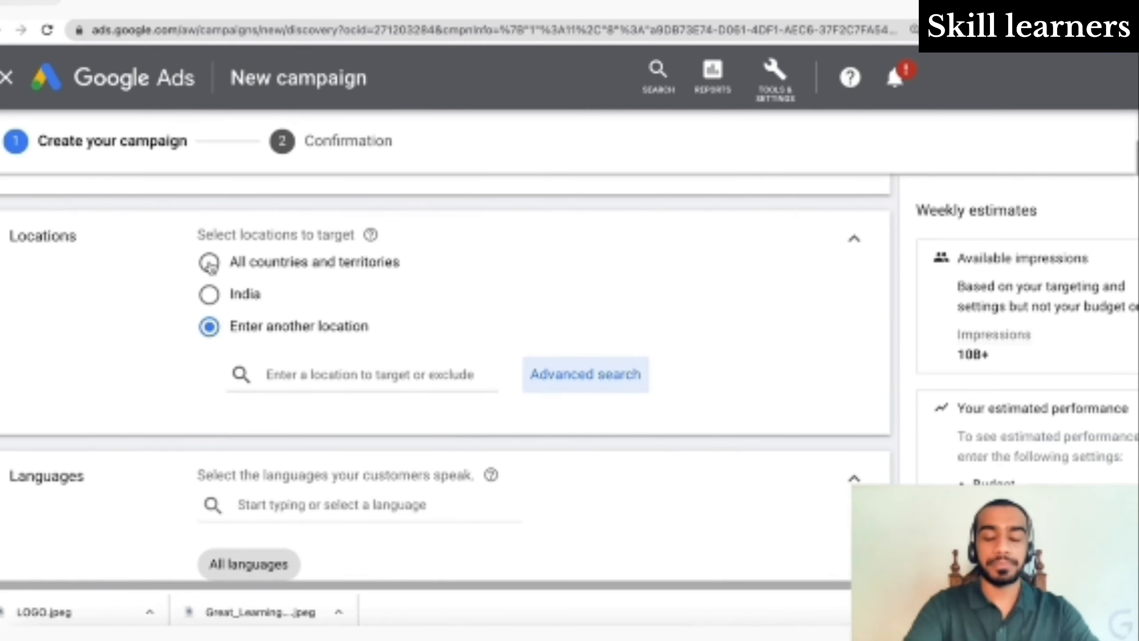
- Target India again and leave the language setting at All languages
{"action": "left_click", "coordinate": [210, 264]}
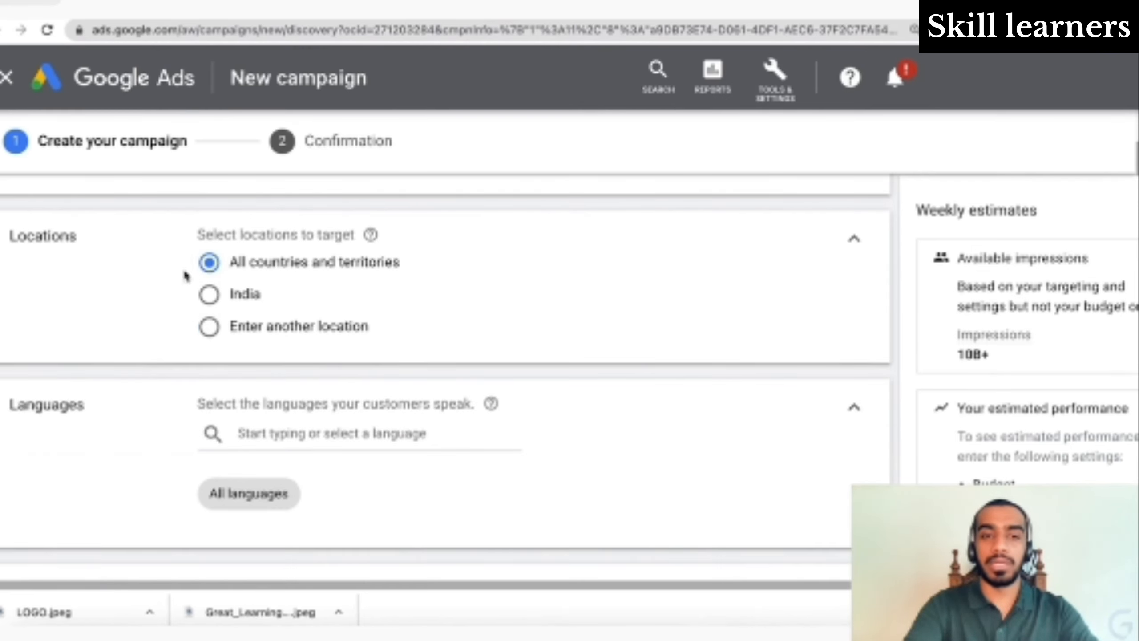
{"action": "left_click", "coordinate": [209, 294]}
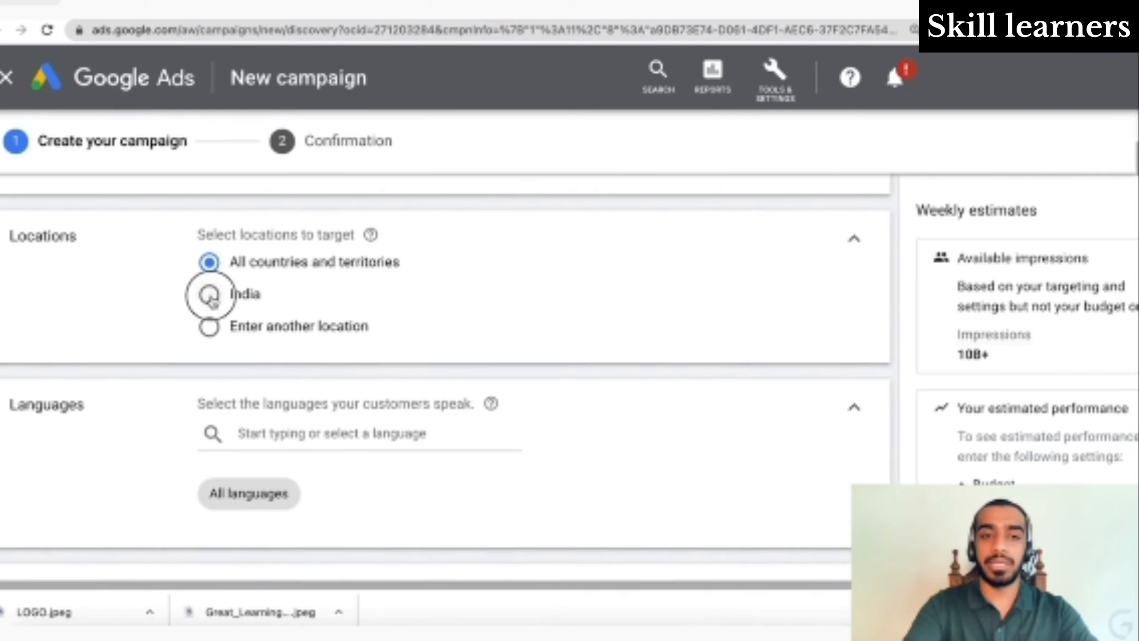
{"action": "scroll", "coordinate": [381, 346], "scroll_direction": "down", "scroll_amount": 2}
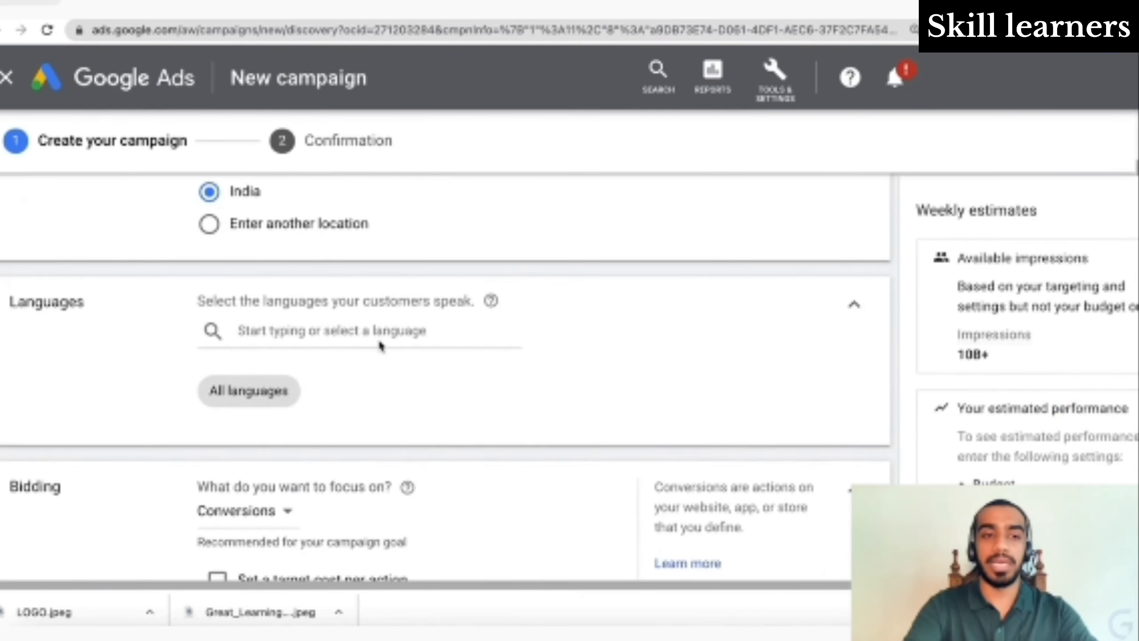
{"action": "left_click", "coordinate": [325, 331]}
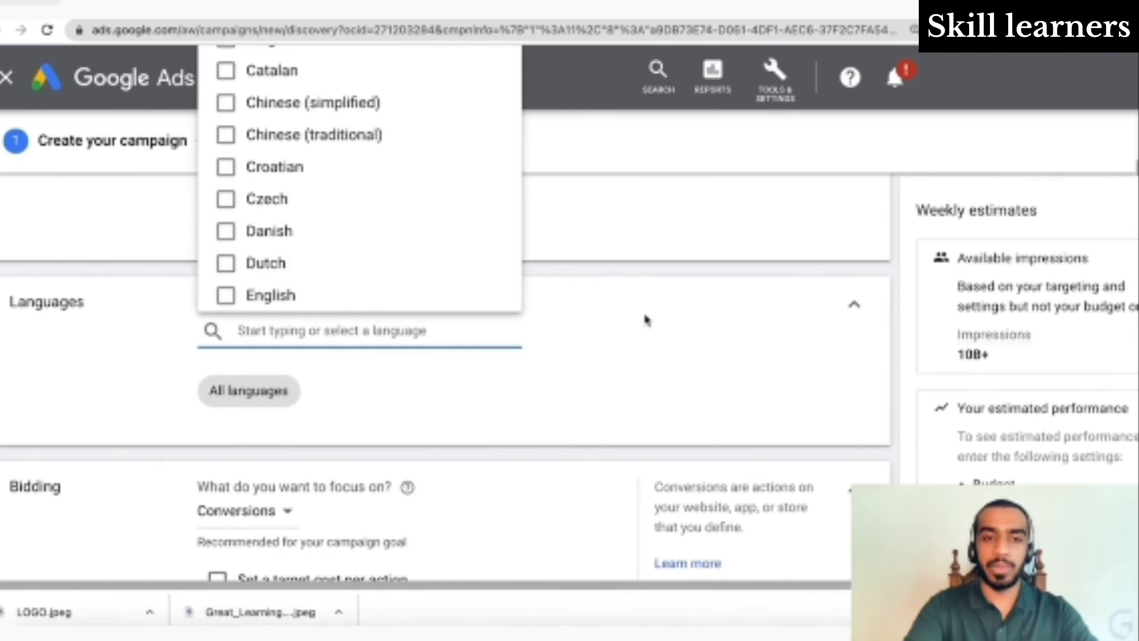
{"action": "left_click", "coordinate": [628, 323]}
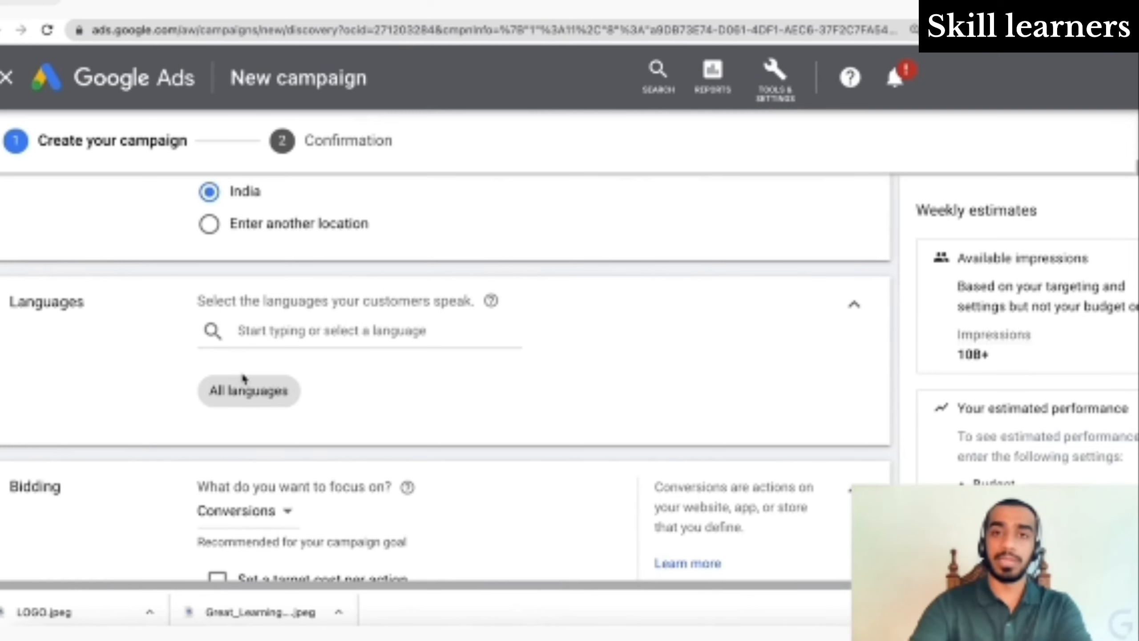
{"action": "scroll", "coordinate": [244, 379], "scroll_direction": "down", "scroll_amount": 3}
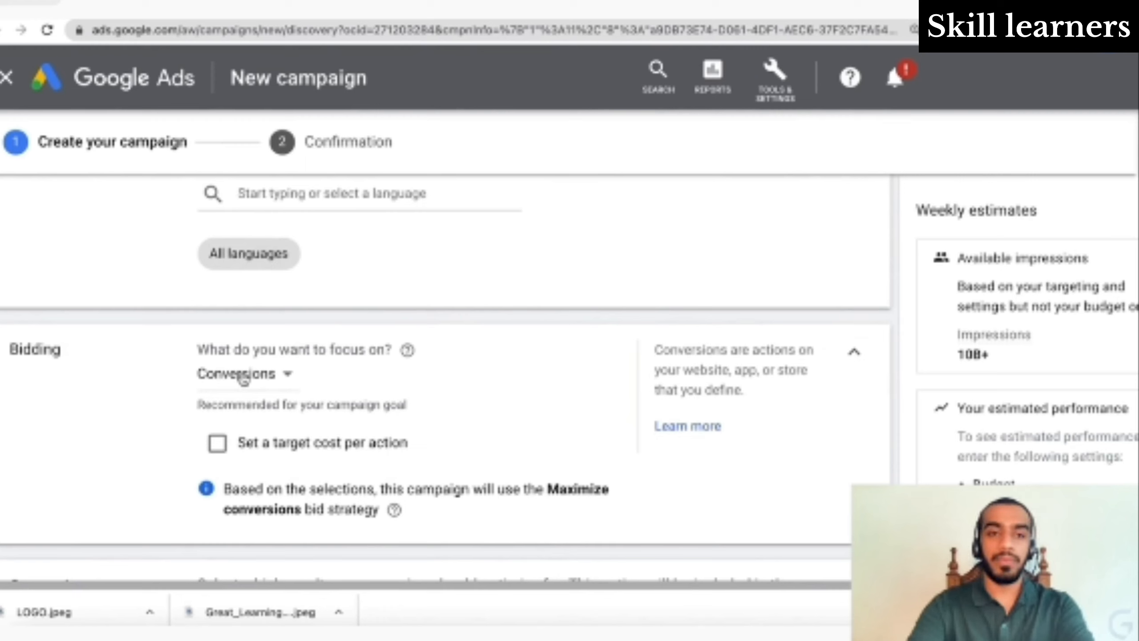
{"action": "left_click", "coordinate": [244, 376]}
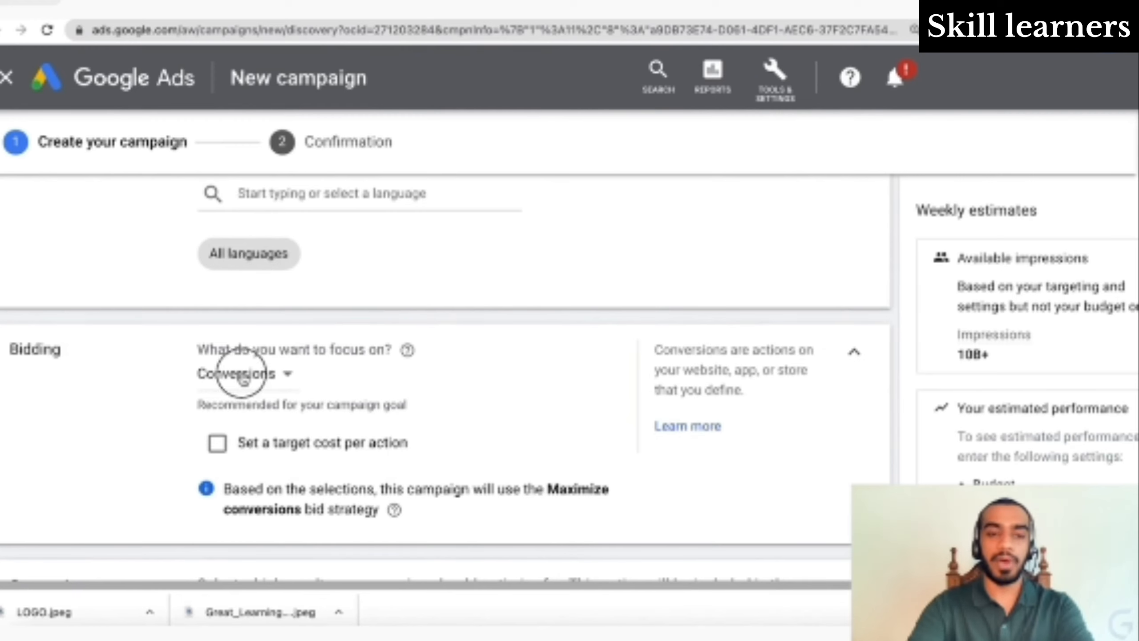
{"action": "left_click", "coordinate": [417, 383]}
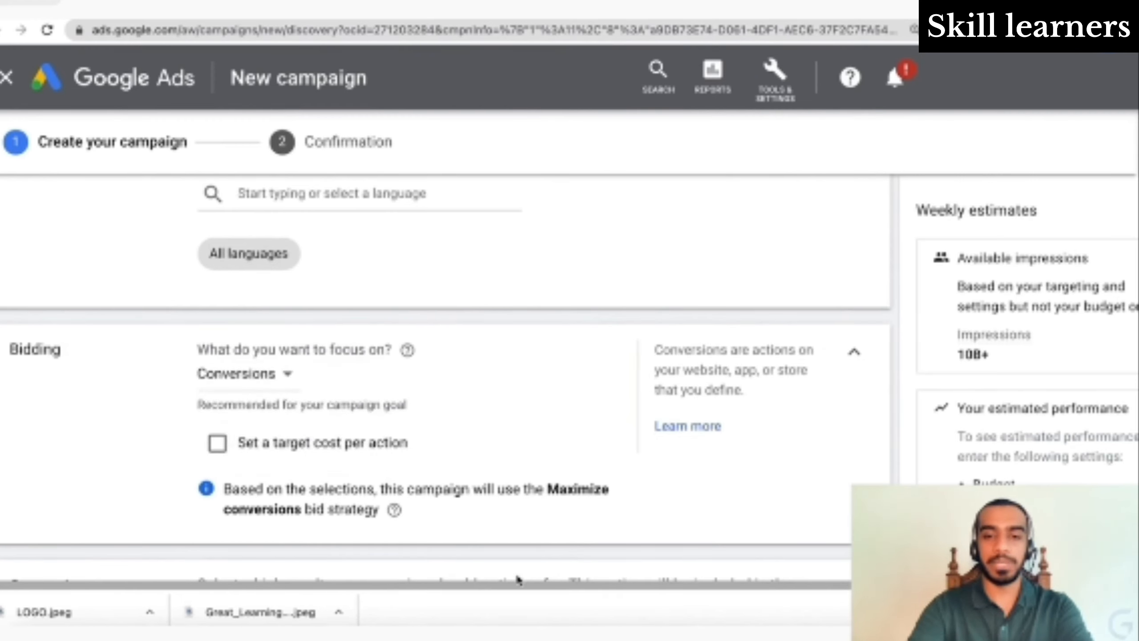
{"action": "left_click", "coordinate": [215, 449]}
{"action": "scroll", "coordinate": [327, 525], "scroll_direction": "down", "scroll_amount": 2}
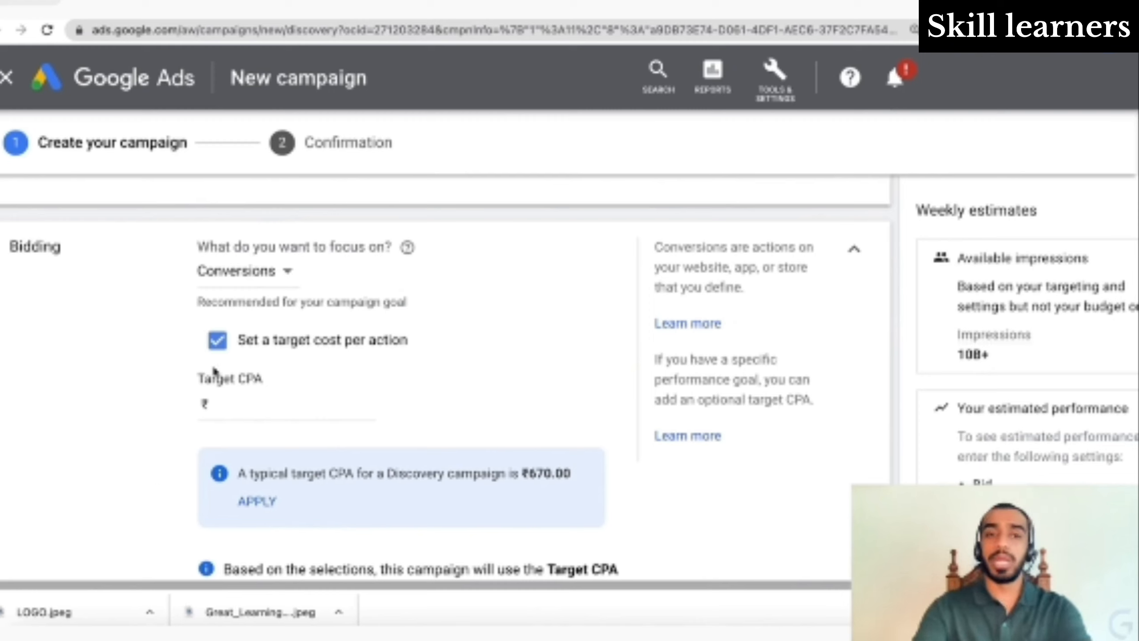
{"action": "left_click", "coordinate": [240, 334]}
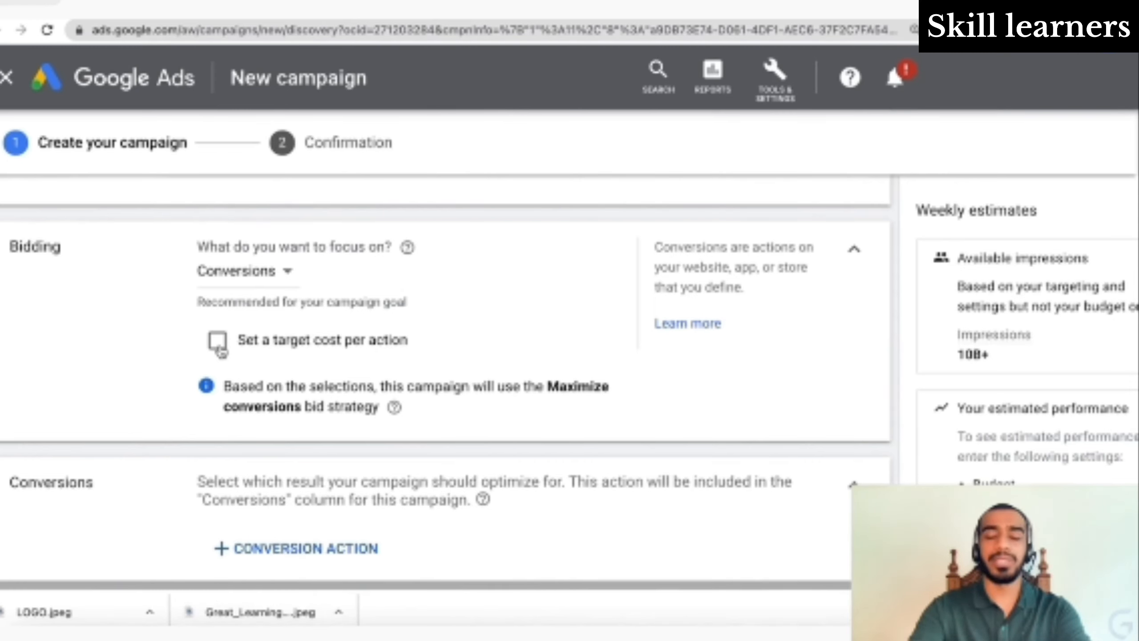
- Choose 'Website sale' as the campaign's conversion action
{"action": "scroll", "coordinate": [220, 351], "scroll_direction": "down", "scroll_amount": 1}
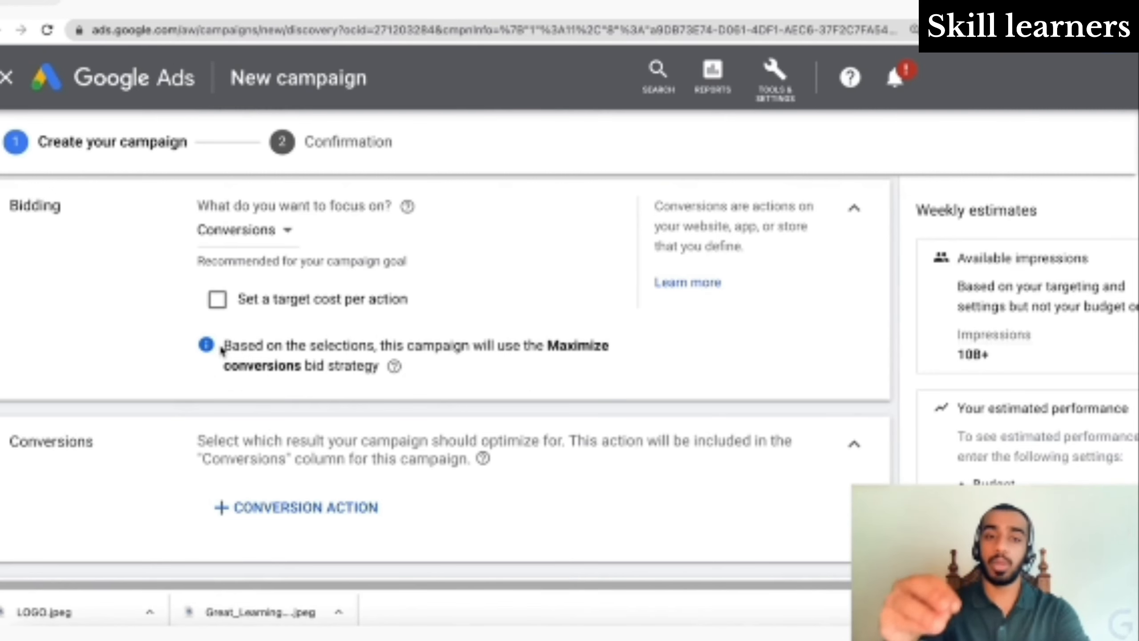
{"action": "scroll", "coordinate": [222, 351], "scroll_direction": "down", "scroll_amount": 2}
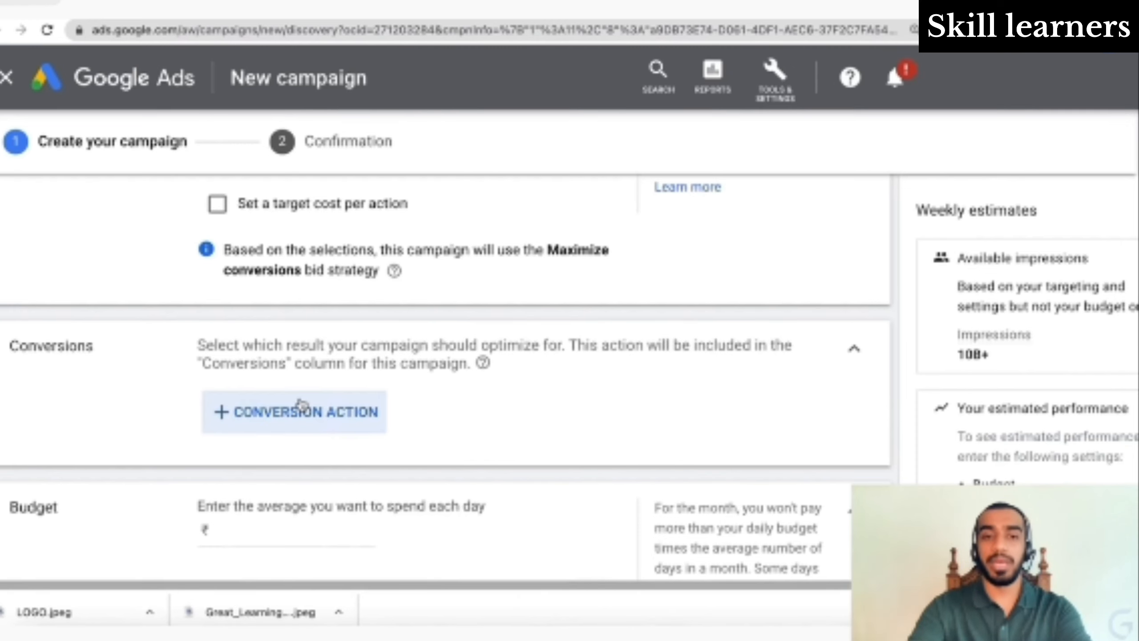
{"action": "left_click", "coordinate": [302, 406]}
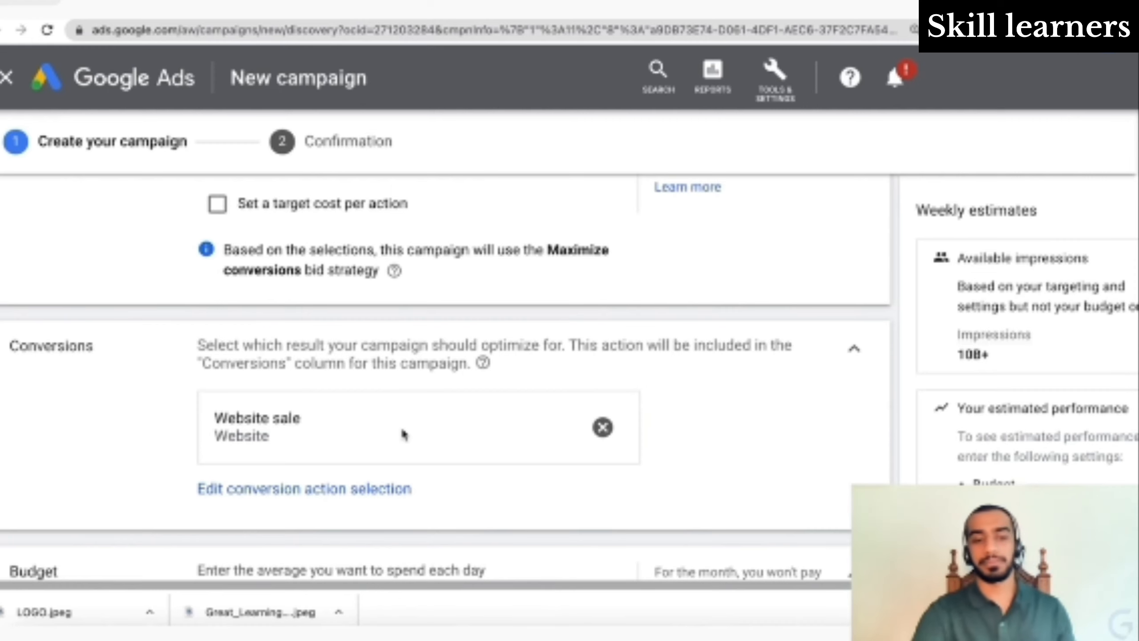
- Set the average daily budget to 100
{"action": "scroll", "coordinate": [403, 434], "scroll_direction": "down", "scroll_amount": 5}
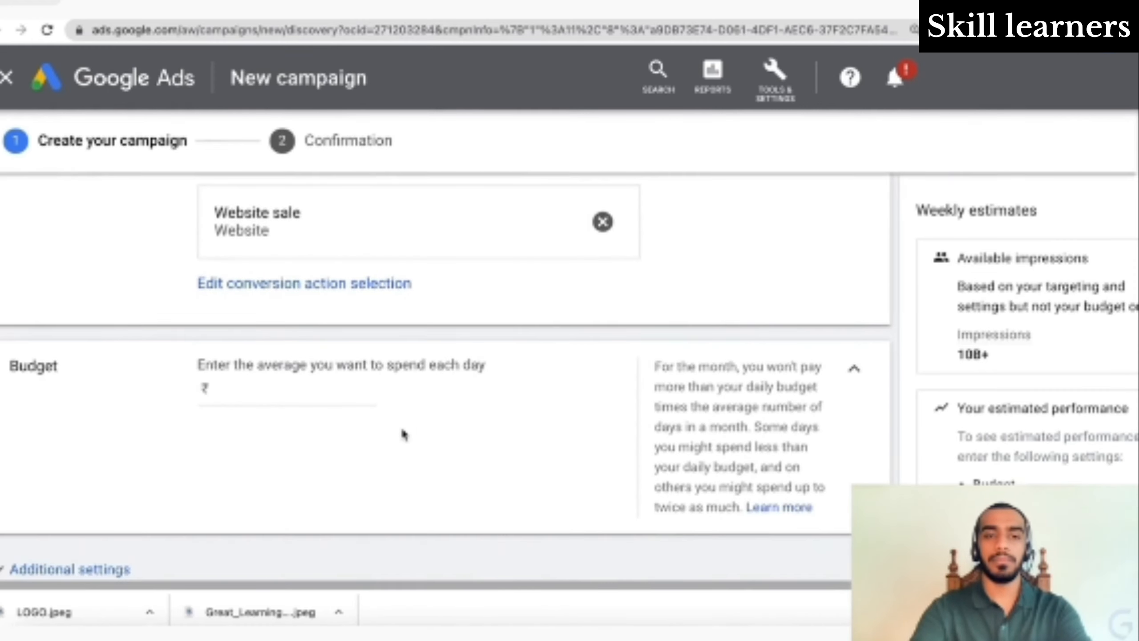
{"action": "left_click", "coordinate": [287, 388]}
{"action": "type", "text": "100"}
{"action": "left_click", "coordinate": [509, 506]}
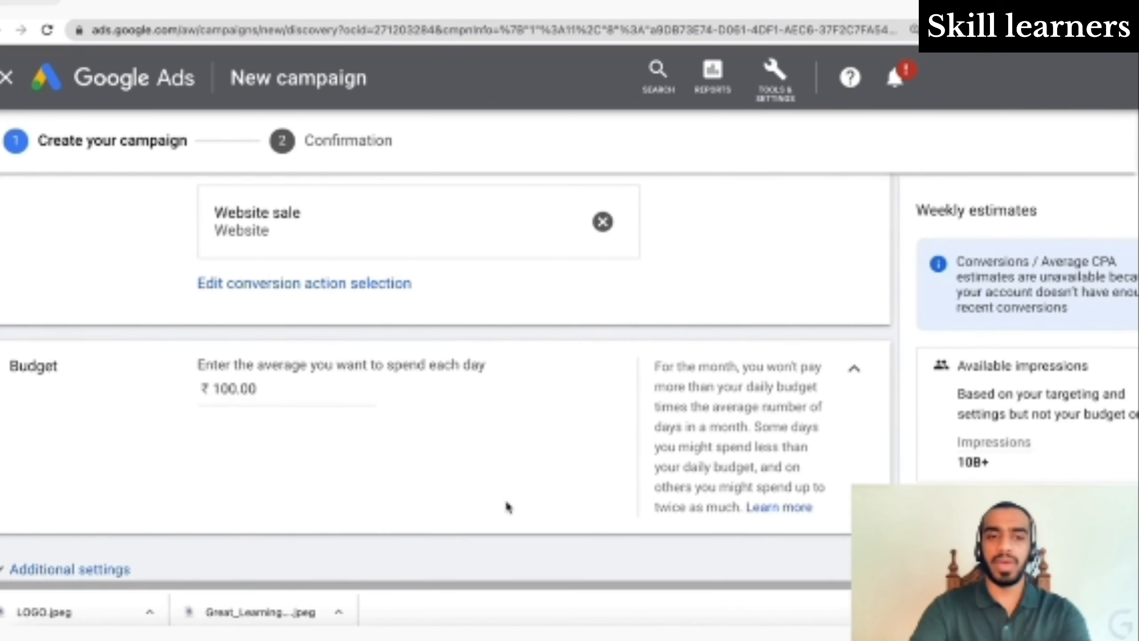
- In additional settings, keep the ad schedule as one All days 00:00–00:00 entry
{"action": "scroll", "coordinate": [509, 506], "scroll_direction": "down", "scroll_amount": 3}
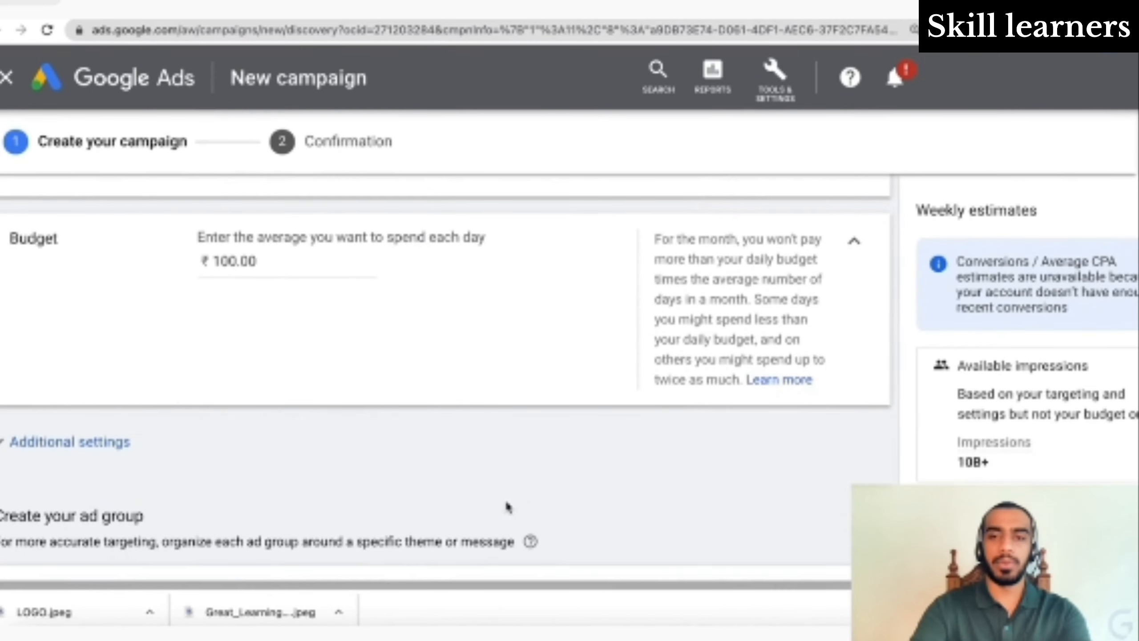
{"action": "left_click", "coordinate": [92, 443]}
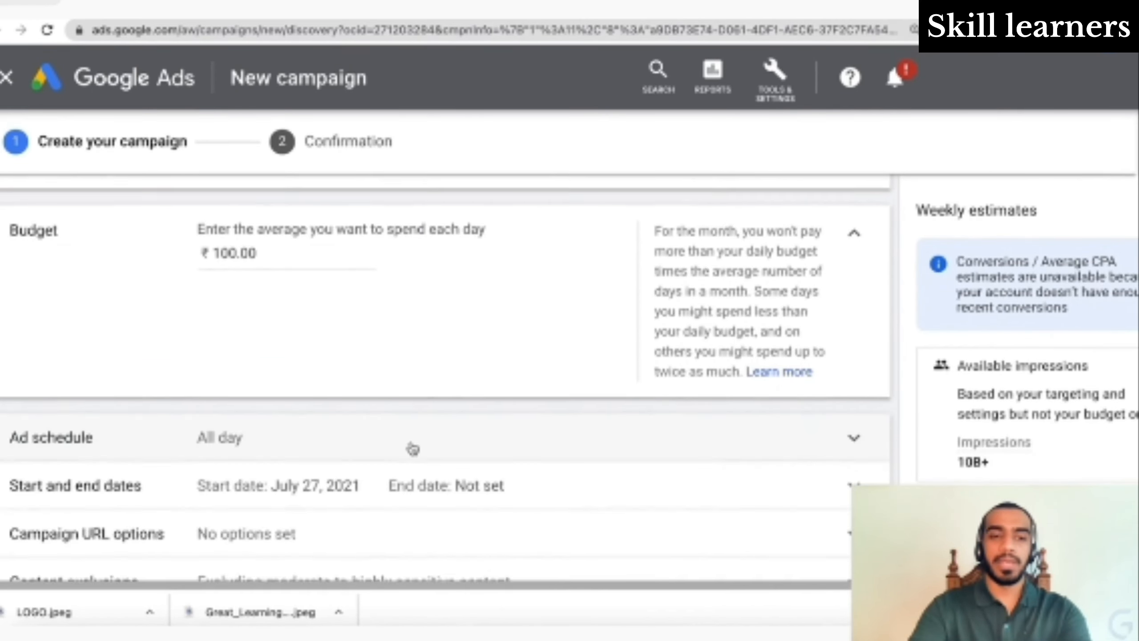
{"action": "scroll", "coordinate": [406, 450], "scroll_direction": "down", "scroll_amount": 3}
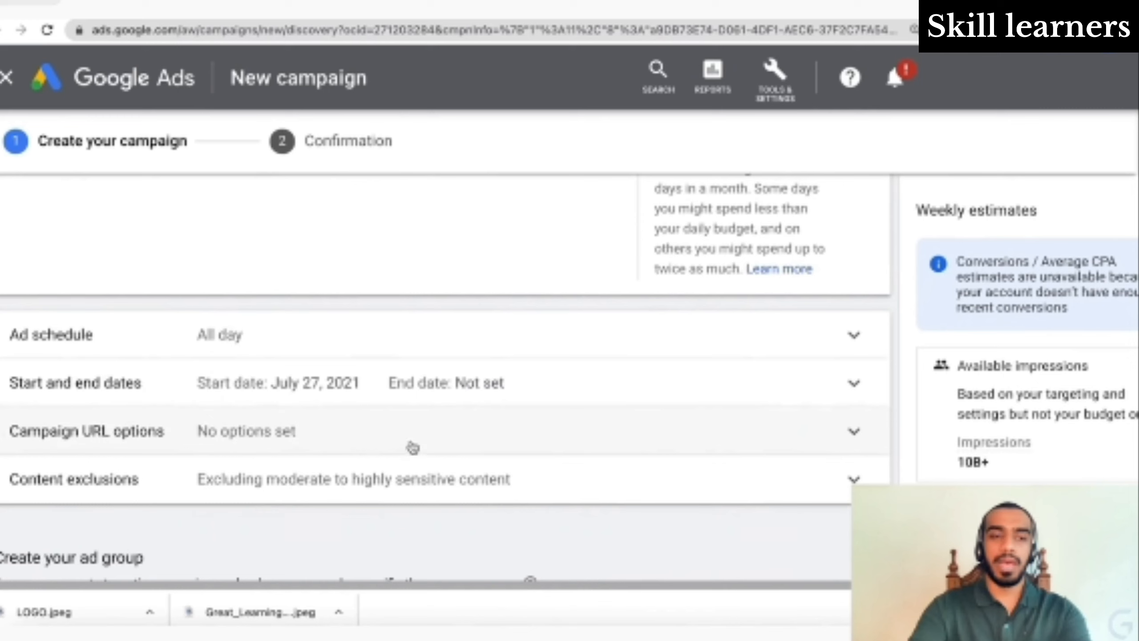
{"action": "left_click", "coordinate": [477, 357]}
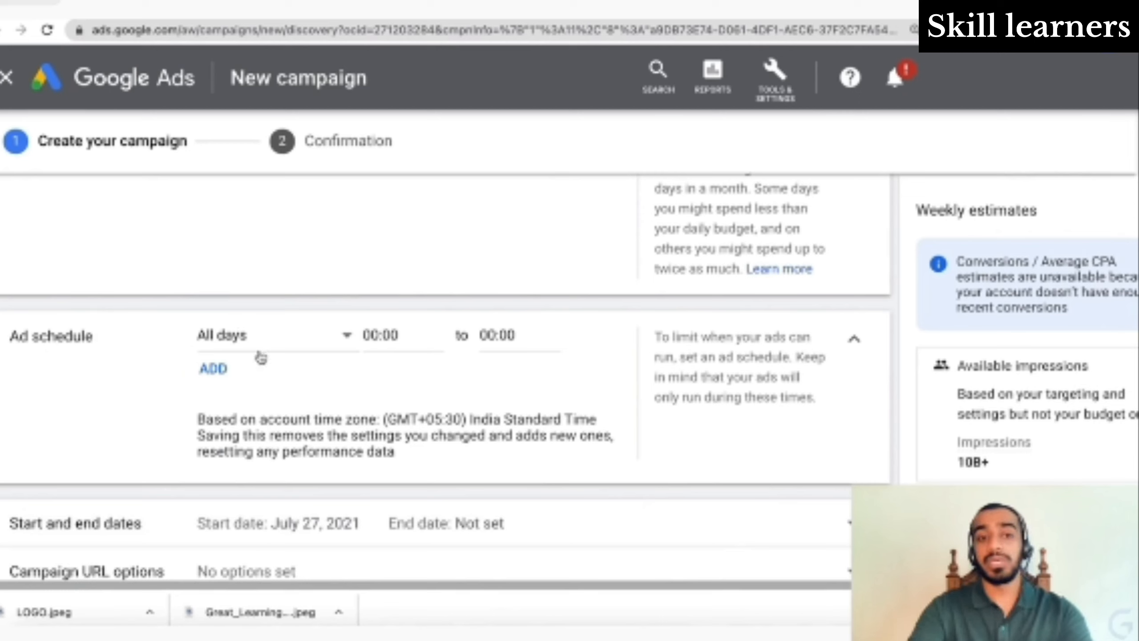
{"action": "left_click", "coordinate": [236, 377]}
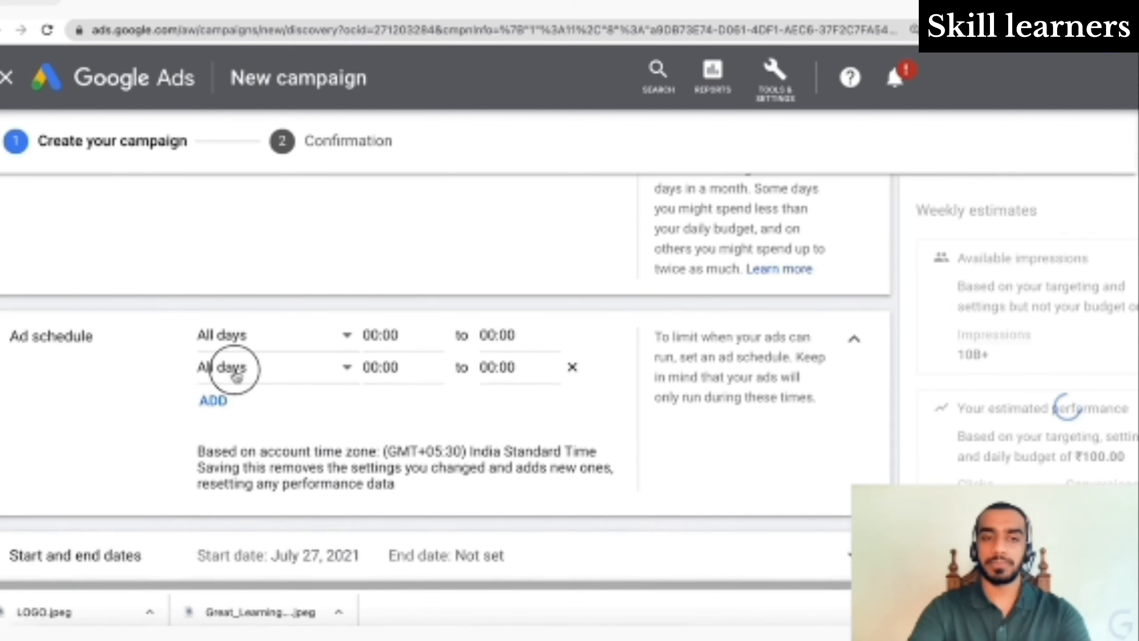
{"action": "left_click", "coordinate": [234, 369]}
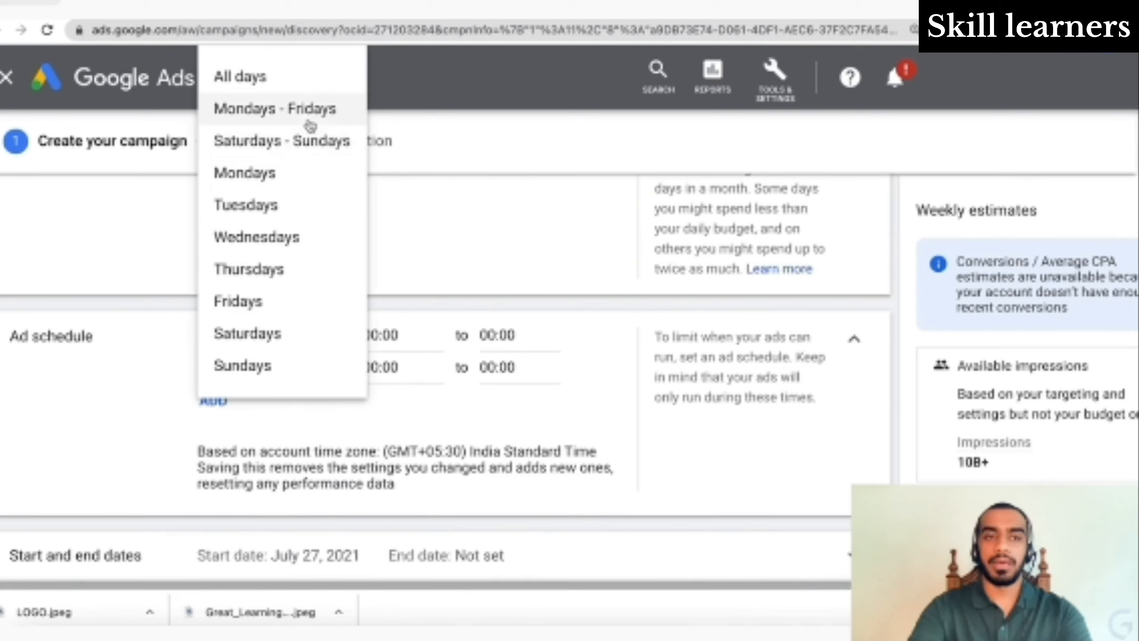
{"action": "left_click", "coordinate": [533, 425]}
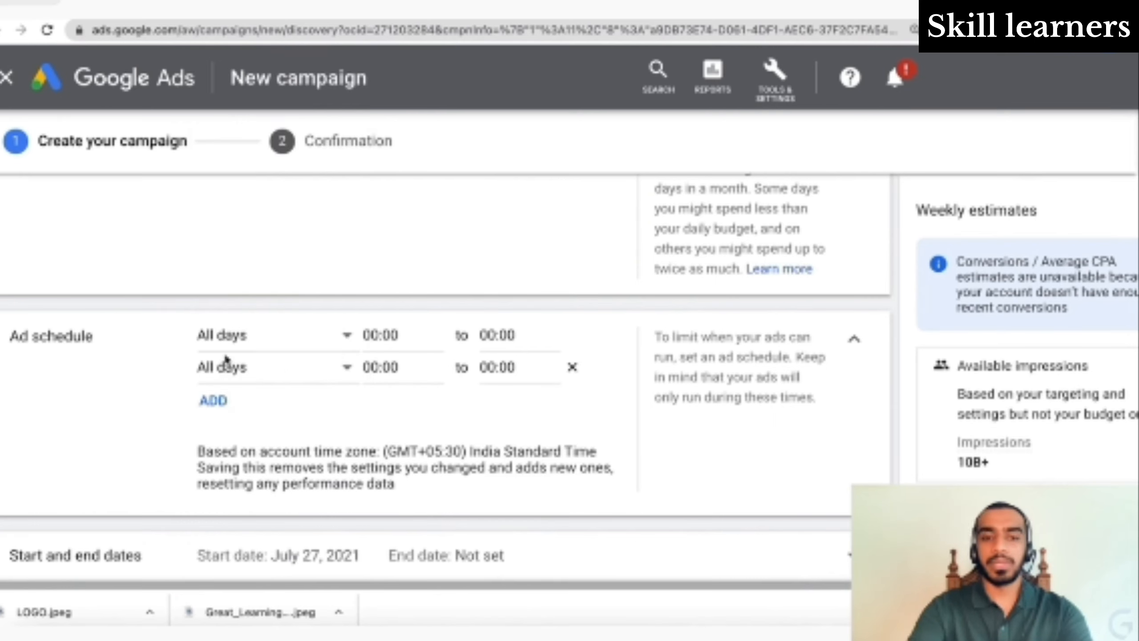
{"action": "left_click", "coordinate": [573, 368]}
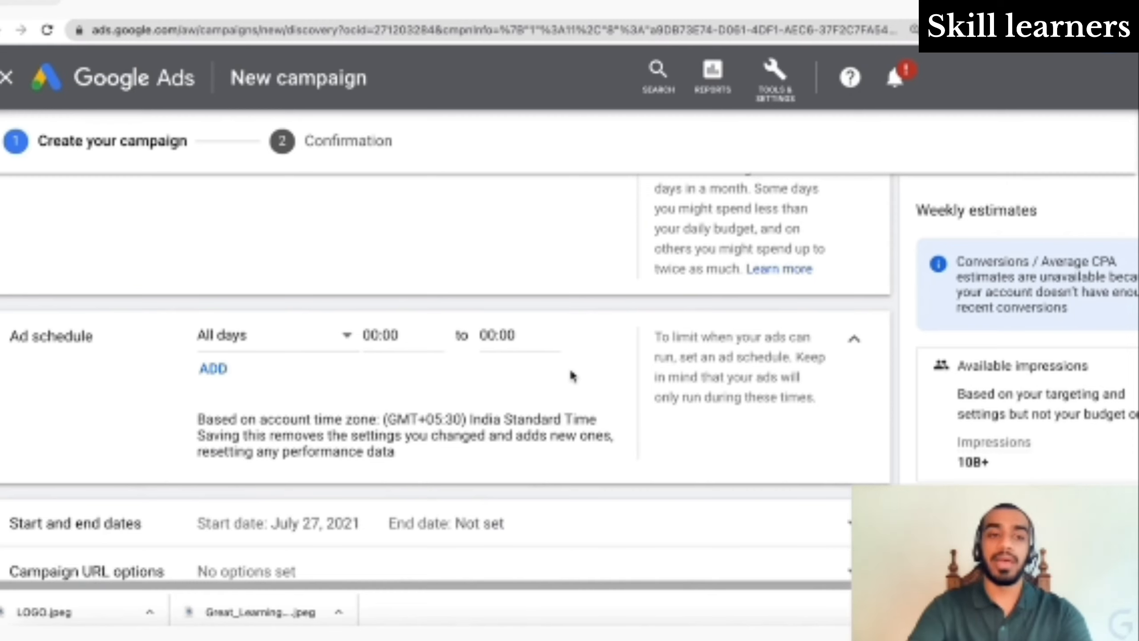
- Set the campaign end date to Jul 27, 2021
{"action": "scroll", "coordinate": [571, 372], "scroll_direction": "down", "scroll_amount": 4}
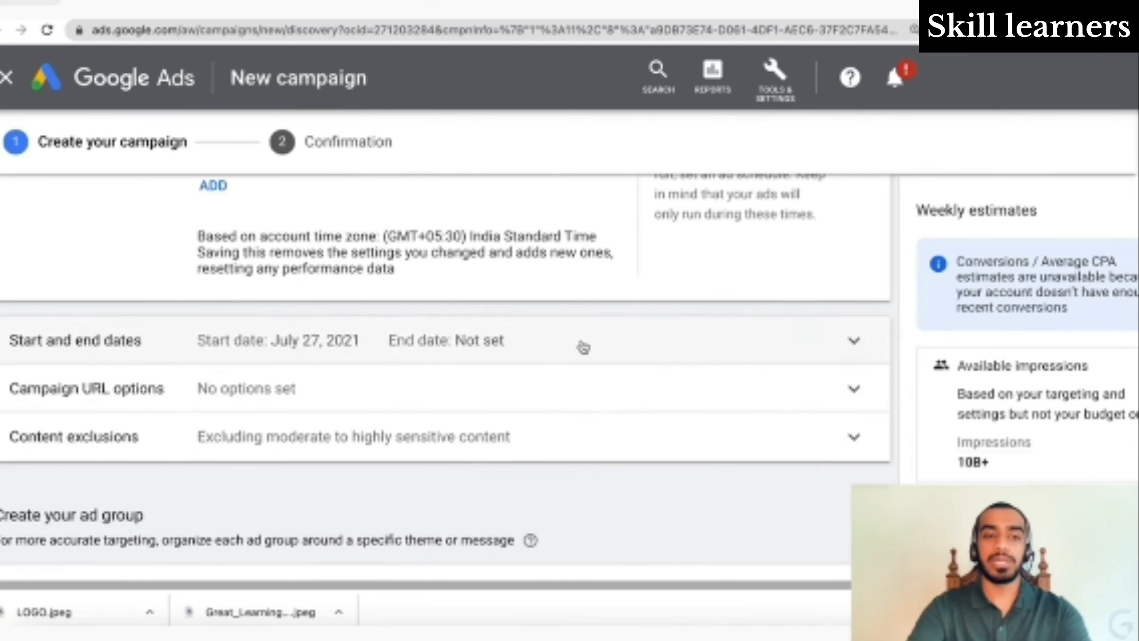
{"action": "left_click", "coordinate": [583, 347]}
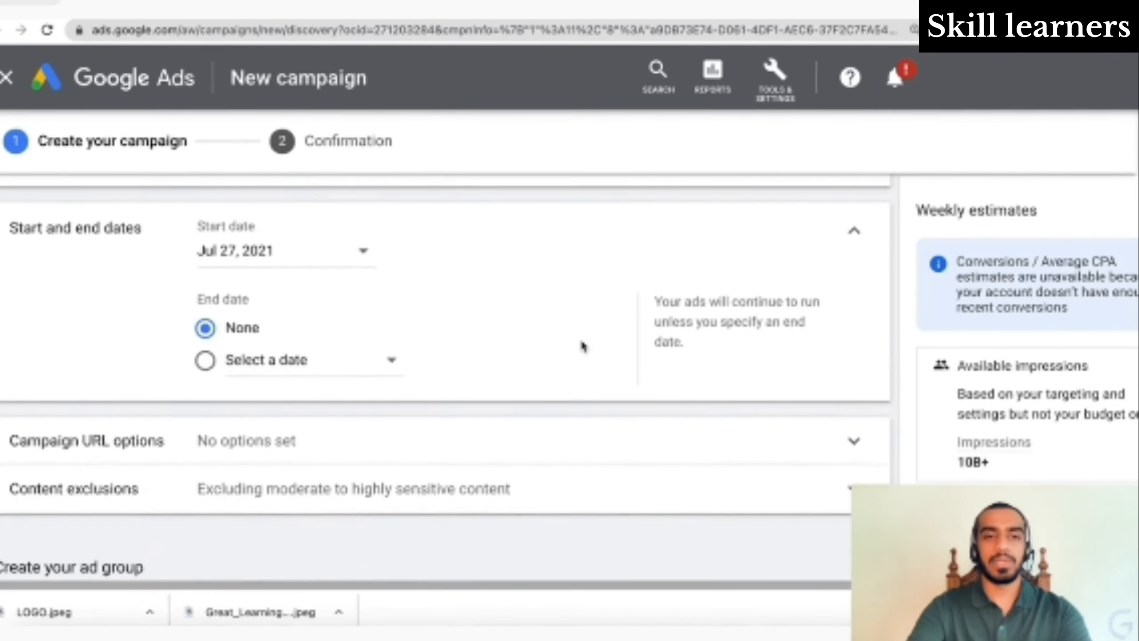
{"action": "left_click", "coordinate": [306, 361]}
{"action": "left_click", "coordinate": [318, 327]}
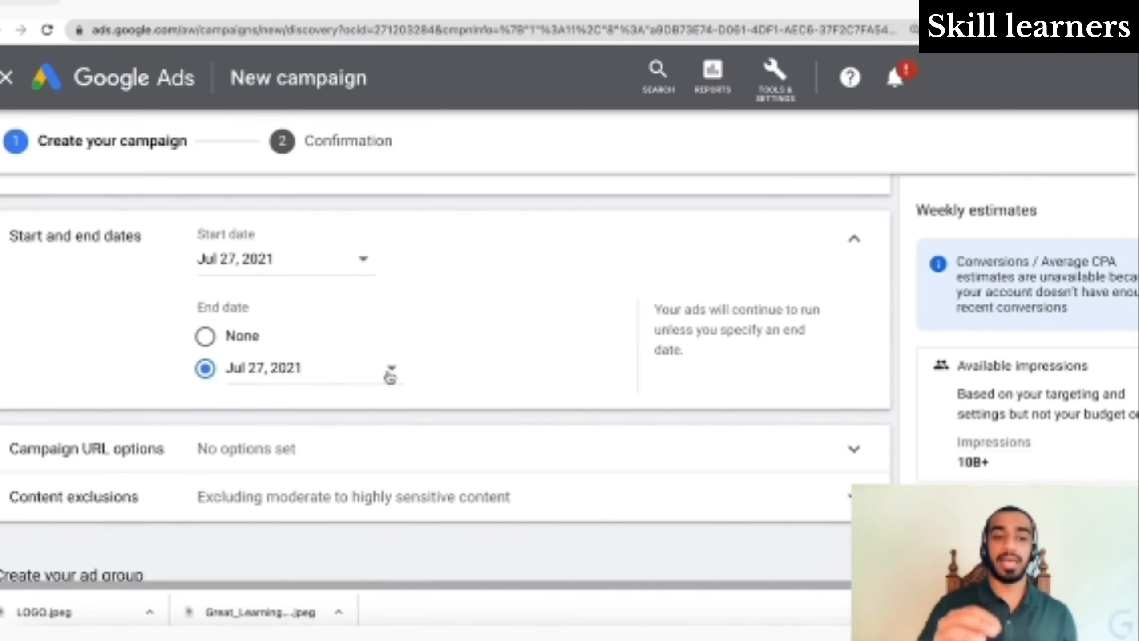
{"action": "scroll", "coordinate": [390, 374], "scroll_direction": "down", "scroll_amount": 1}
{"action": "left_click", "coordinate": [425, 406]}
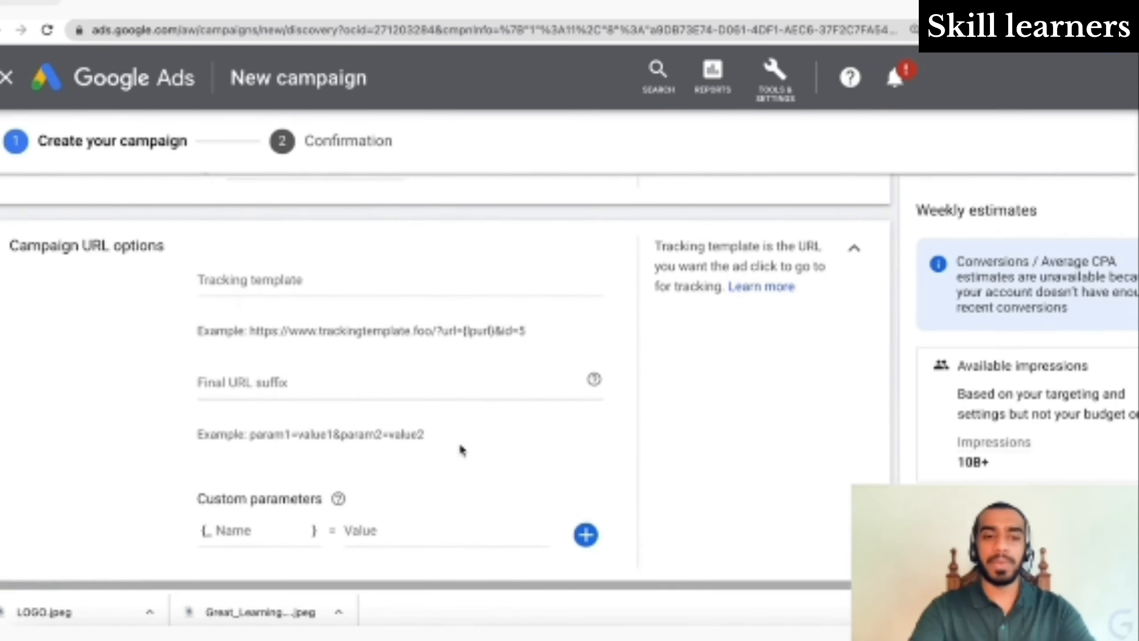
{"action": "scroll", "coordinate": [448, 414], "scroll_direction": "down", "scroll_amount": 1}
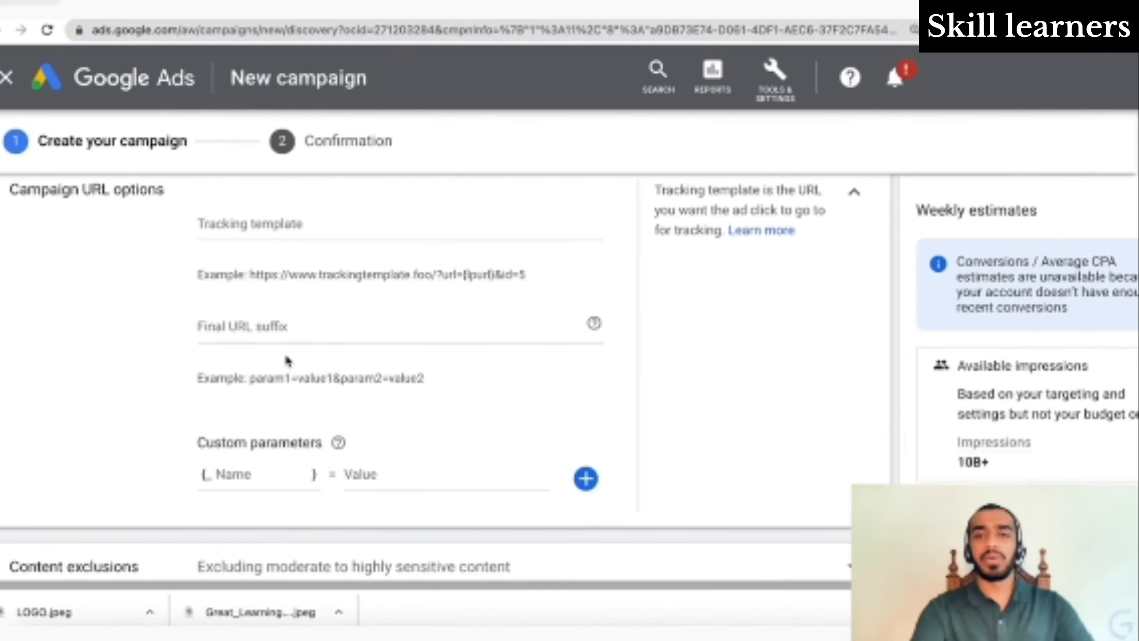
{"action": "scroll", "coordinate": [287, 361], "scroll_direction": "up", "scroll_amount": 3}
{"action": "scroll", "coordinate": [355, 388], "scroll_direction": "down", "scroll_amount": 2}
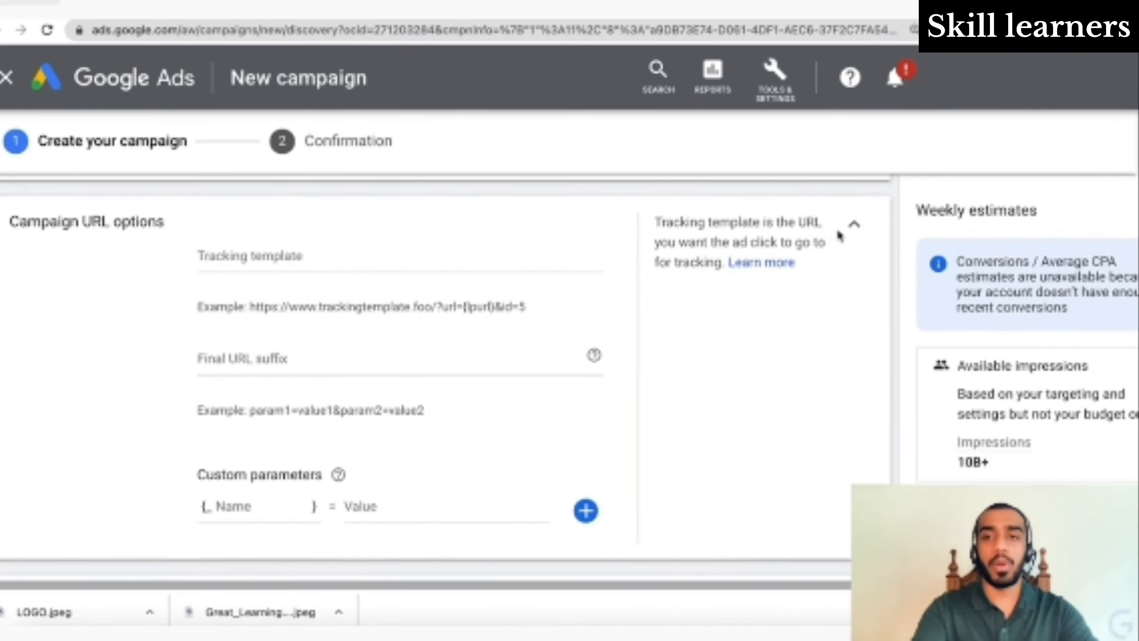
{"action": "left_click", "coordinate": [856, 230]}
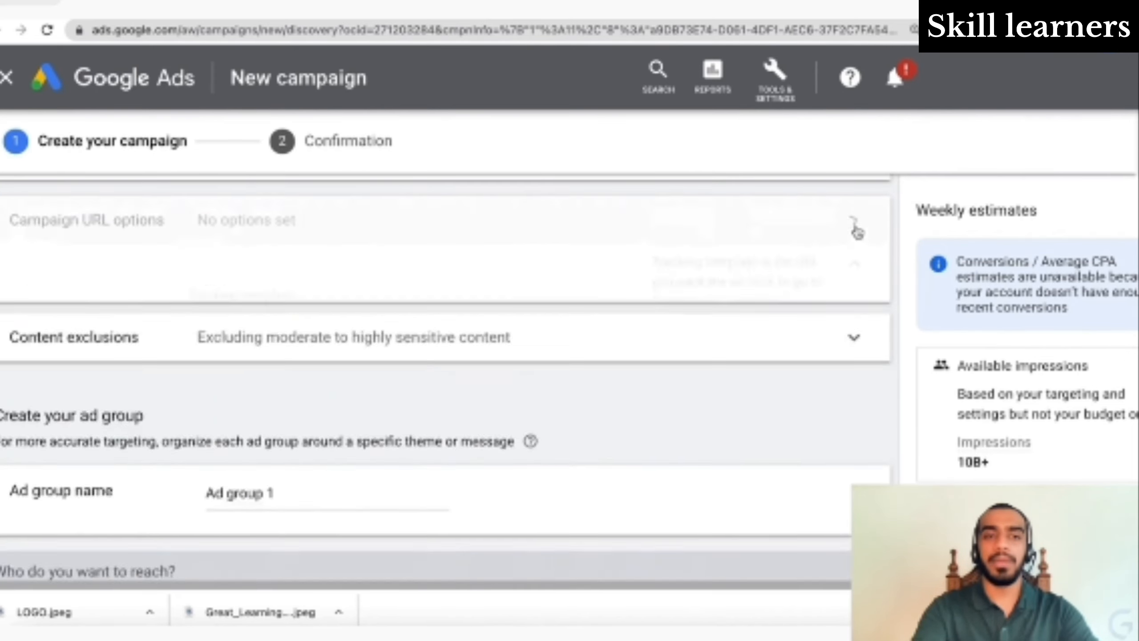
{"action": "left_click", "coordinate": [443, 287]}
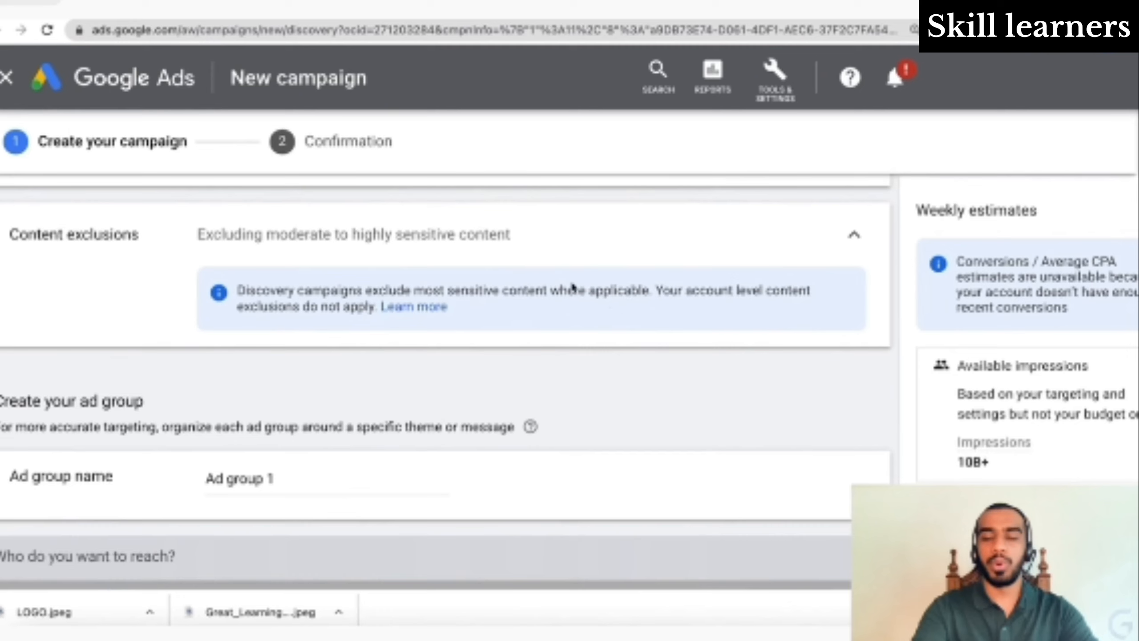
{"action": "left_click", "coordinate": [859, 243]}
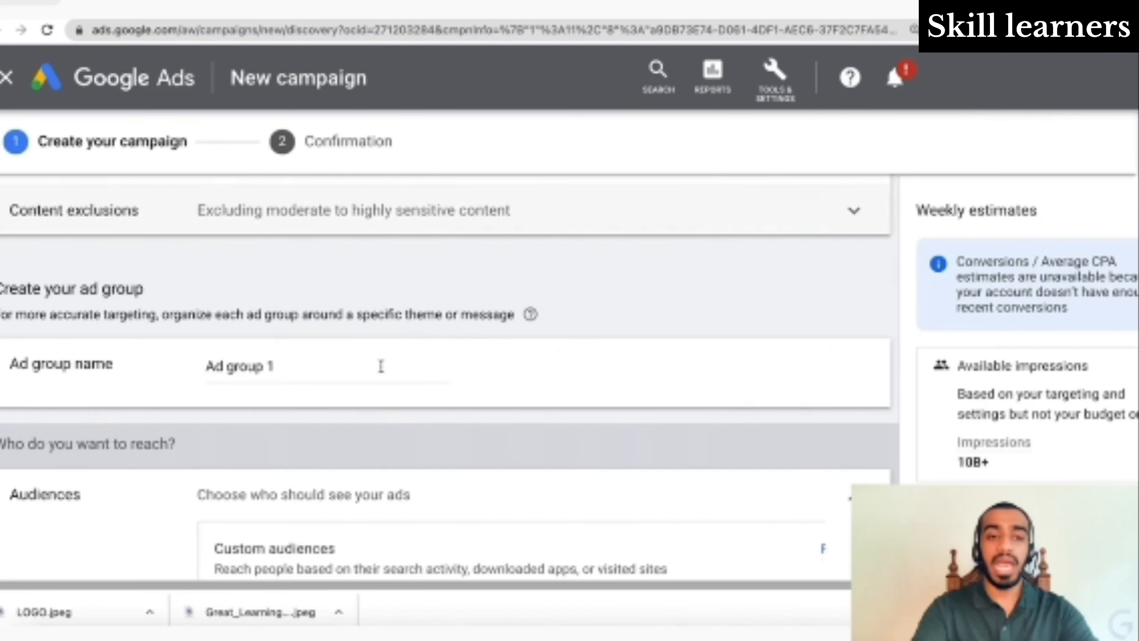
- Replace 'Ad group 1' with the ad group name 'Digital Marketing (Custom Audience)'
{"action": "left_click", "coordinate": [381, 365]}
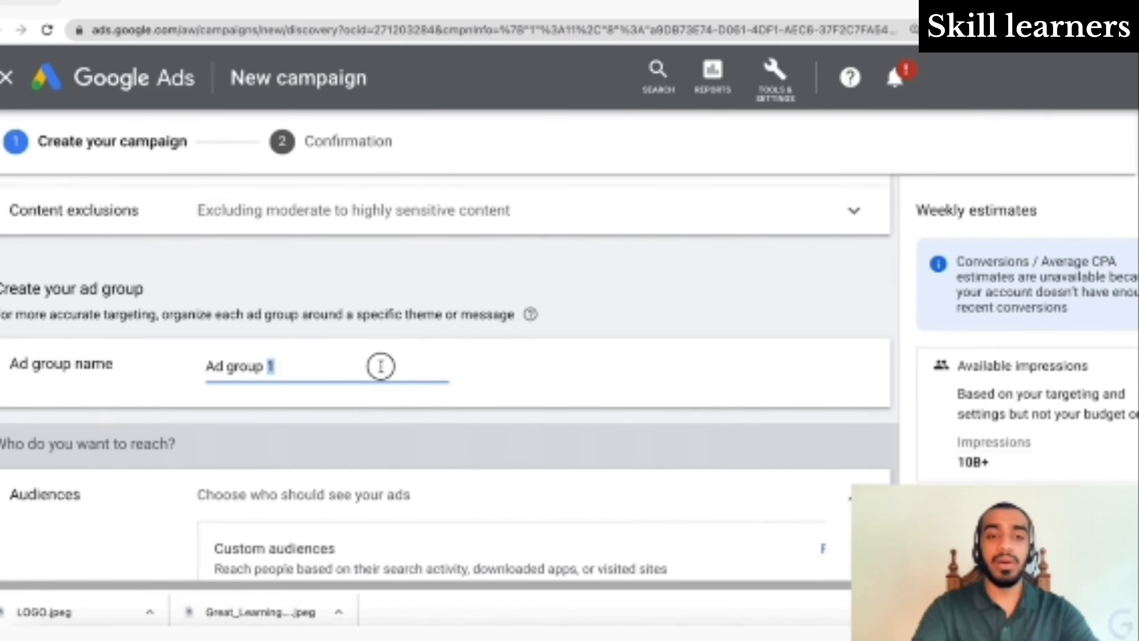
{"action": "key", "text": "ctrl+a"}
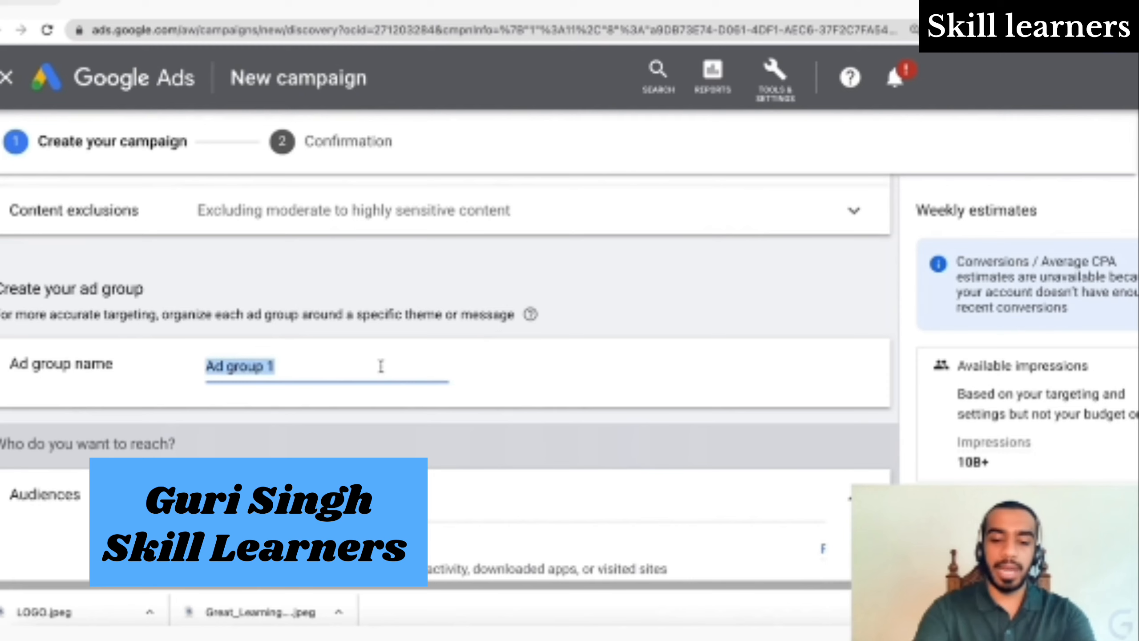
{"action": "type", "text": "Digit"}
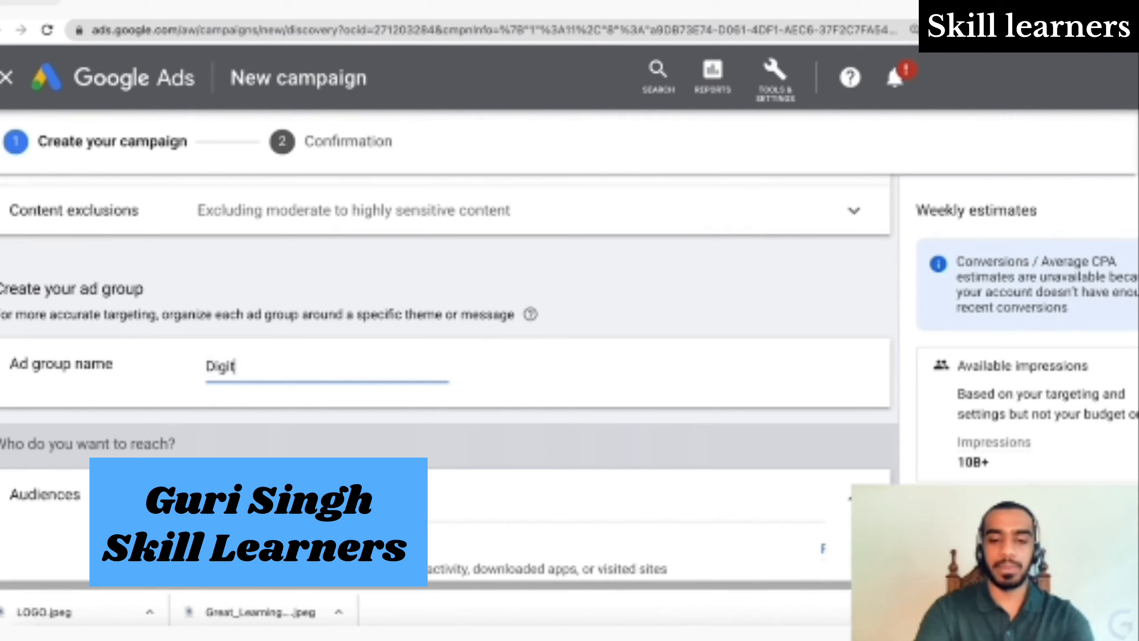
{"action": "type", "text": "al Marke"}
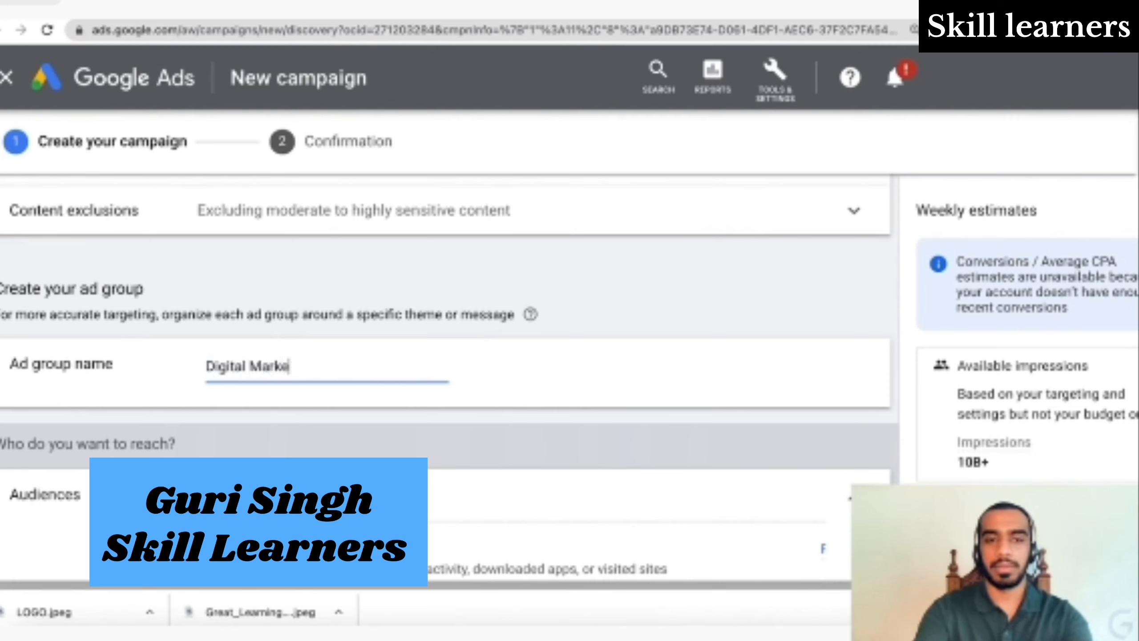
{"action": "type", "text": "ting ("}
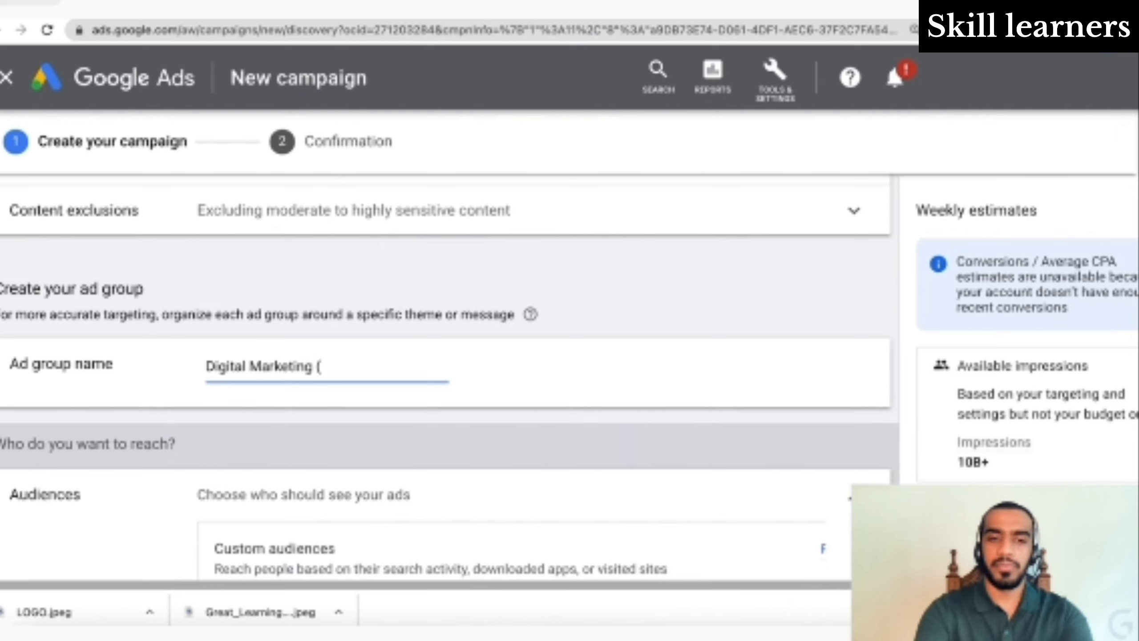
{"action": "type", "text": "Cust"}
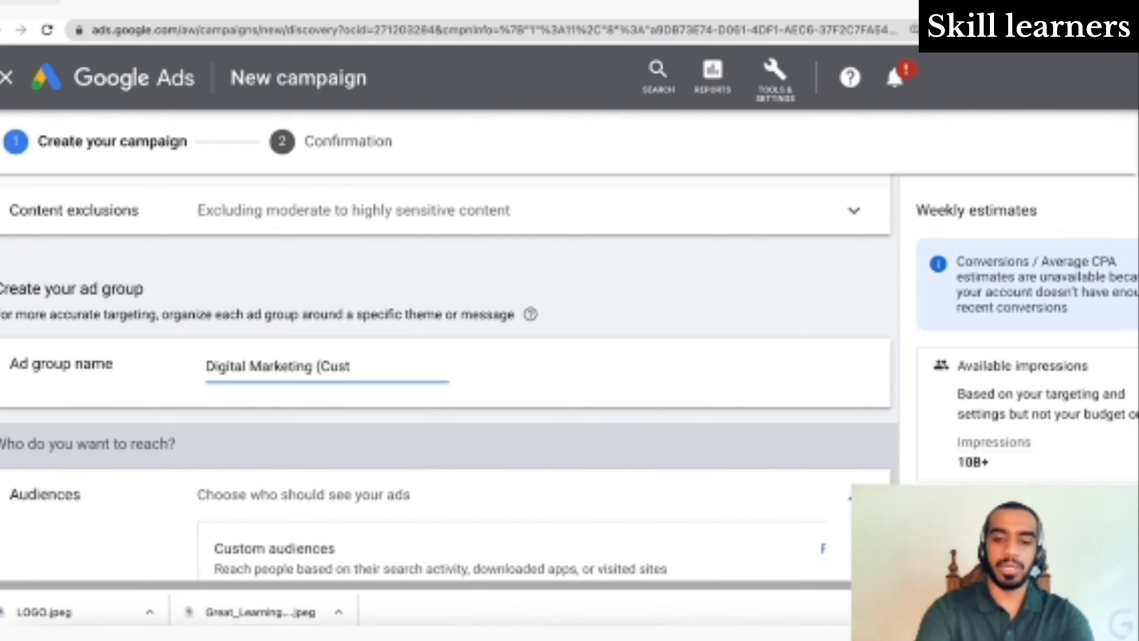
{"action": "type", "text": "om Audi"}
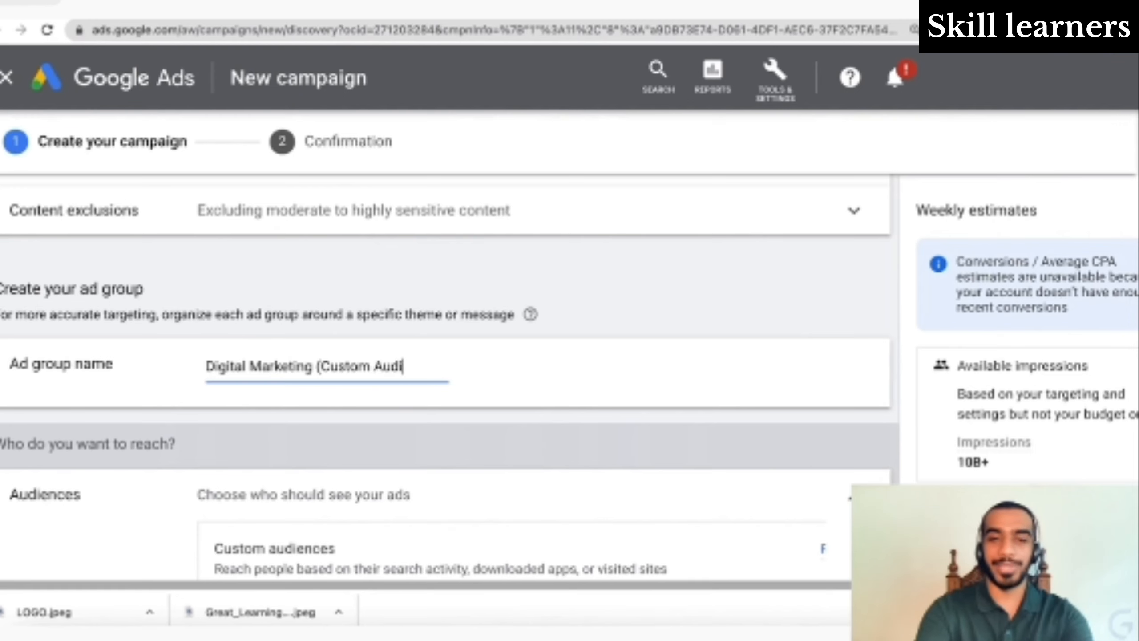
{"action": "type", "text": "ence)"}
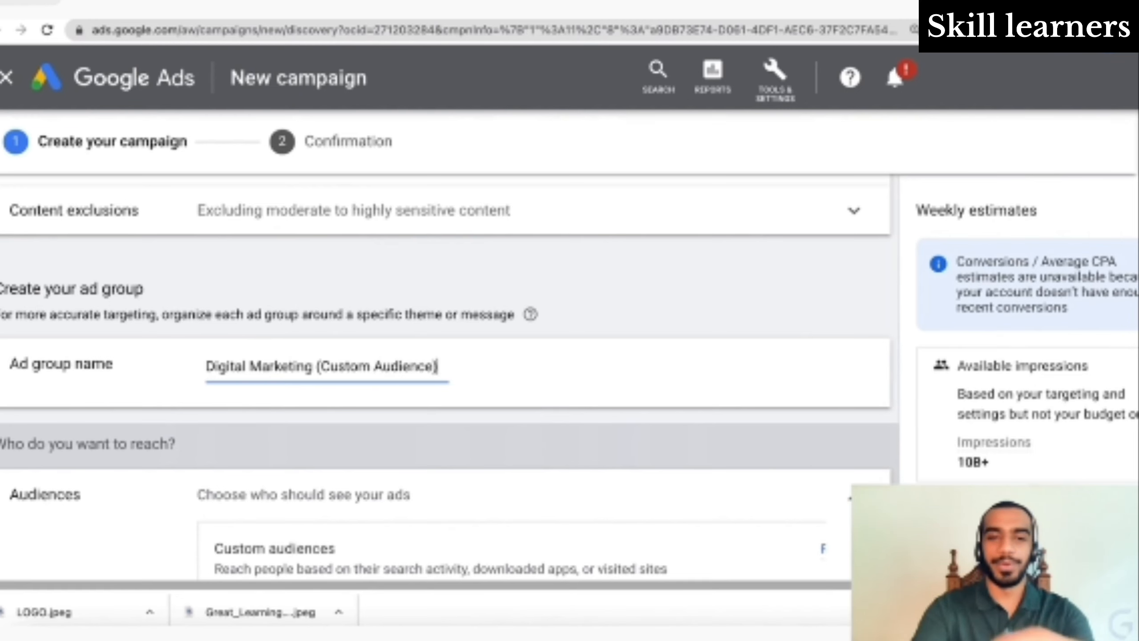
- Scroll to audience targeting and open, then close, the custom audience search panel
{"action": "scroll", "coordinate": [449, 359], "scroll_direction": "down", "scroll_amount": 2}
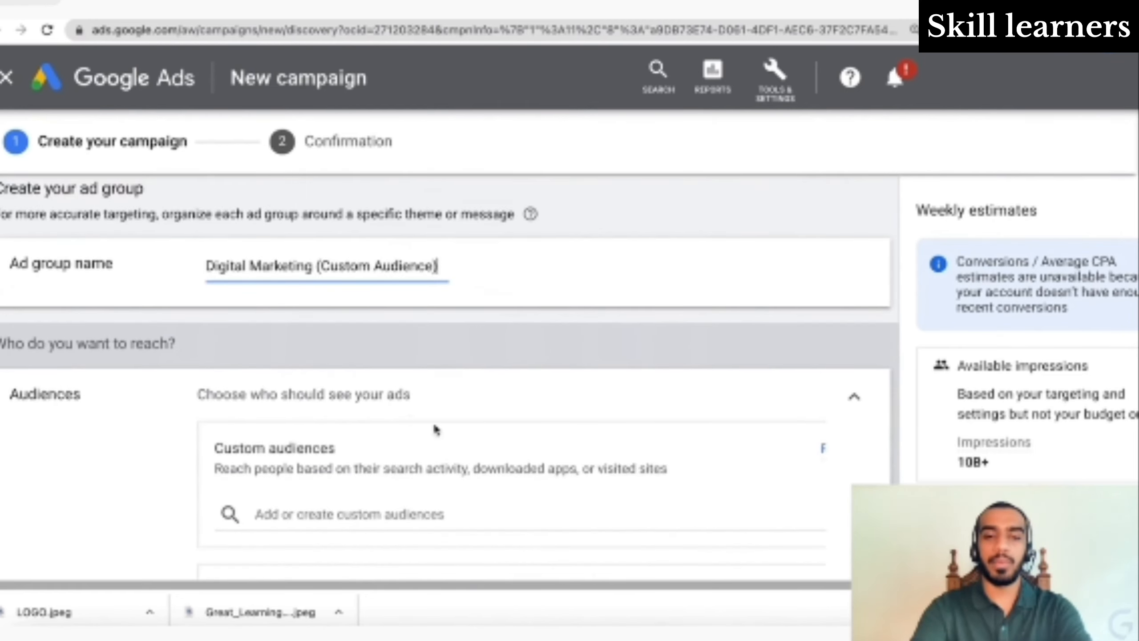
{"action": "scroll", "coordinate": [519, 534], "scroll_direction": "down", "scroll_amount": 3}
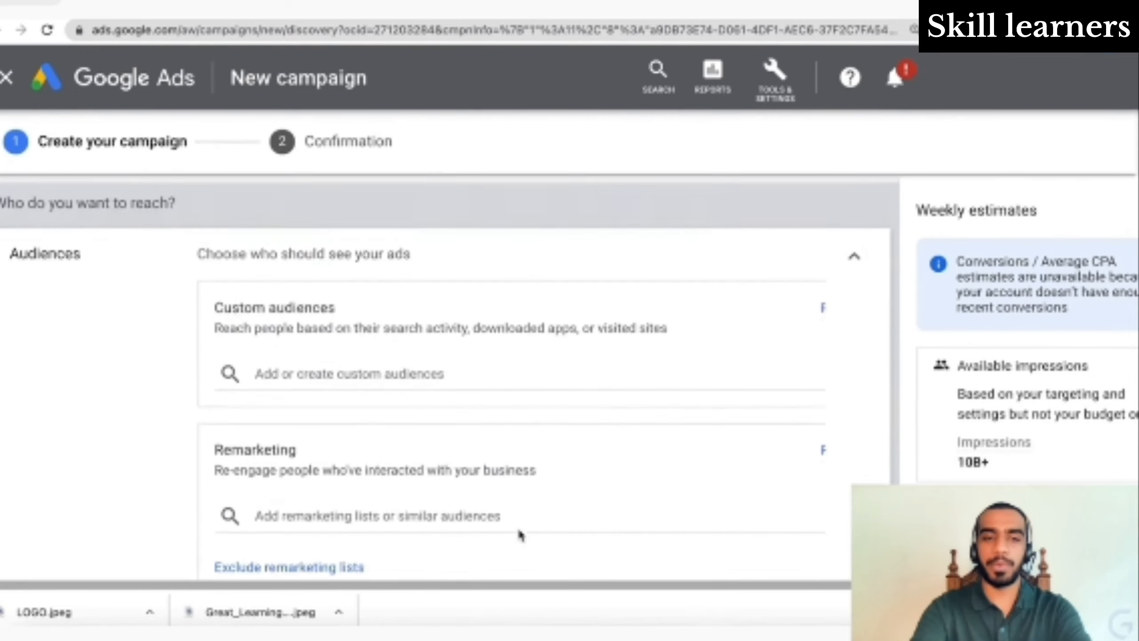
{"action": "scroll", "coordinate": [519, 533], "scroll_direction": "up", "scroll_amount": 3}
{"action": "scroll", "coordinate": [519, 533], "scroll_direction": "down", "scroll_amount": 10}
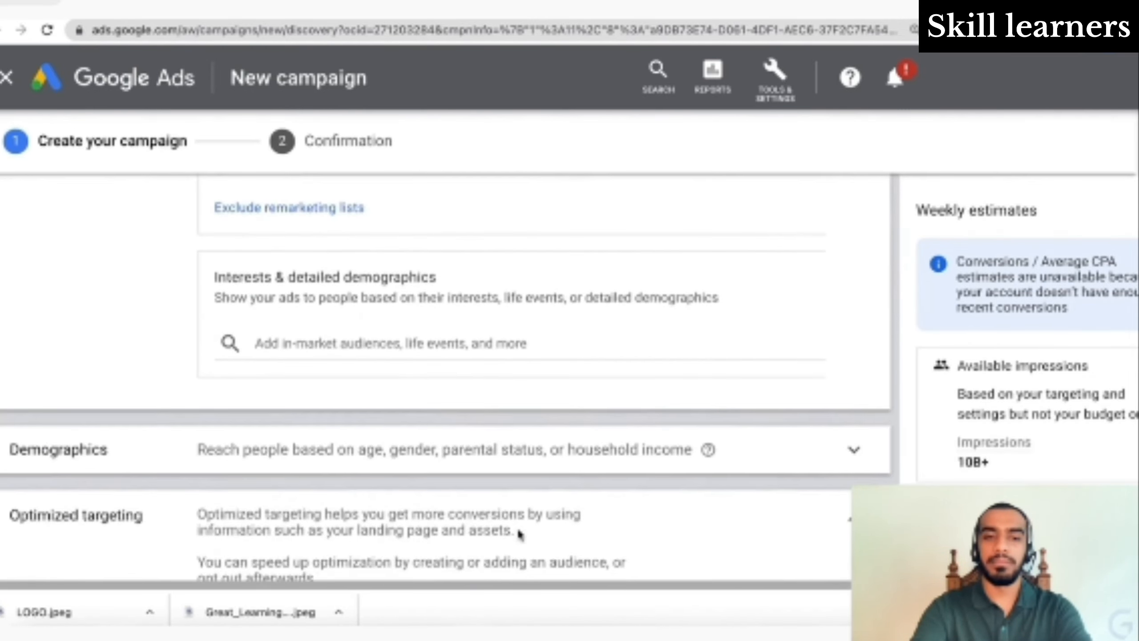
{"action": "scroll", "coordinate": [520, 535], "scroll_direction": "up", "scroll_amount": 7}
{"action": "scroll", "coordinate": [519, 535], "scroll_direction": "up", "scroll_amount": 5}
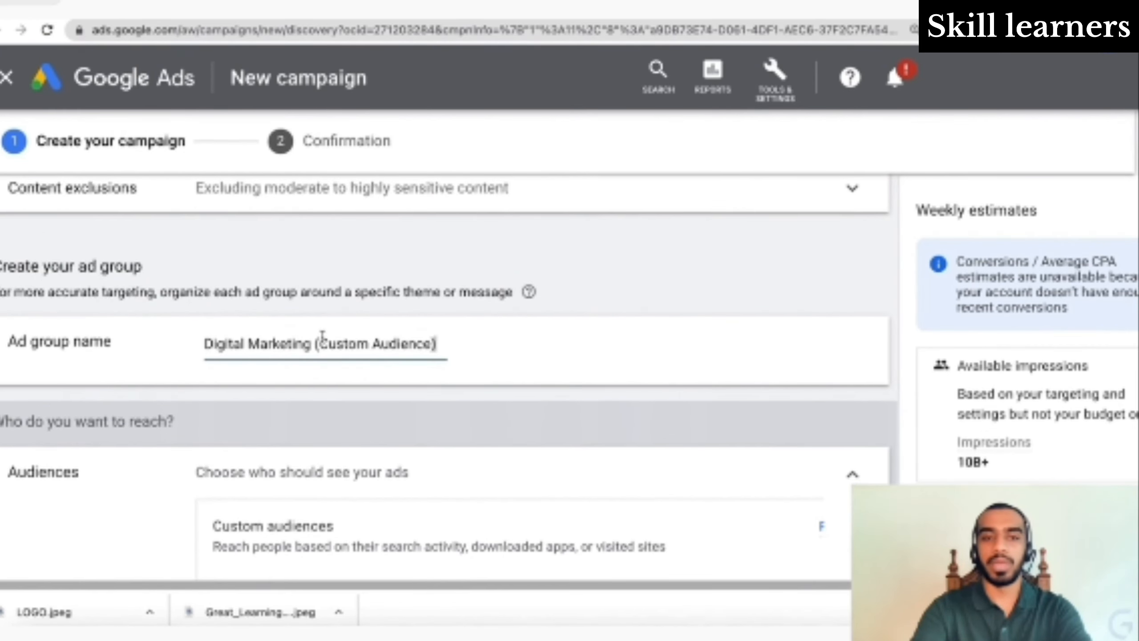
{"action": "scroll", "coordinate": [373, 395], "scroll_direction": "down", "scroll_amount": 5}
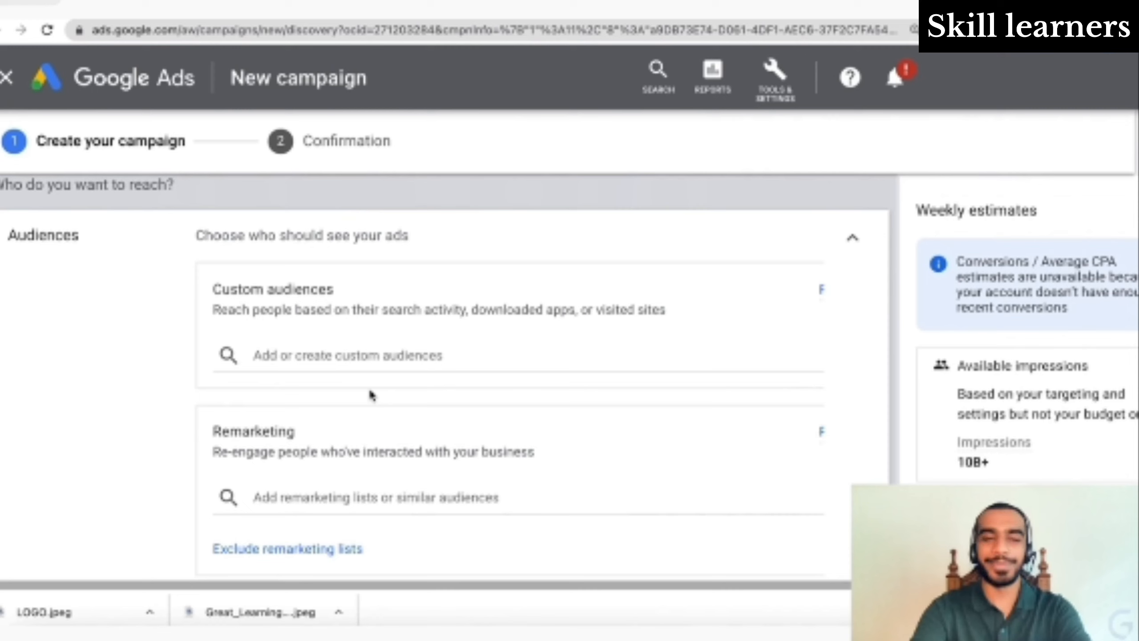
{"action": "left_click", "coordinate": [355, 352]}
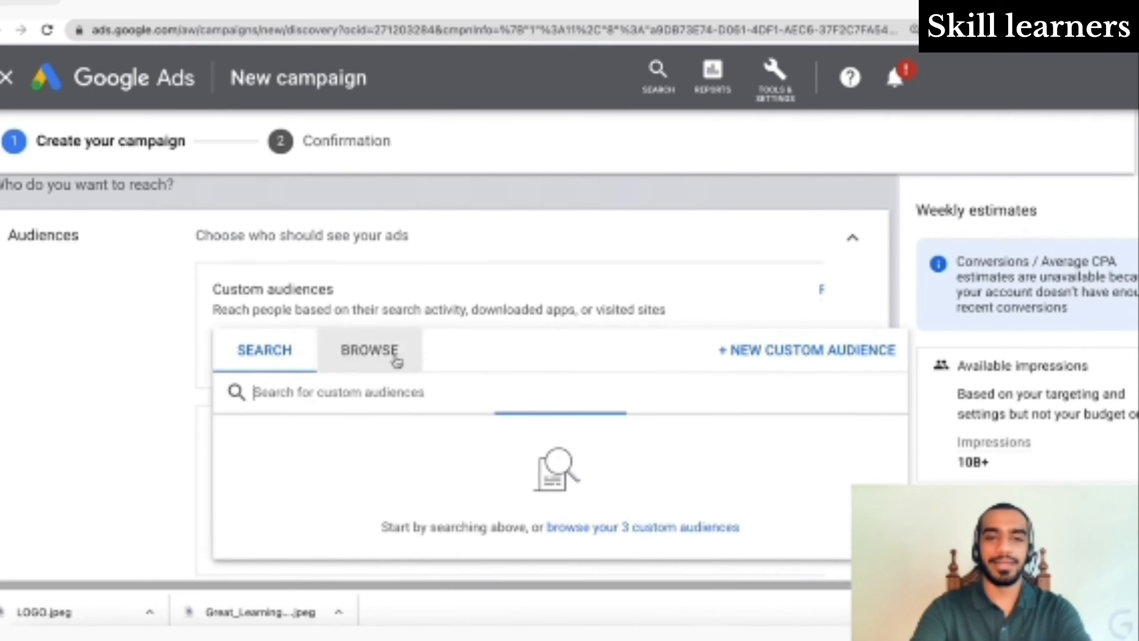
{"action": "left_click", "coordinate": [131, 378]}
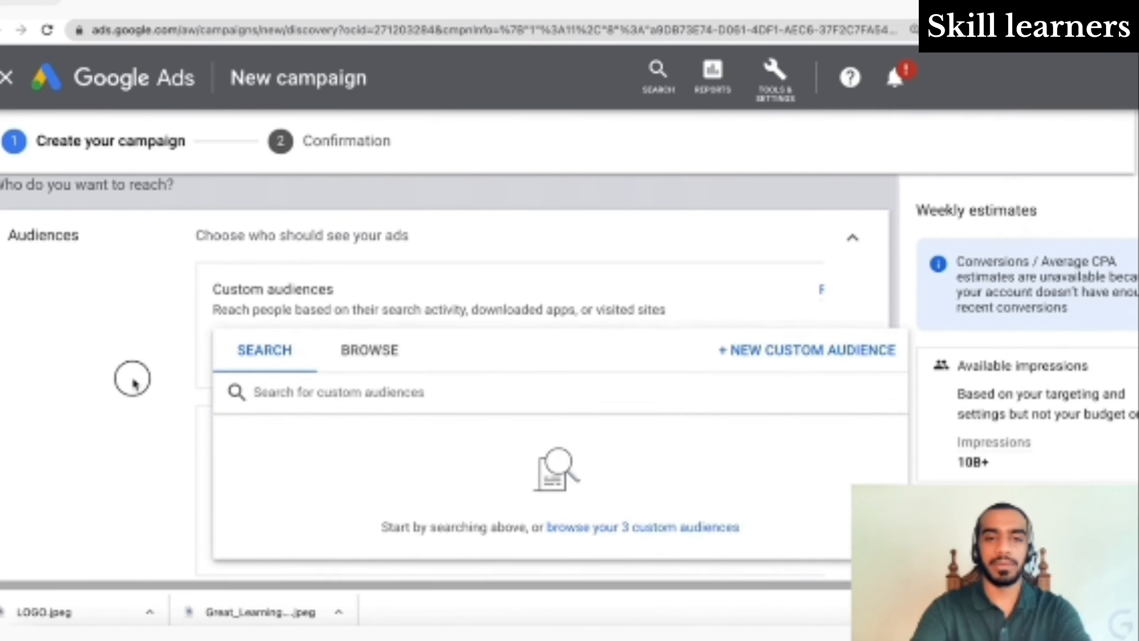
- Review the three saved custom audiences, then start a new custom audience
{"action": "left_click", "coordinate": [364, 352]}
{"action": "left_click", "coordinate": [369, 352]}
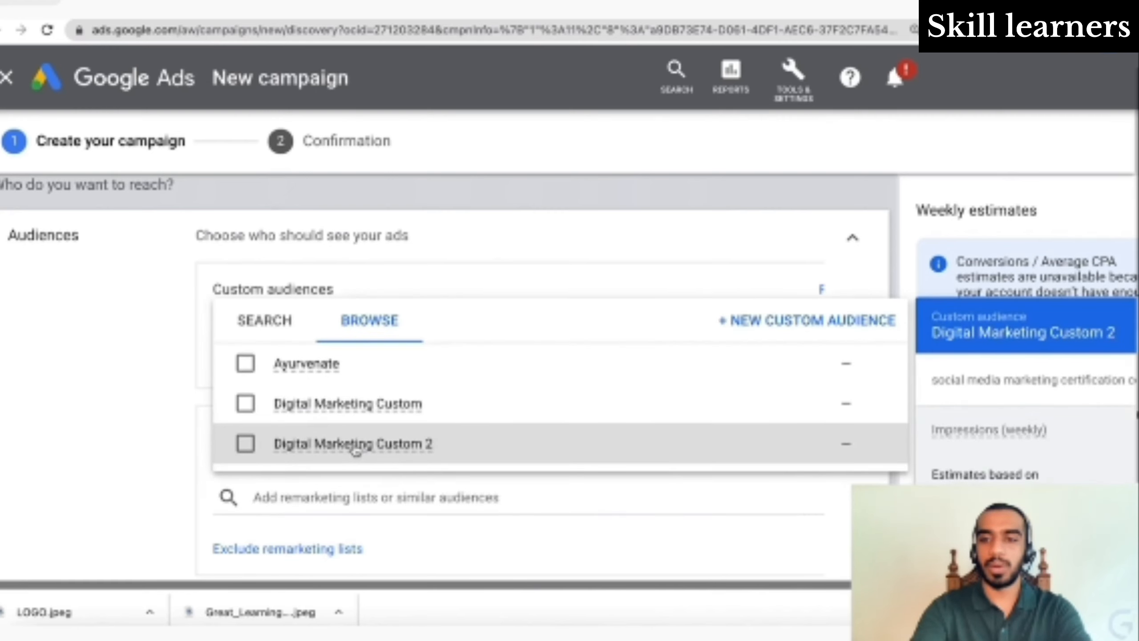
{"action": "left_click", "coordinate": [272, 323]}
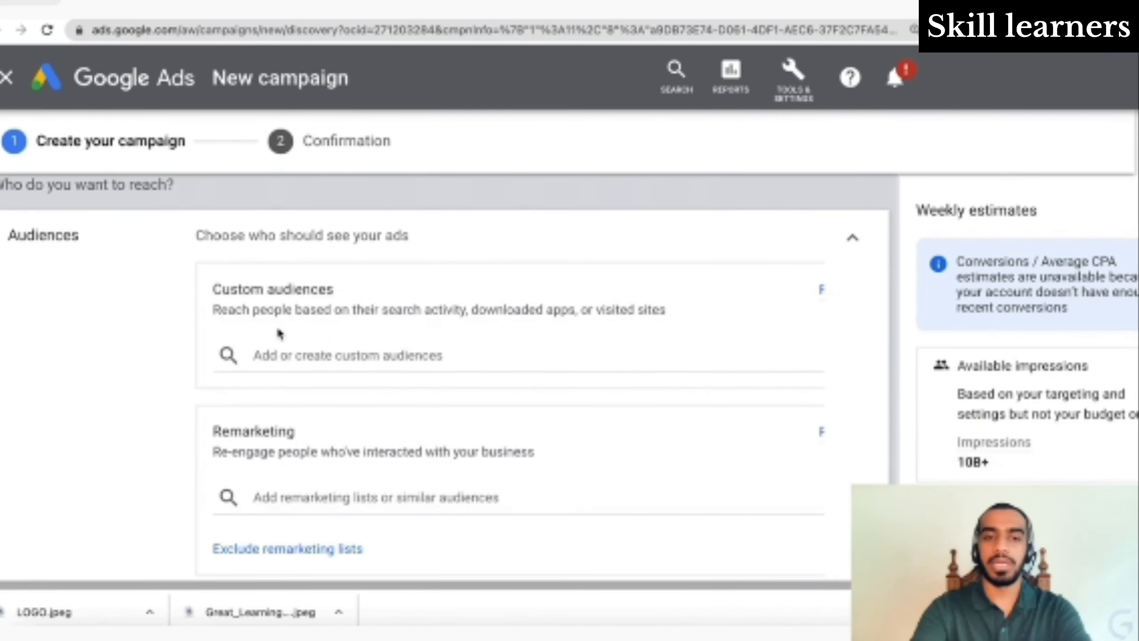
{"action": "left_click", "coordinate": [295, 360]}
{"action": "left_click", "coordinate": [818, 356]}
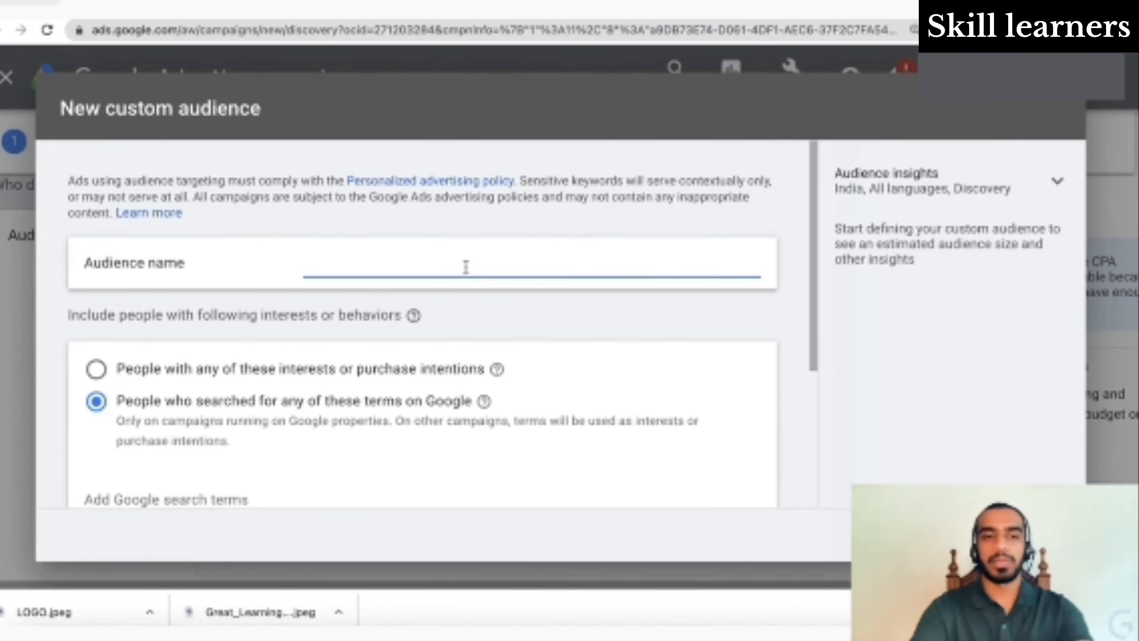
- Name the new custom audience 'Digital Marketing Custom Audience'
{"action": "type", "text": "Digital Marketing"}
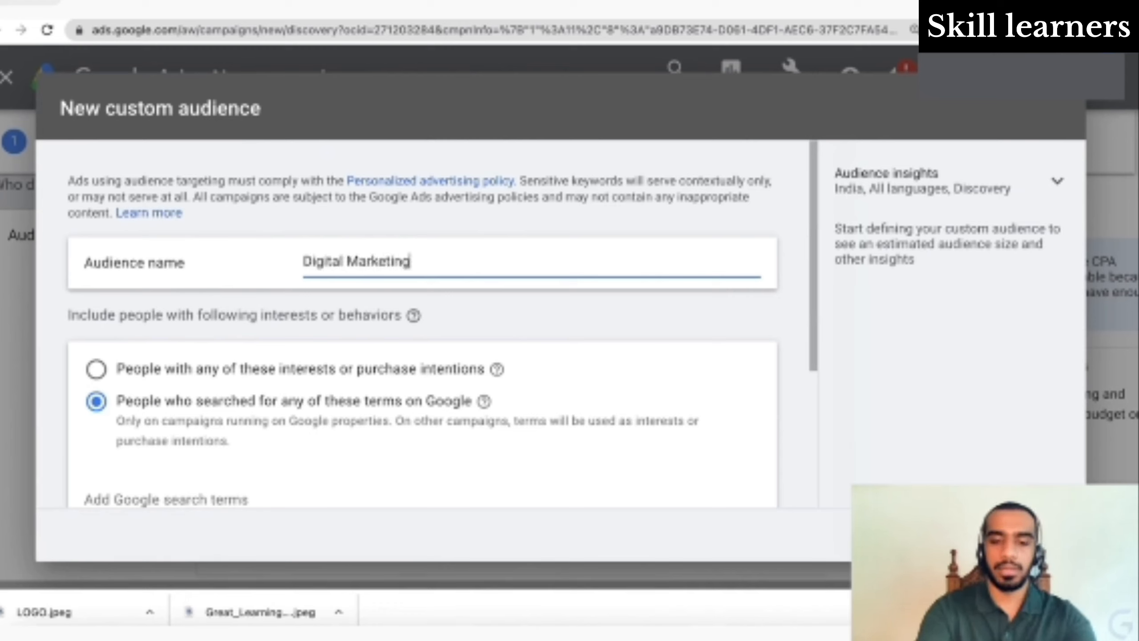
{"action": "type", "text": "u"}
{"action": "key", "text": "BackSpace"}
{"action": "type", "text": "Cust"}
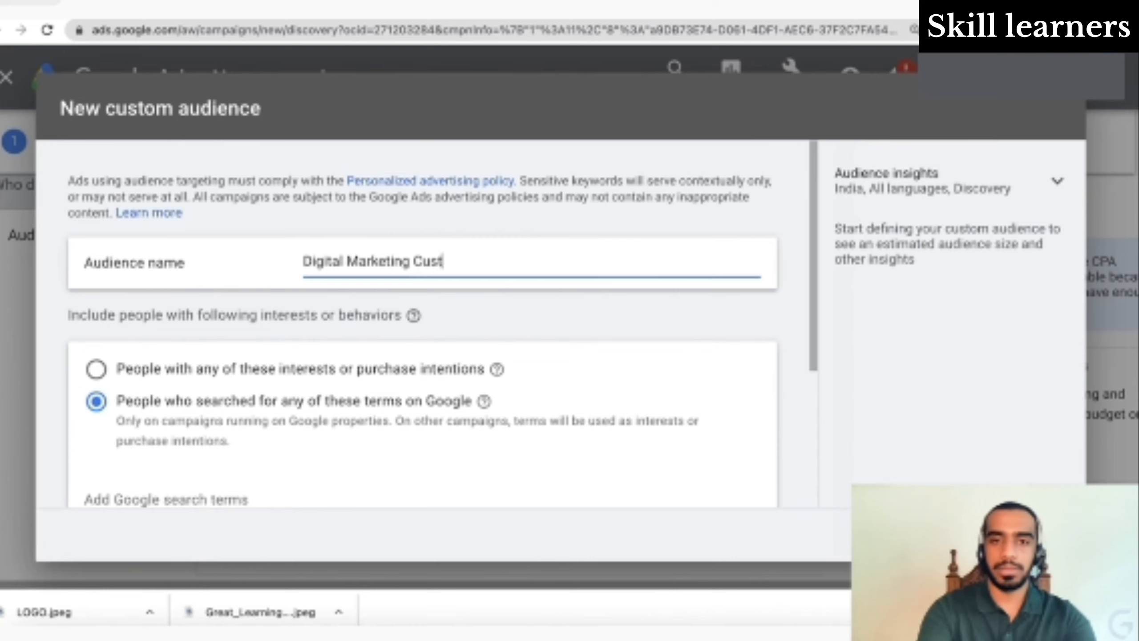
{"action": "type", "text": "om Audience"}
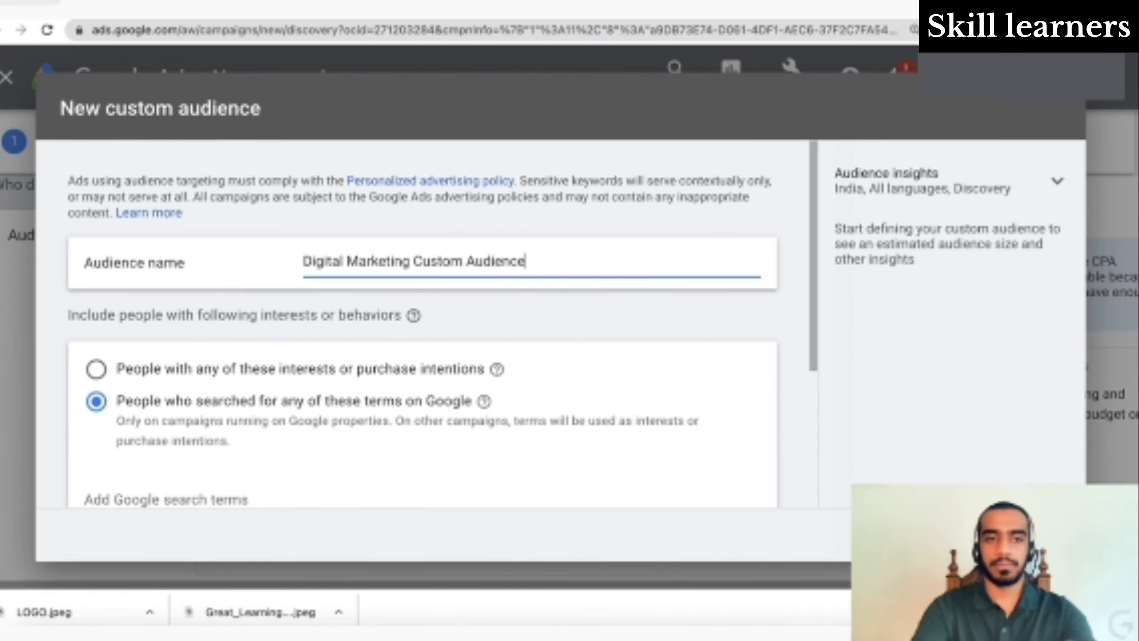
- Target people with any of these interests or purchase intentions, ready to enter terms
{"action": "scroll", "coordinate": [421, 314], "scroll_direction": "down", "scroll_amount": 2}
{"action": "scroll", "coordinate": [421, 314], "scroll_direction": "down", "scroll_amount": 1}
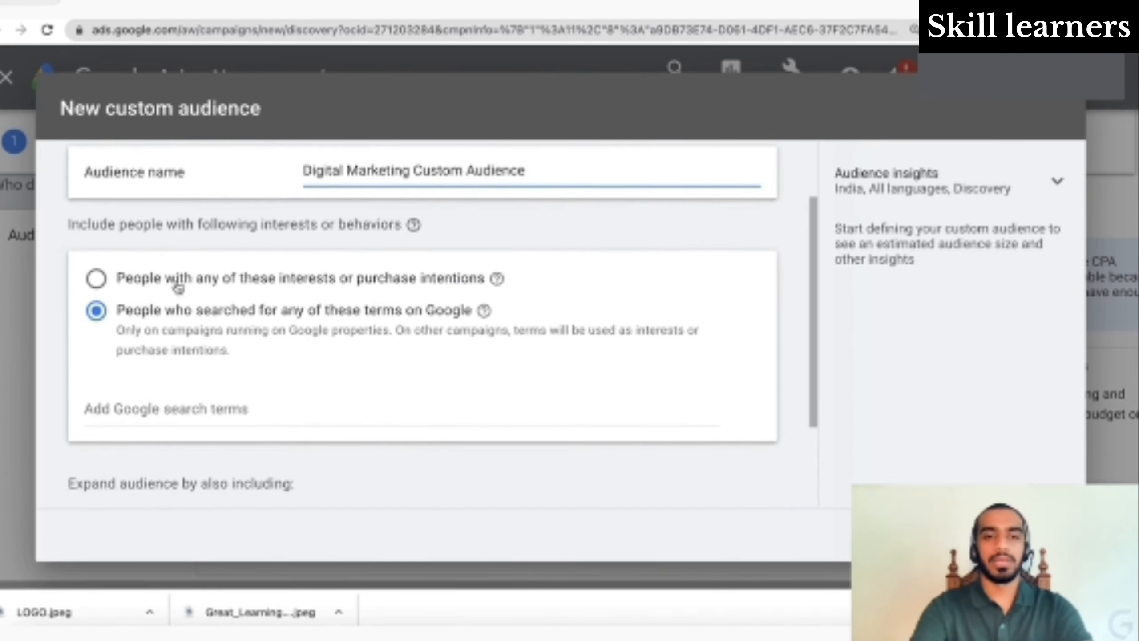
{"action": "left_click", "coordinate": [96, 280]}
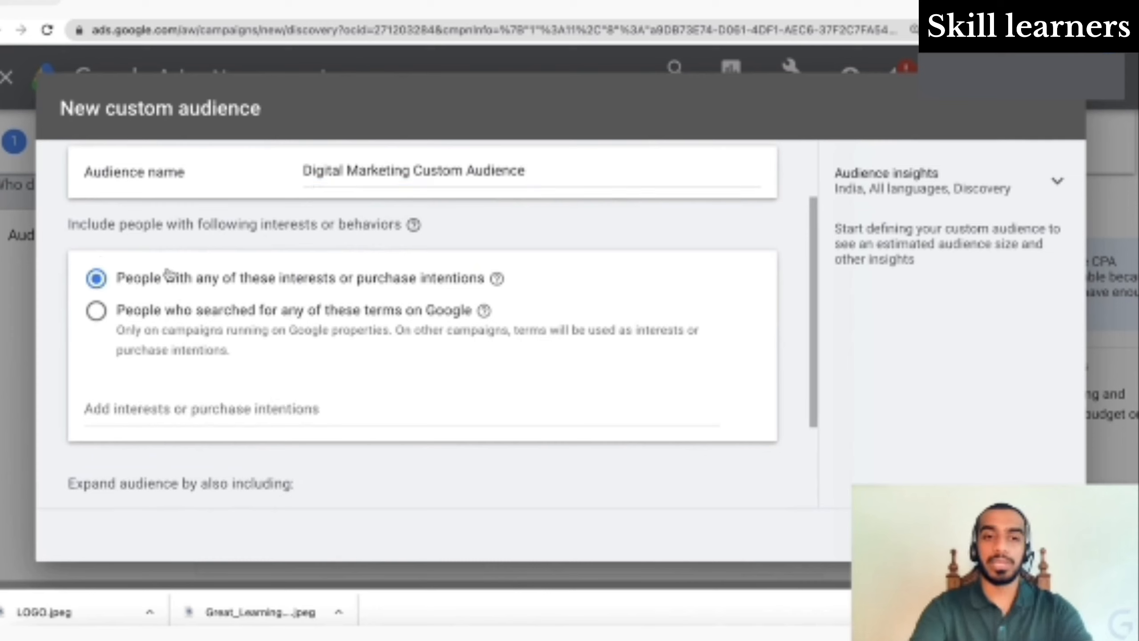
{"action": "triple_click", "coordinate": [351, 290]}
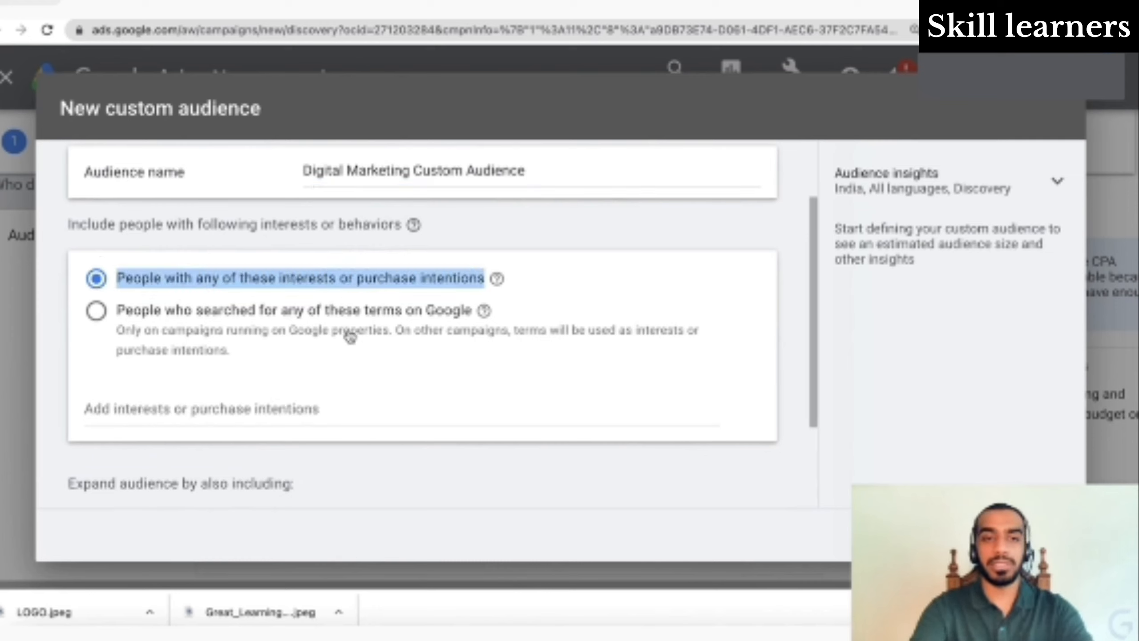
{"action": "double_click", "coordinate": [346, 320]}
{"action": "left_click", "coordinate": [362, 344]}
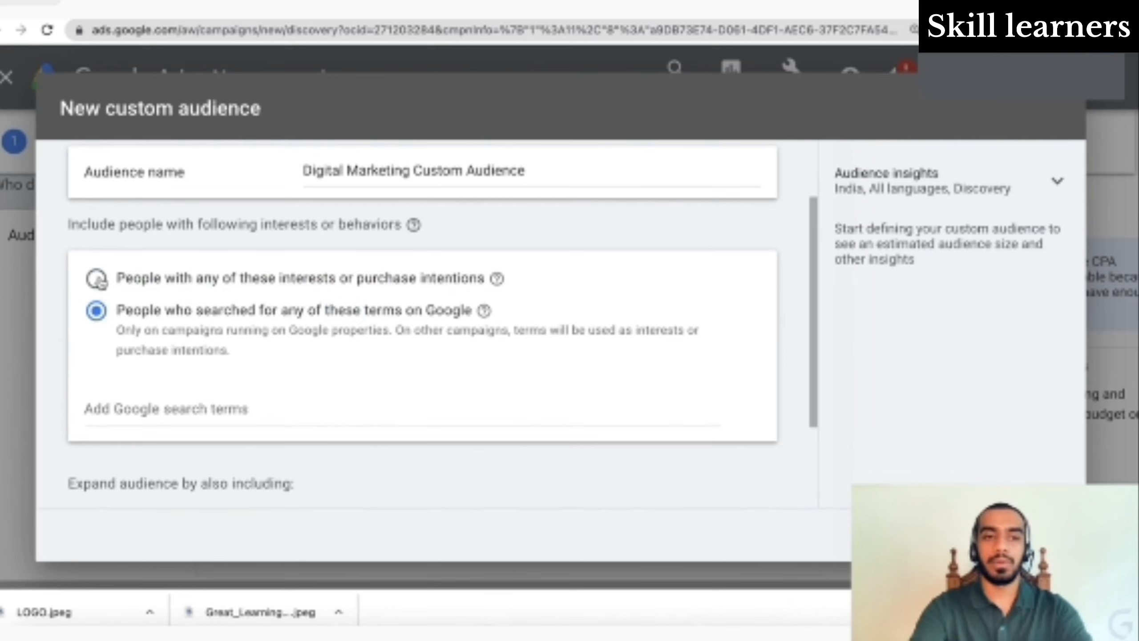
{"action": "left_click", "coordinate": [98, 280]}
{"action": "left_click", "coordinate": [180, 417]}
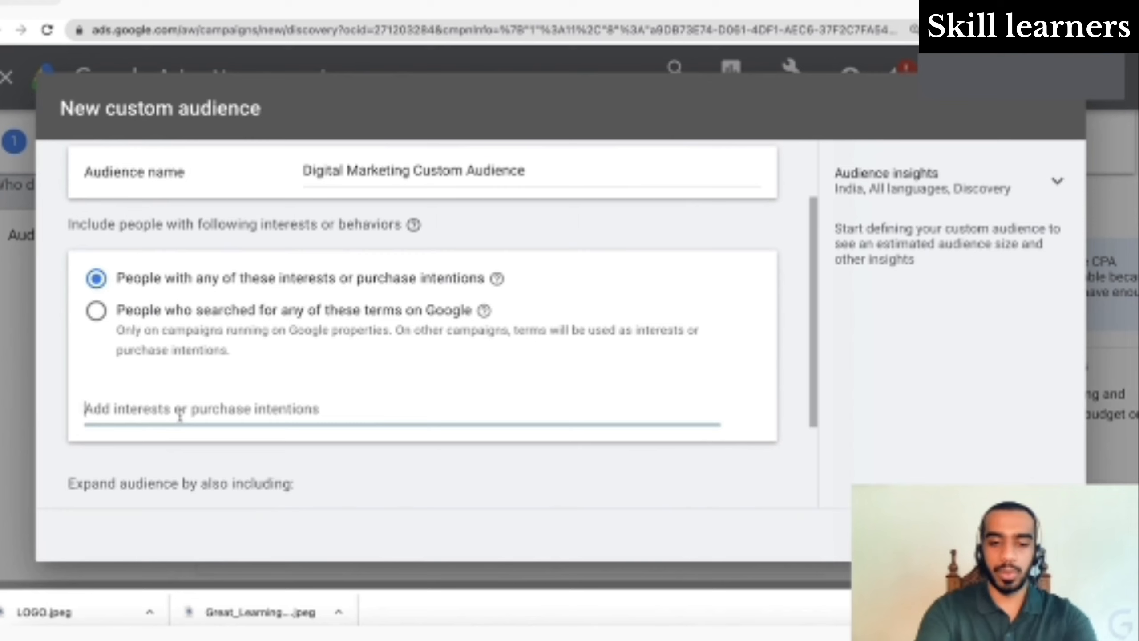
- Enter 'Digital Marketing Course' and add four suggestions, including training institute india and diploma course fees
{"action": "type", "text": "Digital"}
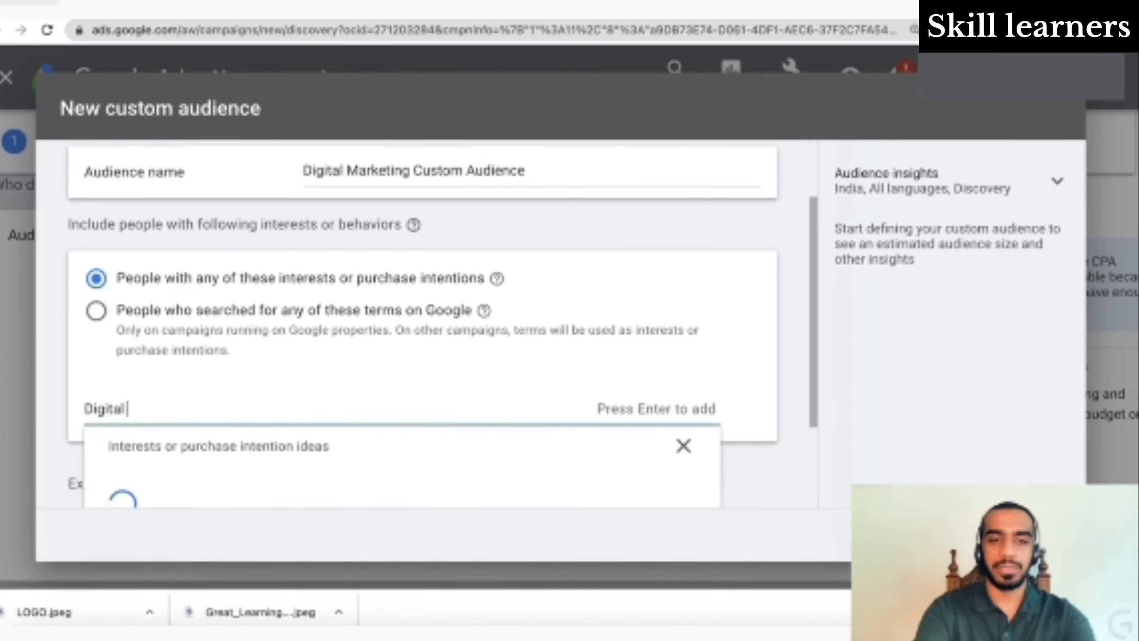
{"action": "type", "text": " Marketing"}
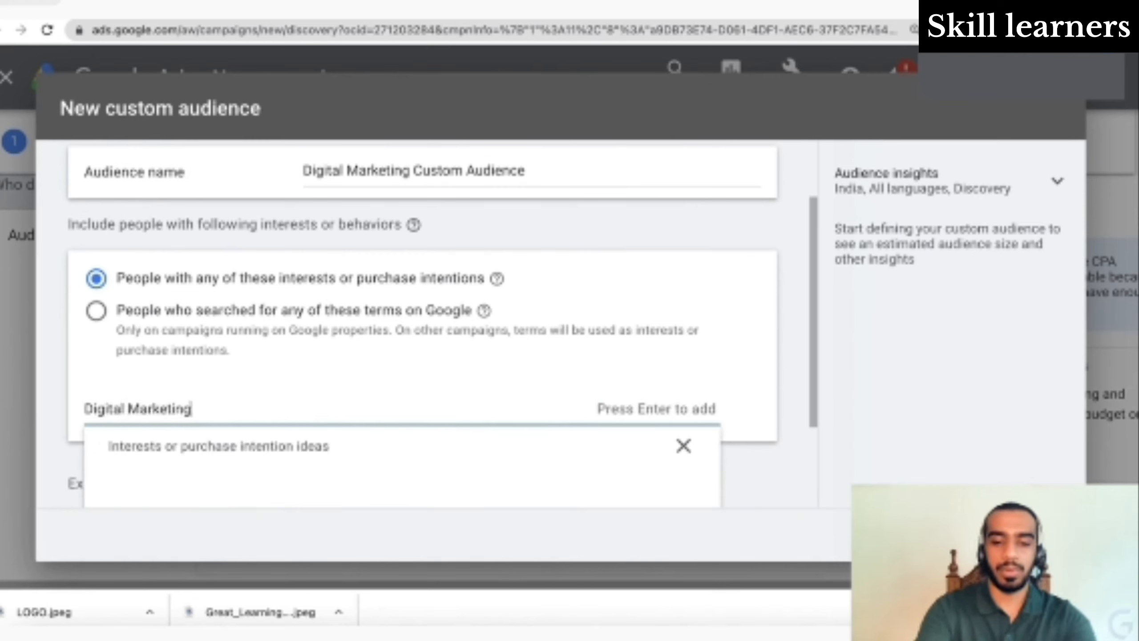
{"action": "type", "text": " Course"}
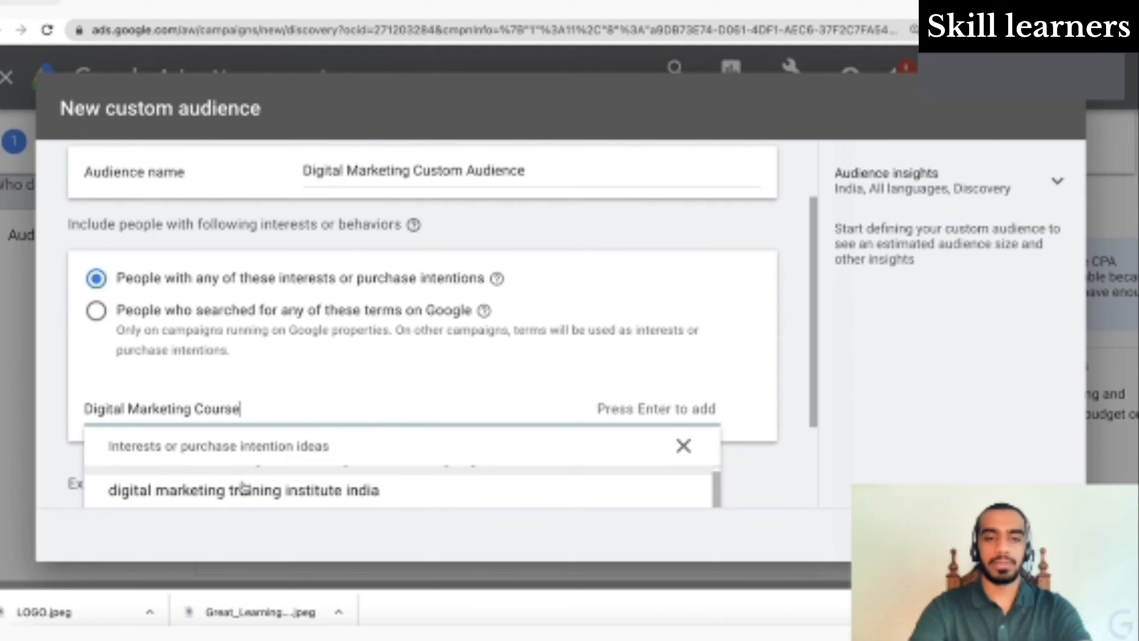
{"action": "left_click", "coordinate": [255, 490]}
{"action": "scroll", "coordinate": [330, 455], "scroll_direction": "down", "scroll_amount": 5}
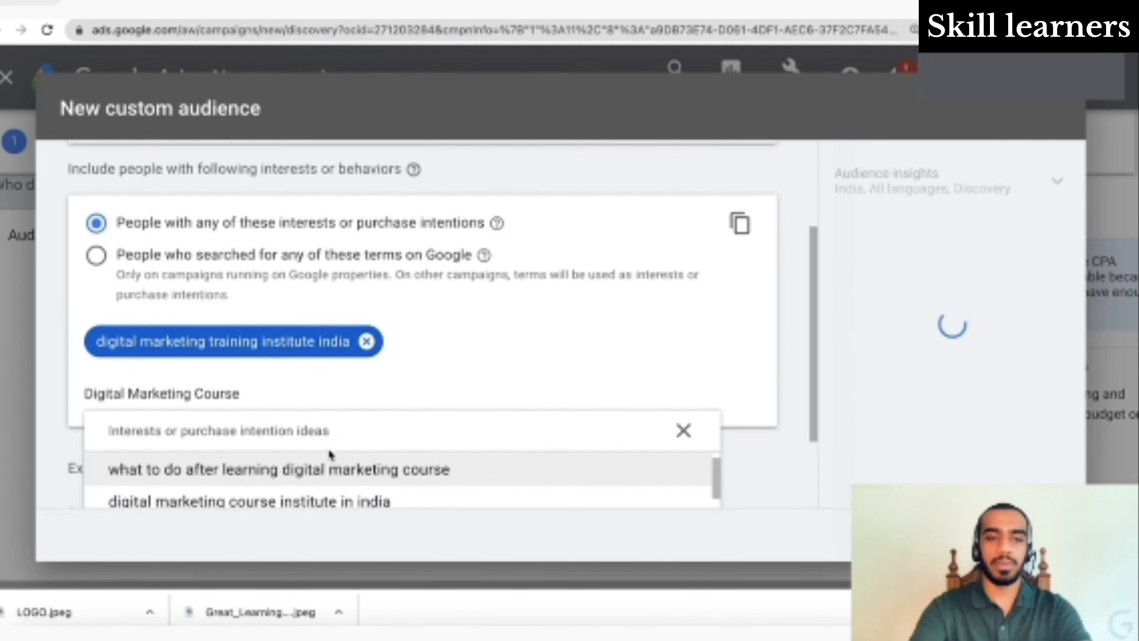
{"action": "scroll", "coordinate": [331, 455], "scroll_direction": "up", "scroll_amount": 1}
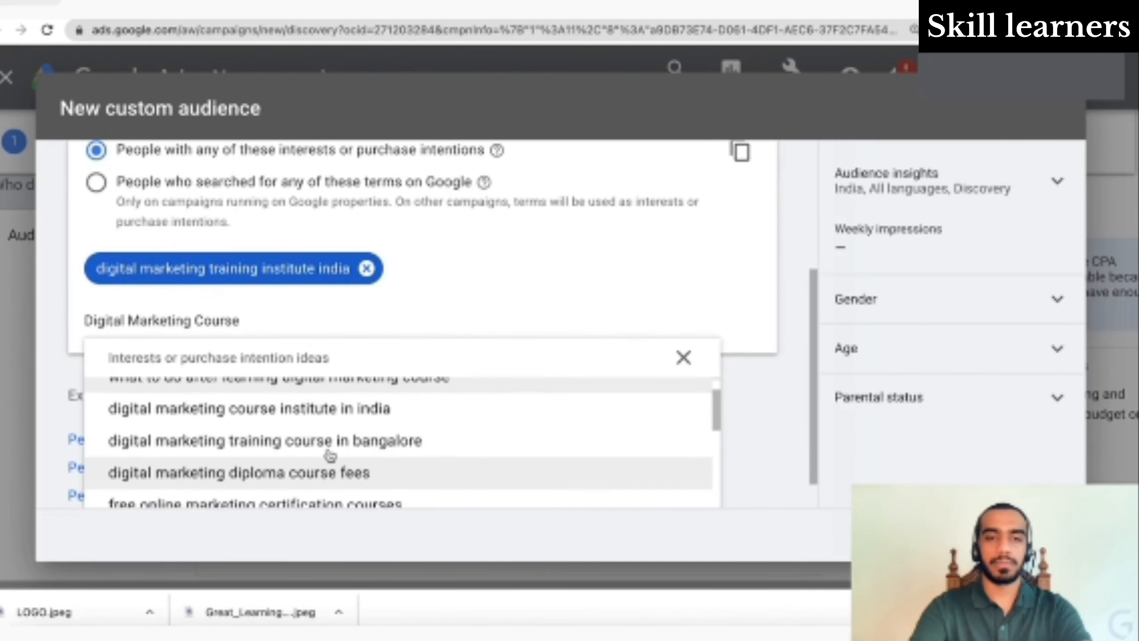
{"action": "left_click", "coordinate": [353, 442]}
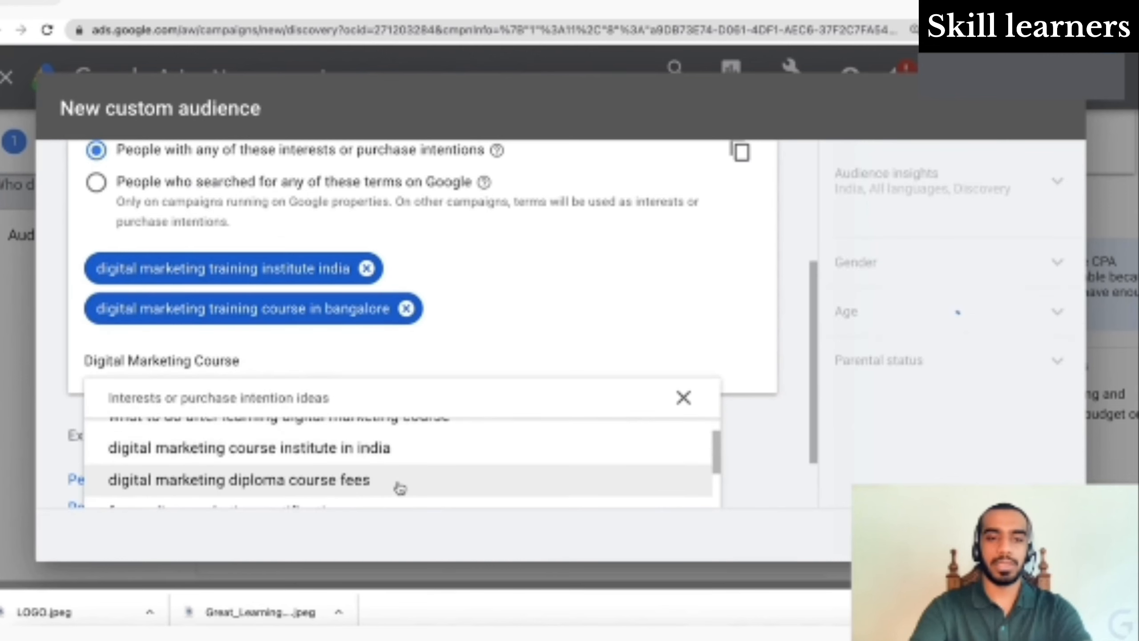
{"action": "scroll", "coordinate": [399, 483], "scroll_direction": "down", "scroll_amount": 1}
{"action": "left_click", "coordinate": [403, 456]}
{"action": "scroll", "coordinate": [399, 453], "scroll_direction": "down", "scroll_amount": 3}
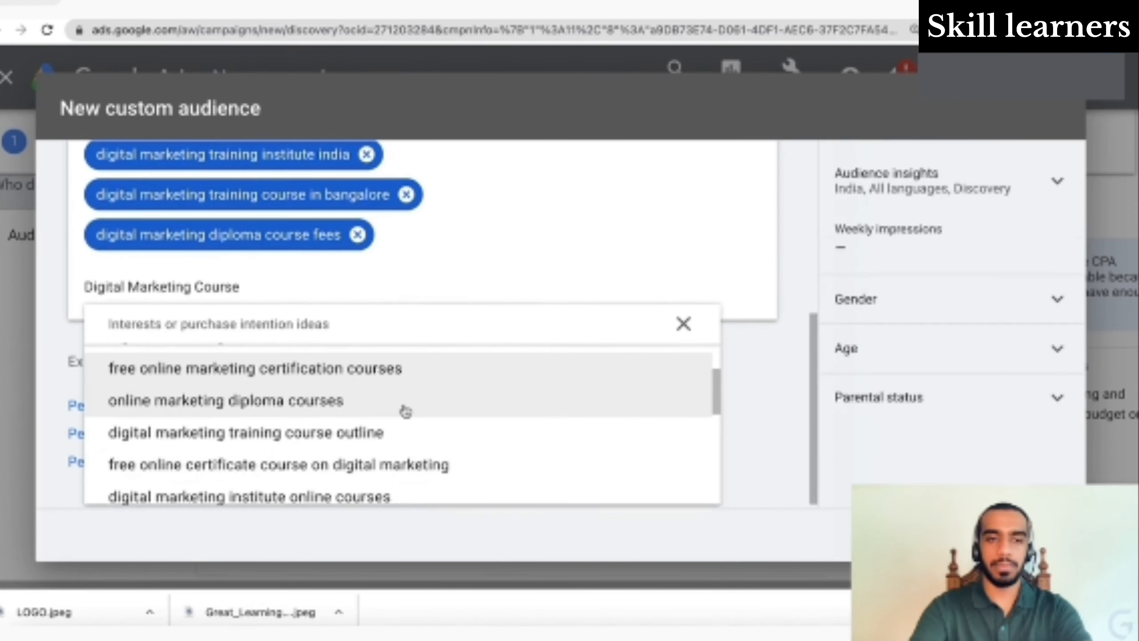
{"action": "left_click", "coordinate": [412, 469]}
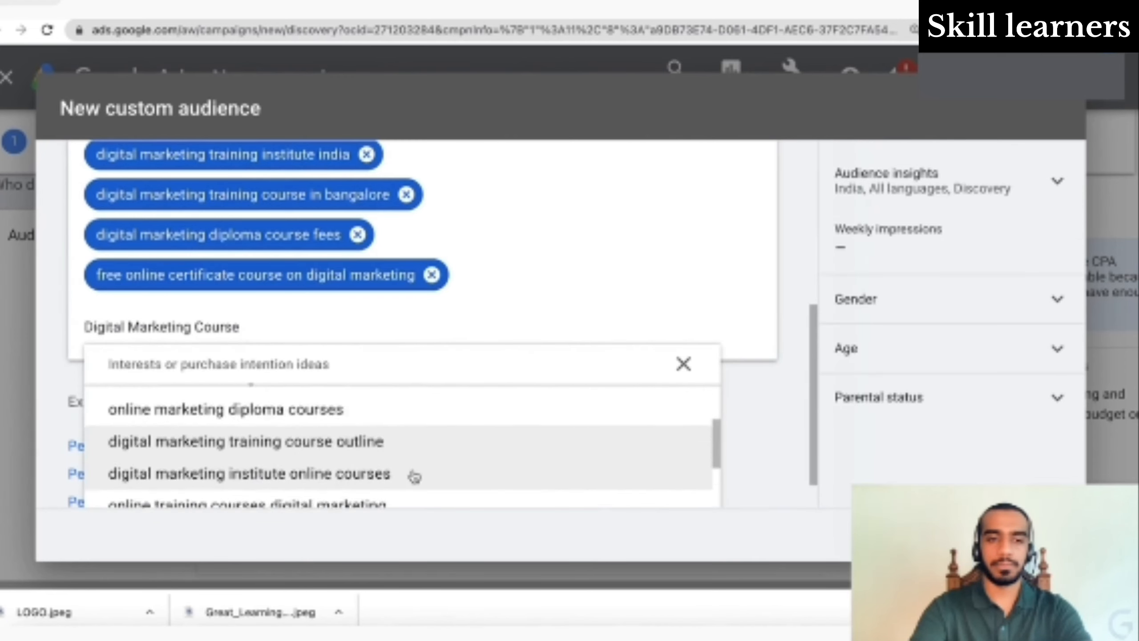
- Add 'what to do after learning…' and 'institute online courses'; remove the free online certificate term
{"action": "scroll", "coordinate": [413, 475], "scroll_direction": "down", "scroll_amount": 5}
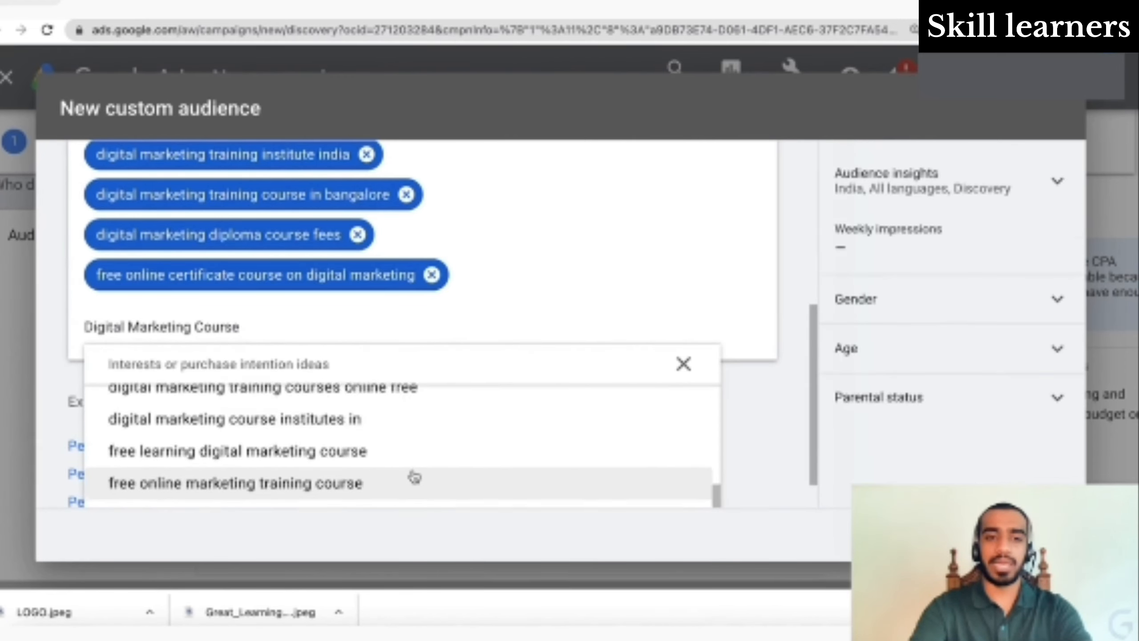
{"action": "scroll", "coordinate": [415, 477], "scroll_direction": "down", "scroll_amount": 3}
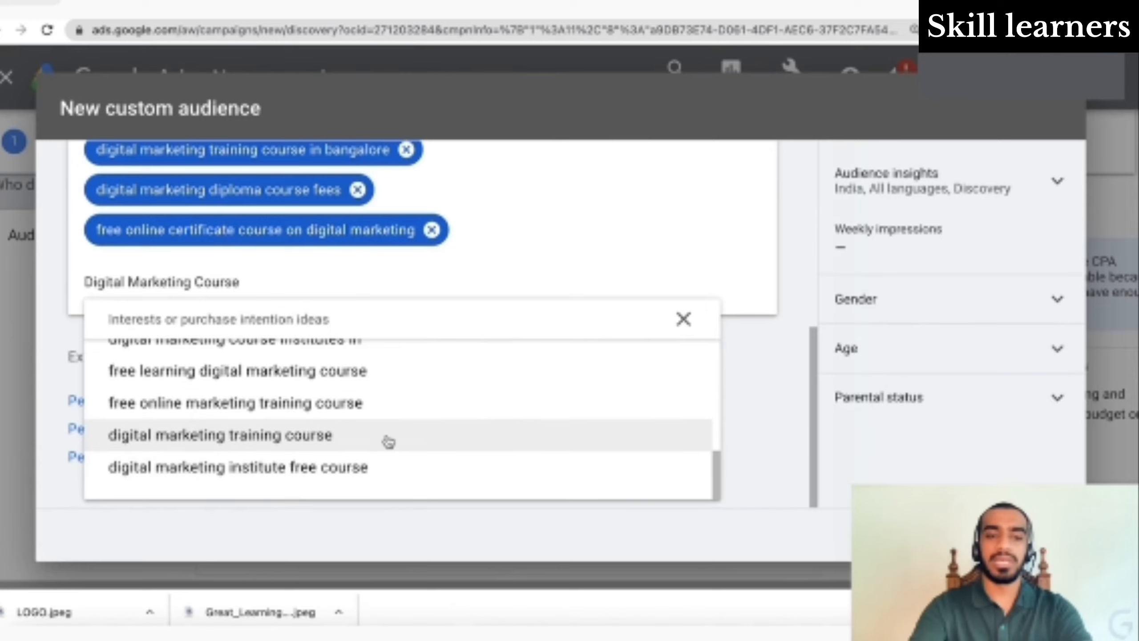
{"action": "scroll", "coordinate": [388, 442], "scroll_direction": "up", "scroll_amount": 8}
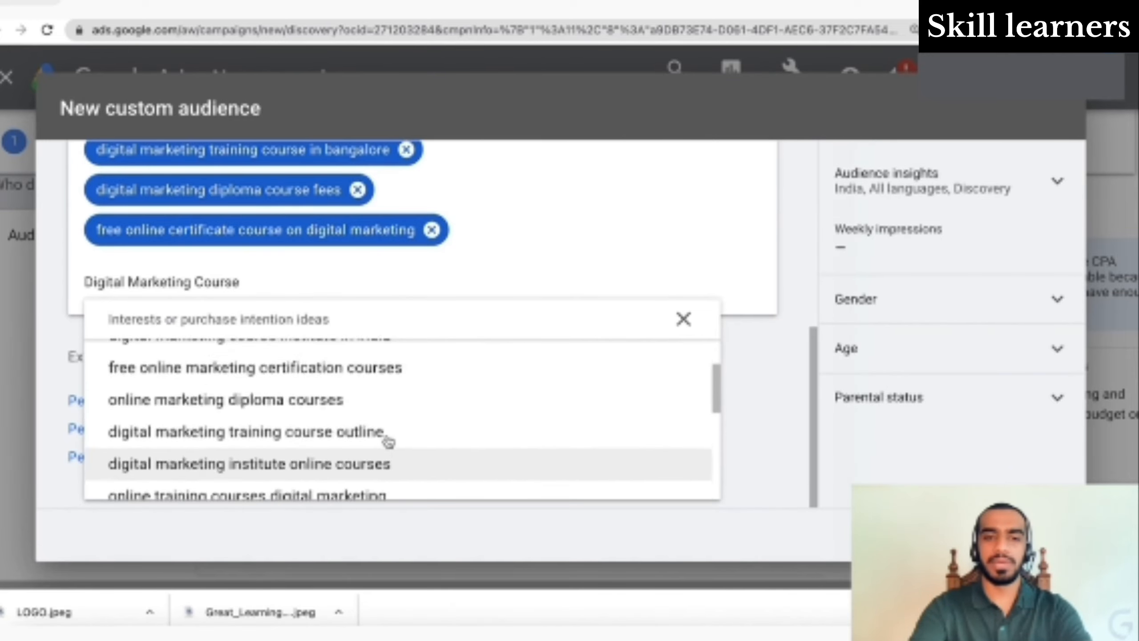
{"action": "scroll", "coordinate": [388, 442], "scroll_direction": "up", "scroll_amount": 5}
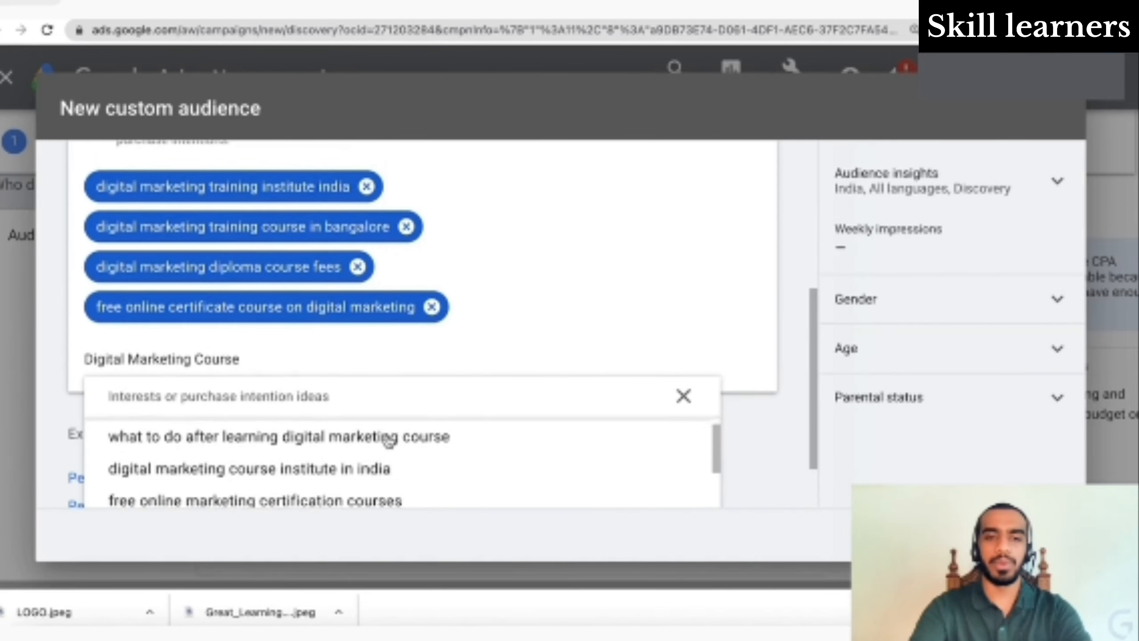
{"action": "scroll", "coordinate": [388, 440], "scroll_direction": "up", "scroll_amount": 1}
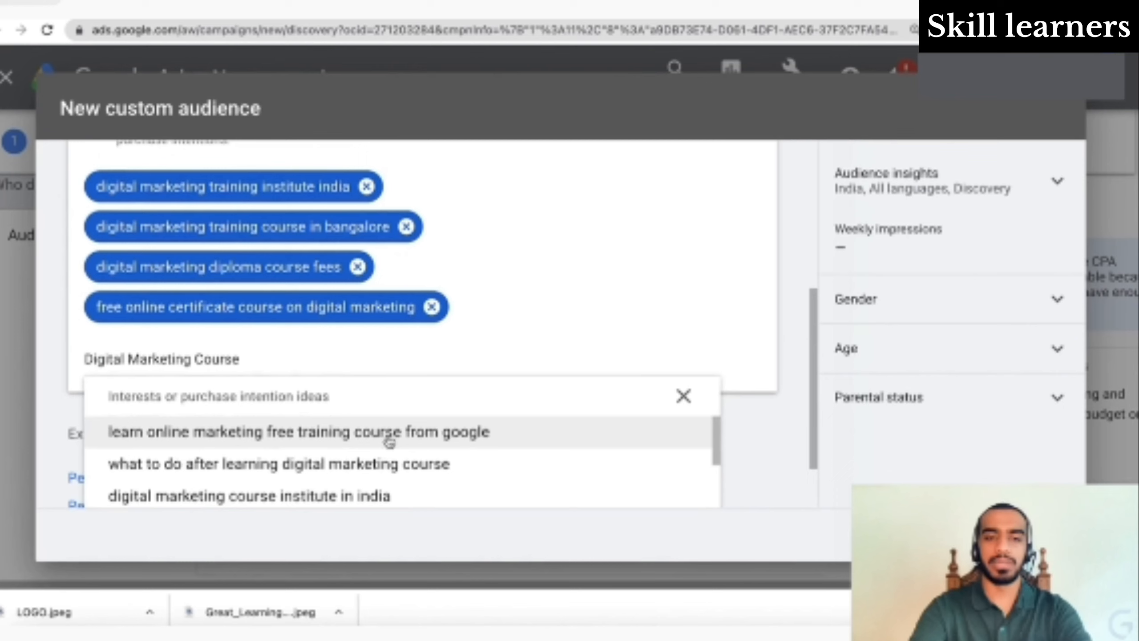
{"action": "left_click", "coordinate": [412, 464]}
{"action": "scroll", "coordinate": [407, 469], "scroll_direction": "down", "scroll_amount": 5}
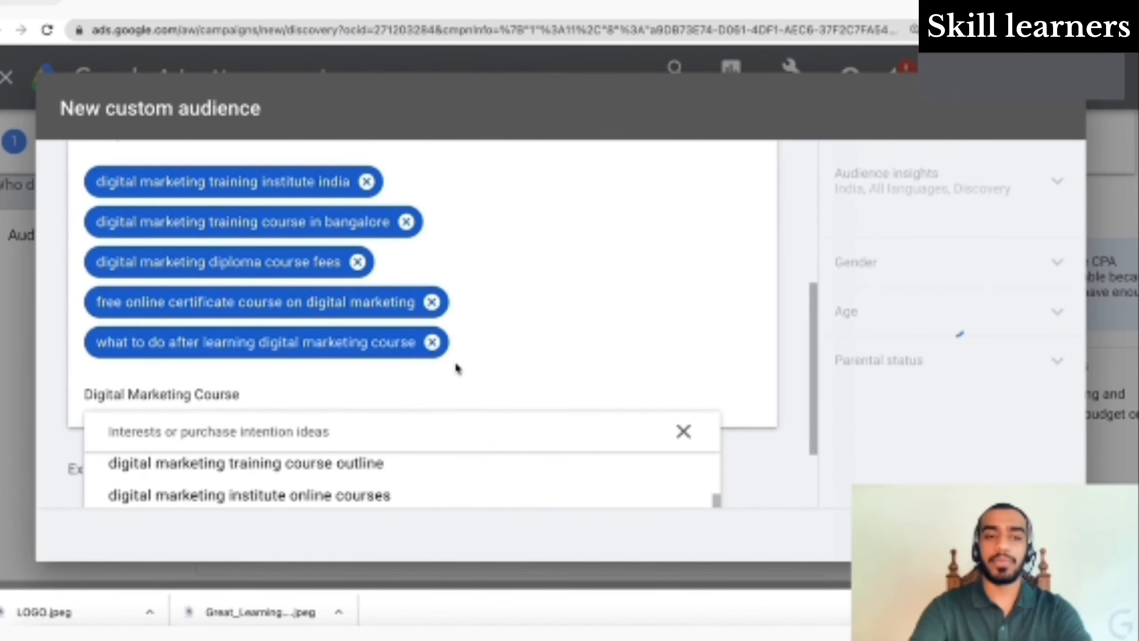
{"action": "scroll", "coordinate": [458, 369], "scroll_direction": "down", "scroll_amount": 3}
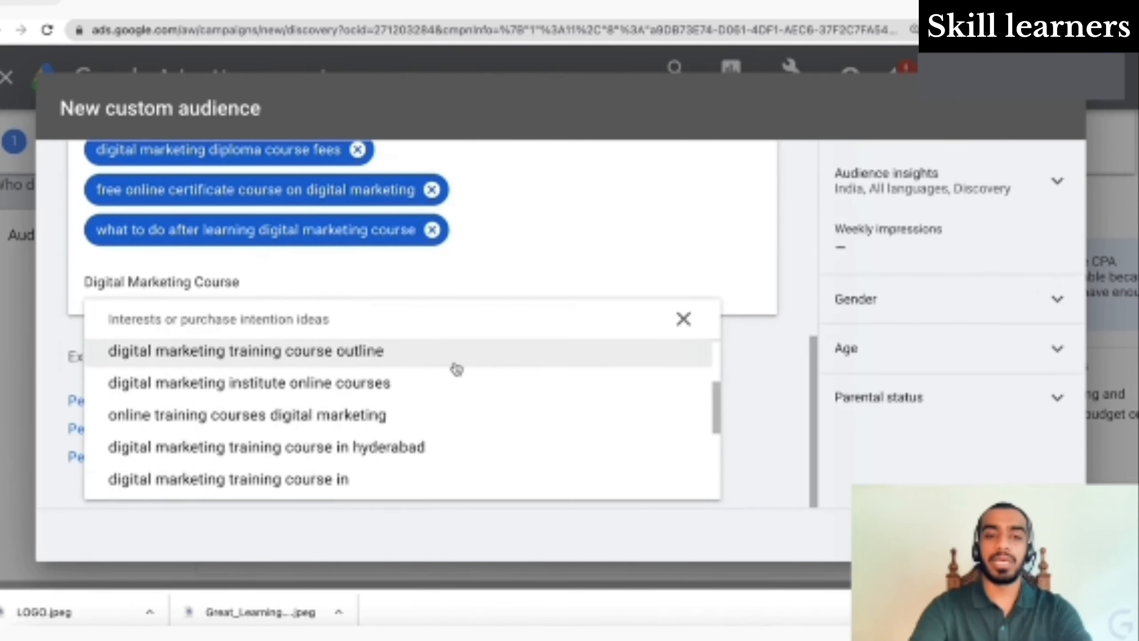
{"action": "left_click", "coordinate": [444, 390]}
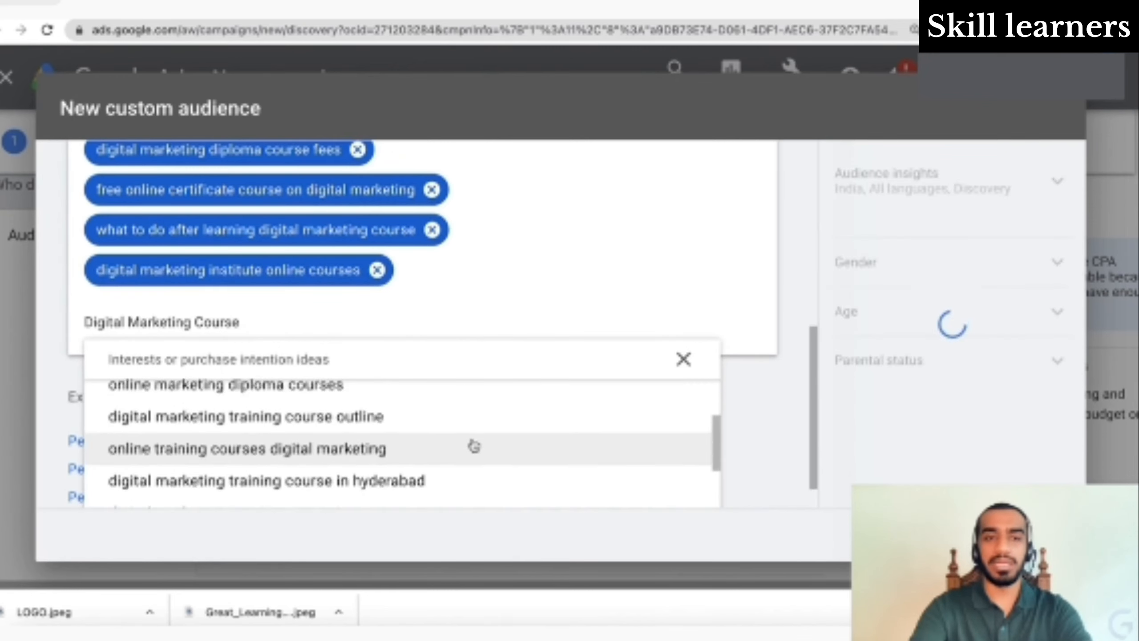
{"action": "scroll", "coordinate": [471, 445], "scroll_direction": "up", "scroll_amount": 4}
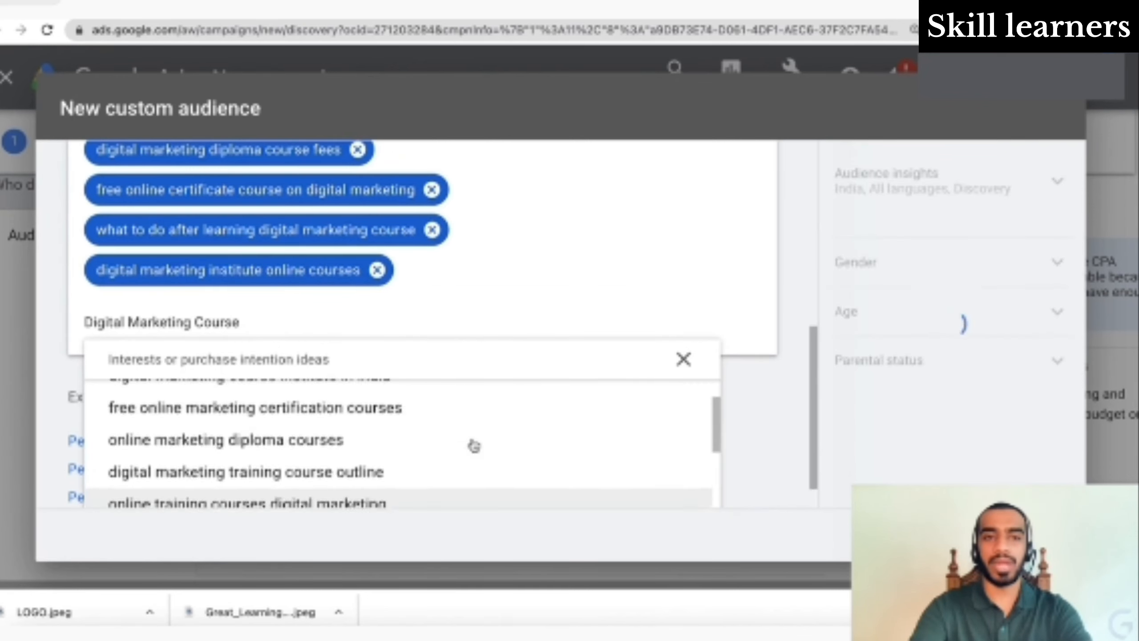
{"action": "left_click", "coordinate": [433, 189]}
{"action": "scroll", "coordinate": [454, 236], "scroll_direction": "up", "scroll_amount": 1}
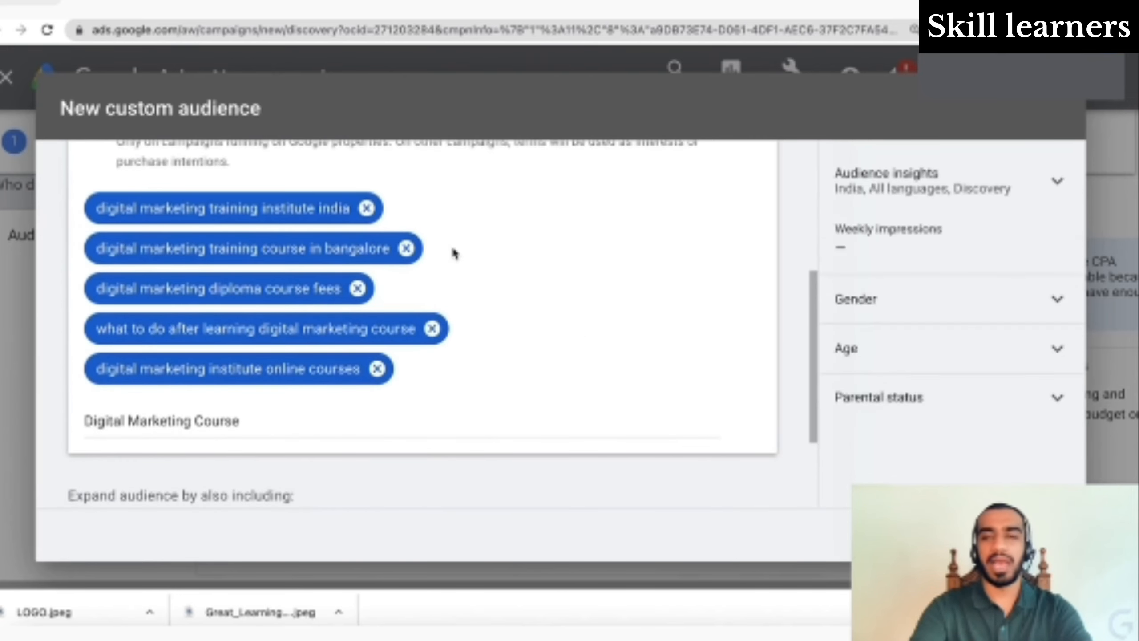
- Add six more terms, e.g. online marketing diploma courses, training course outline, training course in hyderabad
{"action": "left_click", "coordinate": [356, 425]}
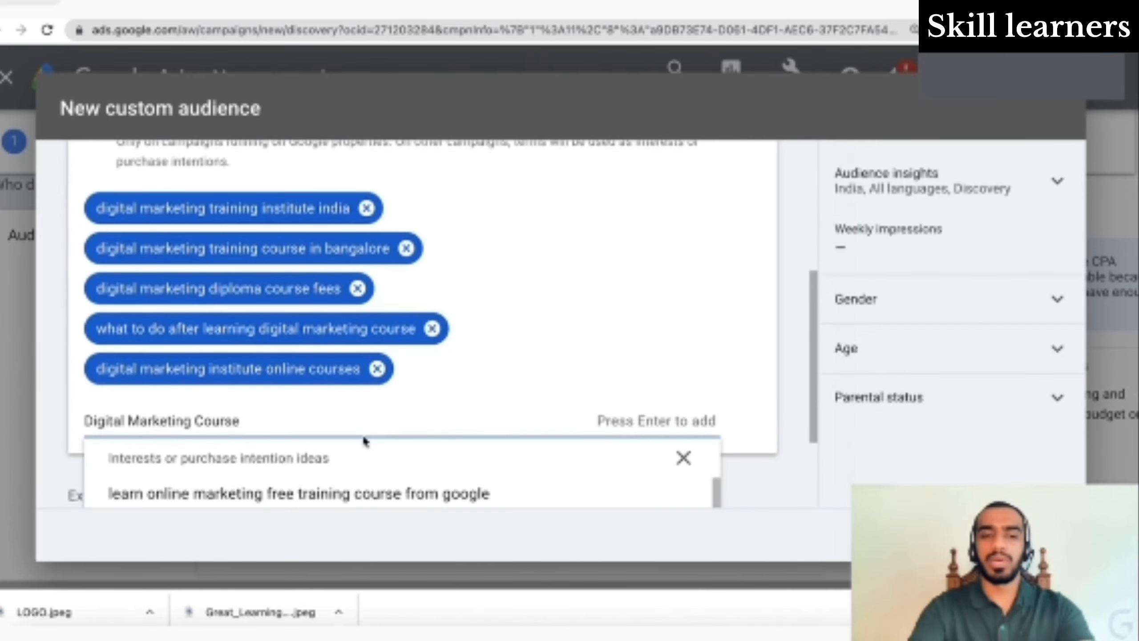
{"action": "scroll", "coordinate": [456, 469], "scroll_direction": "down", "scroll_amount": 5}
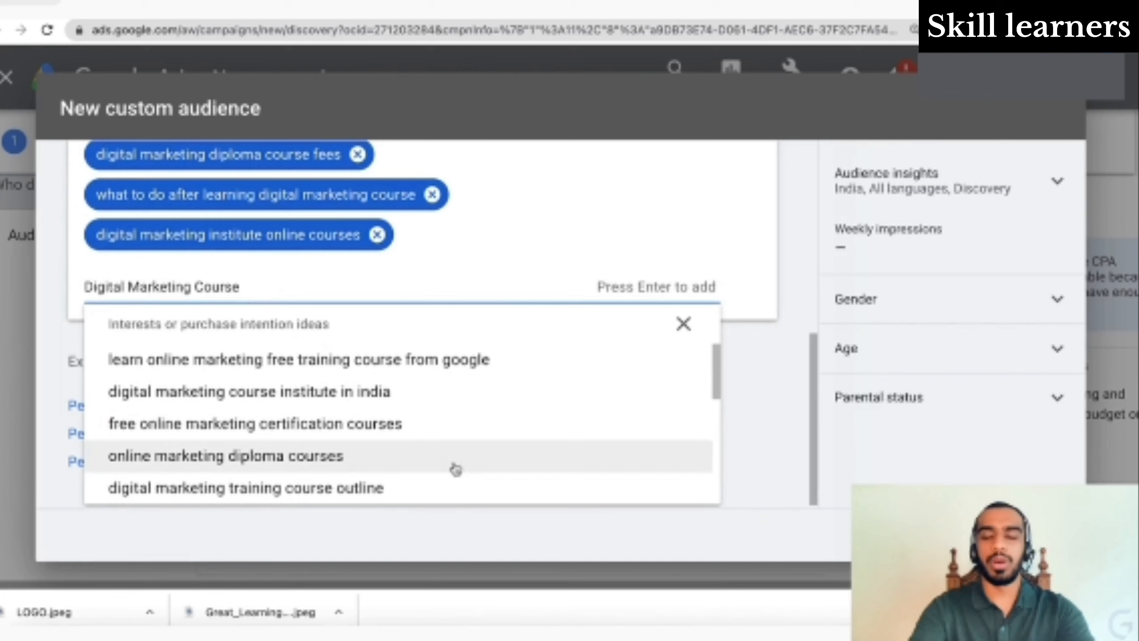
{"action": "scroll", "coordinate": [384, 375], "scroll_direction": "up", "scroll_amount": 1}
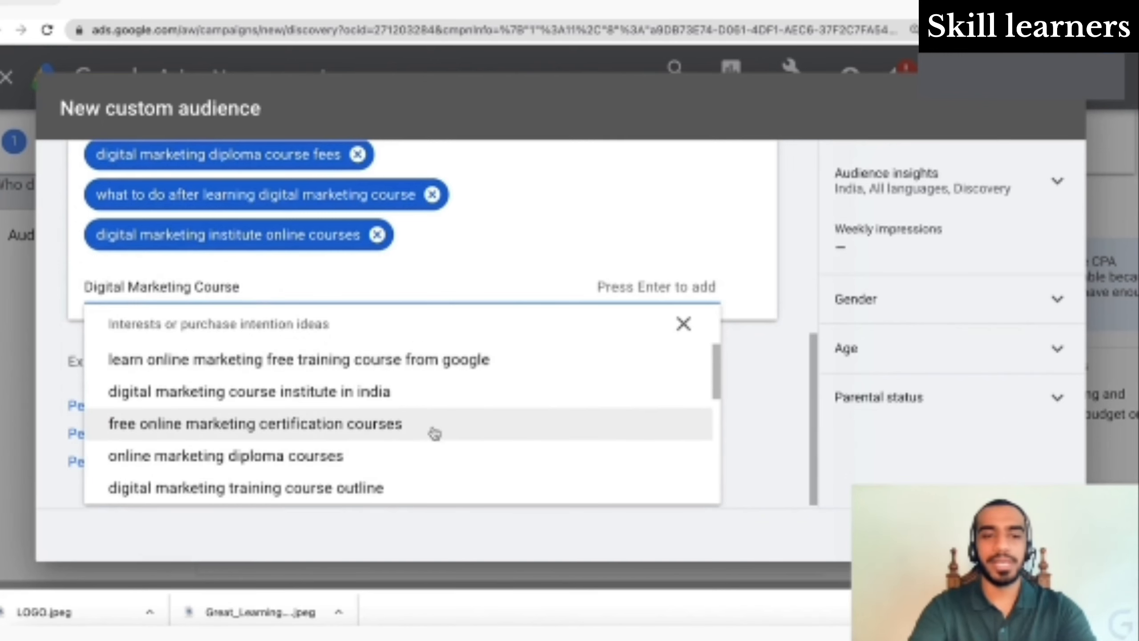
{"action": "left_click", "coordinate": [411, 395]}
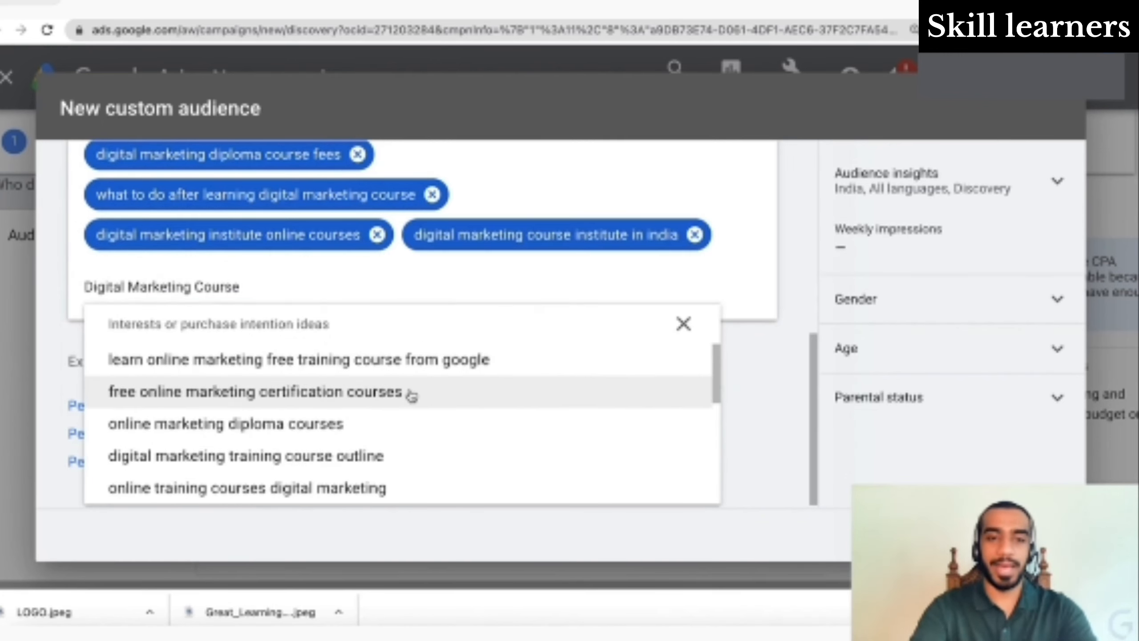
{"action": "scroll", "coordinate": [469, 425], "scroll_direction": "down", "scroll_amount": 1}
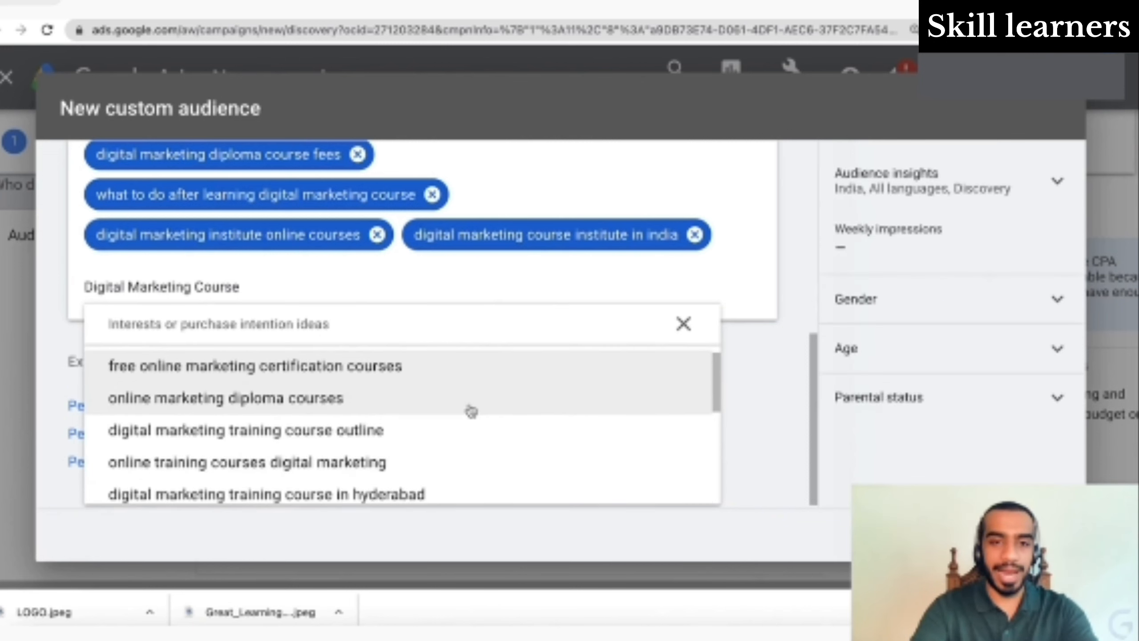
{"action": "left_click", "coordinate": [471, 411]}
{"action": "scroll", "coordinate": [494, 442], "scroll_direction": "down", "scroll_amount": 1}
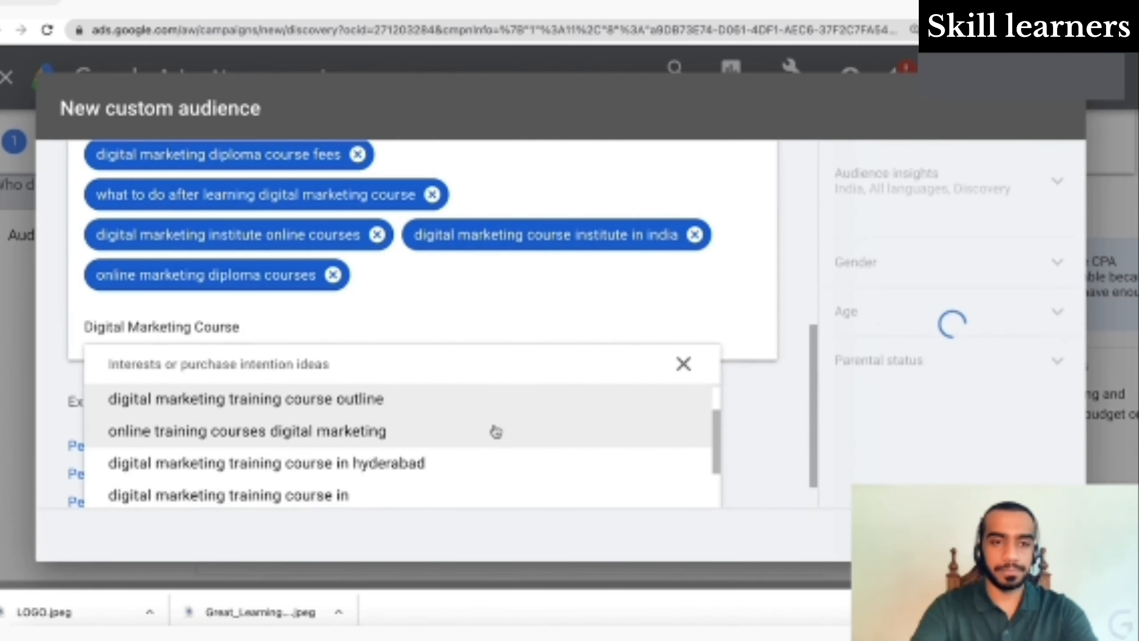
{"action": "left_click", "coordinate": [496, 429]}
{"action": "left_click", "coordinate": [504, 409]}
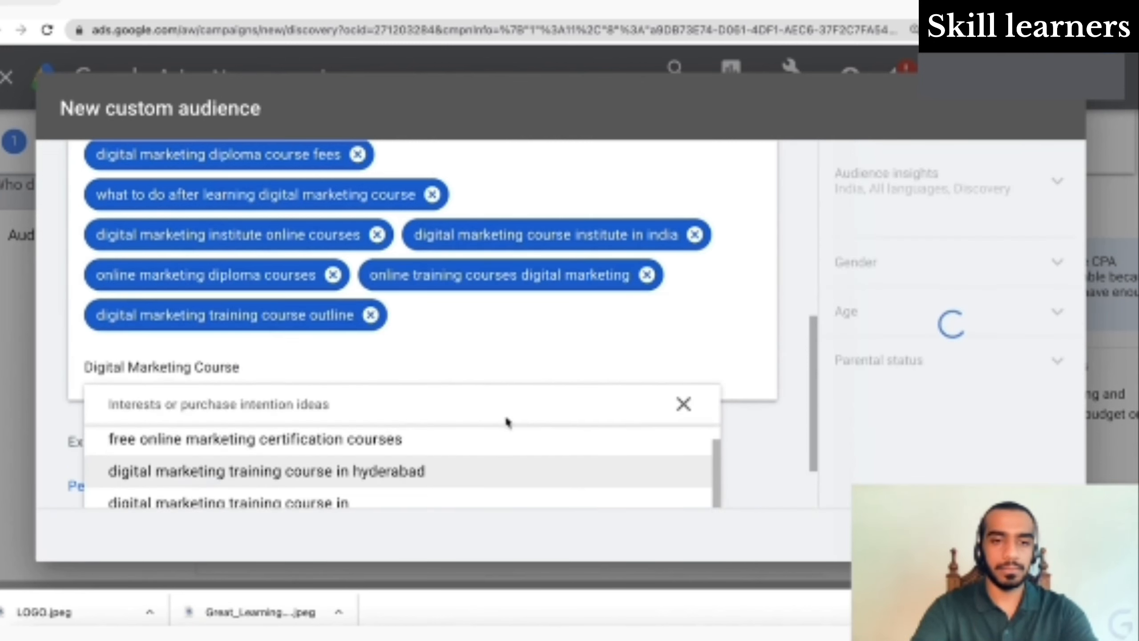
{"action": "left_click", "coordinate": [506, 480]}
{"action": "scroll", "coordinate": [506, 484], "scroll_direction": "down", "scroll_amount": 1}
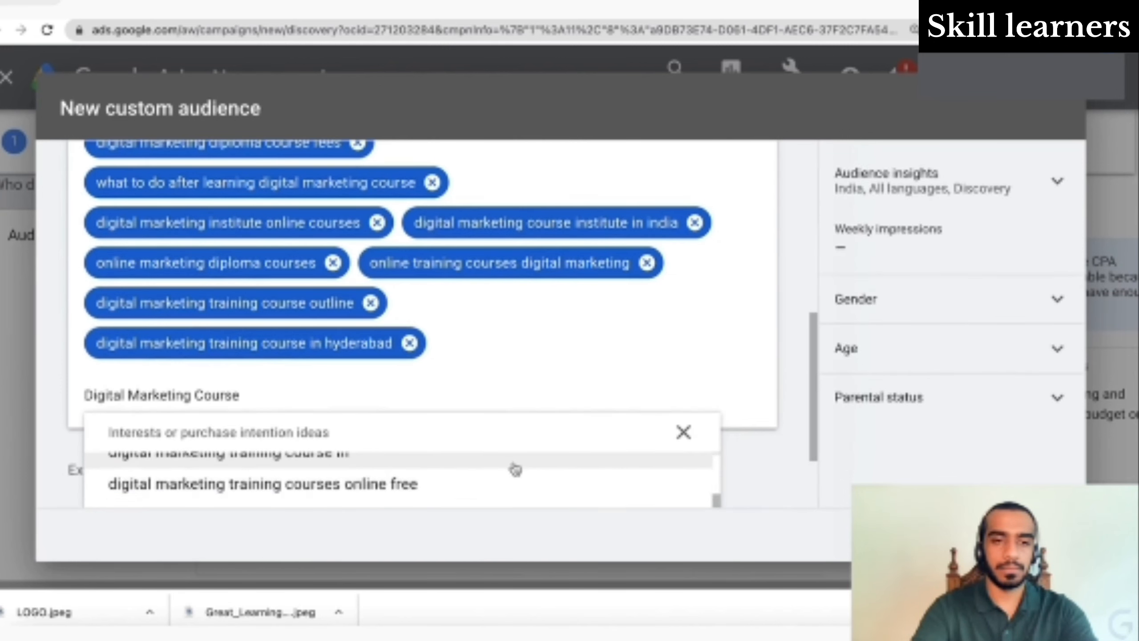
{"action": "scroll", "coordinate": [515, 485], "scroll_direction": "up", "scroll_amount": 1}
{"action": "left_click", "coordinate": [516, 486]}
- Add 'digital marketing training course' and remove the 'digital marketing institute free course' term
{"action": "scroll", "coordinate": [515, 485], "scroll_direction": "down", "scroll_amount": 1}
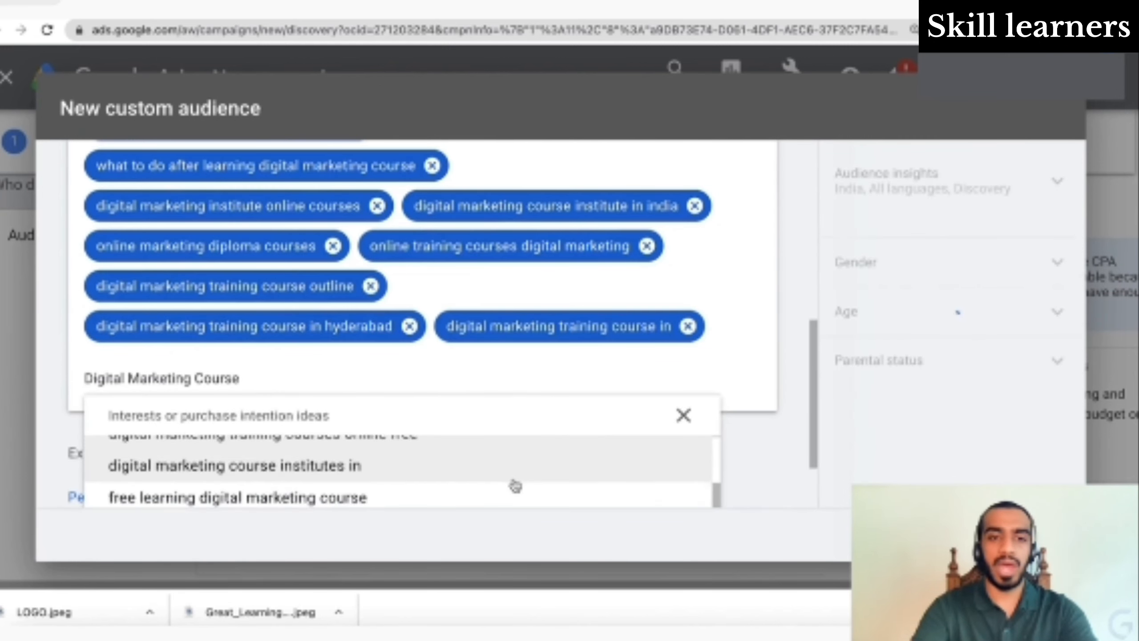
{"action": "scroll", "coordinate": [516, 370], "scroll_direction": "down", "scroll_amount": 1}
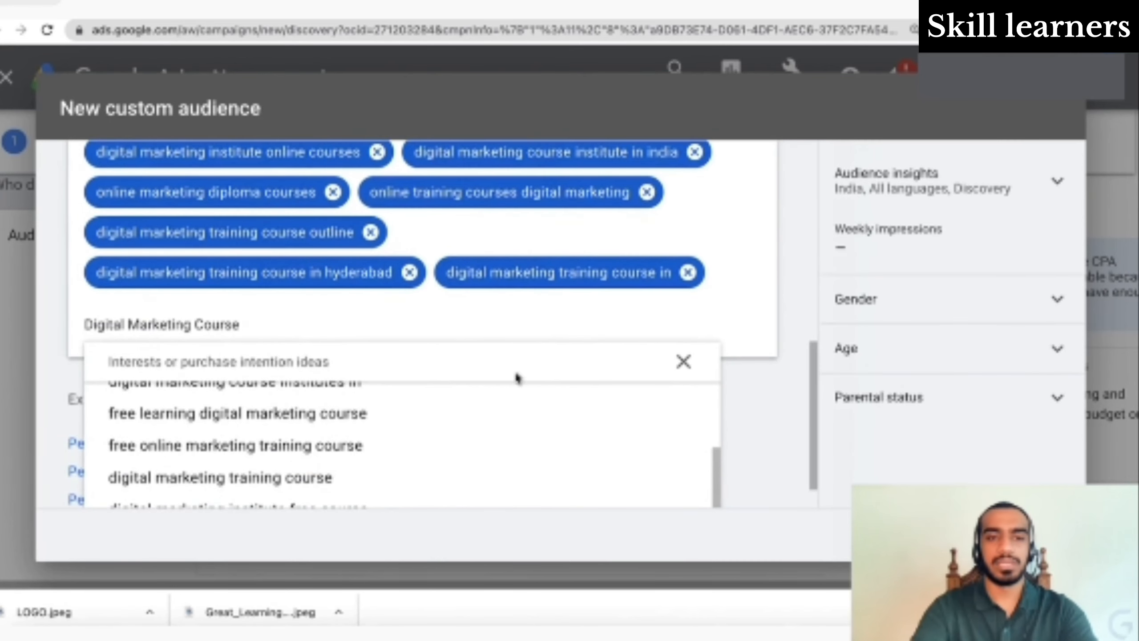
{"action": "scroll", "coordinate": [382, 376], "scroll_direction": "down", "scroll_amount": 1}
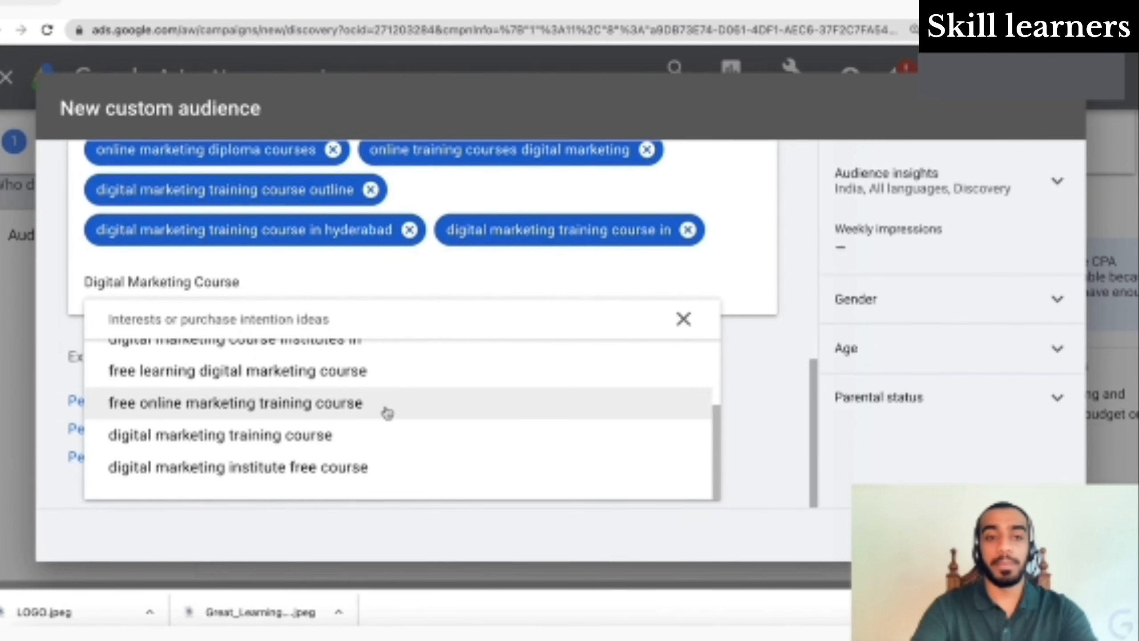
{"action": "left_click", "coordinate": [395, 448]}
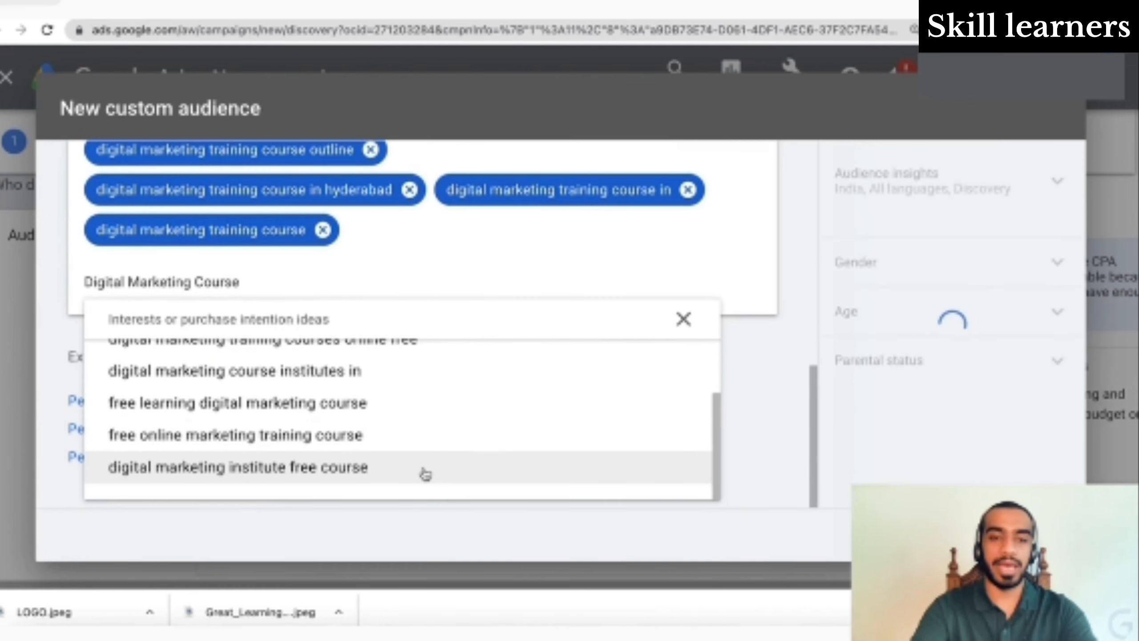
{"action": "left_click", "coordinate": [425, 470]}
{"action": "left_click", "coordinate": [618, 230]}
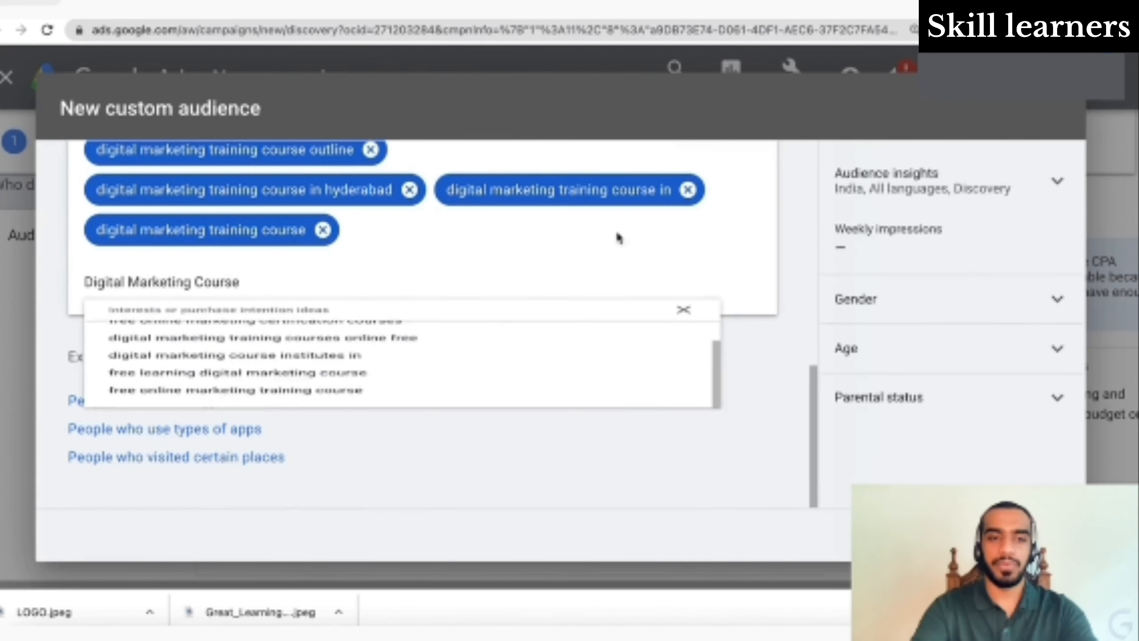
- Add an empty 'People who browse types of websites' section to the custom audience
{"action": "scroll", "coordinate": [565, 260], "scroll_direction": "up", "scroll_amount": 8}
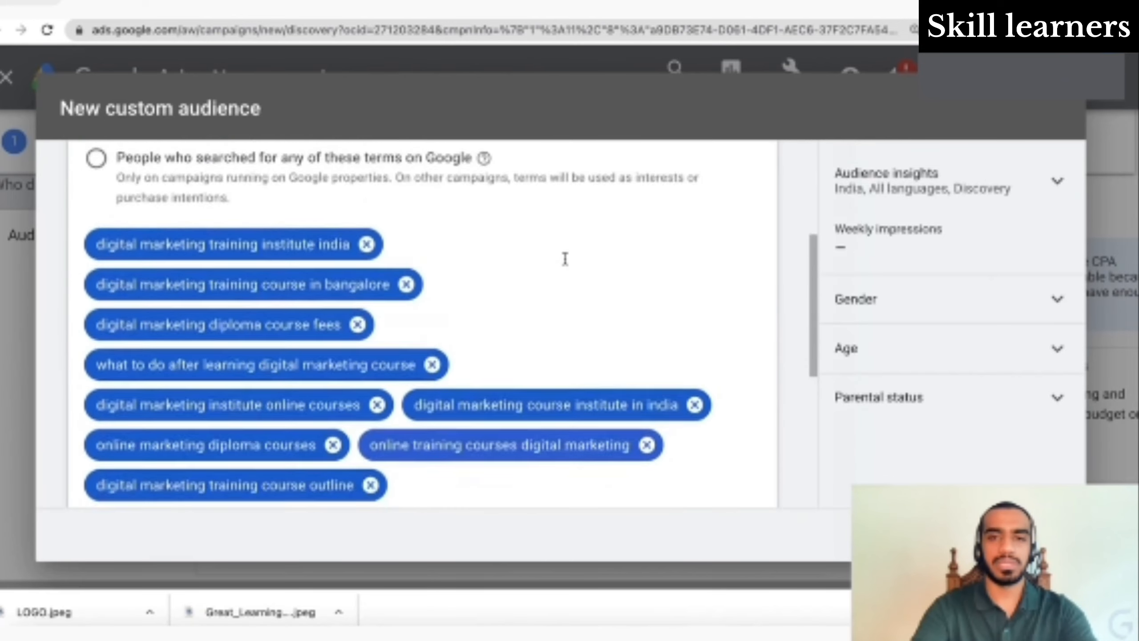
{"action": "scroll", "coordinate": [565, 259], "scroll_direction": "up", "scroll_amount": 5}
{"action": "scroll", "coordinate": [565, 260], "scroll_direction": "down", "scroll_amount": 8}
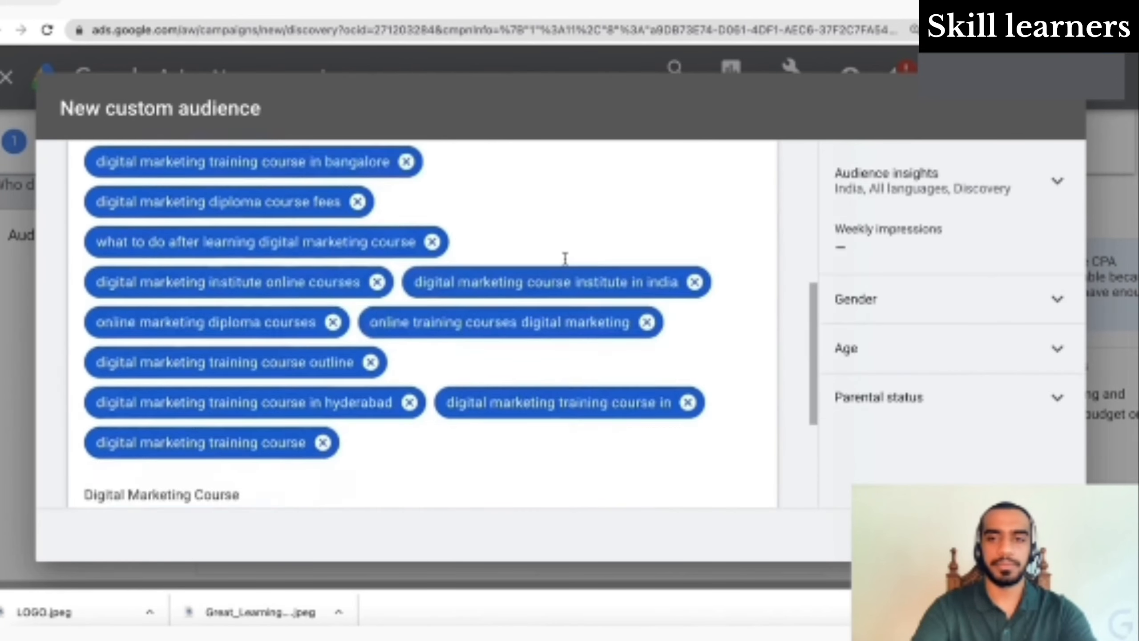
{"action": "scroll", "coordinate": [565, 259], "scroll_direction": "down", "scroll_amount": 5}
{"action": "left_click", "coordinate": [241, 404]}
- Choose to target people who searched for these terms on Google
{"action": "scroll", "coordinate": [400, 404], "scroll_direction": "up", "scroll_amount": 4}
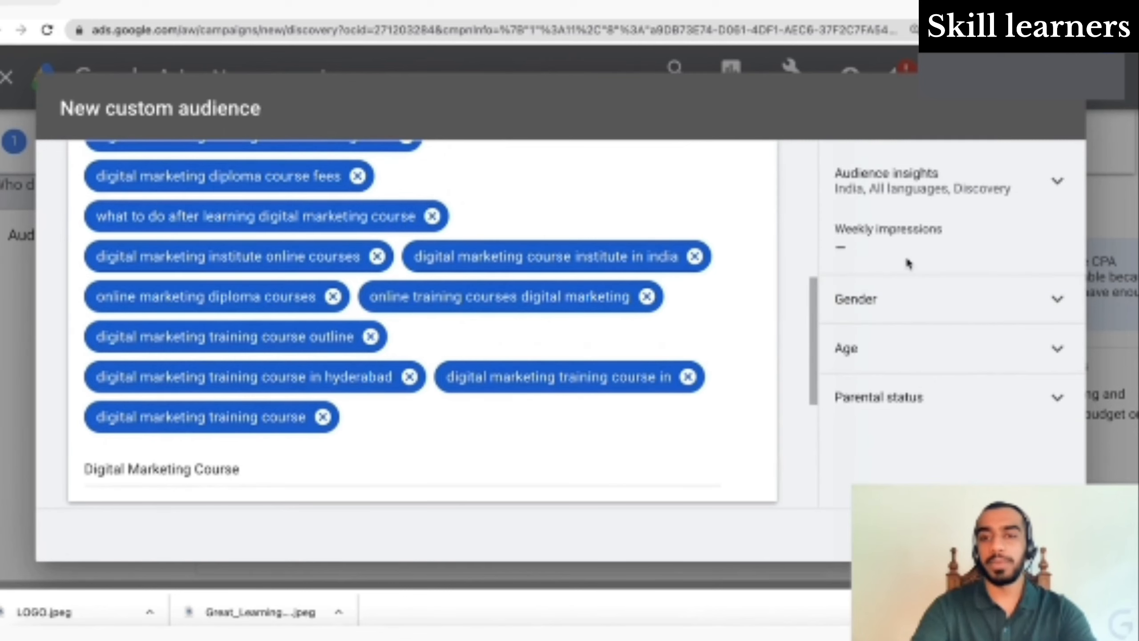
{"action": "scroll", "coordinate": [866, 222], "scroll_direction": "down", "scroll_amount": 5}
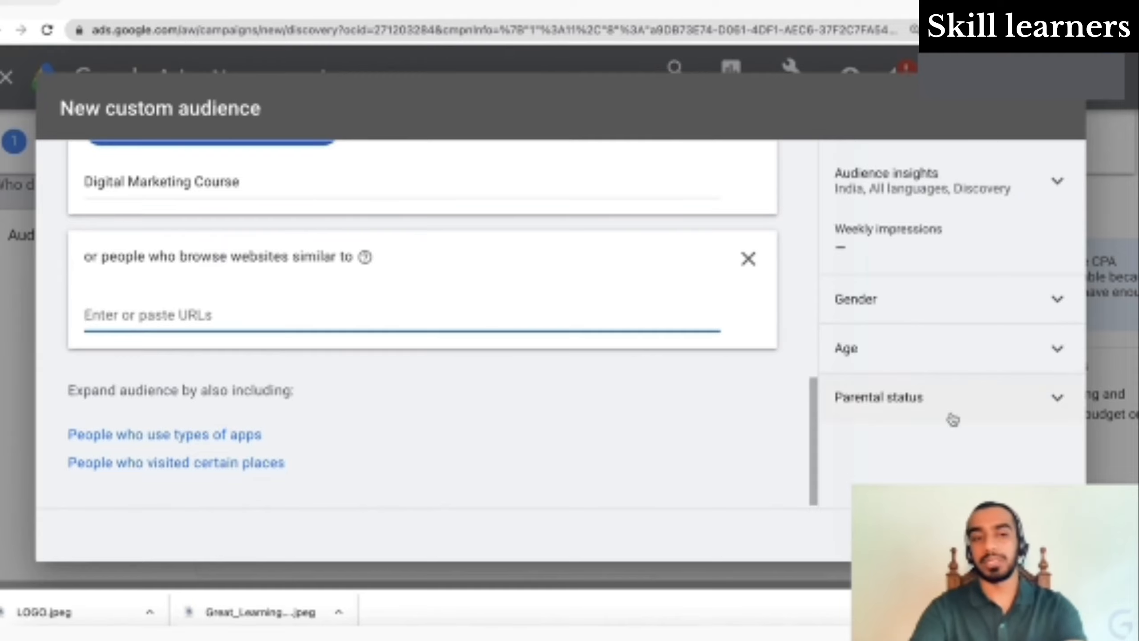
{"action": "scroll", "coordinate": [582, 254], "scroll_direction": "up", "scroll_amount": 4}
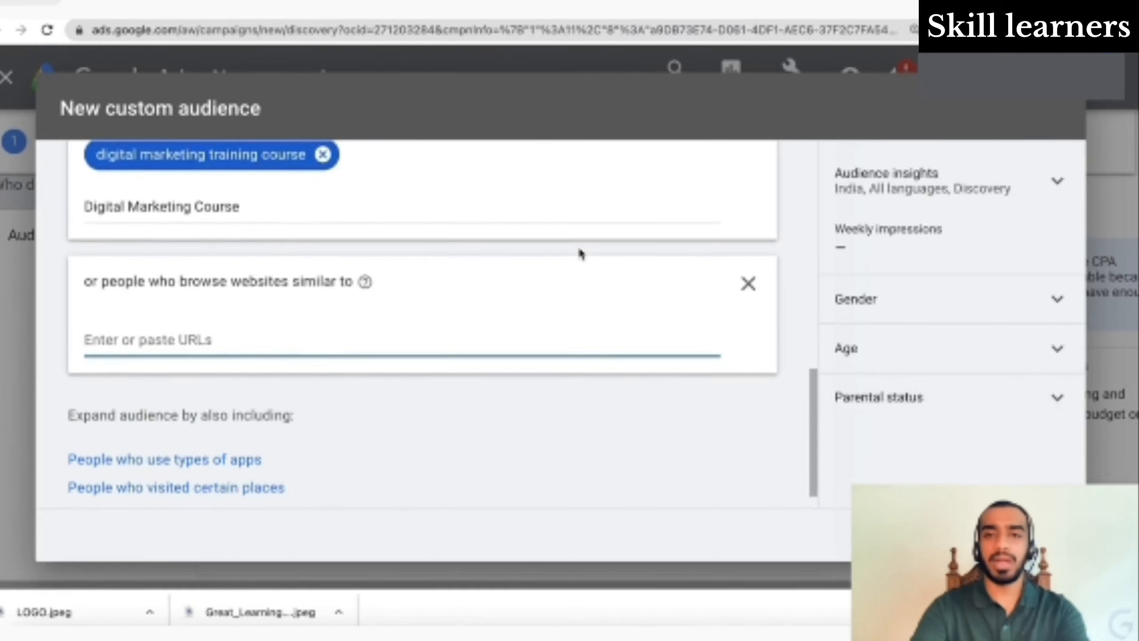
{"action": "scroll", "coordinate": [581, 268], "scroll_direction": "up", "scroll_amount": 8}
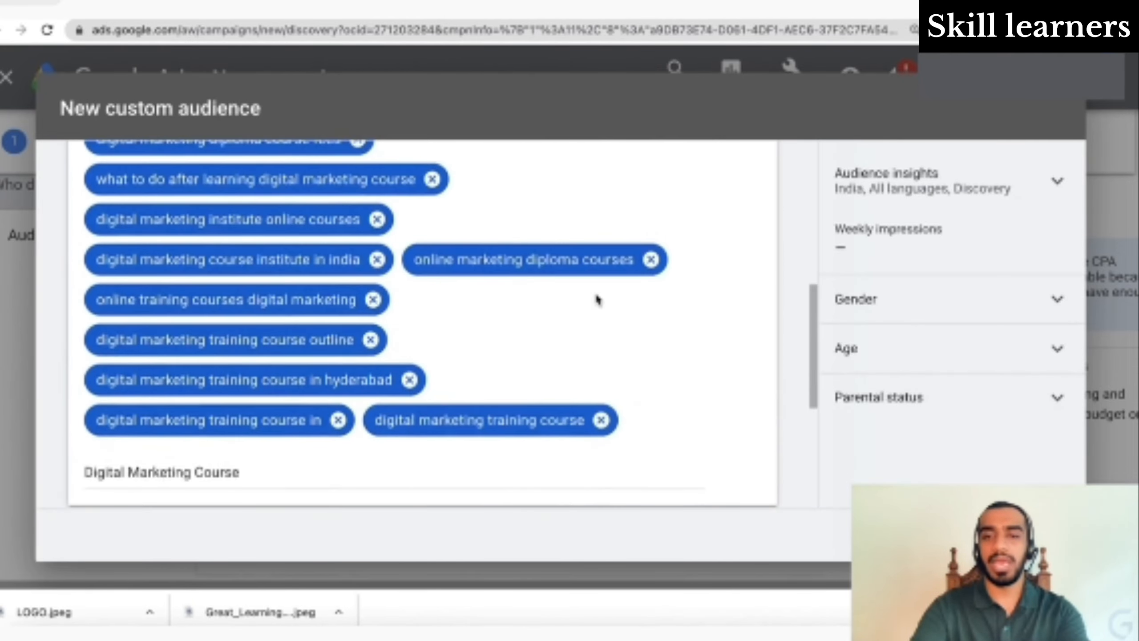
{"action": "scroll", "coordinate": [596, 300], "scroll_direction": "up", "scroll_amount": 2}
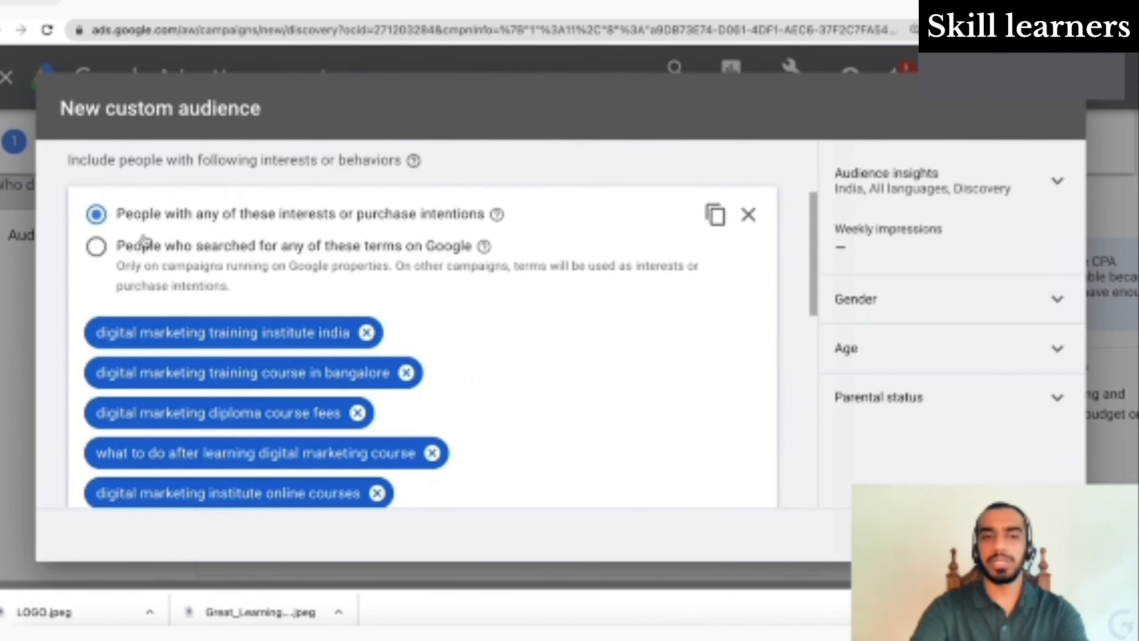
{"action": "left_click", "coordinate": [96, 248]}
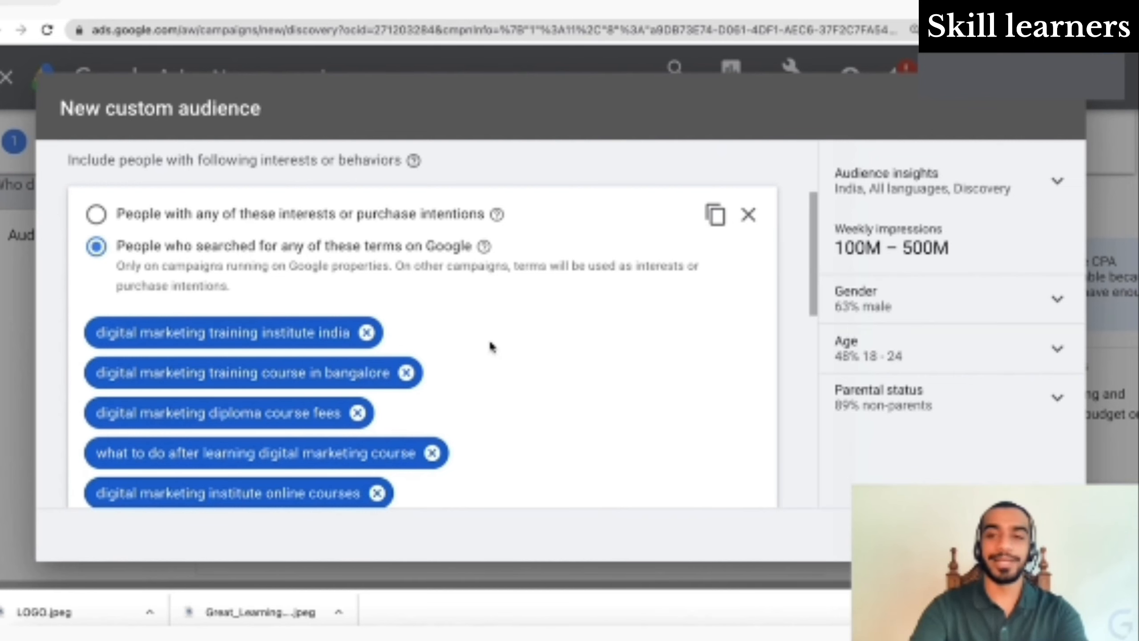
- Review the audience insights estimating 100M–500M weekly impressions for the search-terms audience
{"action": "scroll", "coordinate": [492, 346], "scroll_direction": "down", "scroll_amount": 4}
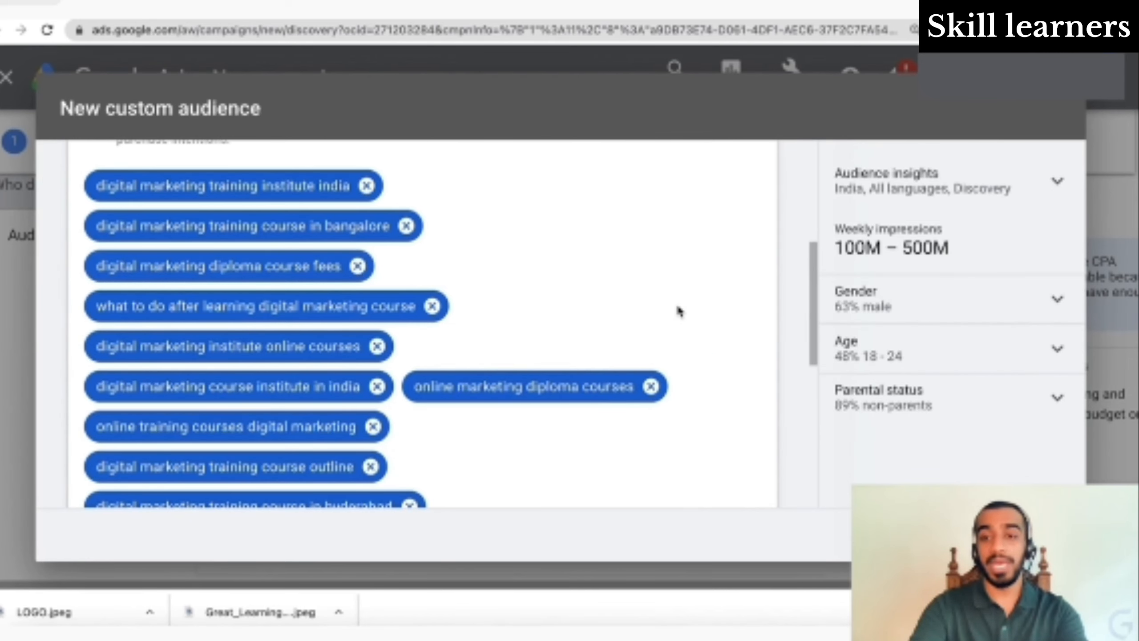
{"action": "scroll", "coordinate": [679, 311], "scroll_direction": "down", "scroll_amount": 5}
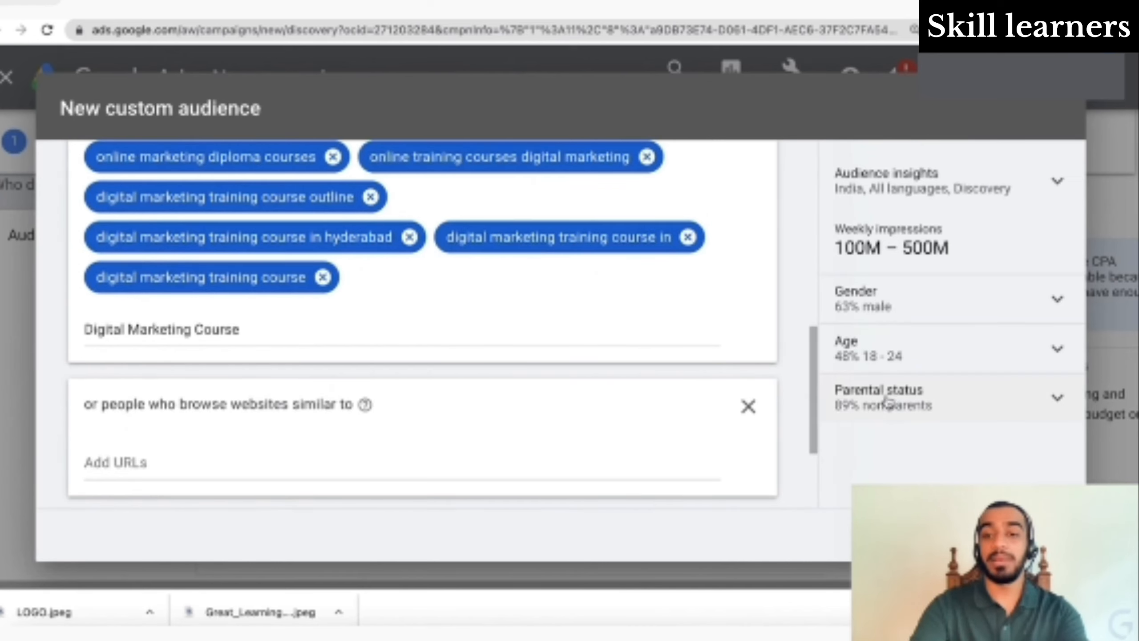
{"action": "scroll", "coordinate": [636, 476], "scroll_direction": "up", "scroll_amount": 10}
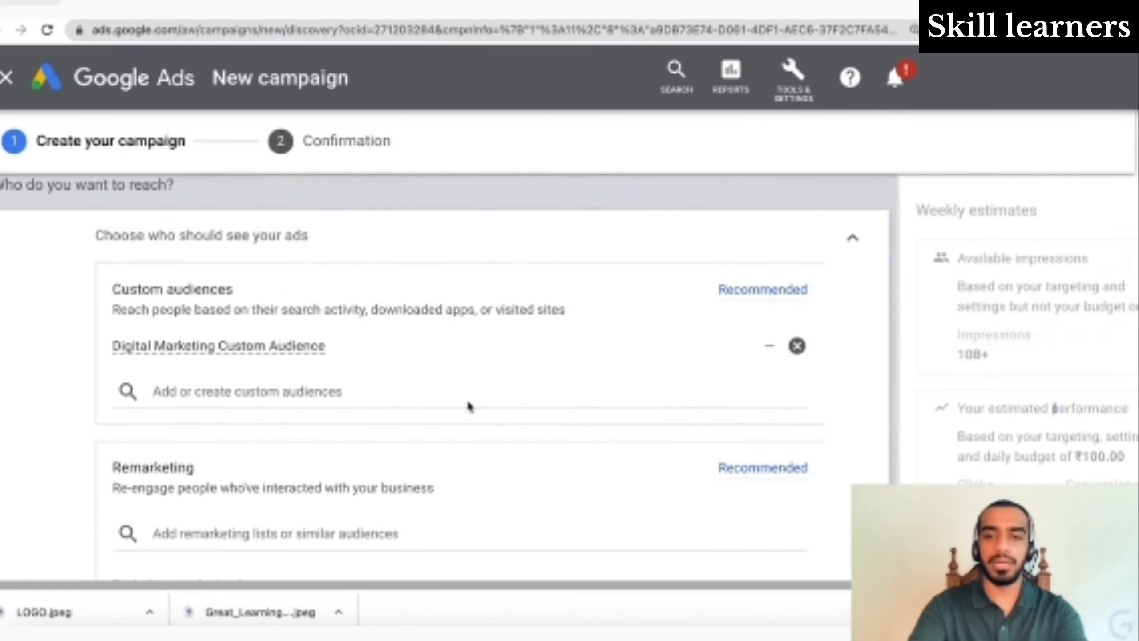
- Keep Digital Marketing Custom Audience attached and show the empty Exclude remarketing lists field
{"action": "scroll", "coordinate": [468, 402], "scroll_direction": "down", "scroll_amount": 3}
{"action": "scroll", "coordinate": [468, 406], "scroll_direction": "down", "scroll_amount": 1}
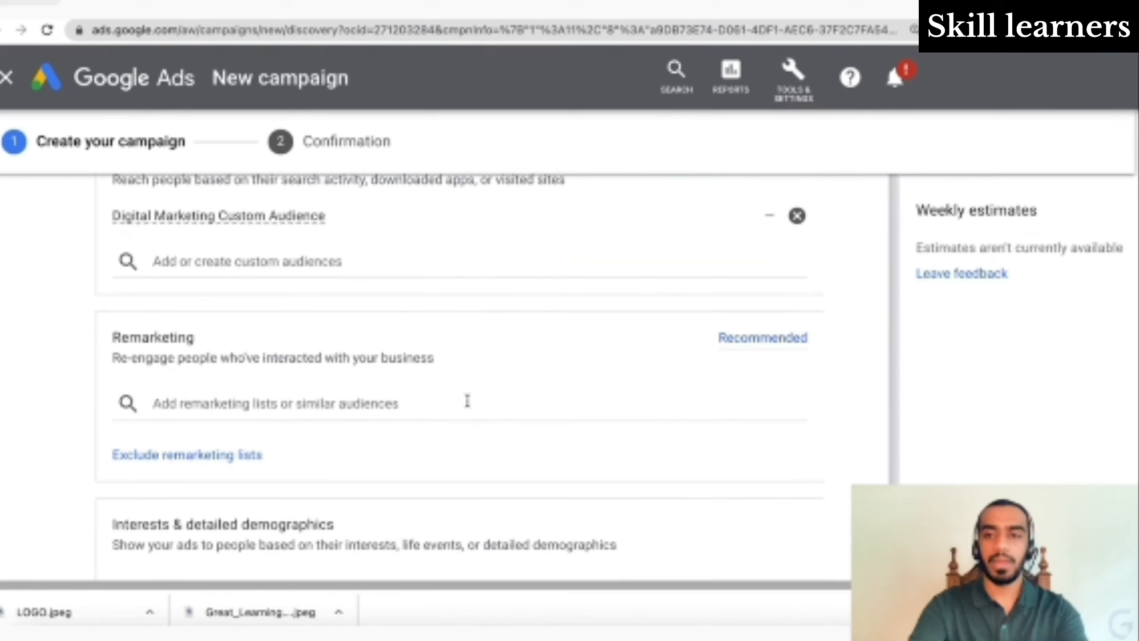
{"action": "left_click", "coordinate": [394, 404]}
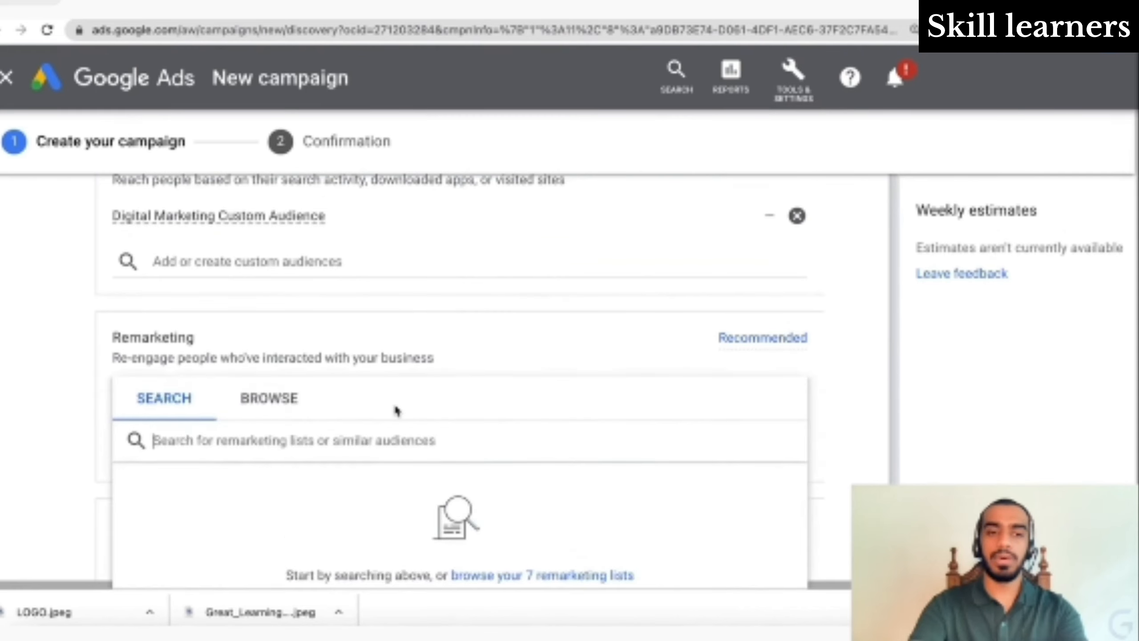
{"action": "left_click", "coordinate": [40, 391]}
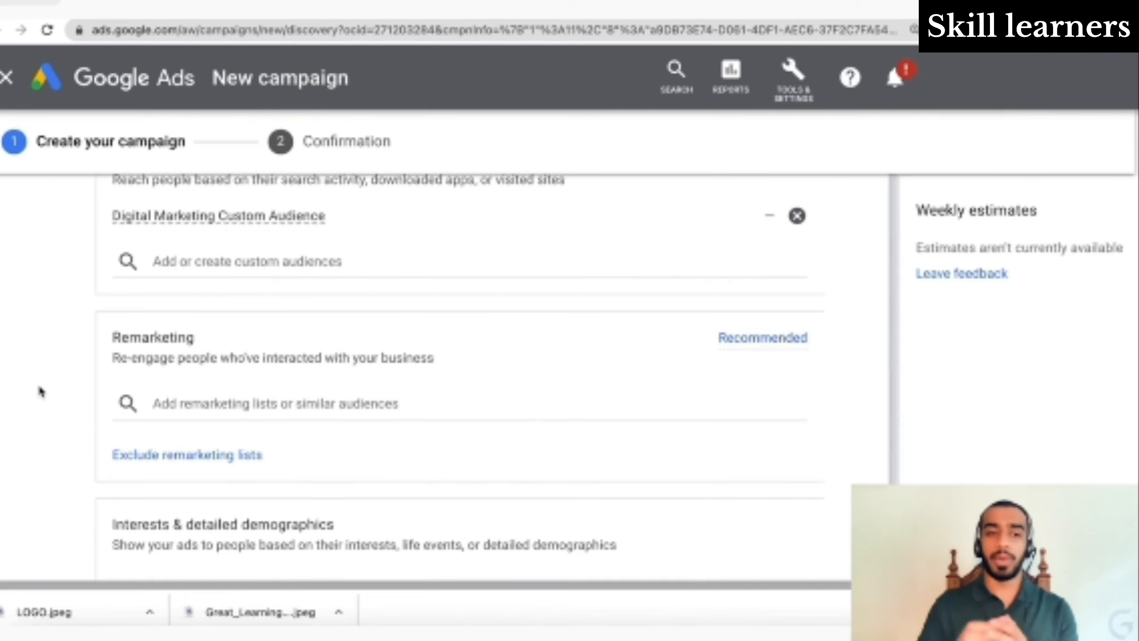
{"action": "triple_click", "coordinate": [231, 454]}
{"action": "left_click", "coordinate": [231, 455]}
{"action": "scroll", "coordinate": [303, 480], "scroll_direction": "down", "scroll_amount": 2}
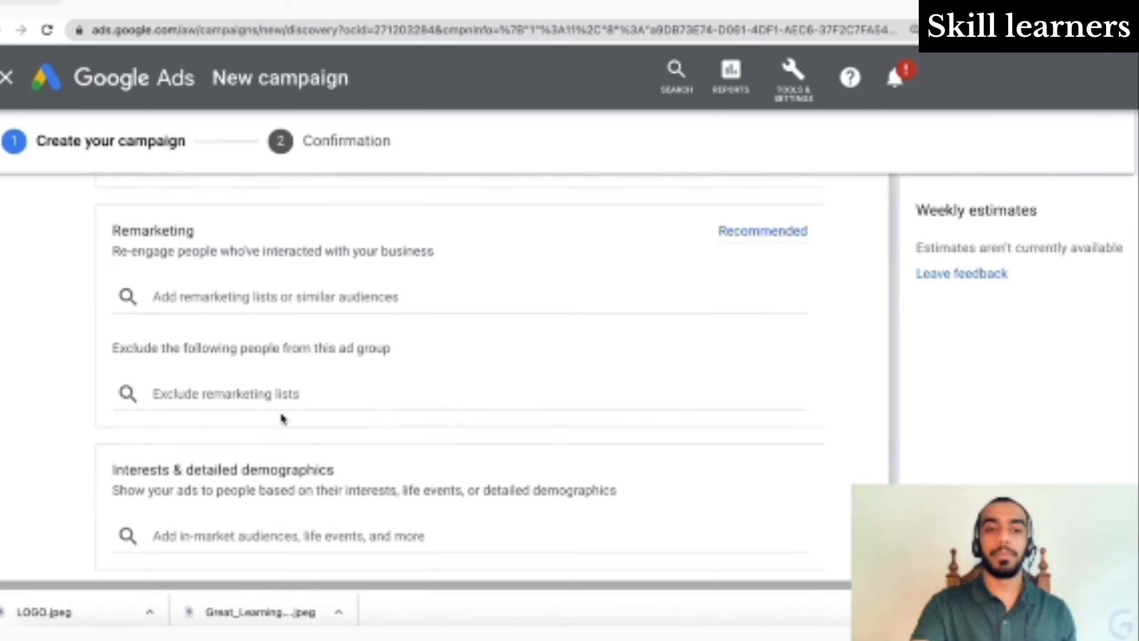
{"action": "left_click", "coordinate": [290, 395]}
{"action": "left_click", "coordinate": [35, 426]}
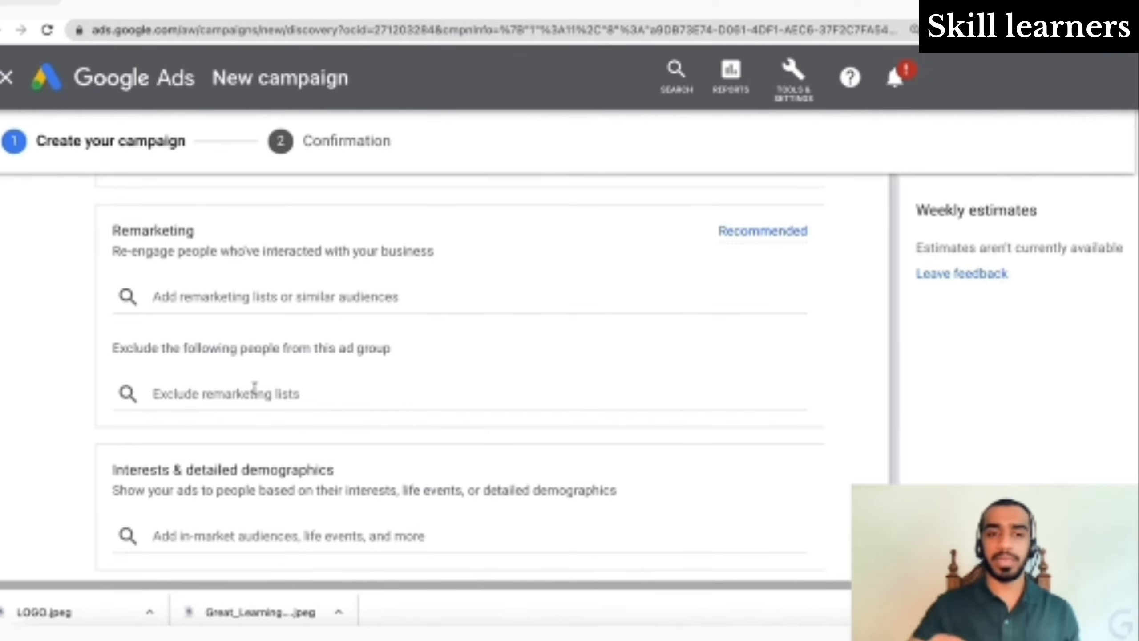
{"action": "scroll", "coordinate": [254, 387], "scroll_direction": "up", "scroll_amount": 5}
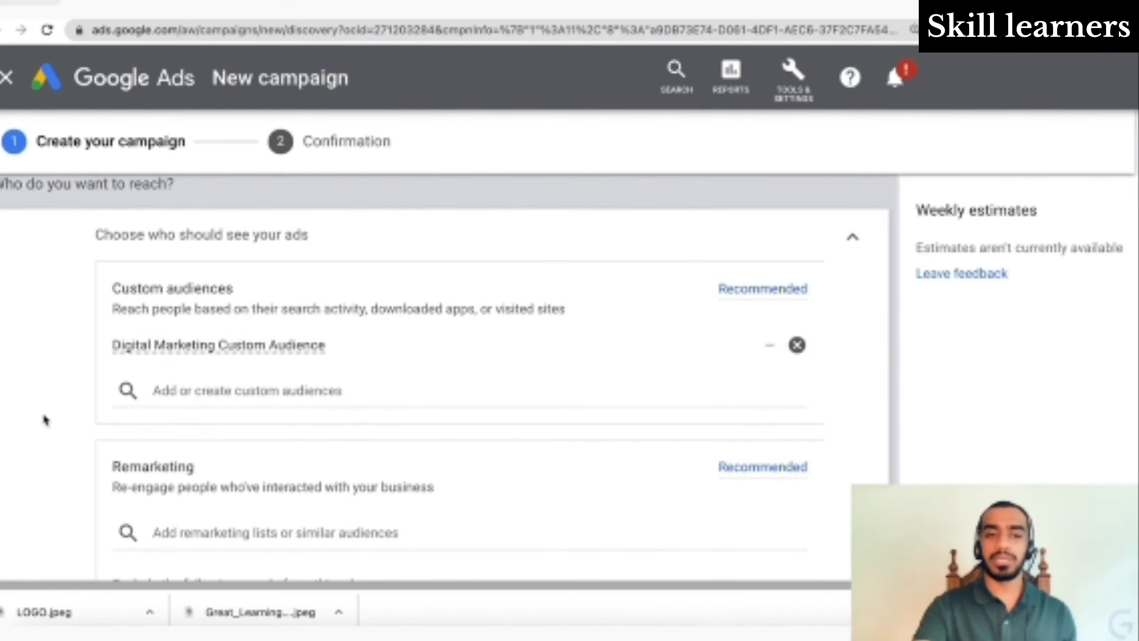
{"action": "scroll", "coordinate": [45, 420], "scroll_direction": "down", "scroll_amount": 5}
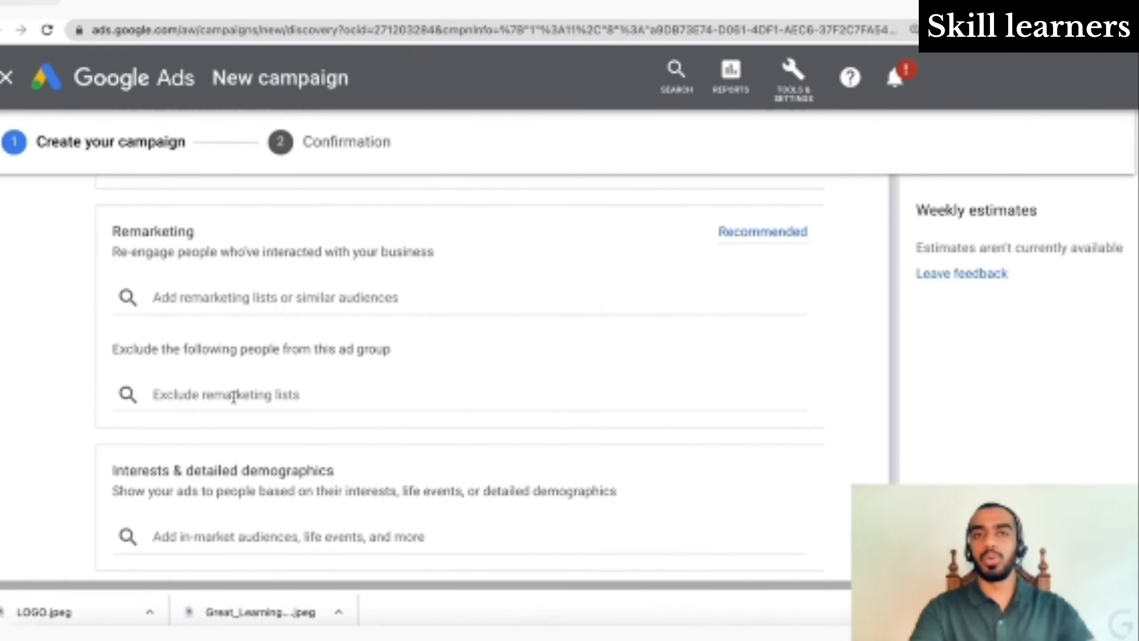
{"action": "scroll", "coordinate": [233, 396], "scroll_direction": "up", "scroll_amount": 4}
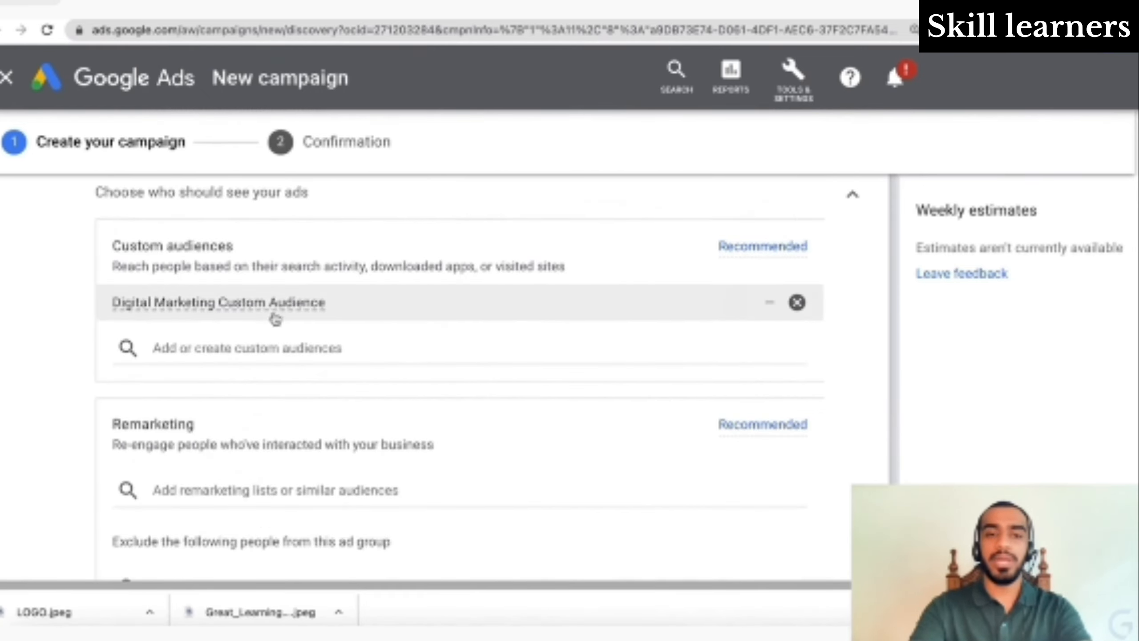
{"action": "scroll", "coordinate": [402, 551], "scroll_direction": "down", "scroll_amount": 1}
{"action": "scroll", "coordinate": [402, 551], "scroll_direction": "down", "scroll_amount": 3}
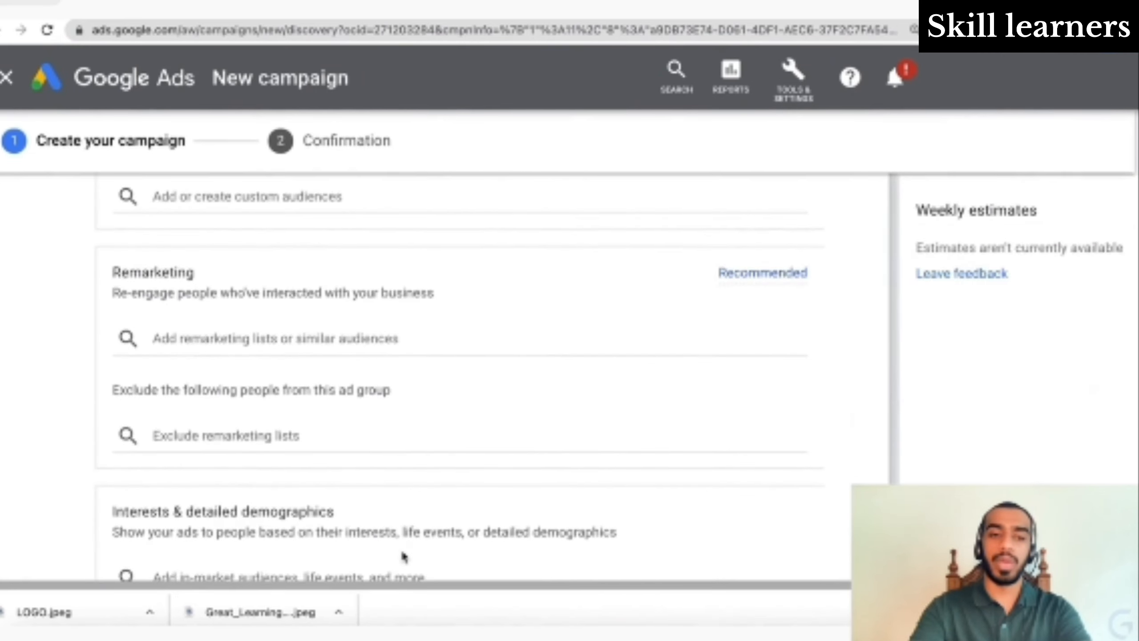
{"action": "scroll", "coordinate": [335, 436], "scroll_direction": "up", "scroll_amount": 2}
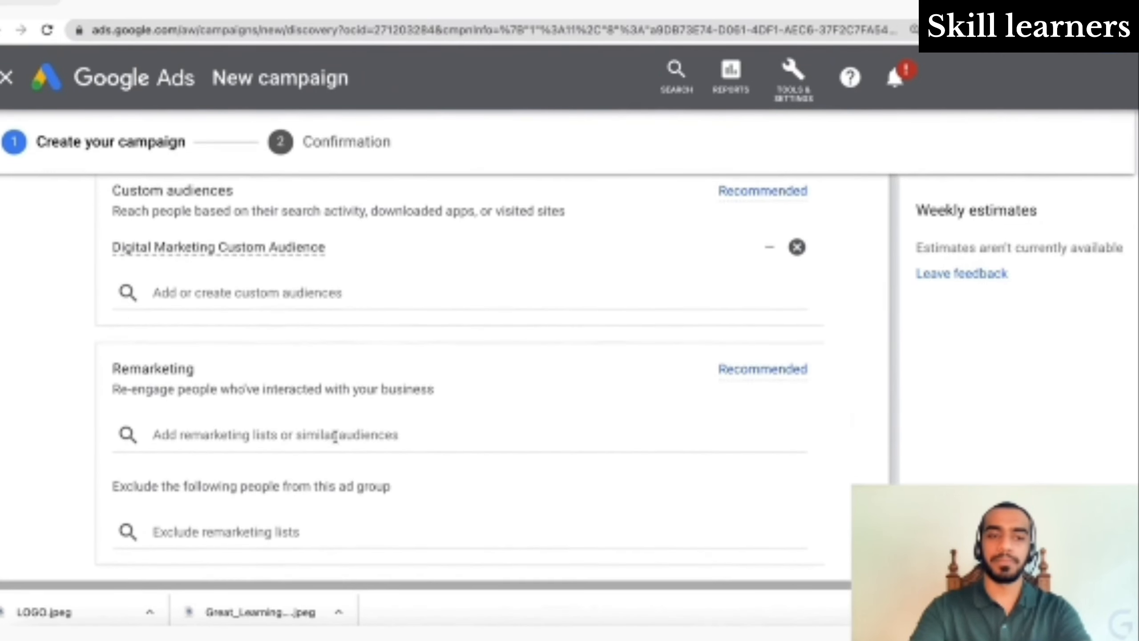
{"action": "left_click", "coordinate": [334, 435]}
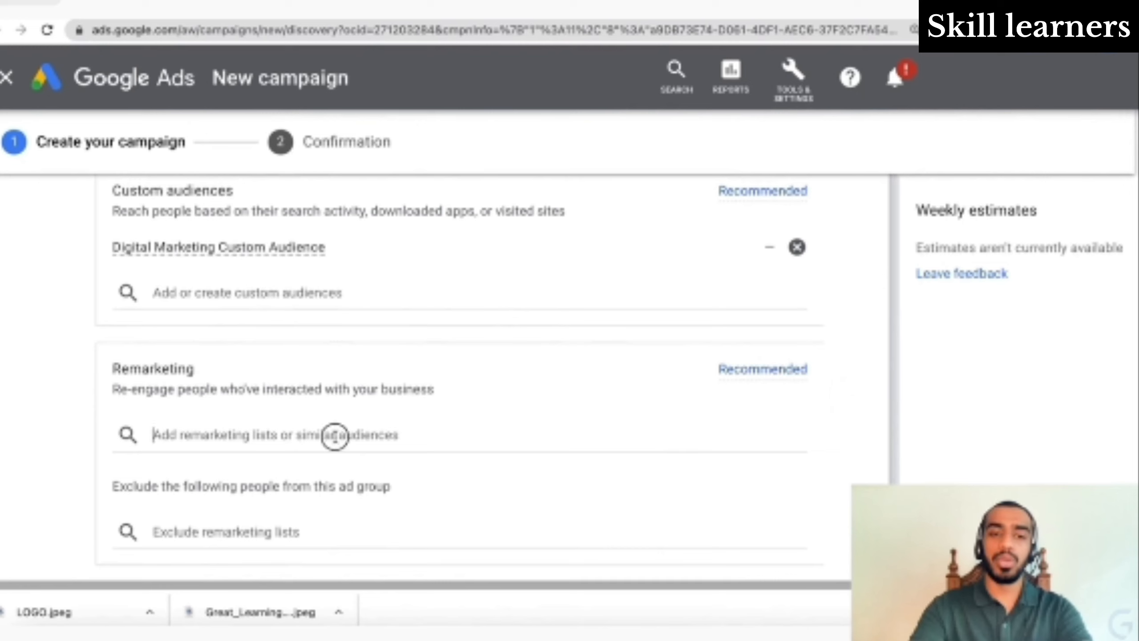
{"action": "left_click", "coordinate": [286, 442]}
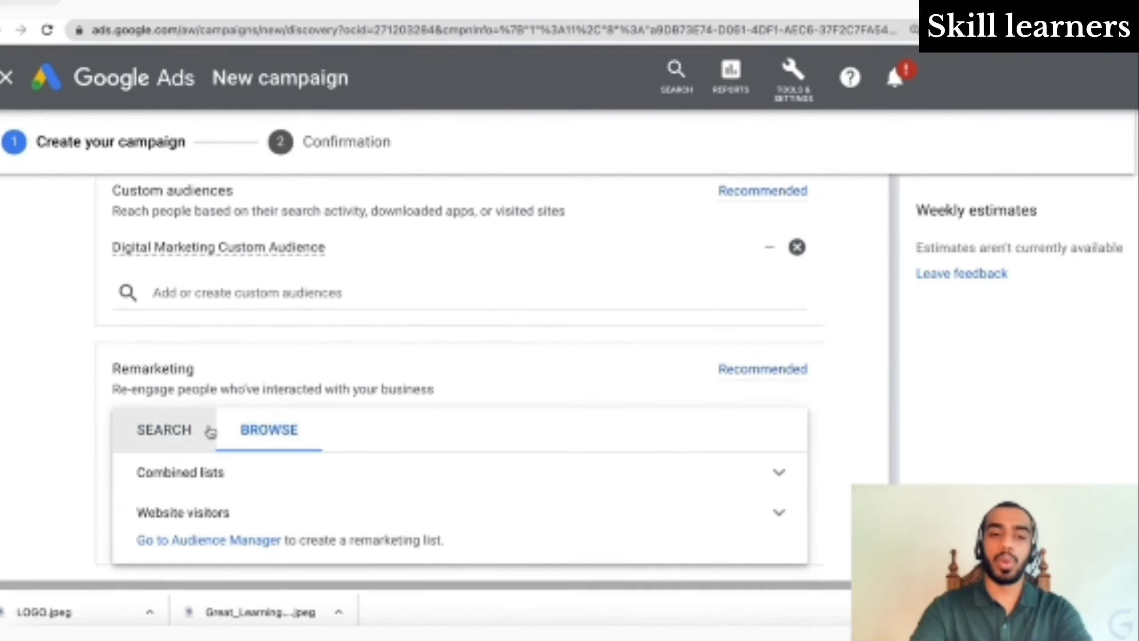
{"action": "left_click", "coordinate": [178, 442]}
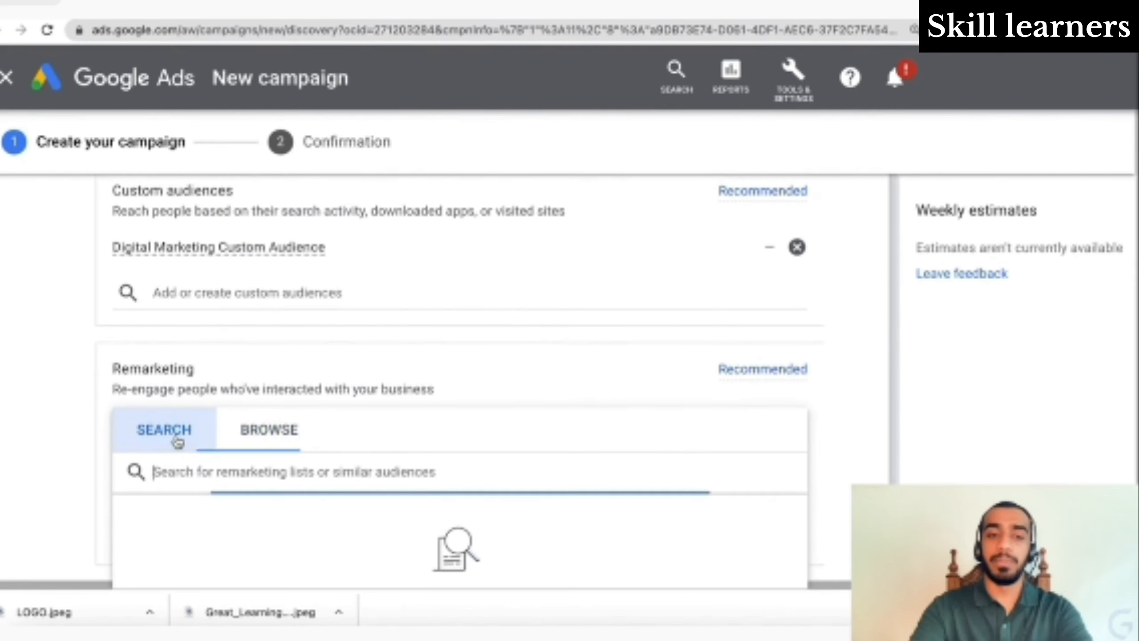
{"action": "left_click", "coordinate": [84, 402]}
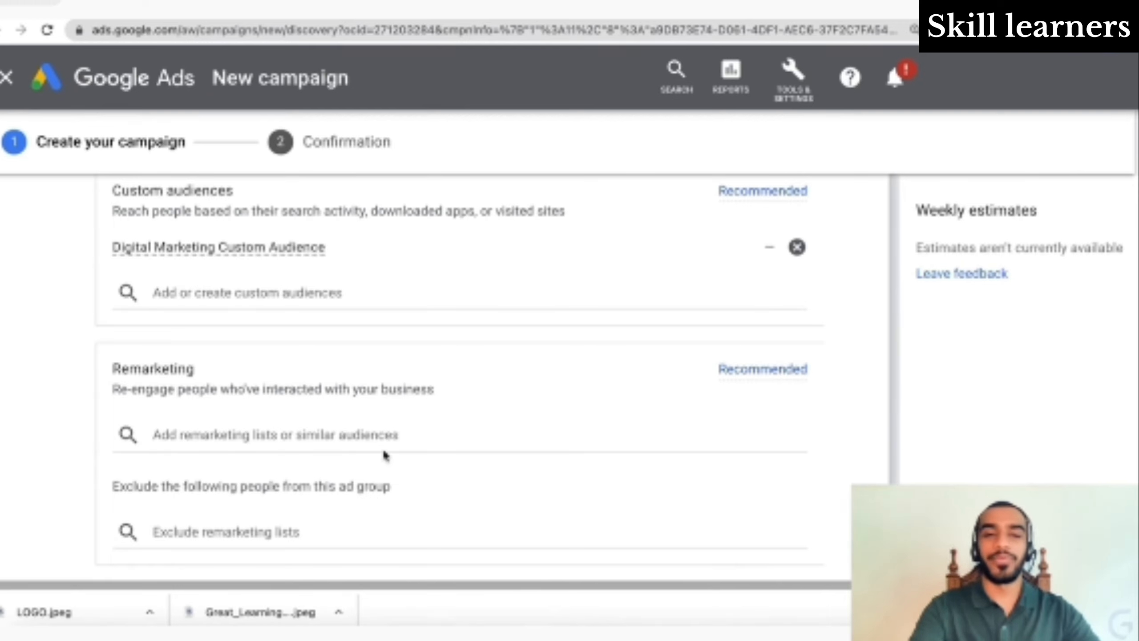
{"action": "scroll", "coordinate": [385, 454], "scroll_direction": "down", "scroll_amount": 5}
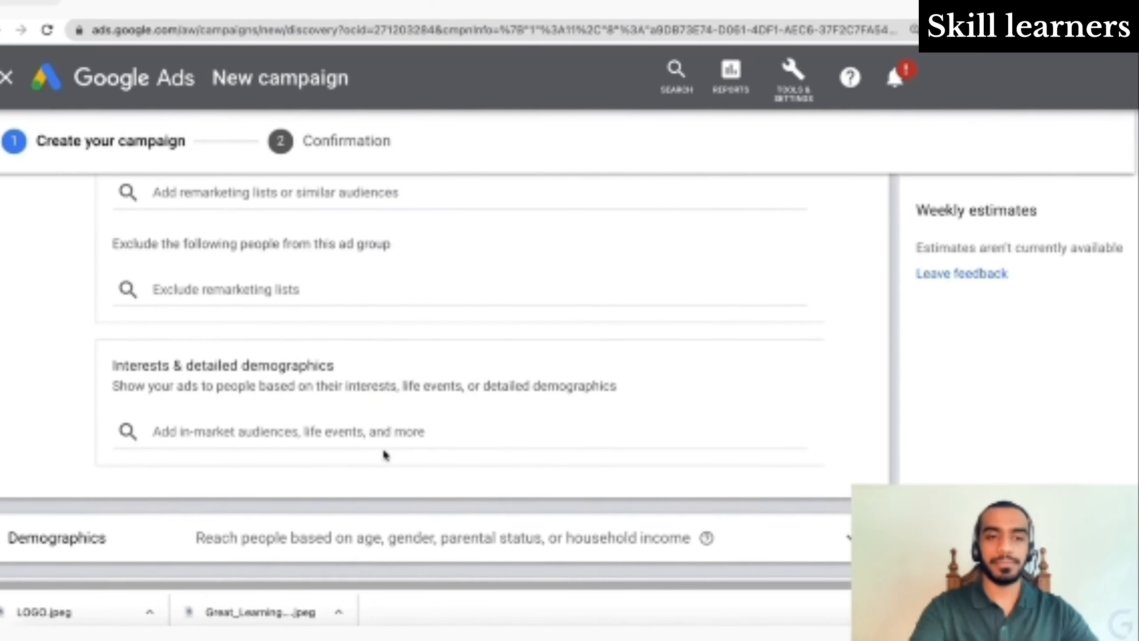
- Add the Social Media Enthusiasts affinity audience (3.2B) to interests, then close and reopen suggestions
{"action": "left_click", "coordinate": [359, 432]}
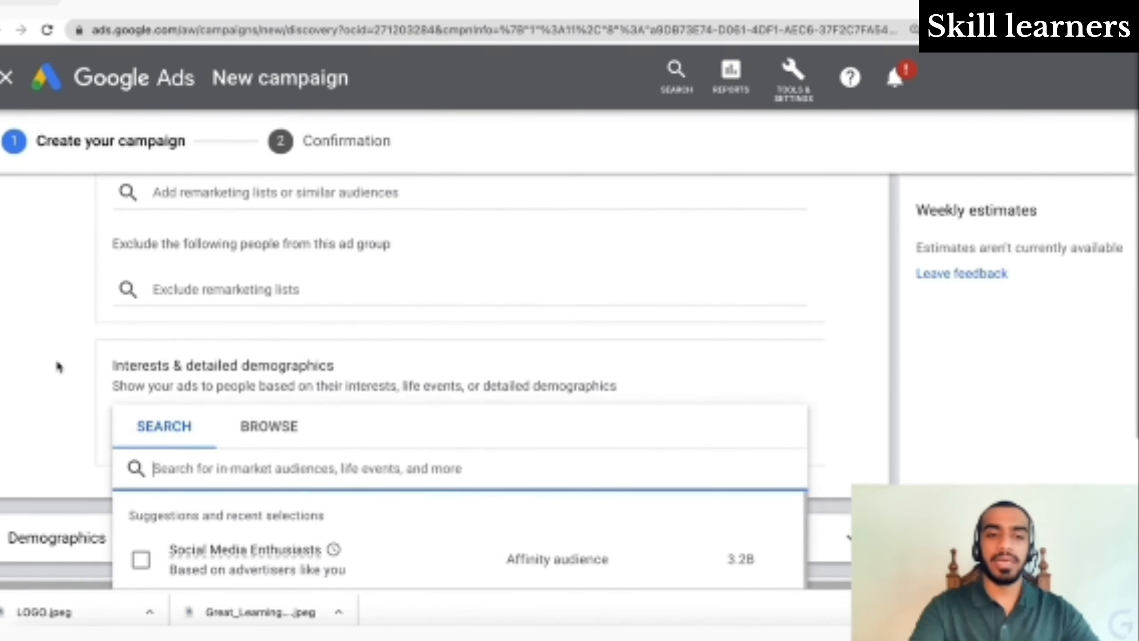
{"action": "scroll", "coordinate": [58, 366], "scroll_direction": "down", "scroll_amount": 4}
{"action": "scroll", "coordinate": [58, 366], "scroll_direction": "up", "scroll_amount": 2}
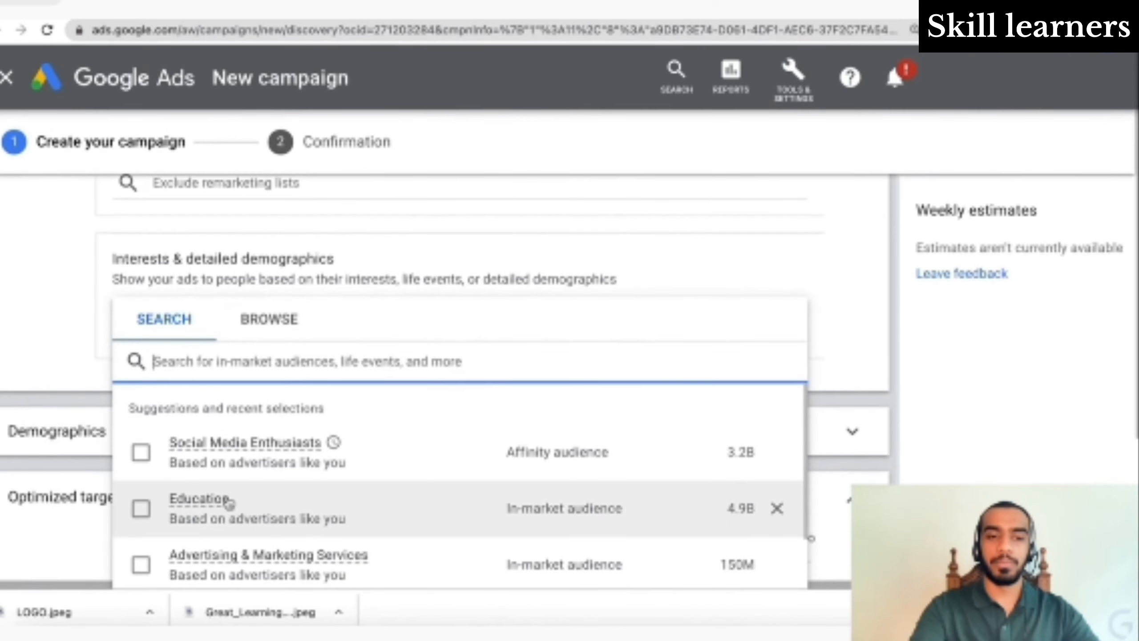
{"action": "left_click", "coordinate": [139, 419]}
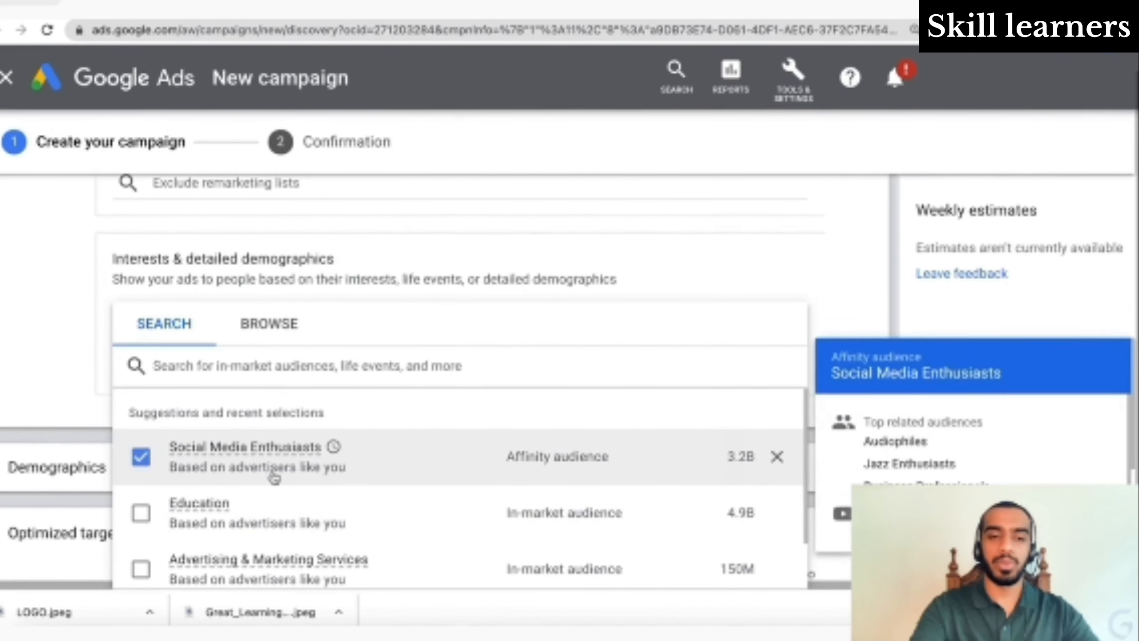
{"action": "scroll", "coordinate": [267, 474], "scroll_direction": "down", "scroll_amount": 3}
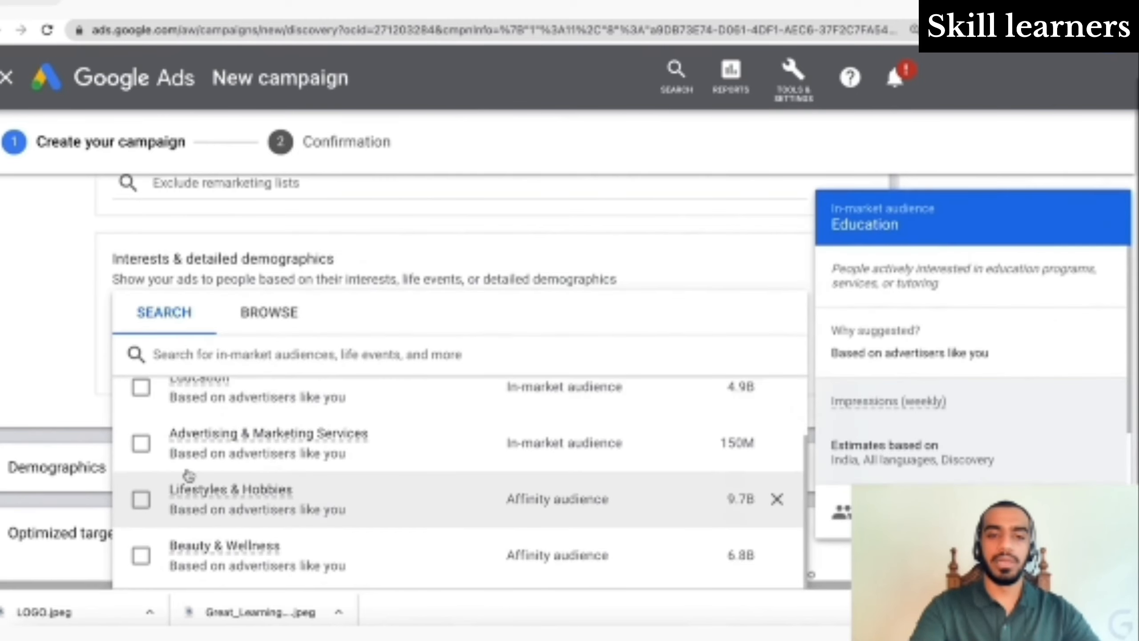
{"action": "scroll", "coordinate": [152, 467], "scroll_direction": "up", "scroll_amount": 1}
{"action": "scroll", "coordinate": [145, 466], "scroll_direction": "down", "scroll_amount": 2}
{"action": "scroll", "coordinate": [144, 467], "scroll_direction": "up", "scroll_amount": 1}
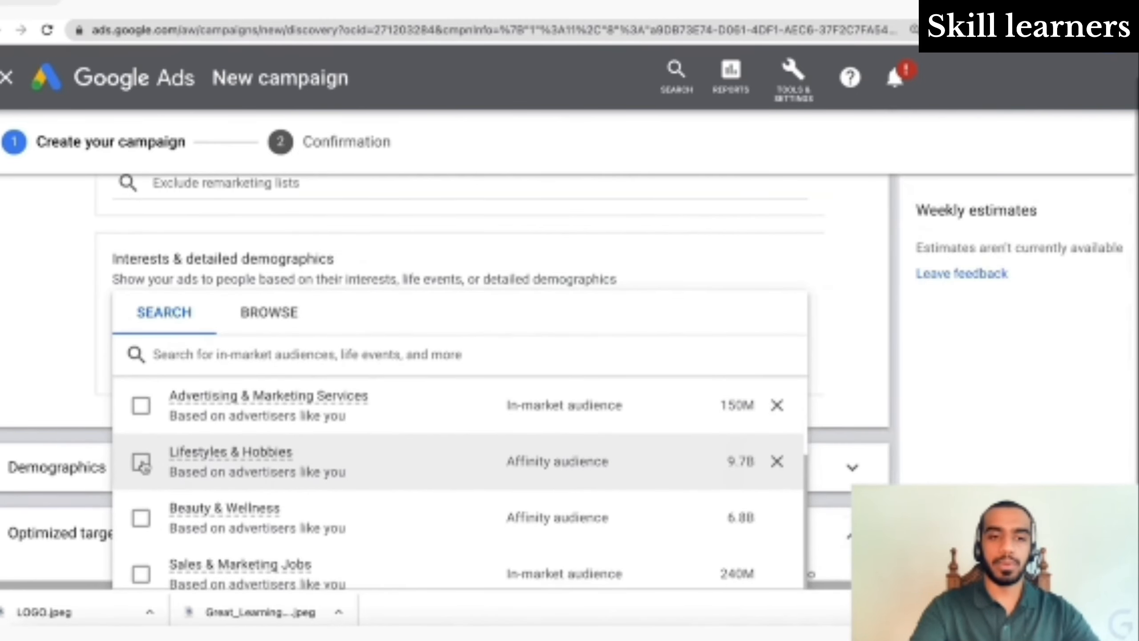
{"action": "scroll", "coordinate": [143, 465], "scroll_direction": "down", "scroll_amount": 3}
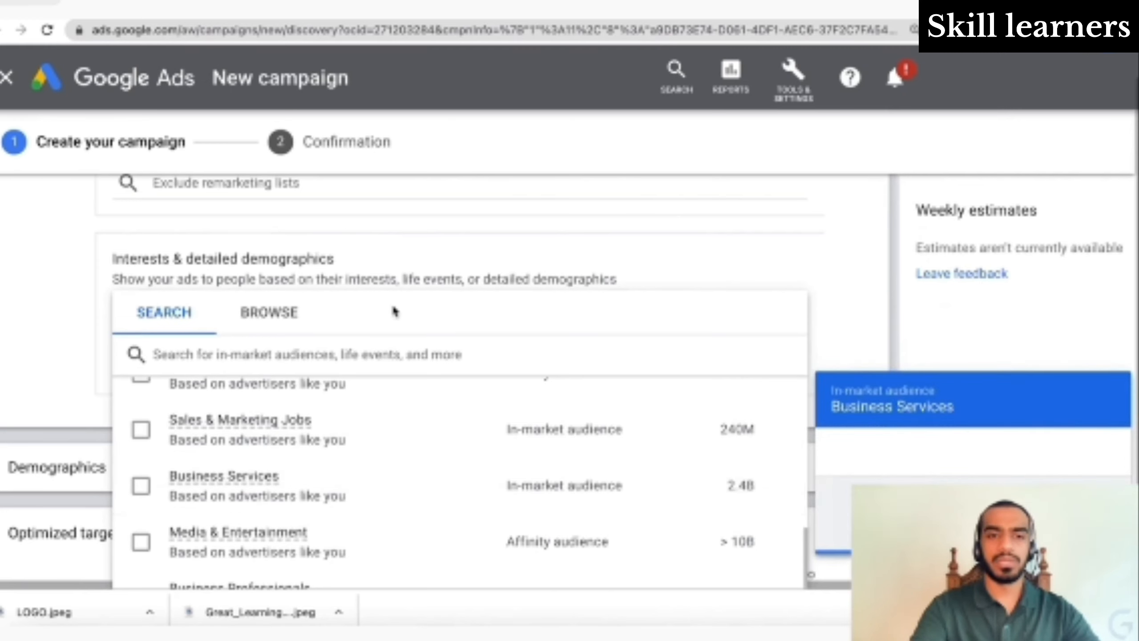
{"action": "left_click", "coordinate": [274, 310]}
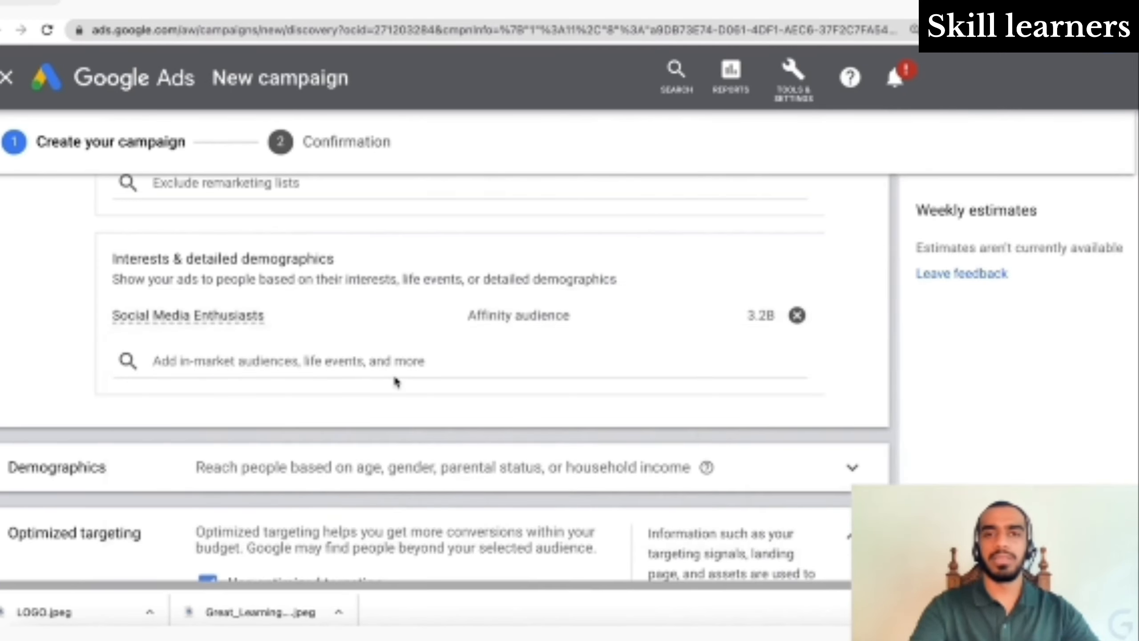
{"action": "left_click", "coordinate": [350, 362]}
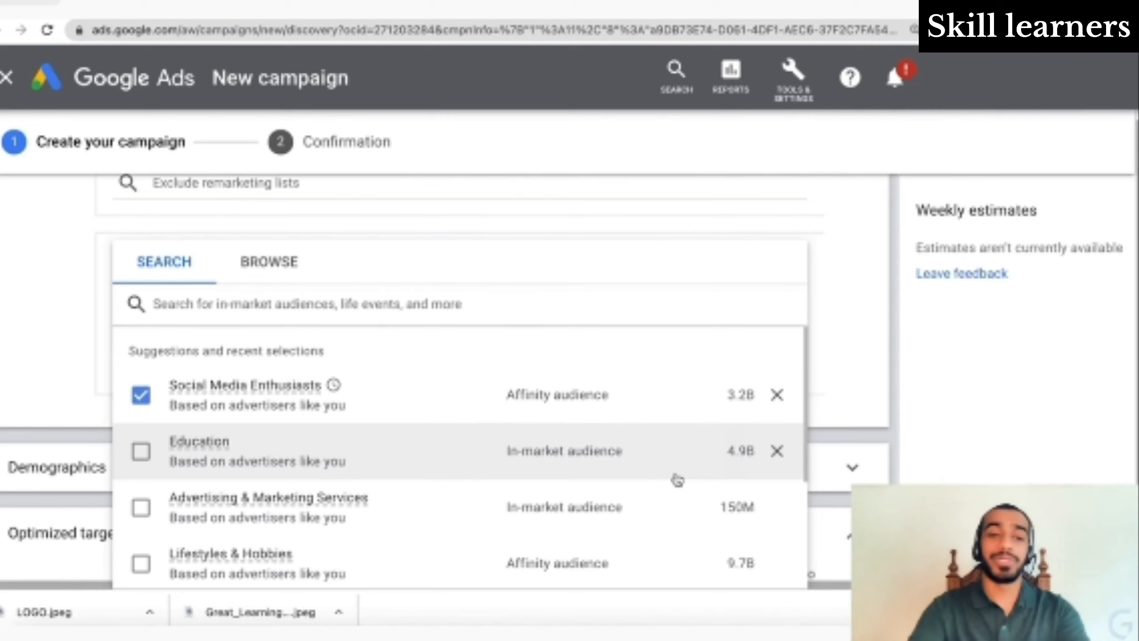
- Search audiences for 'digital market', clear it, and close the list keeping only Social Media Enthusiasts
{"action": "mouse_move", "coordinate": [338, 448]}
{"action": "scroll", "coordinate": [339, 449], "scroll_direction": "down", "scroll_amount": 1}
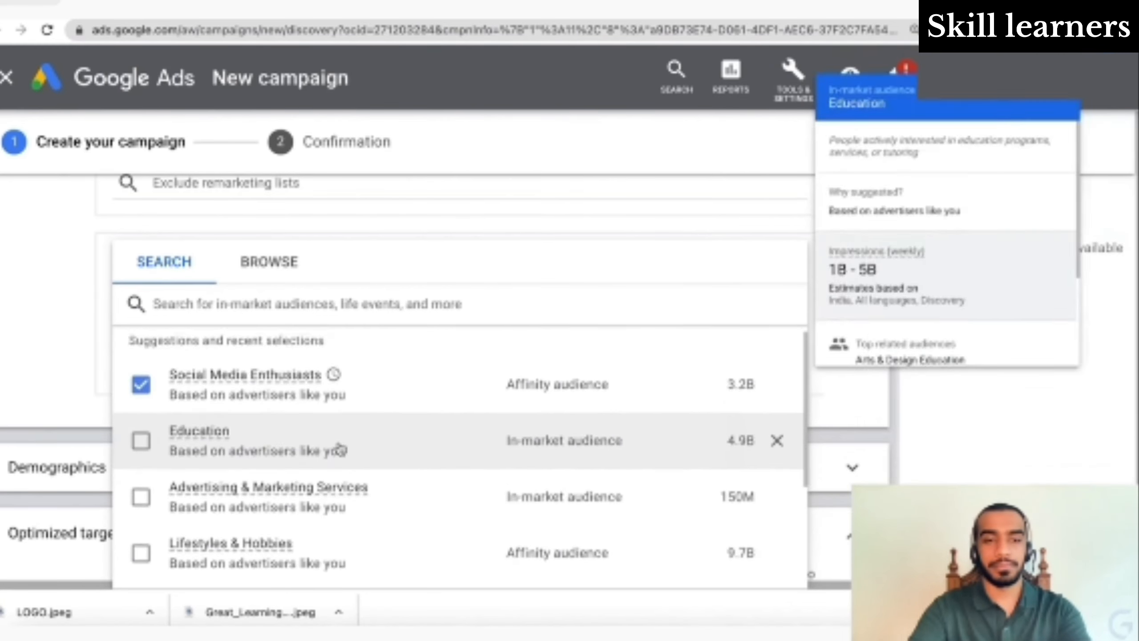
{"action": "scroll", "coordinate": [341, 450], "scroll_direction": "up", "scroll_amount": 1}
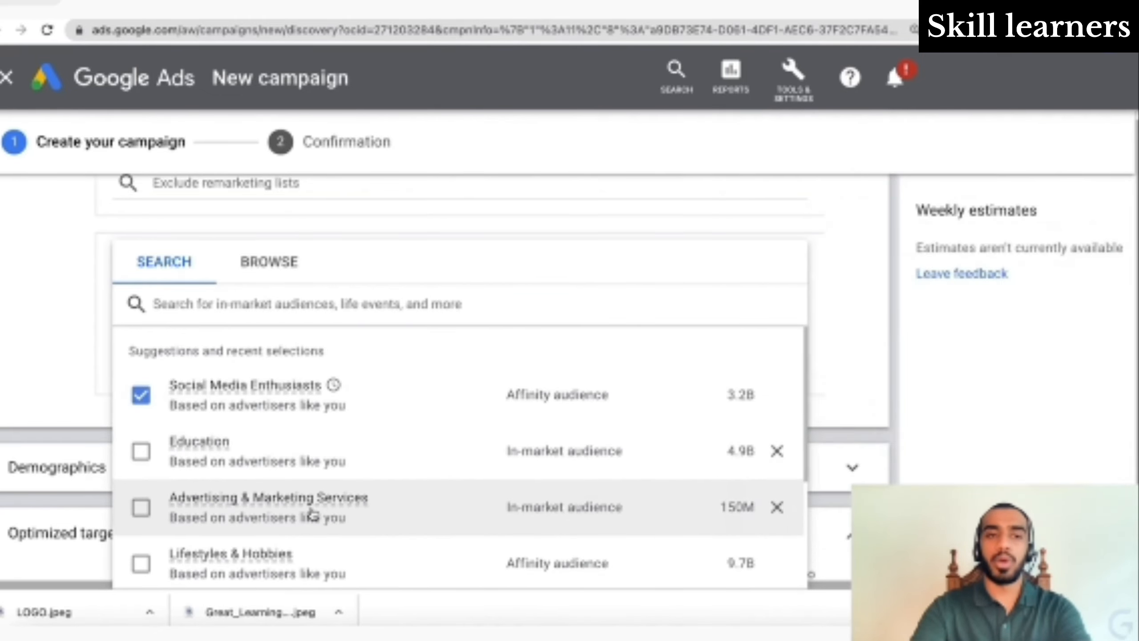
{"action": "scroll", "coordinate": [312, 514], "scroll_direction": "down", "scroll_amount": 3}
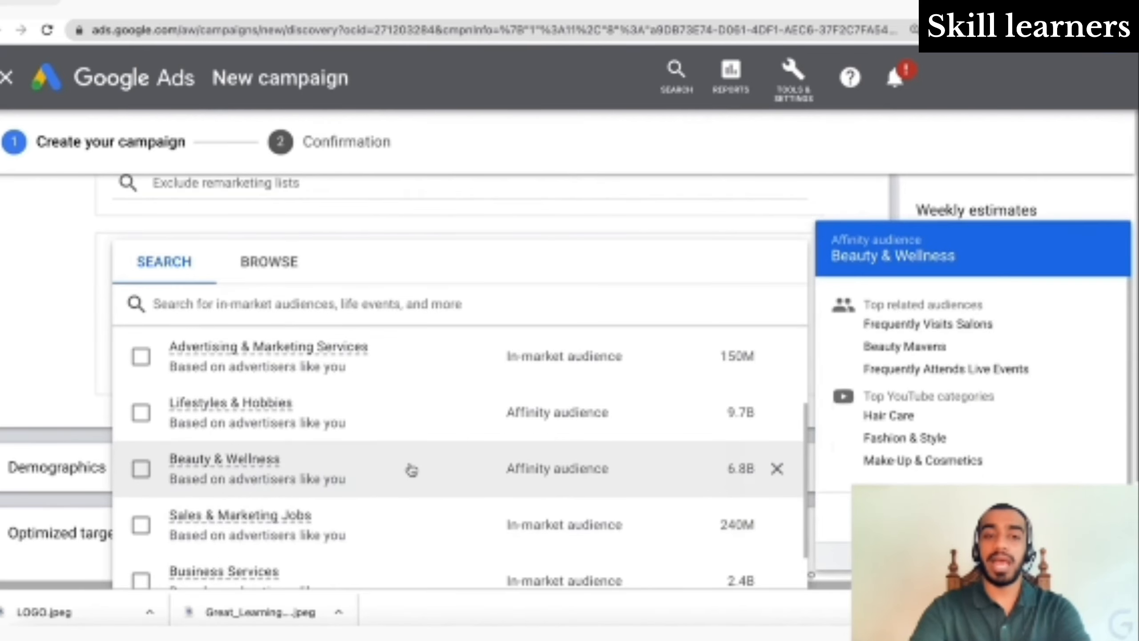
{"action": "scroll", "coordinate": [526, 540], "scroll_direction": "down", "scroll_amount": 4}
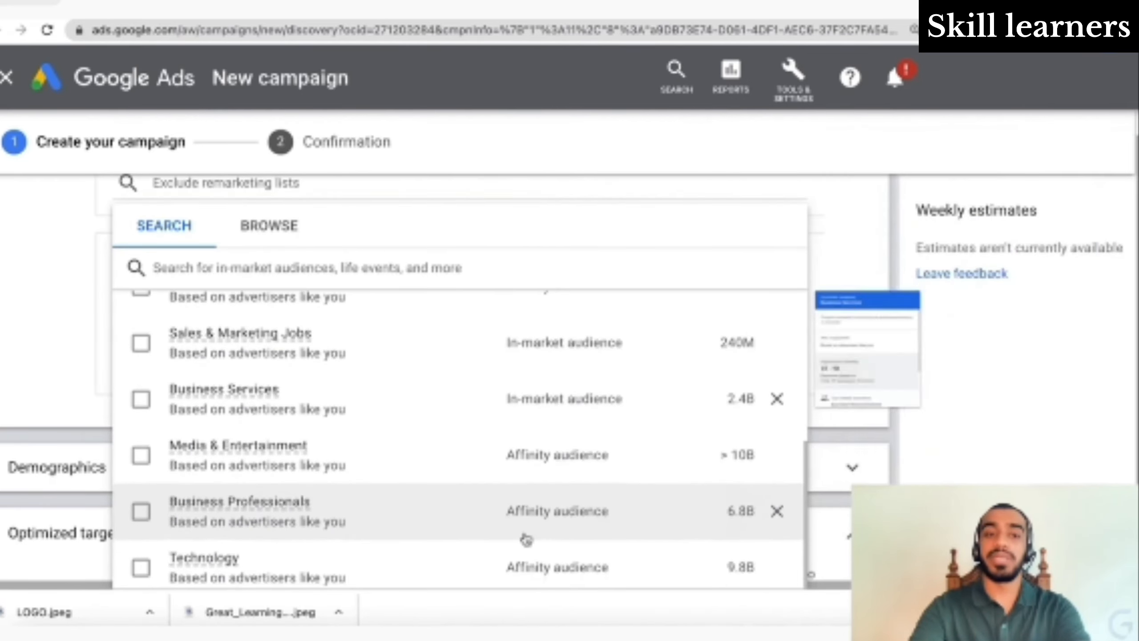
{"action": "scroll", "coordinate": [525, 540], "scroll_direction": "up", "scroll_amount": 5}
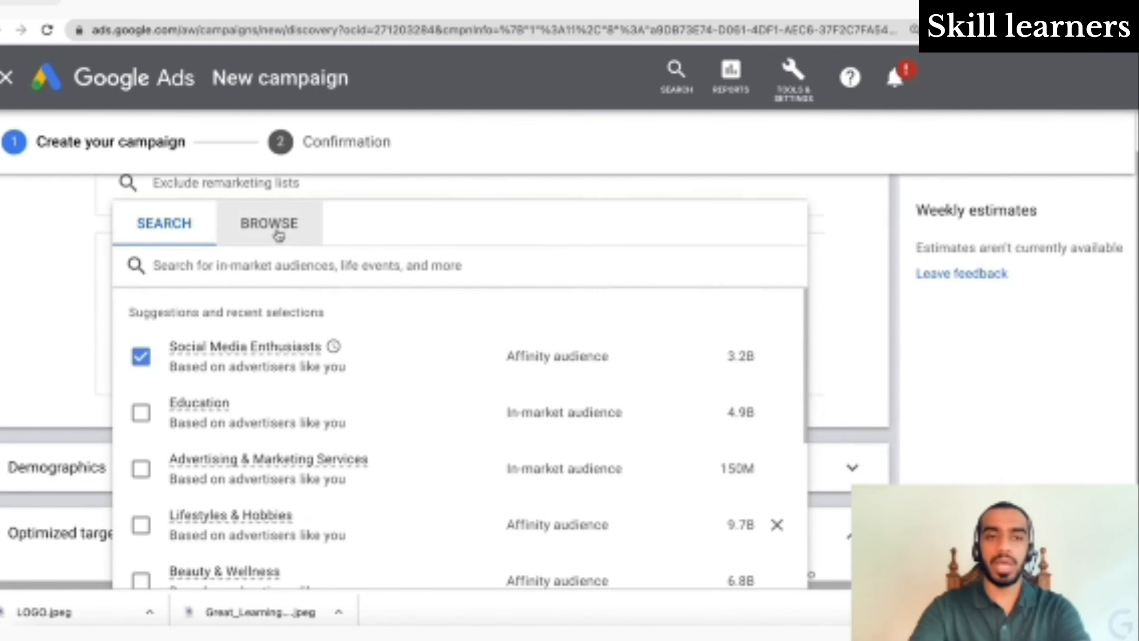
{"action": "left_click", "coordinate": [291, 277]}
{"action": "type", "text": "d"}
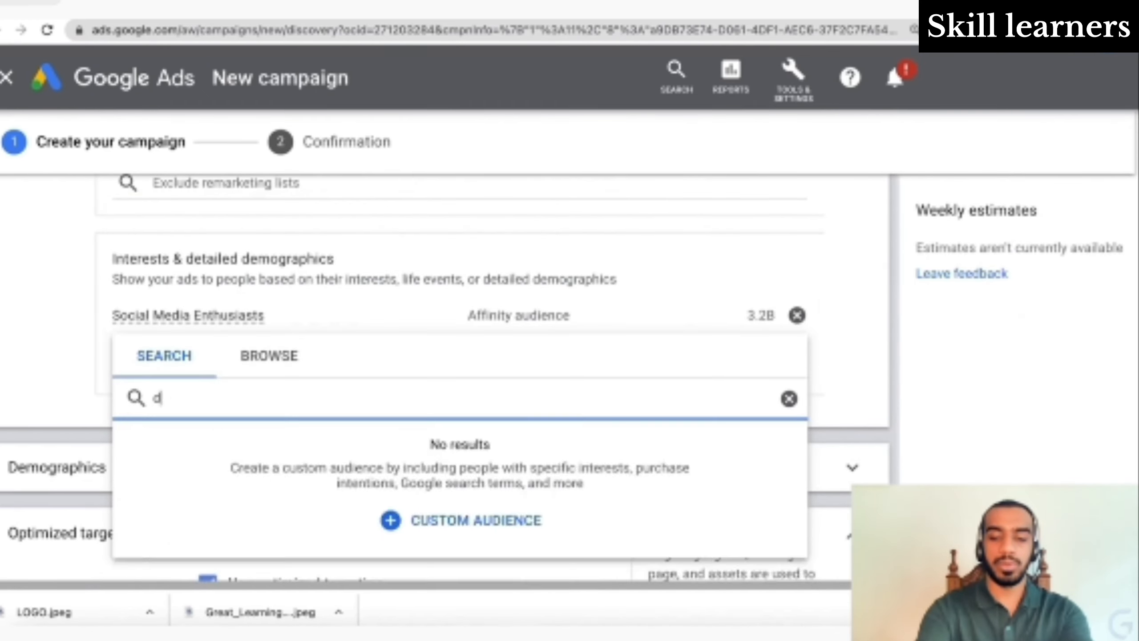
{"action": "type", "text": "igital ma"}
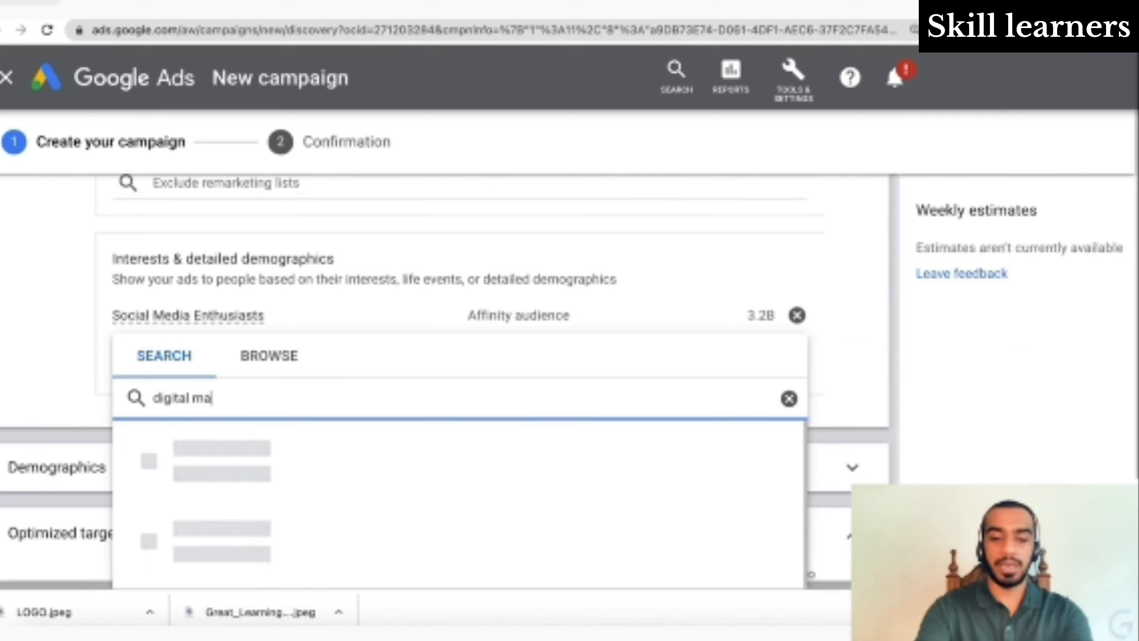
{"action": "type", "text": "rketing"}
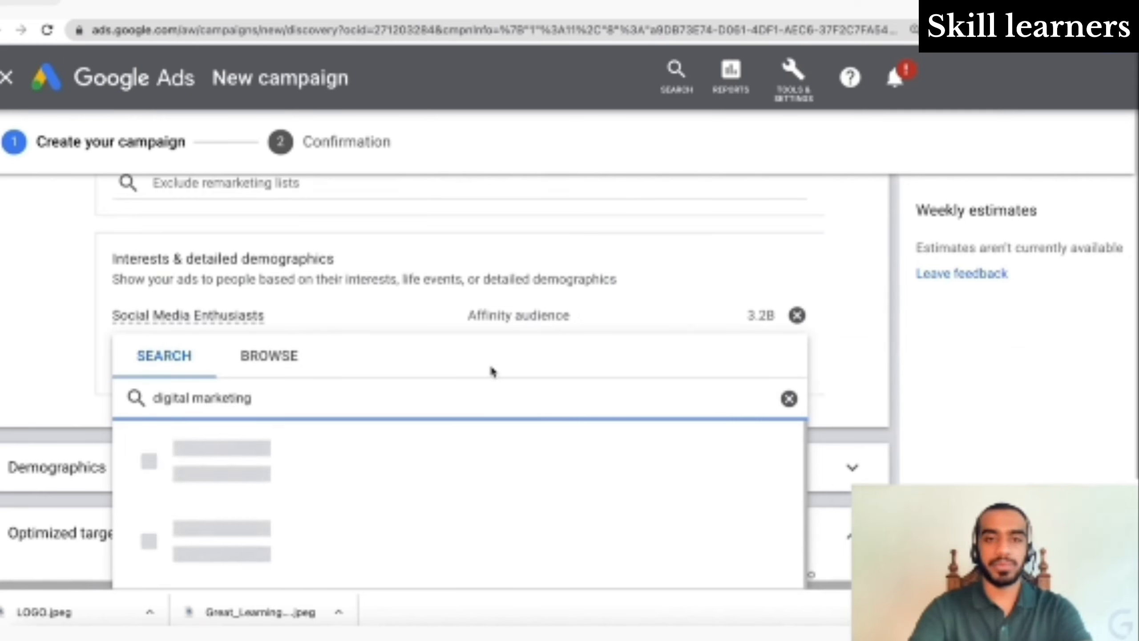
{"action": "left_click", "coordinate": [789, 399]}
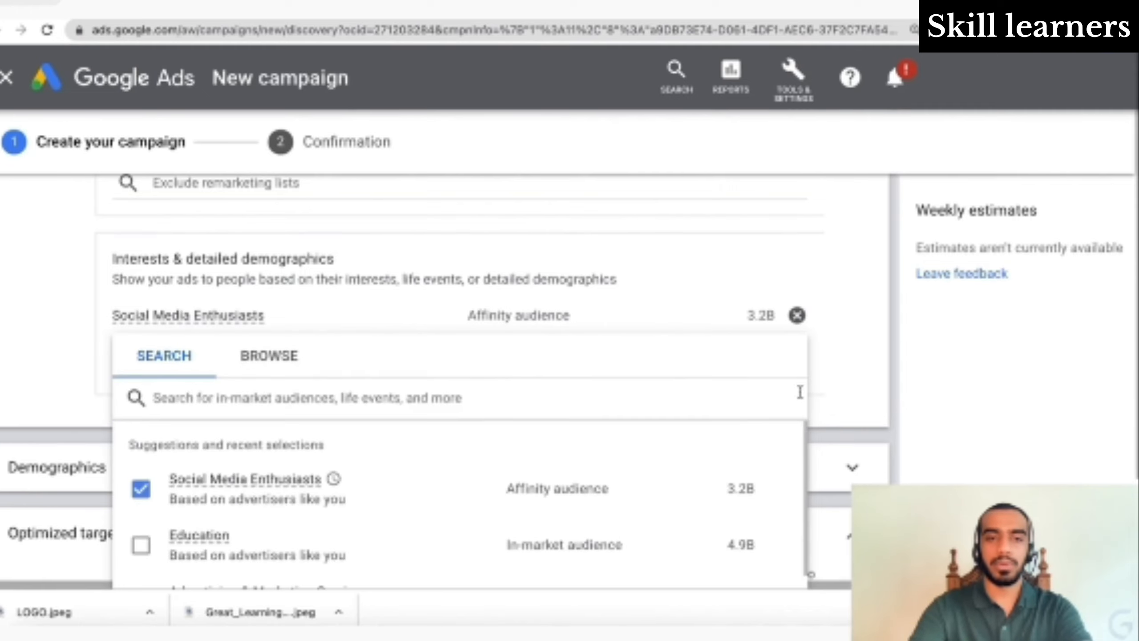
{"action": "left_click", "coordinate": [853, 387]}
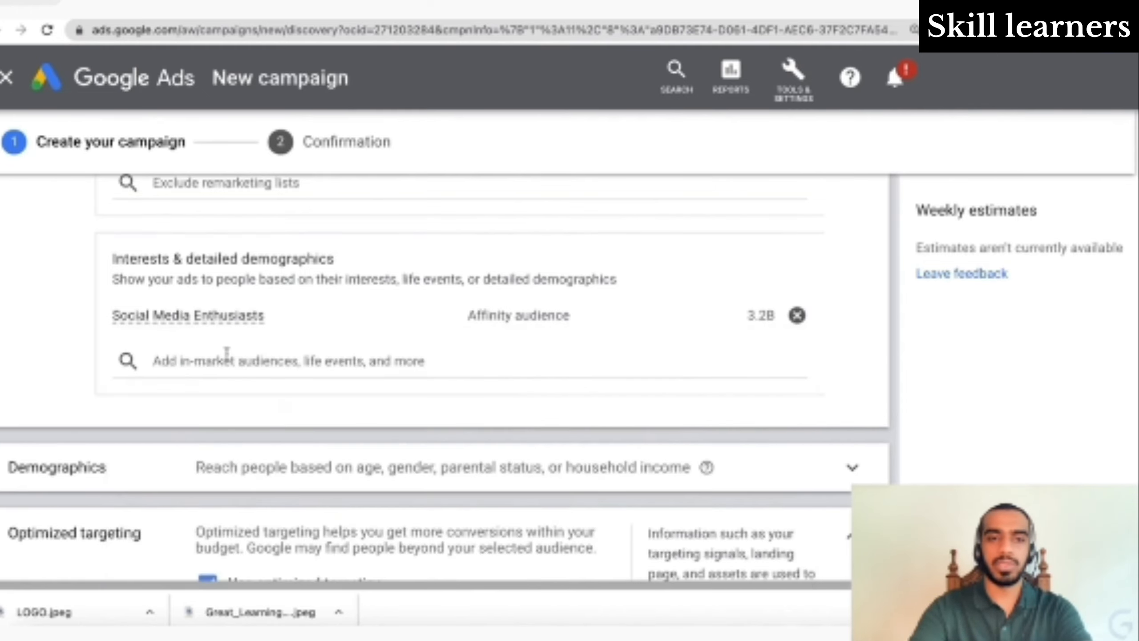
- Rename the ad group to 'Digital Marketing (Custom Audience and Interests)'
{"action": "scroll", "coordinate": [227, 354], "scroll_direction": "up", "scroll_amount": 5}
{"action": "scroll", "coordinate": [228, 357], "scroll_direction": "up", "scroll_amount": 3}
{"action": "scroll", "coordinate": [290, 404], "scroll_direction": "down", "scroll_amount": 10}
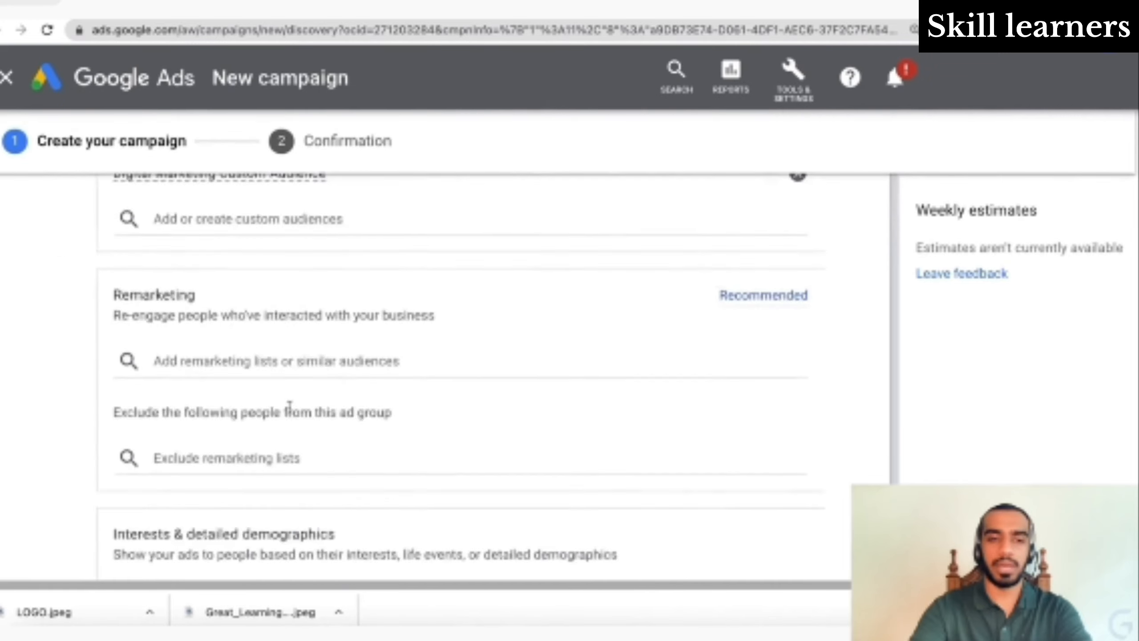
{"action": "scroll", "coordinate": [290, 412], "scroll_direction": "down", "scroll_amount": 1}
{"action": "scroll", "coordinate": [288, 408], "scroll_direction": "up", "scroll_amount": 10}
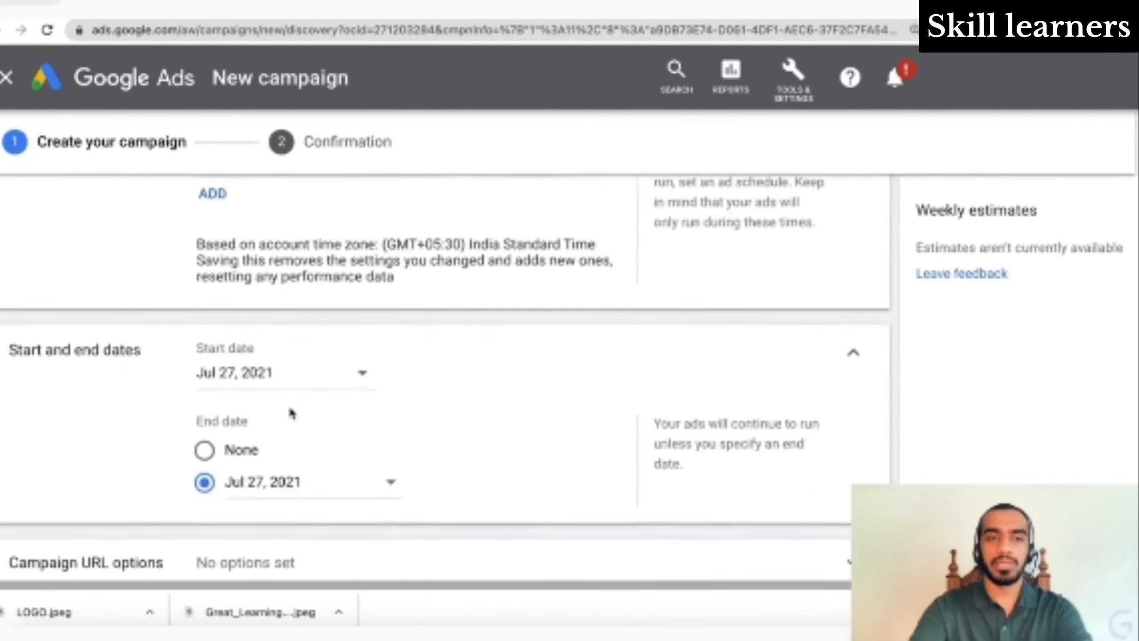
{"action": "scroll", "coordinate": [288, 412], "scroll_direction": "down", "scroll_amount": 5}
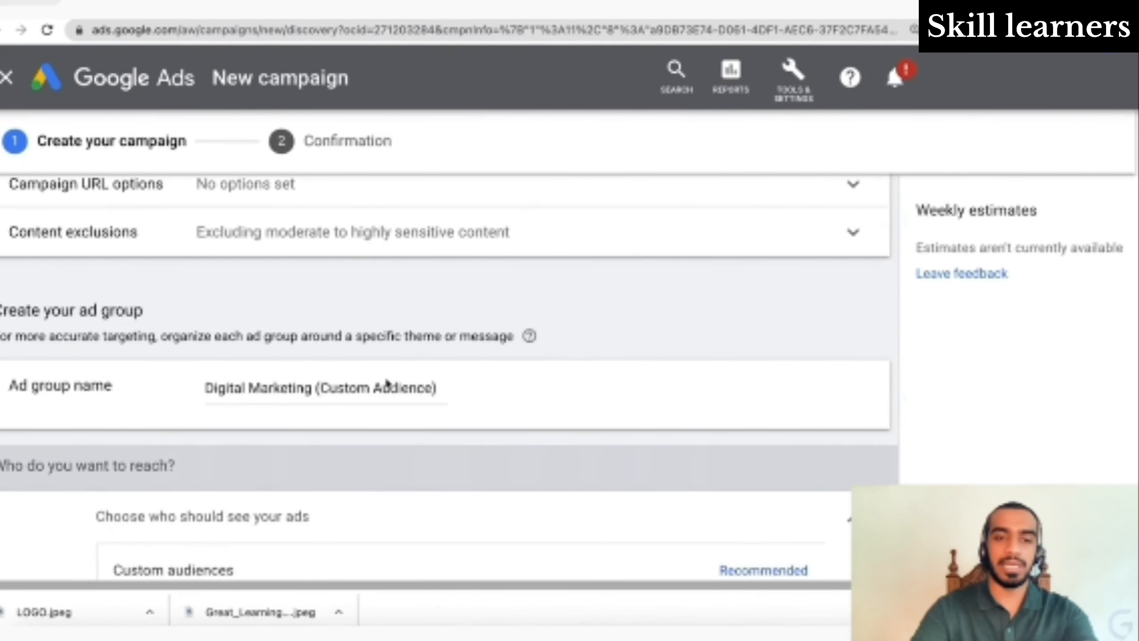
{"action": "left_click", "coordinate": [436, 388]}
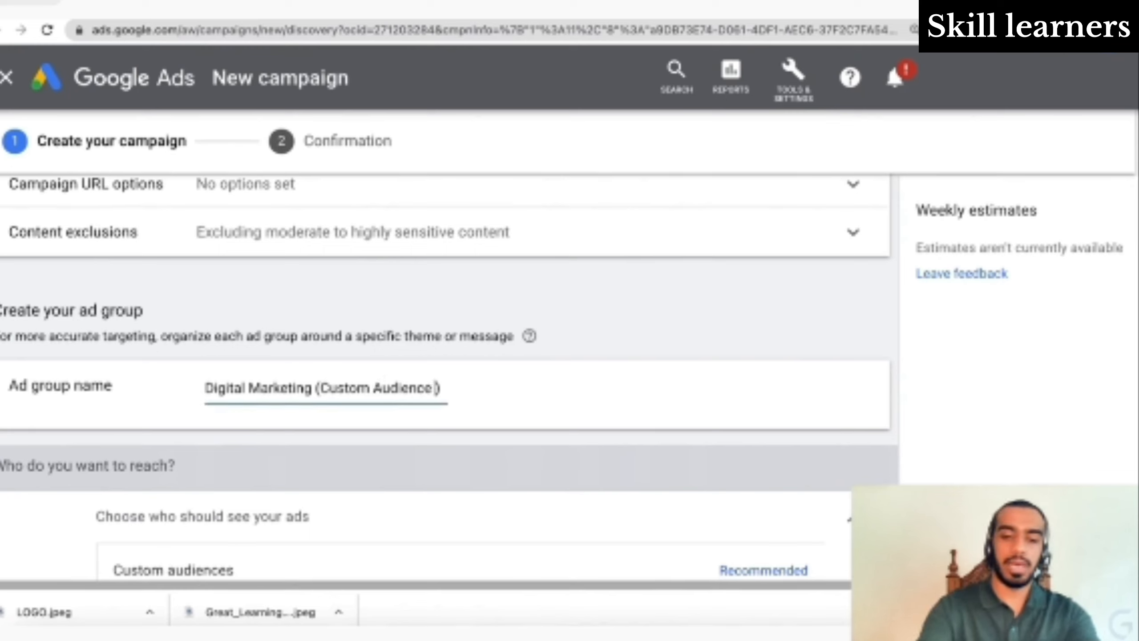
{"action": "key", "text": "BackSpace"}
{"action": "type", "text": "and Intere"}
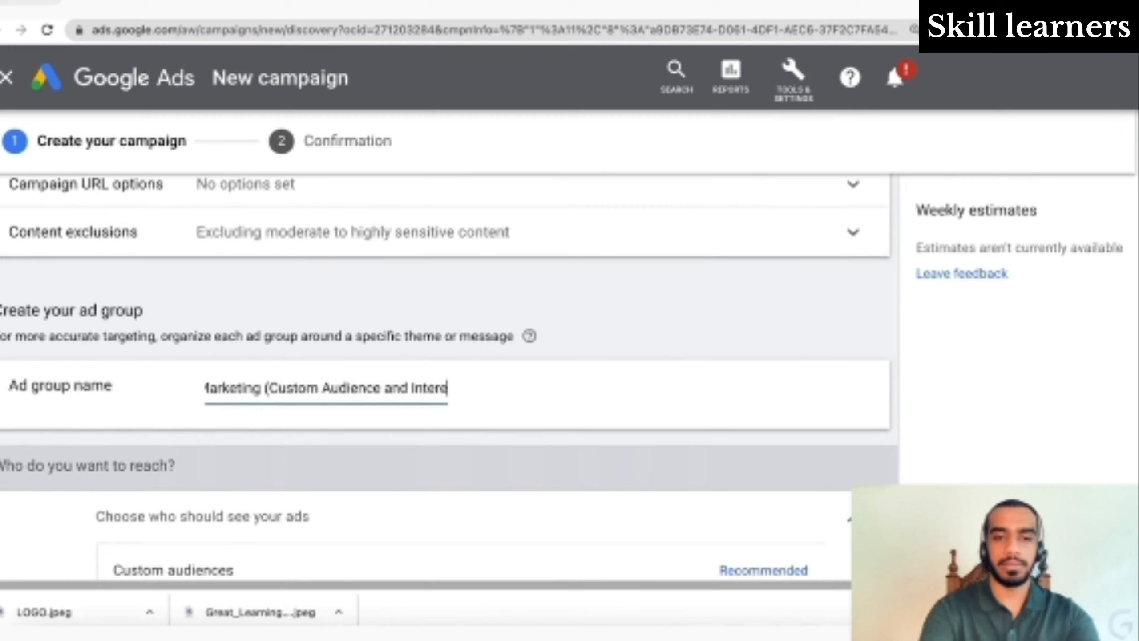
{"action": "type", "text": "sts)"}
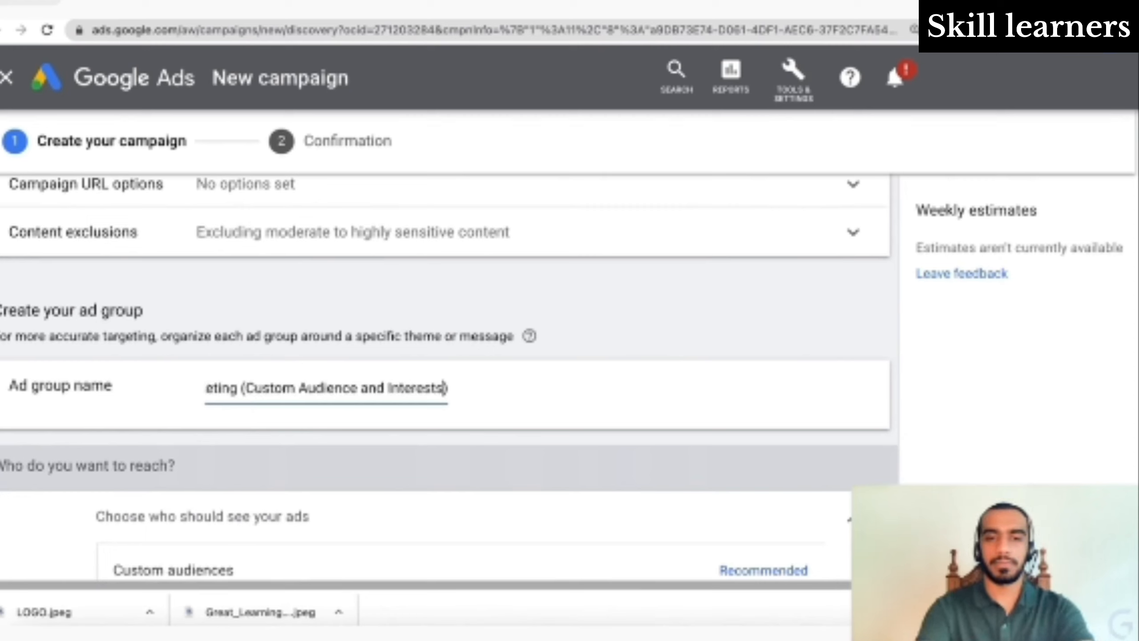
{"action": "key", "text": "BackSpace"}
{"action": "scroll", "coordinate": [448, 359], "scroll_direction": "down", "scroll_amount": 15}
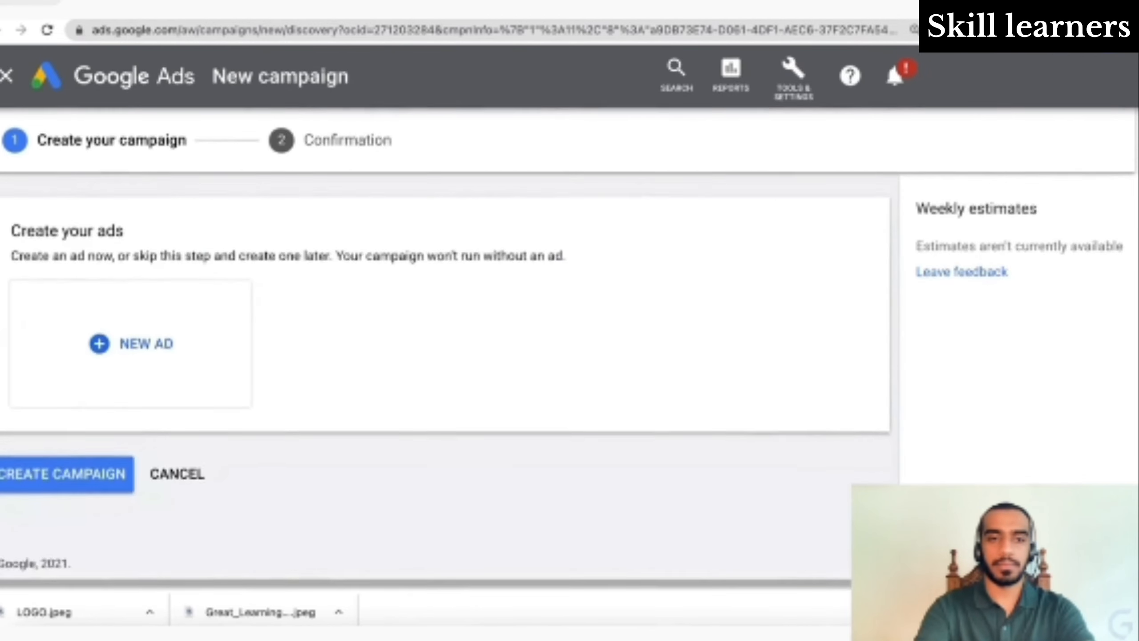
{"action": "scroll", "coordinate": [448, 359], "scroll_direction": "up", "scroll_amount": 6}
{"action": "scroll", "coordinate": [449, 359], "scroll_direction": "down", "scroll_amount": 2}
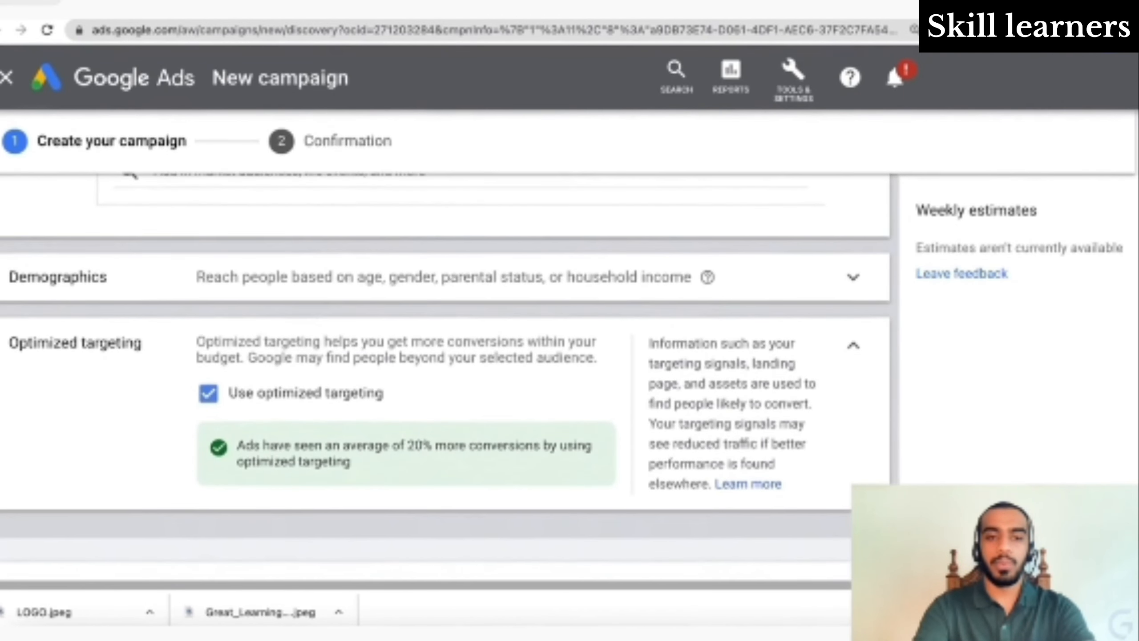
{"action": "scroll", "coordinate": [448, 359], "scroll_direction": "up", "scroll_amount": 4}
{"action": "scroll", "coordinate": [468, 413], "scroll_direction": "up", "scroll_amount": 3}
{"action": "scroll", "coordinate": [468, 413], "scroll_direction": "down", "scroll_amount": 4}
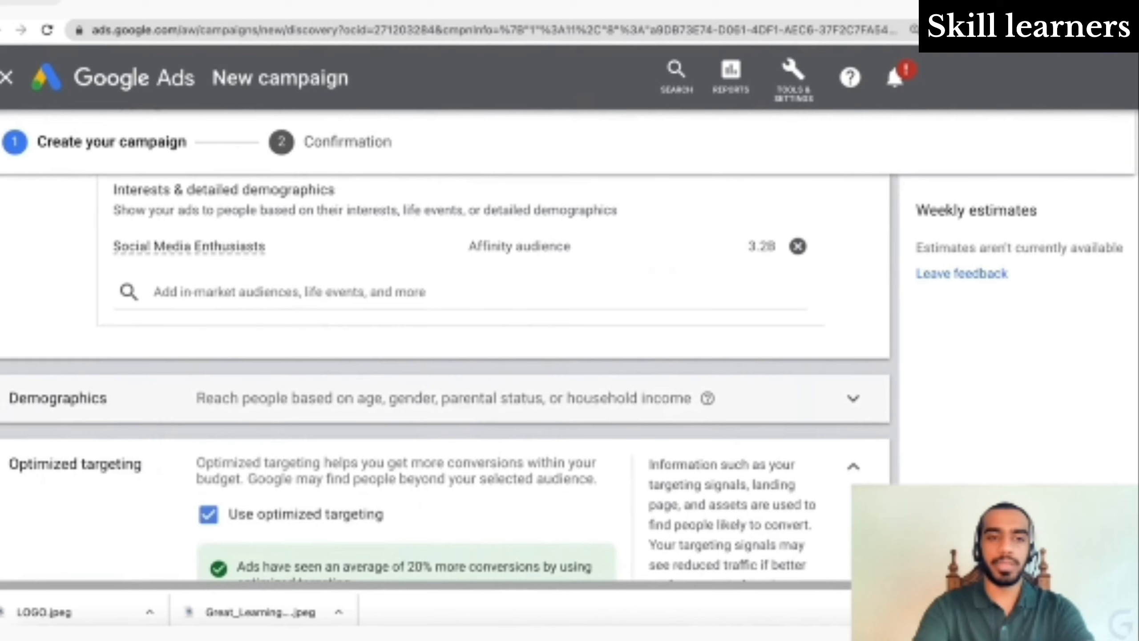
- Expand Demographics and leave every gender, age, parental status and household income group checked
{"action": "left_click", "coordinate": [469, 413]}
{"action": "scroll", "coordinate": [555, 390], "scroll_direction": "down", "scroll_amount": 6}
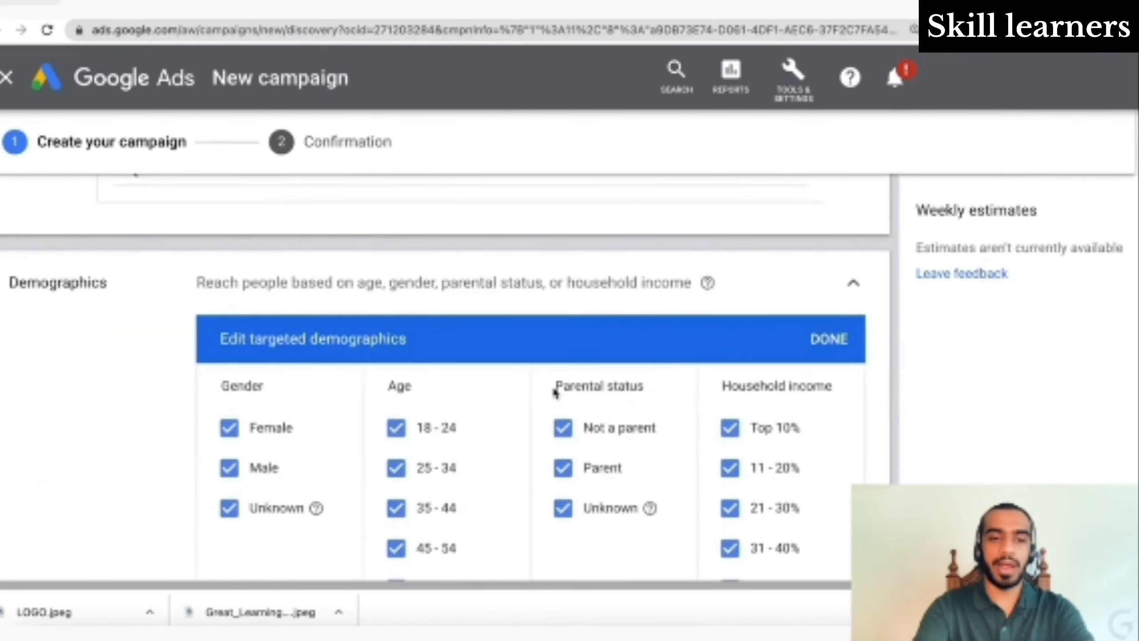
{"action": "scroll", "coordinate": [555, 390], "scroll_direction": "up", "scroll_amount": 2}
{"action": "scroll", "coordinate": [555, 394], "scroll_direction": "up", "scroll_amount": 1}
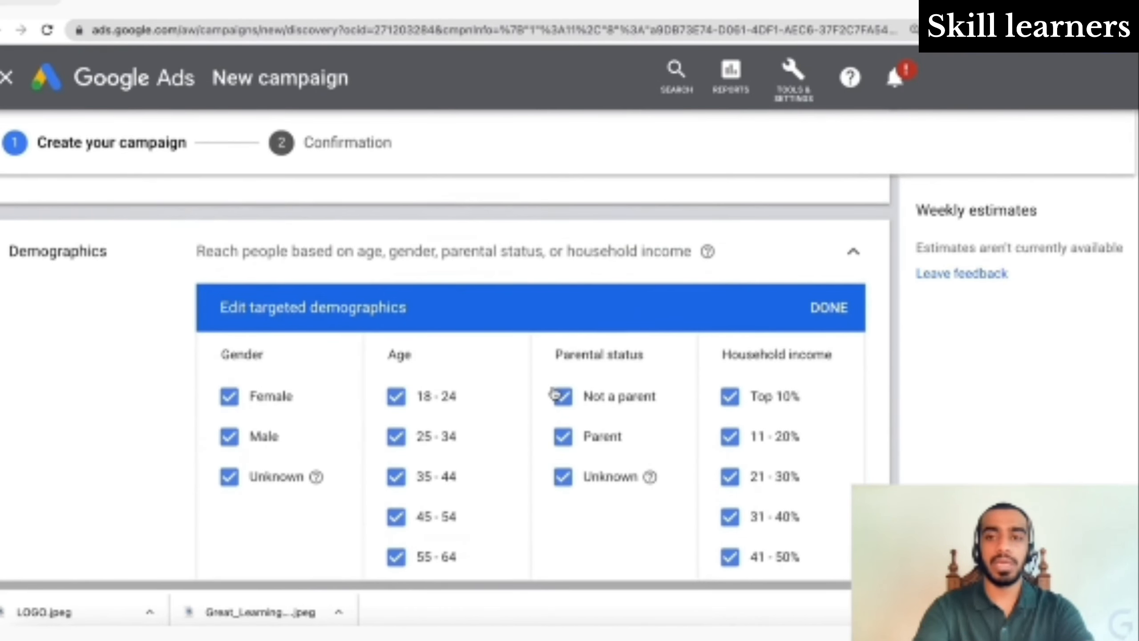
{"action": "scroll", "coordinate": [555, 394], "scroll_direction": "down", "scroll_amount": 1}
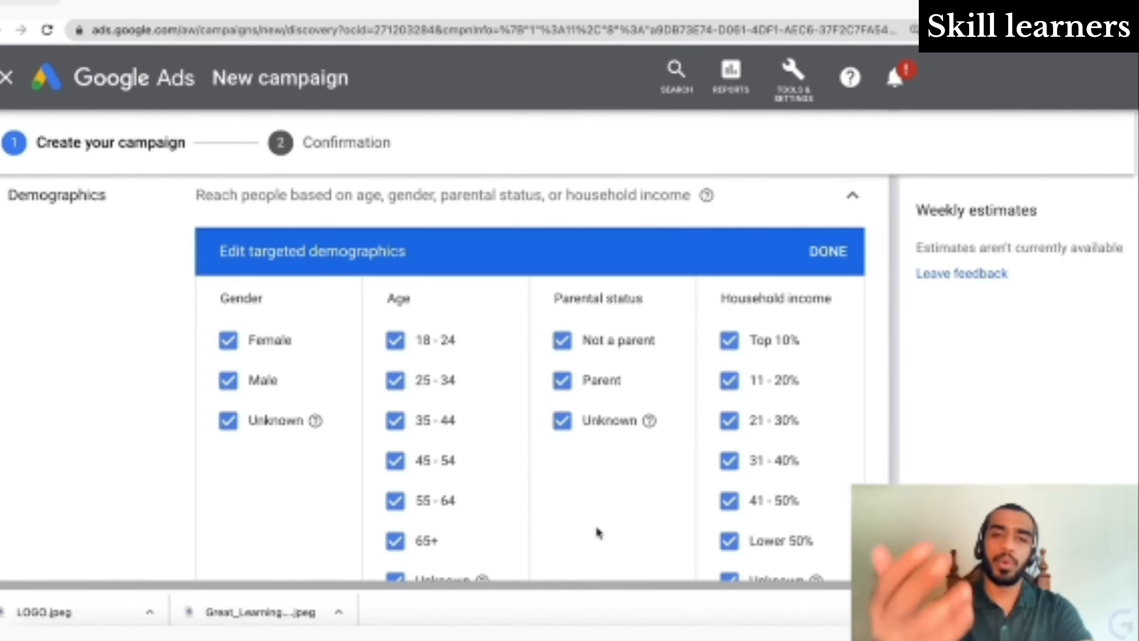
{"action": "scroll", "coordinate": [597, 529], "scroll_direction": "down", "scroll_amount": 1}
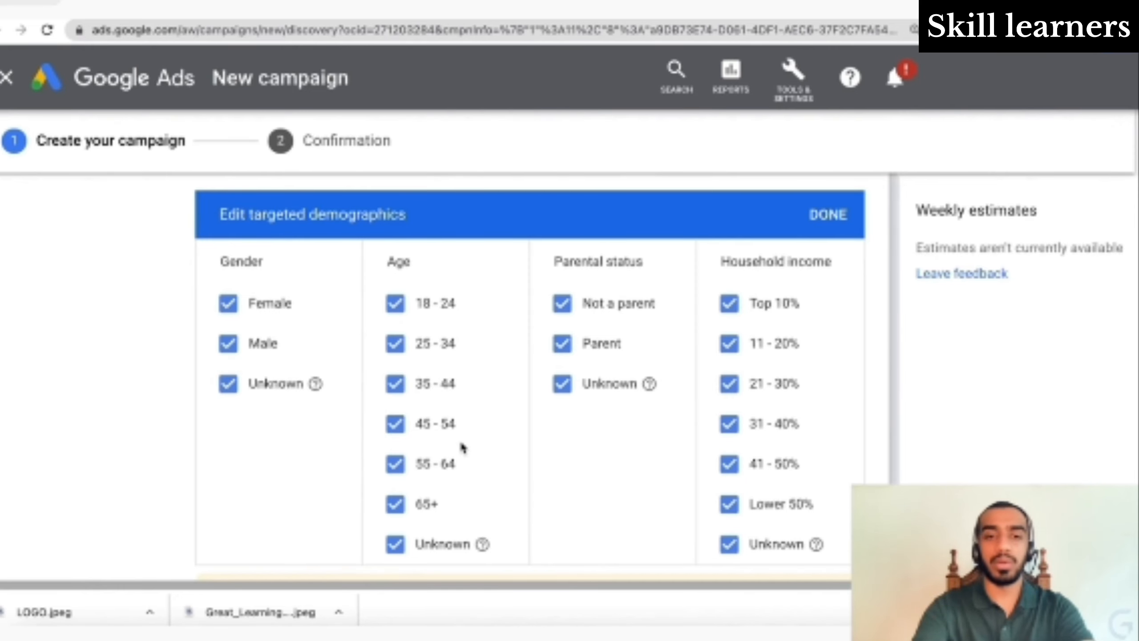
{"action": "scroll", "coordinate": [463, 447], "scroll_direction": "down", "scroll_amount": 2}
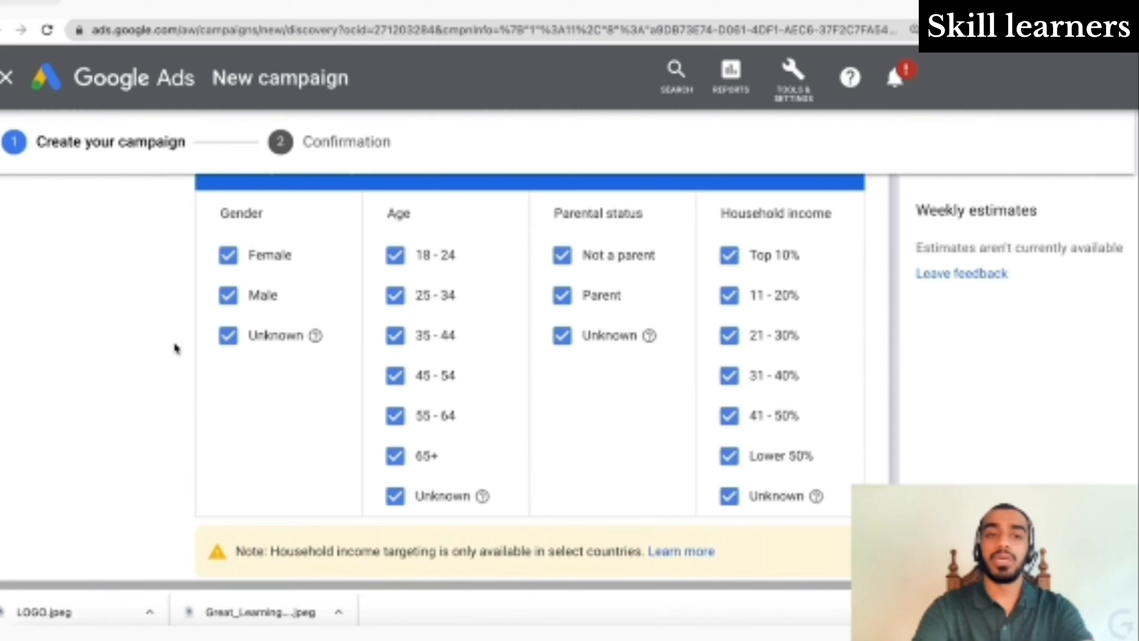
{"action": "scroll", "coordinate": [160, 263], "scroll_direction": "up", "scroll_amount": 2}
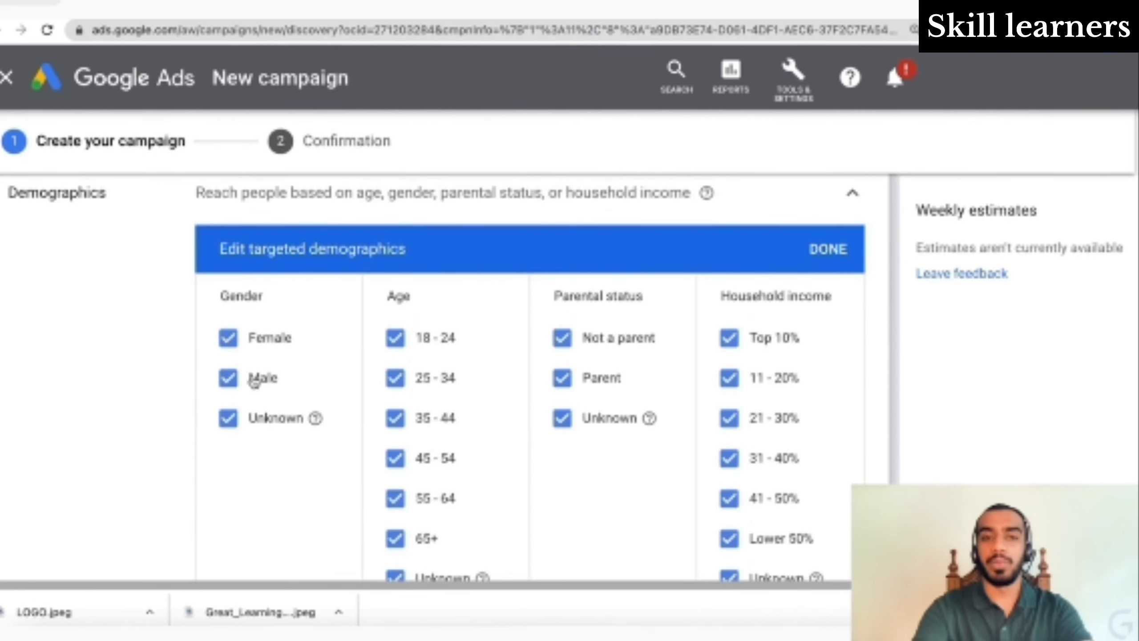
{"action": "scroll", "coordinate": [214, 427], "scroll_direction": "down", "scroll_amount": 2}
{"action": "scroll", "coordinate": [213, 427], "scroll_direction": "down", "scroll_amount": 8}
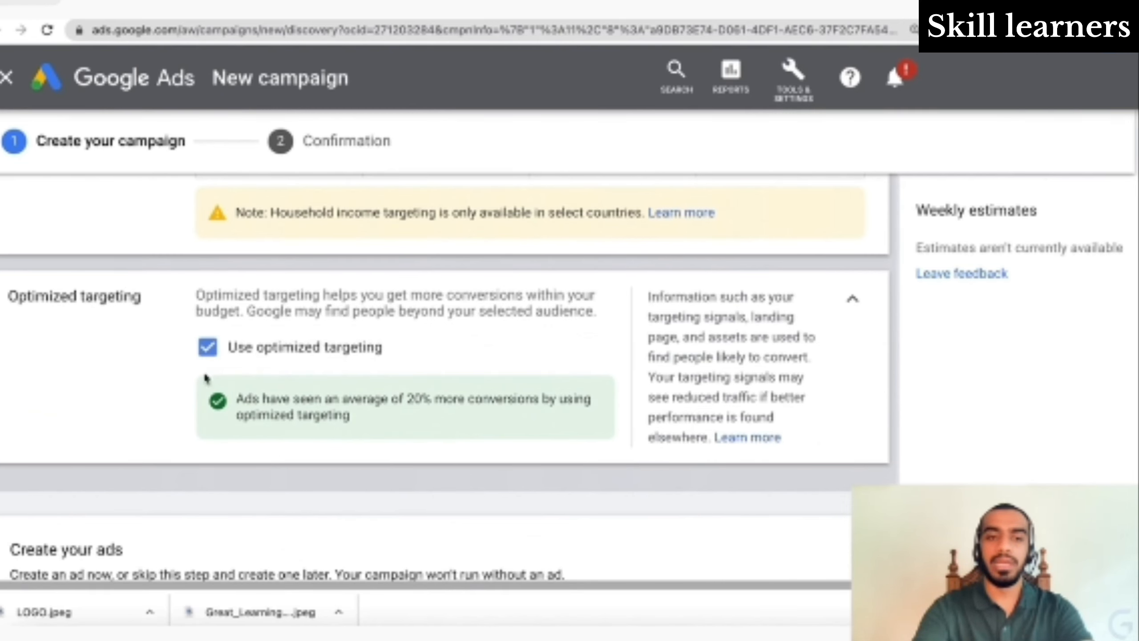
- Bring up the NEW AD menu under Create your ads to see the available ad types
{"action": "scroll", "coordinate": [206, 378], "scroll_direction": "down", "scroll_amount": 5}
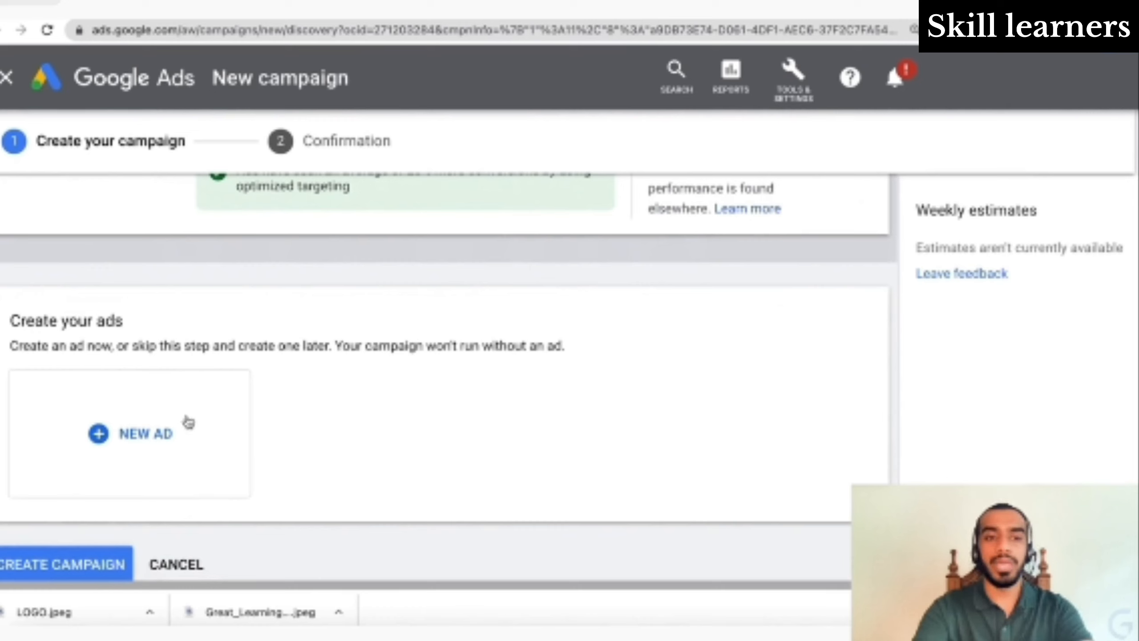
{"action": "left_click", "coordinate": [188, 421]}
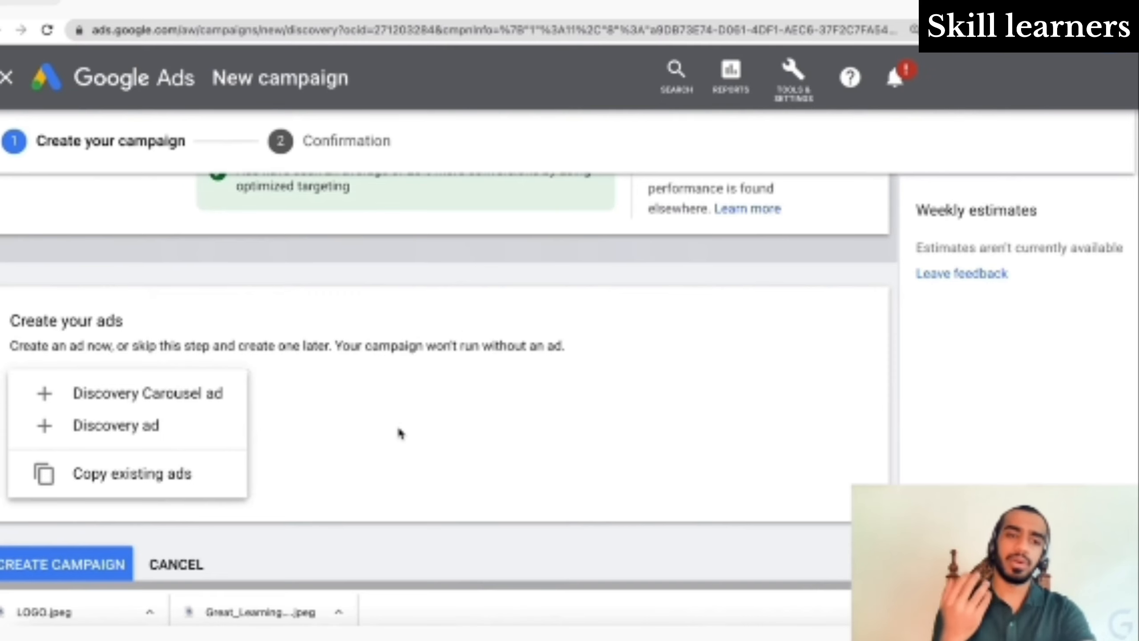
- Start a new Discovery ad, then open a new browser tab for greatlearning.in
{"action": "left_click", "coordinate": [194, 424]}
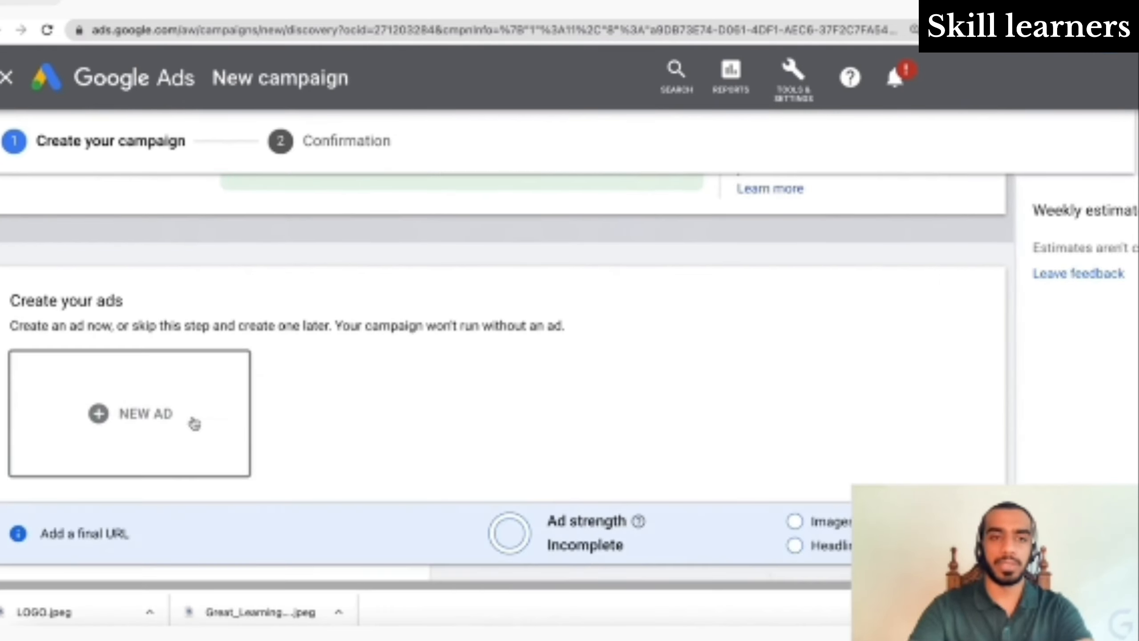
{"action": "scroll", "coordinate": [254, 473], "scroll_direction": "down", "scroll_amount": 4}
{"action": "scroll", "coordinate": [254, 474], "scroll_direction": "down", "scroll_amount": 3}
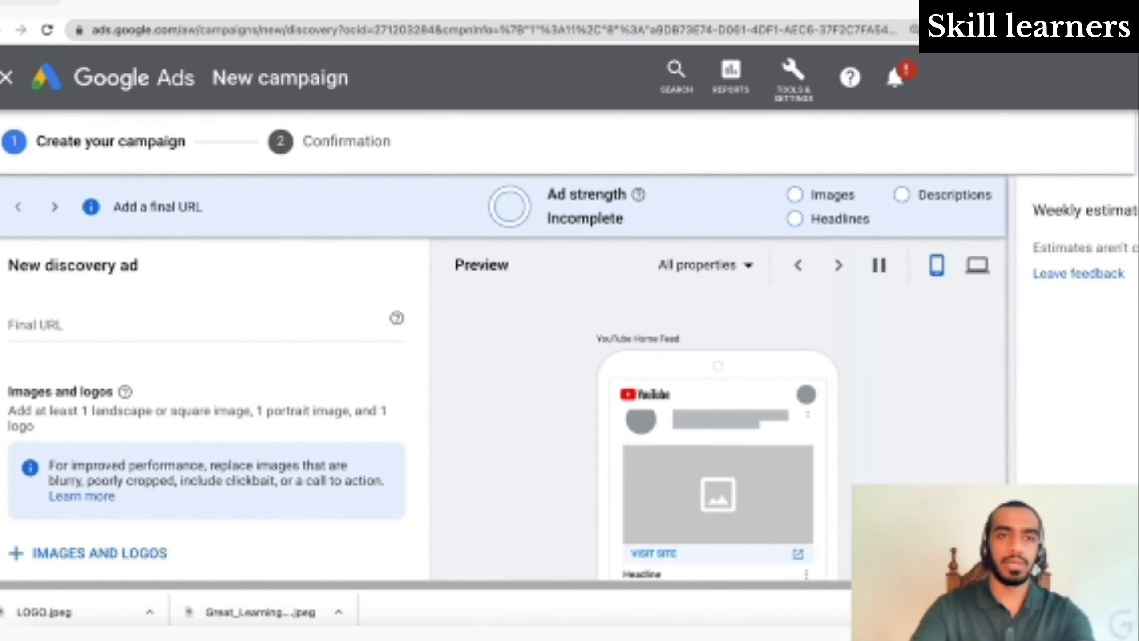
{"action": "left_click", "coordinate": [263, 4]}
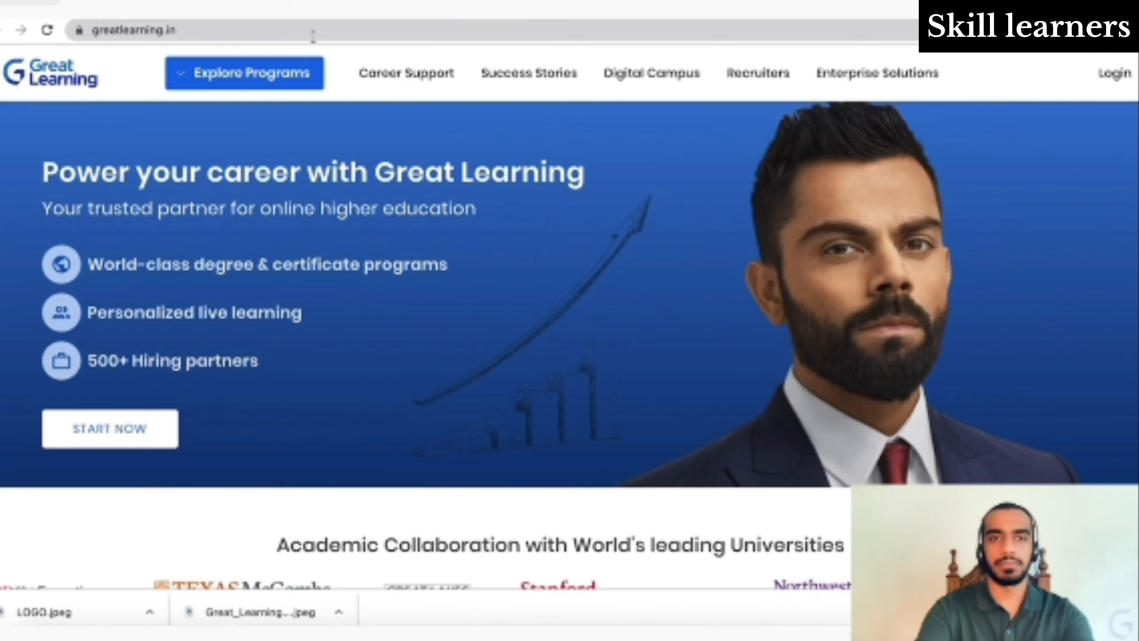
- Copy the URL of Great Learning's Executive PG Program in Management page, then return to Google Ads
{"action": "left_click", "coordinate": [300, 76]}
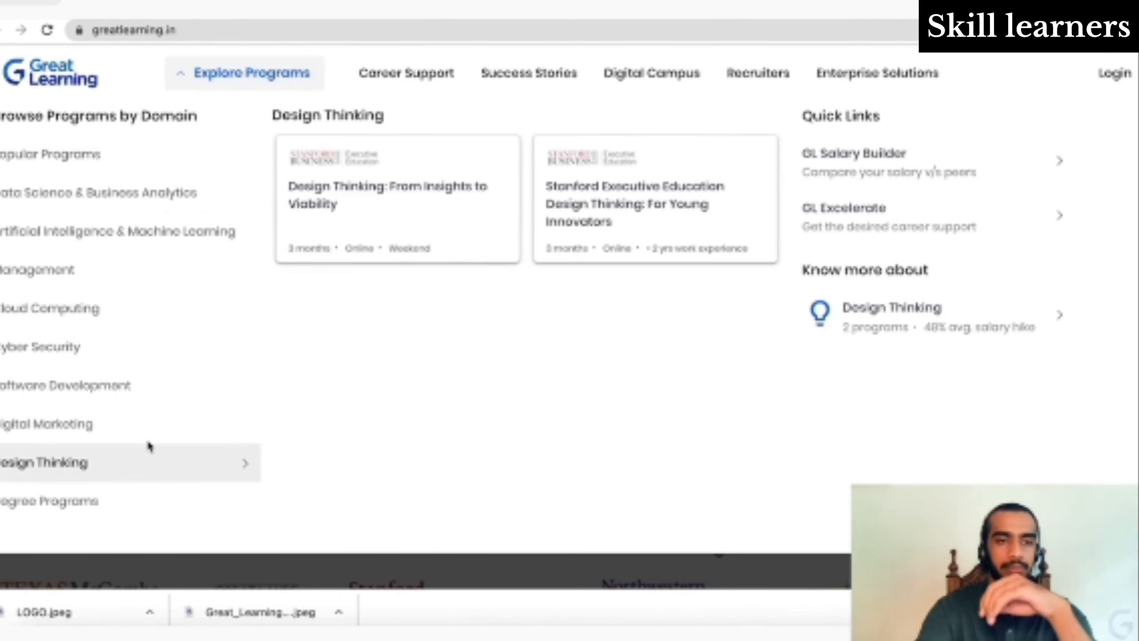
{"action": "mouse_move", "coordinate": [153, 428]}
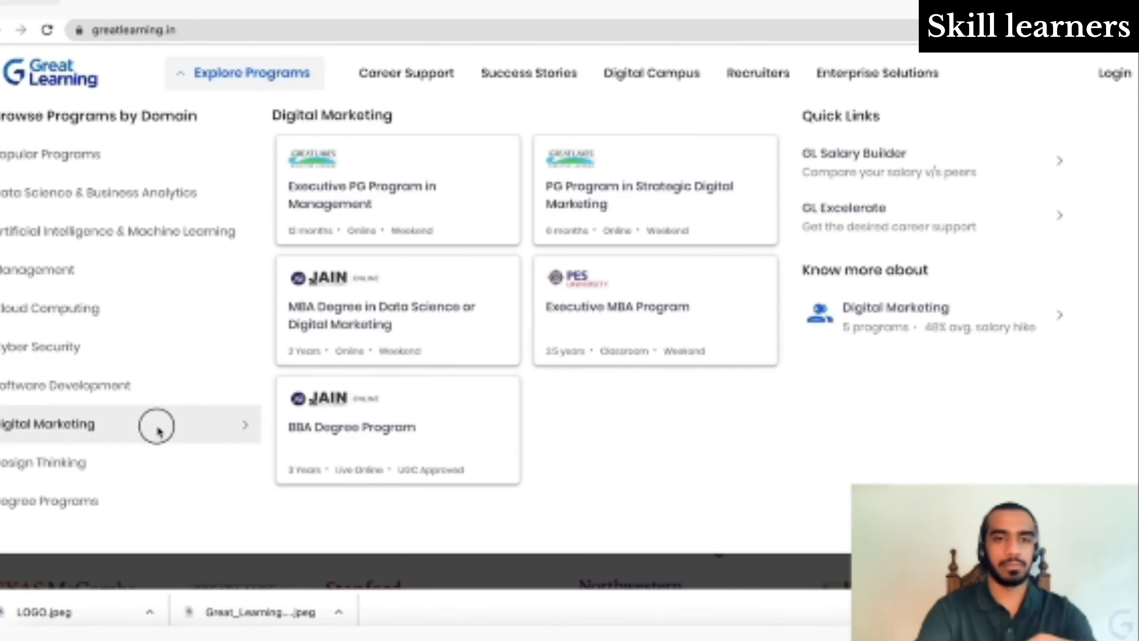
{"action": "left_click", "coordinate": [428, 211]}
{"action": "left_click", "coordinate": [424, 32]}
{"action": "key", "text": "ctrl+c"}
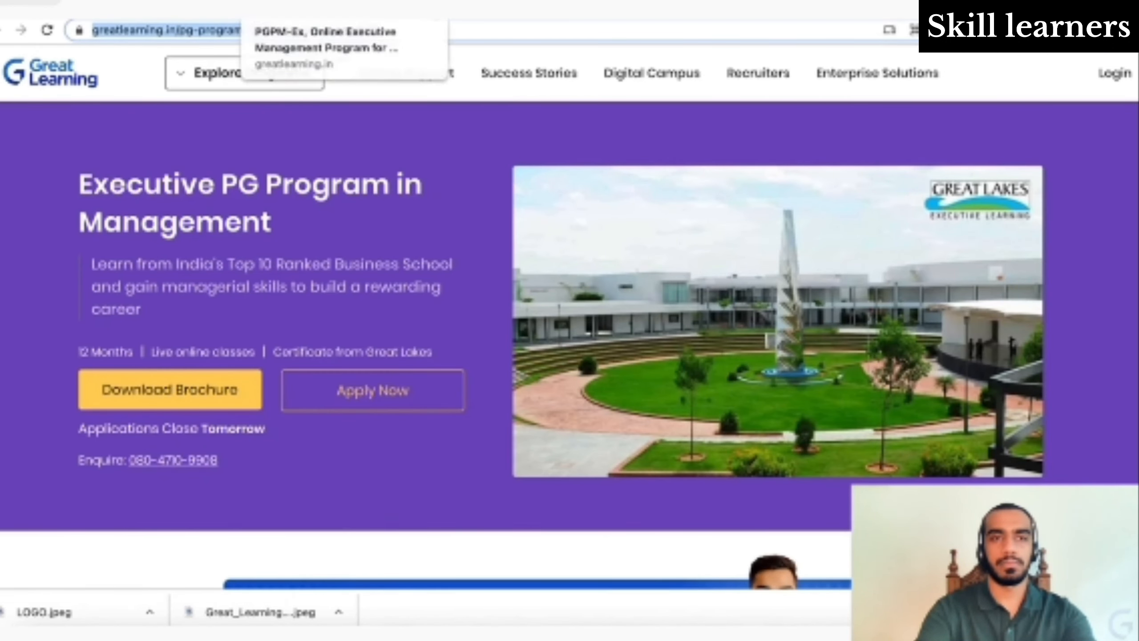
{"action": "left_click", "coordinate": [179, 2]}
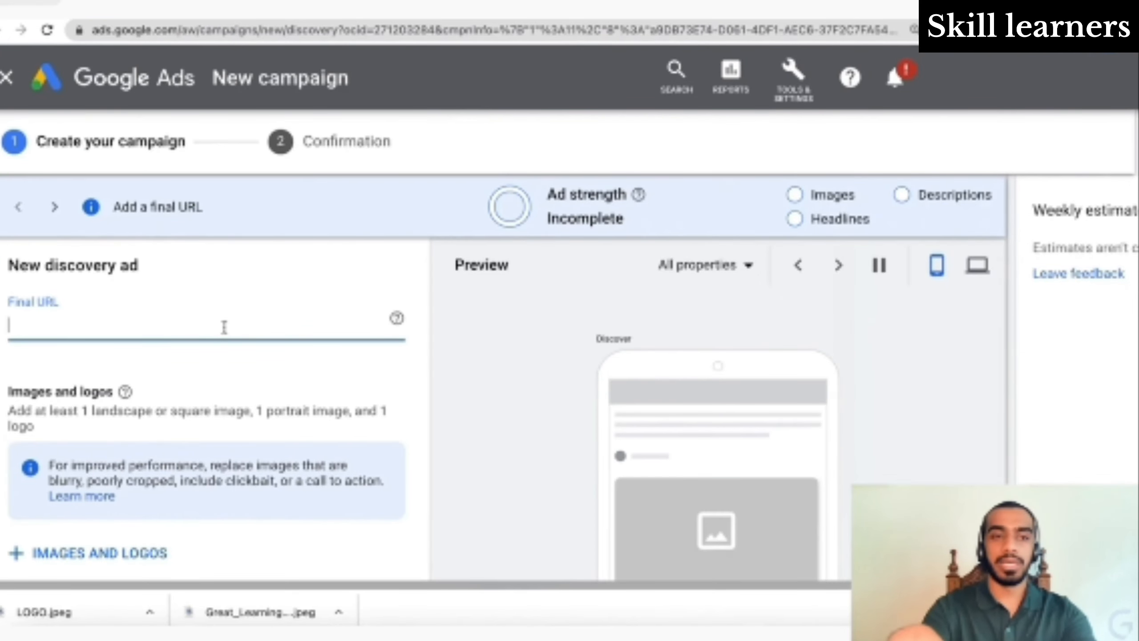
- Paste the Executive PG Program in Management page URL as the final URL, then start adding images
{"action": "key", "text": "ctrl+v"}
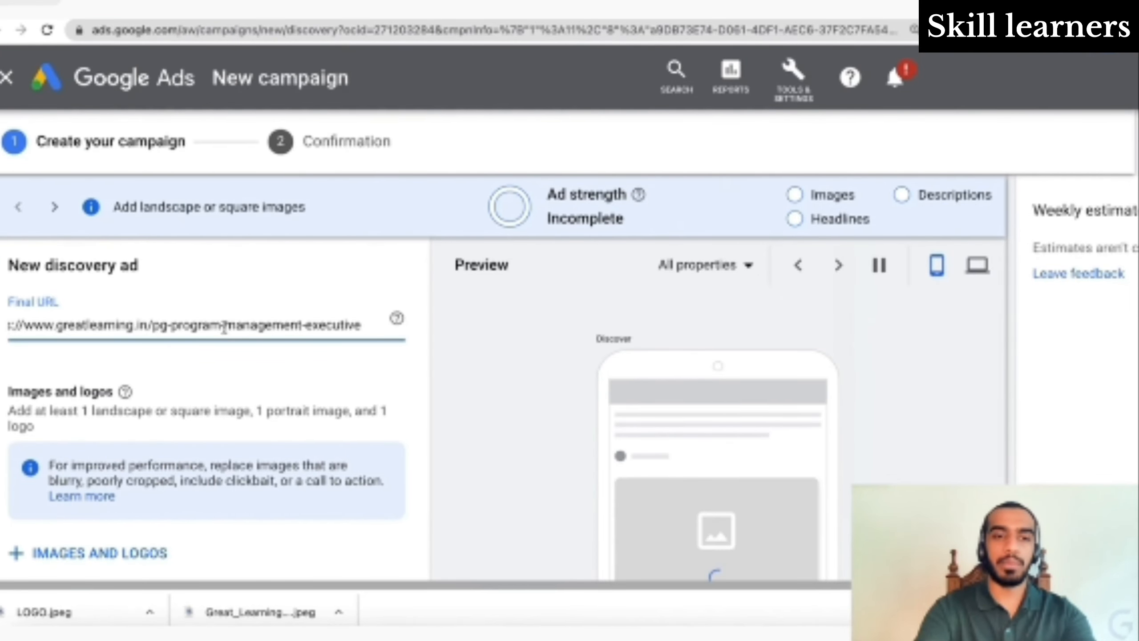
{"action": "scroll", "coordinate": [224, 329], "scroll_direction": "down", "scroll_amount": 3}
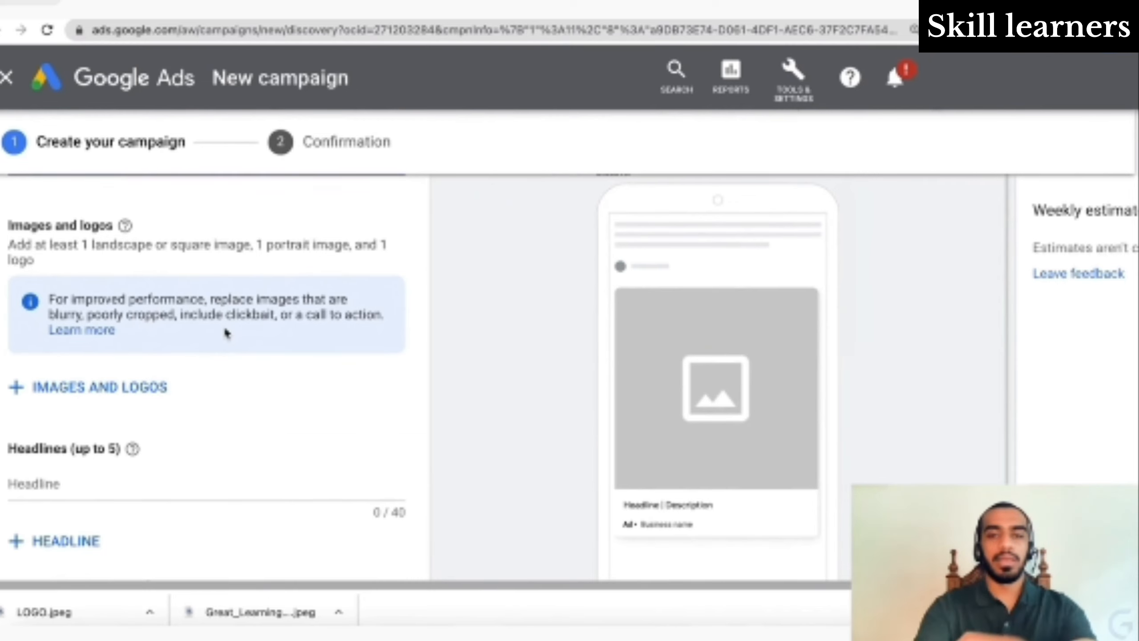
{"action": "scroll", "coordinate": [224, 329], "scroll_direction": "down", "scroll_amount": 1}
{"action": "scroll", "coordinate": [227, 333], "scroll_direction": "up", "scroll_amount": 1}
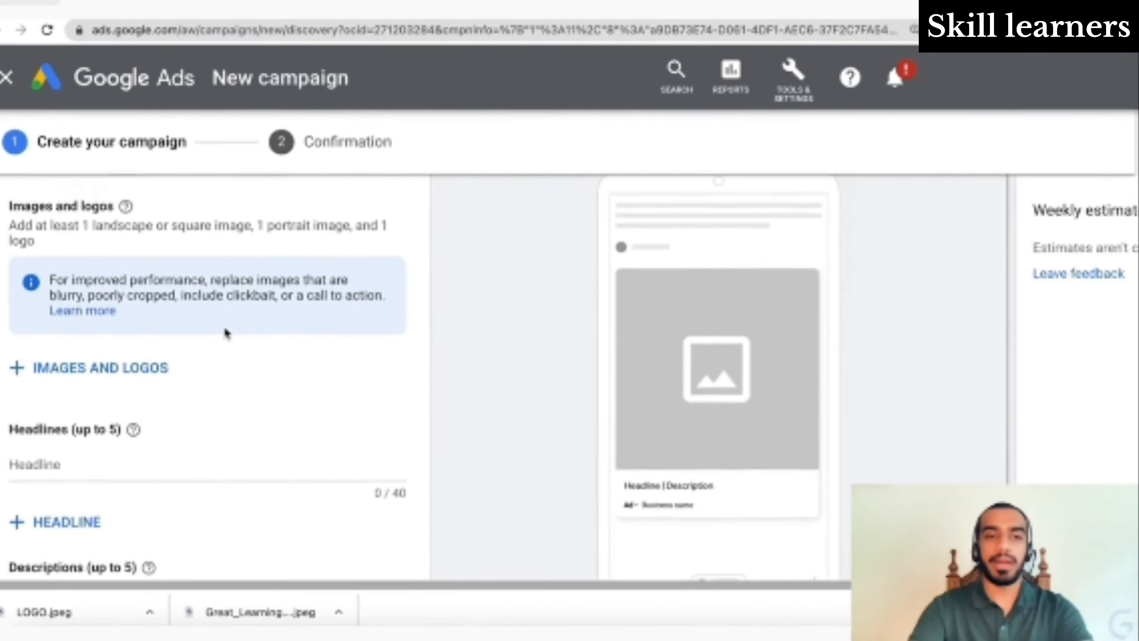
{"action": "left_click", "coordinate": [134, 379]}
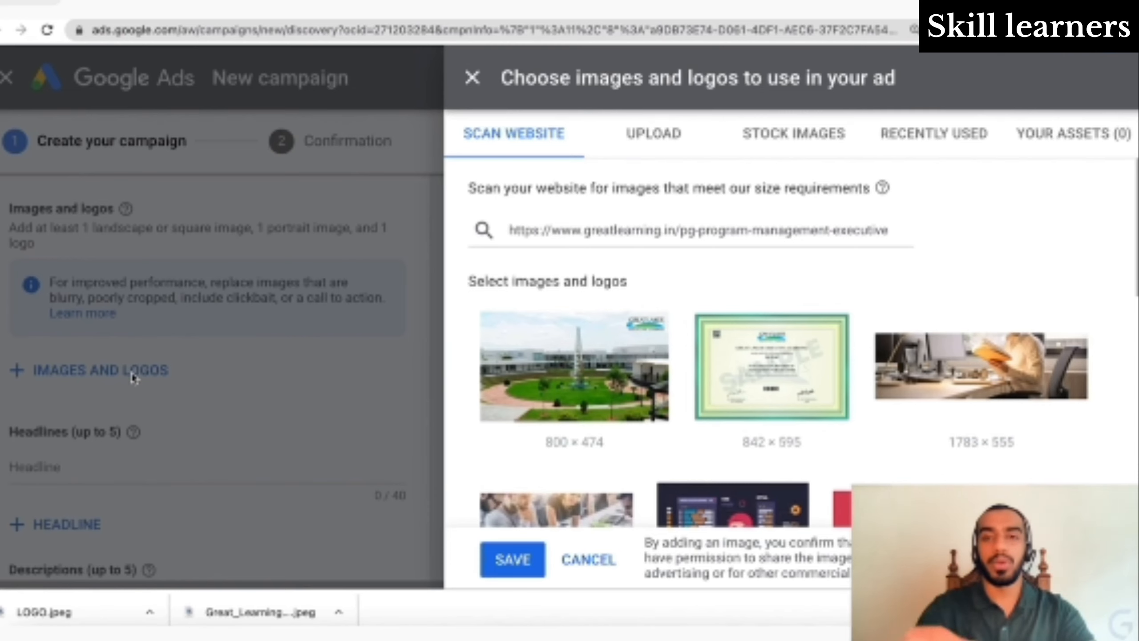
- Select the scanned G logo as the ad's logo with a 1:1 crop
{"action": "scroll", "coordinate": [681, 308], "scroll_direction": "down", "scroll_amount": 3}
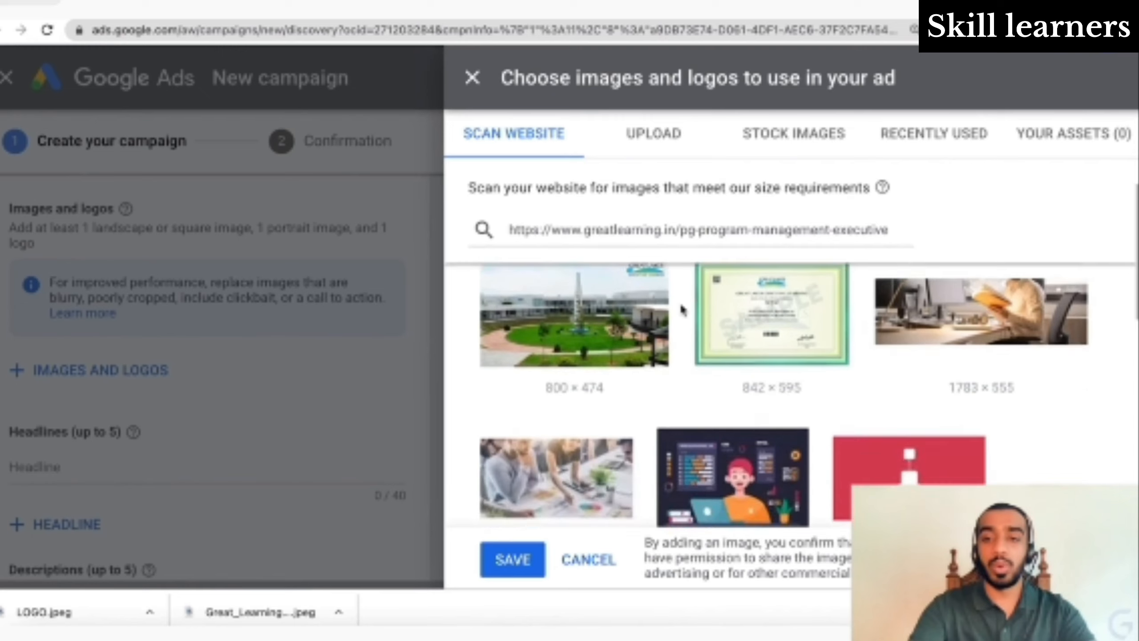
{"action": "scroll", "coordinate": [682, 311], "scroll_direction": "down", "scroll_amount": 2}
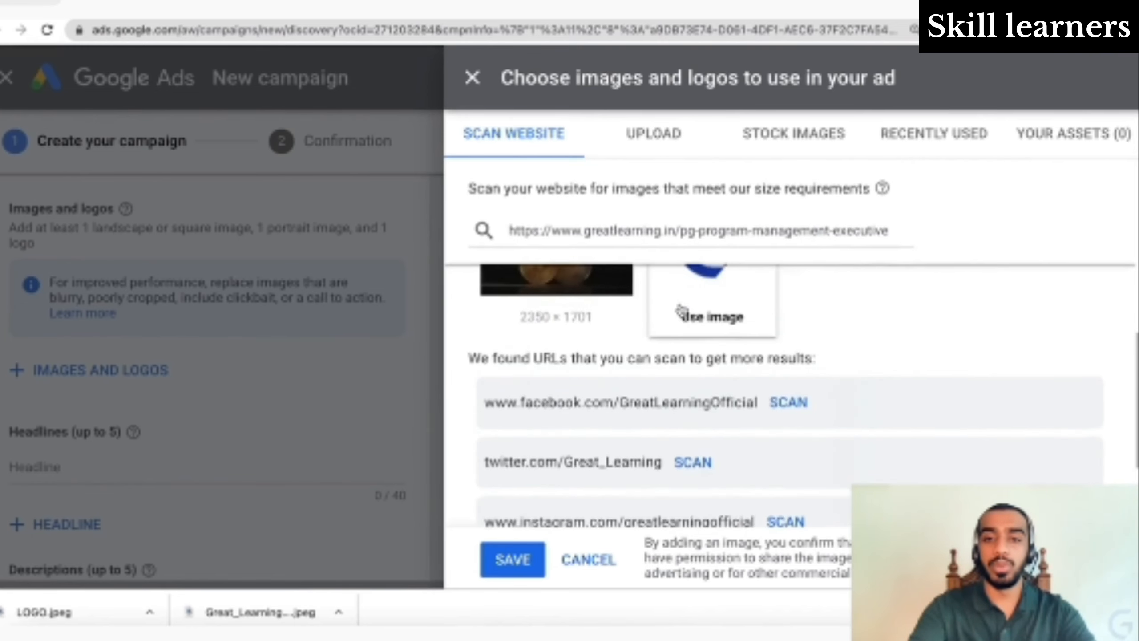
{"action": "scroll", "coordinate": [682, 310], "scroll_direction": "up", "scroll_amount": 3}
{"action": "scroll", "coordinate": [682, 310], "scroll_direction": "down", "scroll_amount": 6}
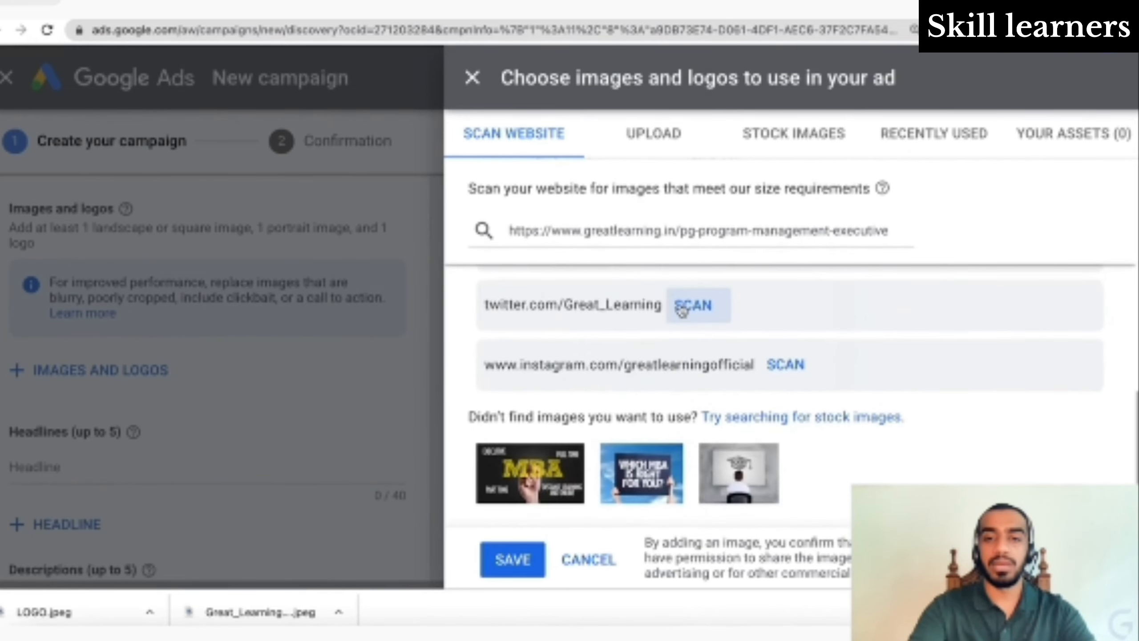
{"action": "scroll", "coordinate": [682, 310], "scroll_direction": "up", "scroll_amount": 5}
{"action": "scroll", "coordinate": [682, 311], "scroll_direction": "down", "scroll_amount": 5}
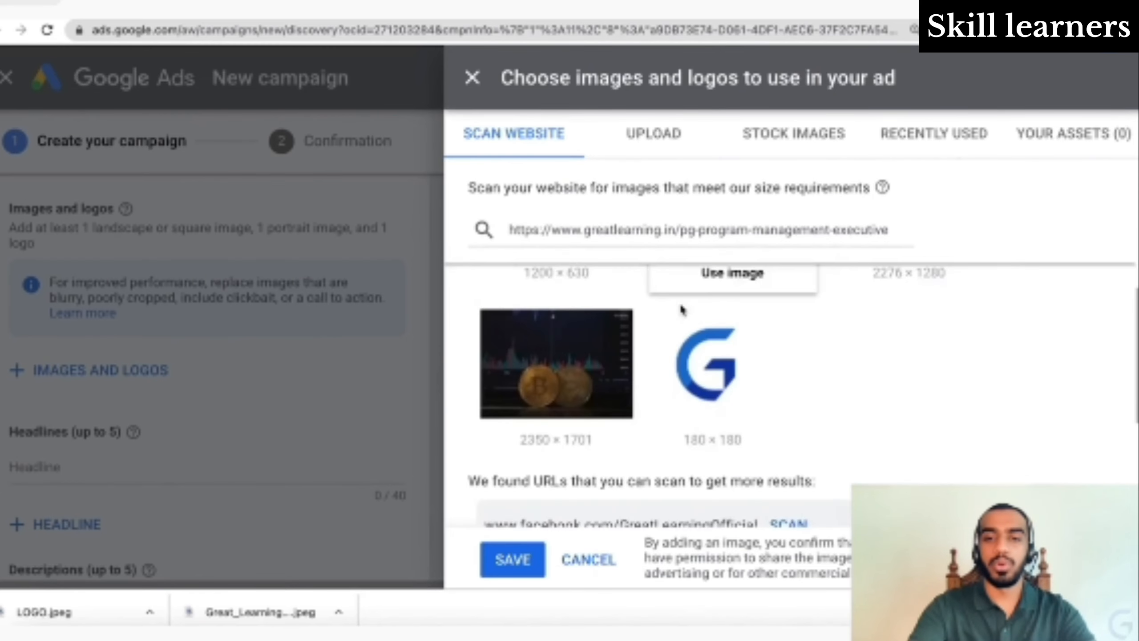
{"action": "left_click", "coordinate": [682, 308]}
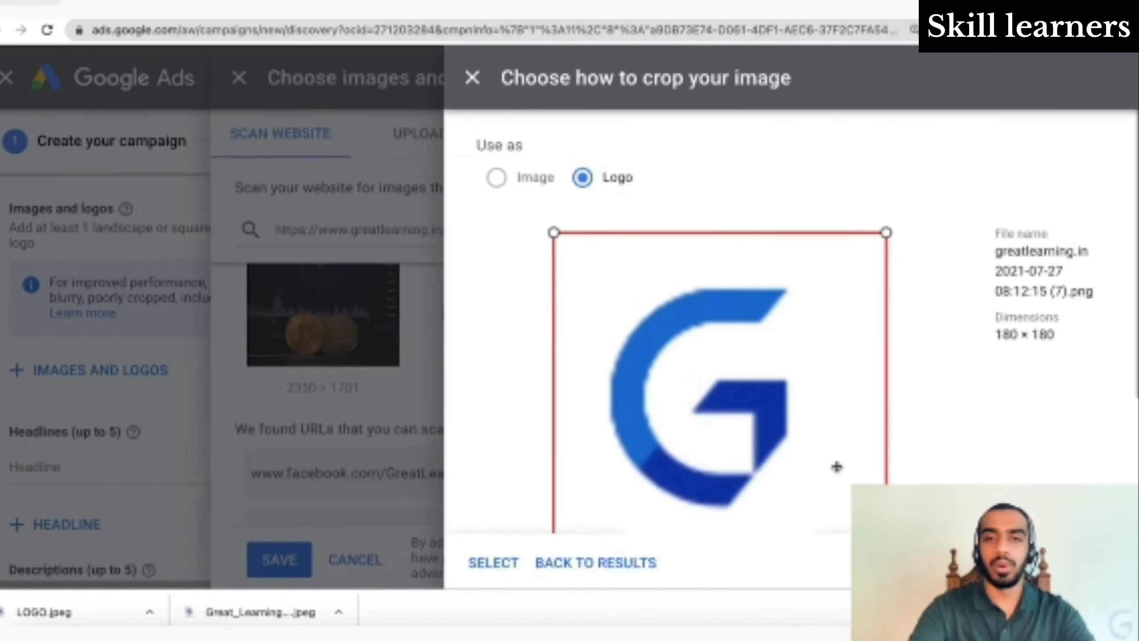
{"action": "scroll", "coordinate": [852, 444], "scroll_direction": "down", "scroll_amount": 5}
{"action": "scroll", "coordinate": [767, 343], "scroll_direction": "up", "scroll_amount": 5}
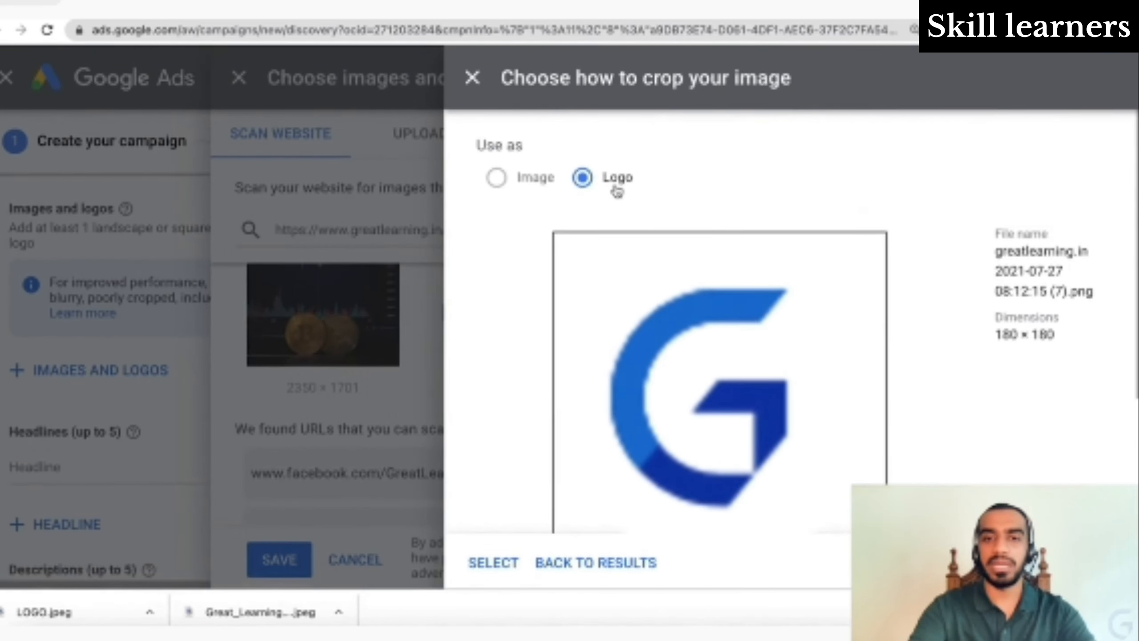
{"action": "scroll", "coordinate": [606, 205], "scroll_direction": "down", "scroll_amount": 4}
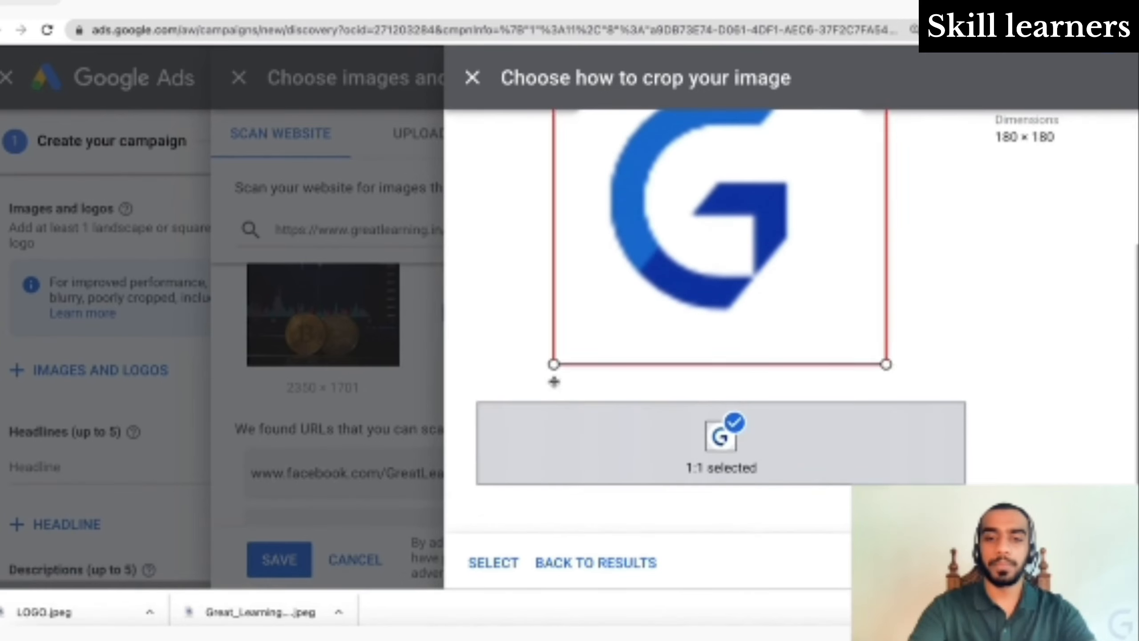
{"action": "left_click", "coordinate": [503, 563]}
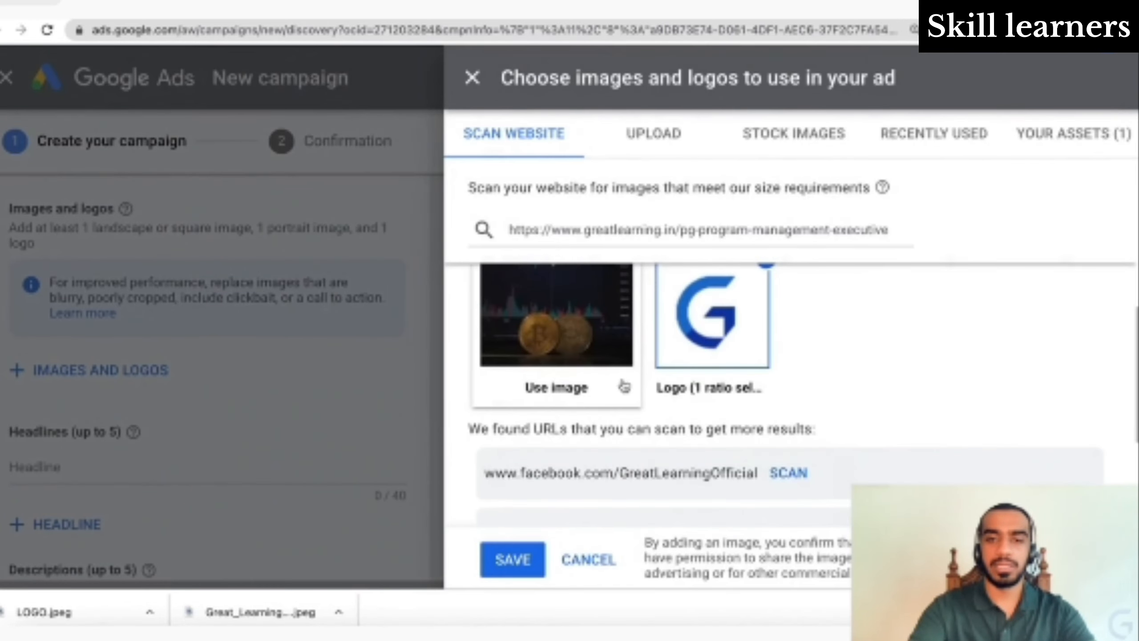
- Deselect the scanned G logo, leaving no assets chosen
{"action": "mouse_move", "coordinate": [699, 414]}
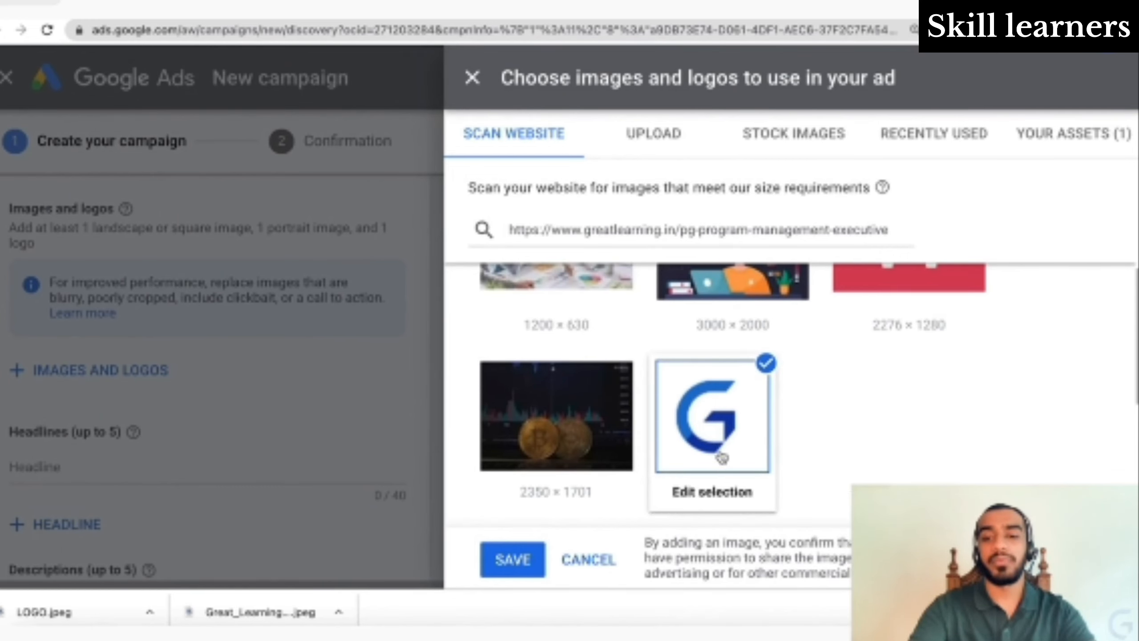
{"action": "scroll", "coordinate": [613, 382], "scroll_direction": "up", "scroll_amount": 1}
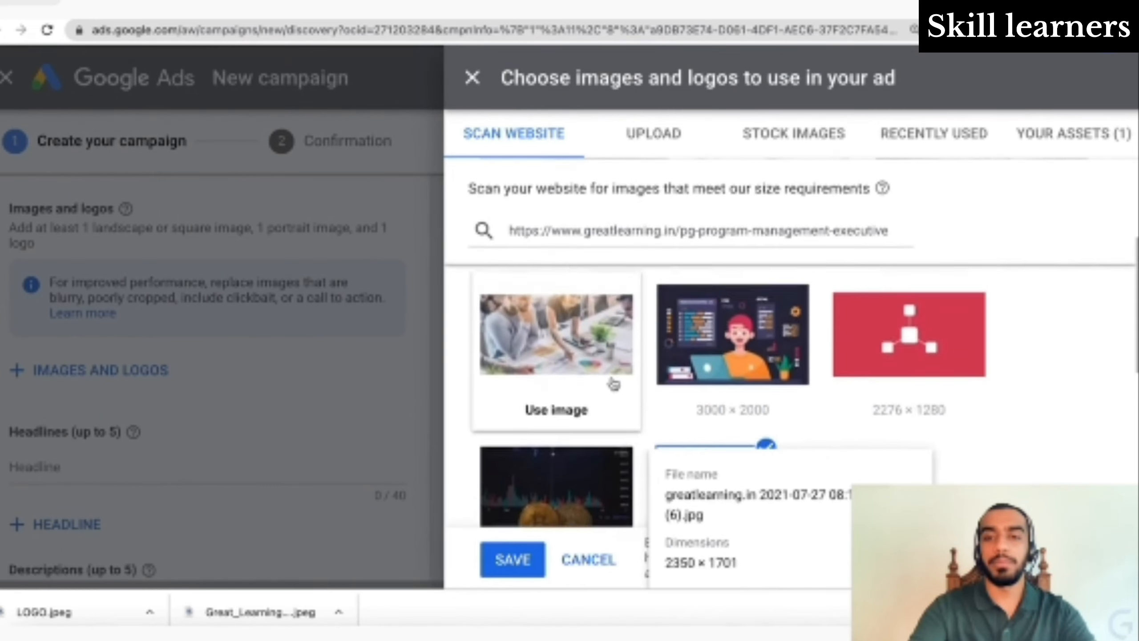
{"action": "scroll", "coordinate": [613, 382], "scroll_direction": "down", "scroll_amount": 3}
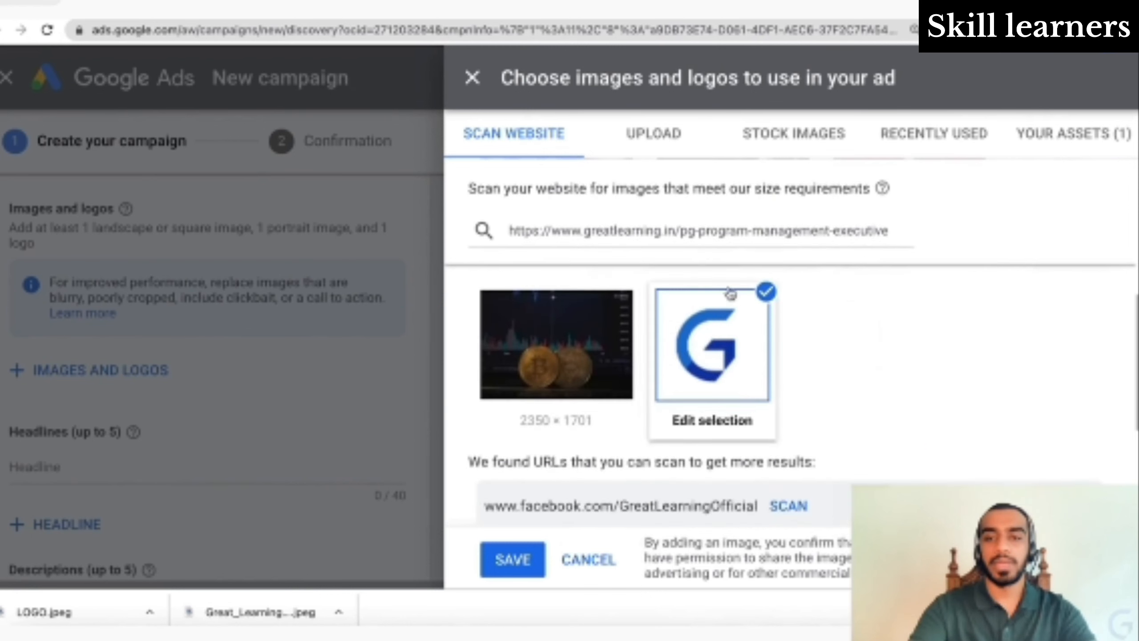
{"action": "left_click", "coordinate": [766, 293]}
- Upload LOGO.jpeg as a square 1:1 logo, then add another file from Downloads
{"action": "left_click", "coordinate": [654, 133]}
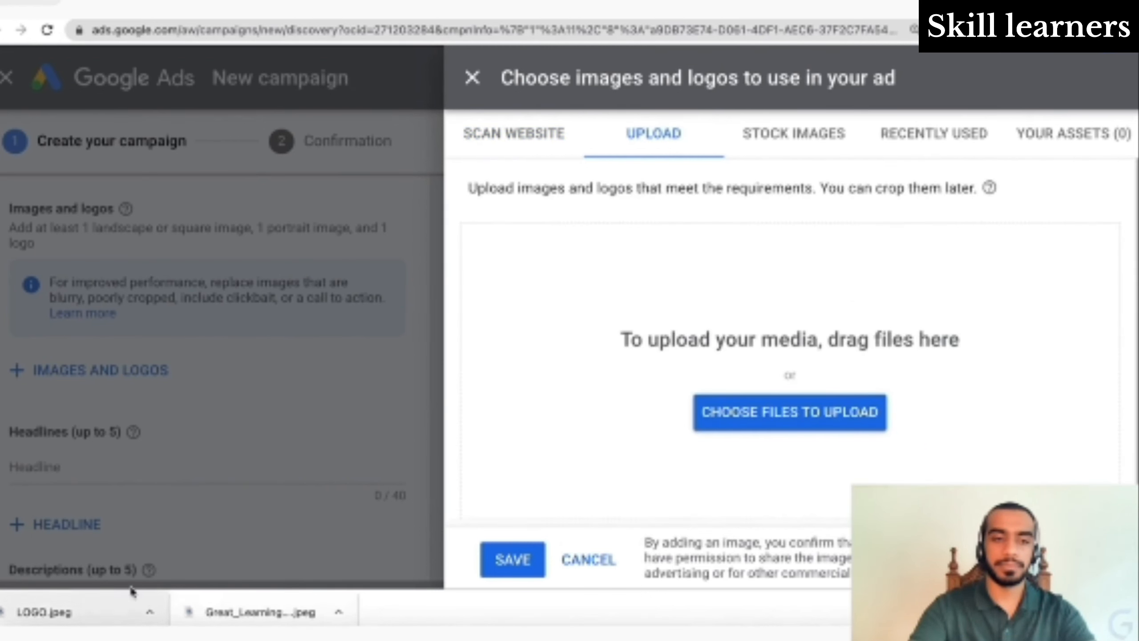
{"action": "left_click_drag", "start_coordinate": [83, 611], "coordinate": [693, 389]}
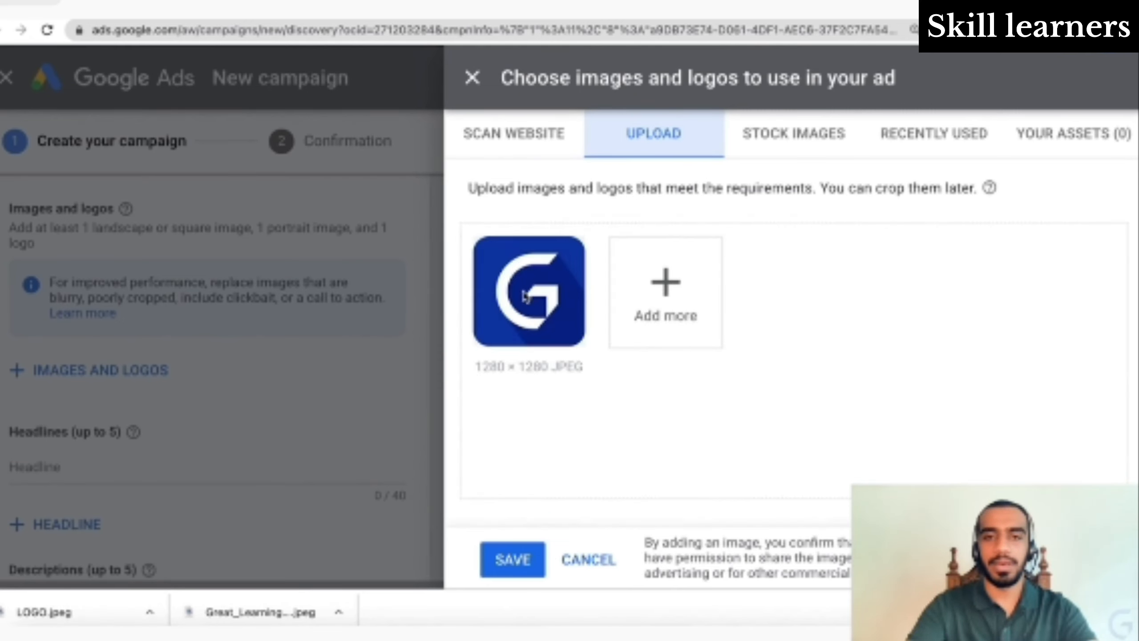
{"action": "left_click", "coordinate": [528, 364]}
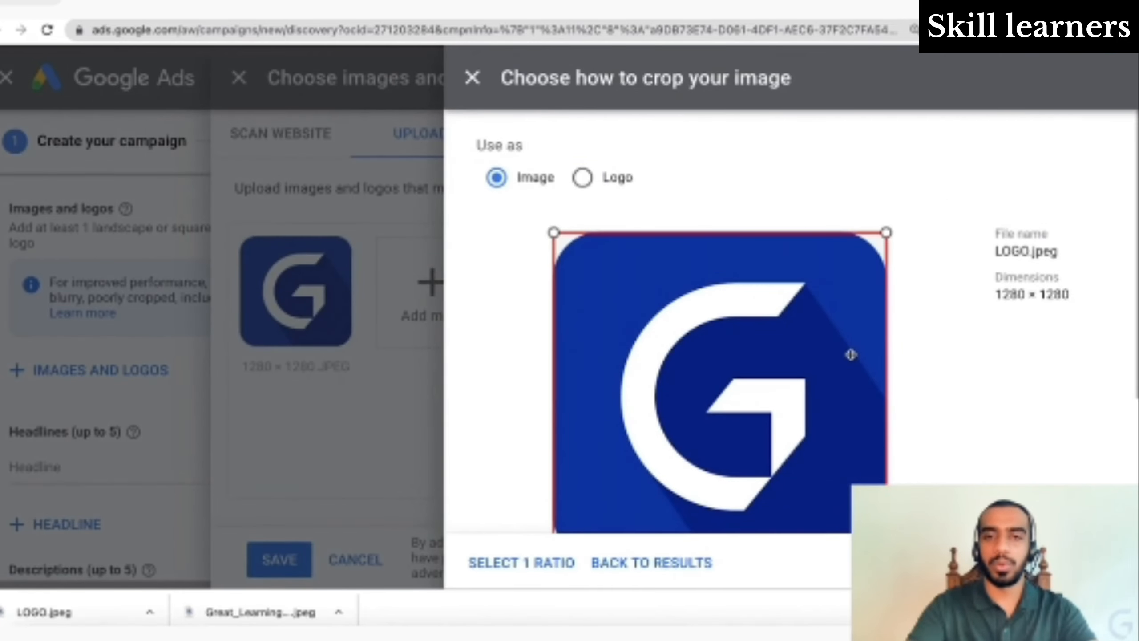
{"action": "scroll", "coordinate": [850, 354], "scroll_direction": "down", "scroll_amount": 4}
{"action": "scroll", "coordinate": [834, 341], "scroll_direction": "up", "scroll_amount": 4}
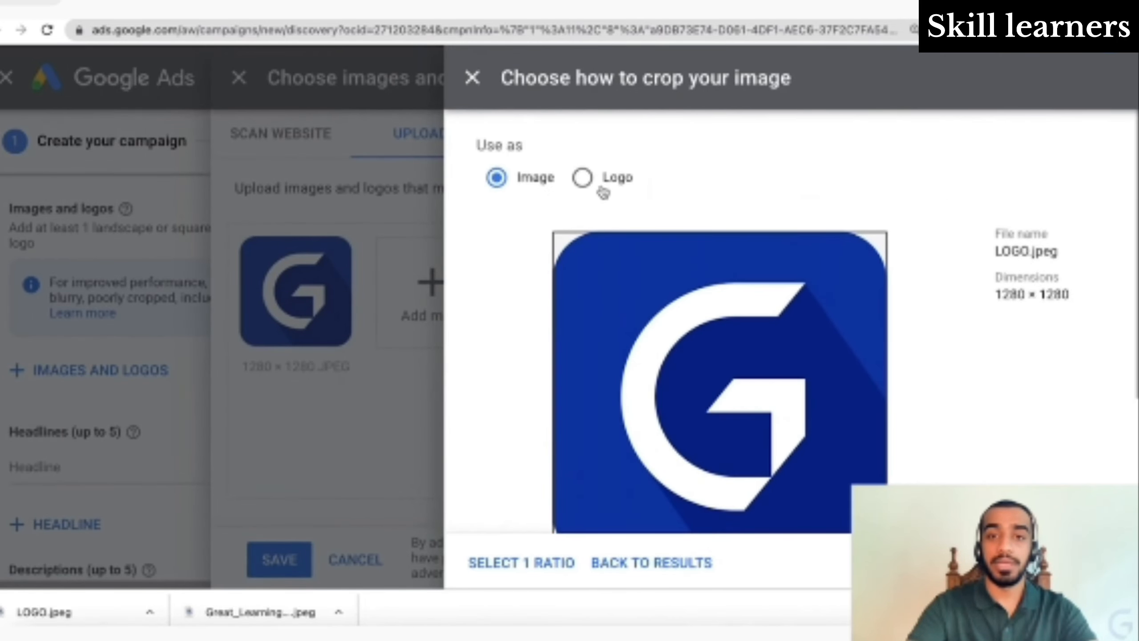
{"action": "left_click", "coordinate": [583, 179]}
{"action": "scroll", "coordinate": [658, 236], "scroll_direction": "down", "scroll_amount": 5}
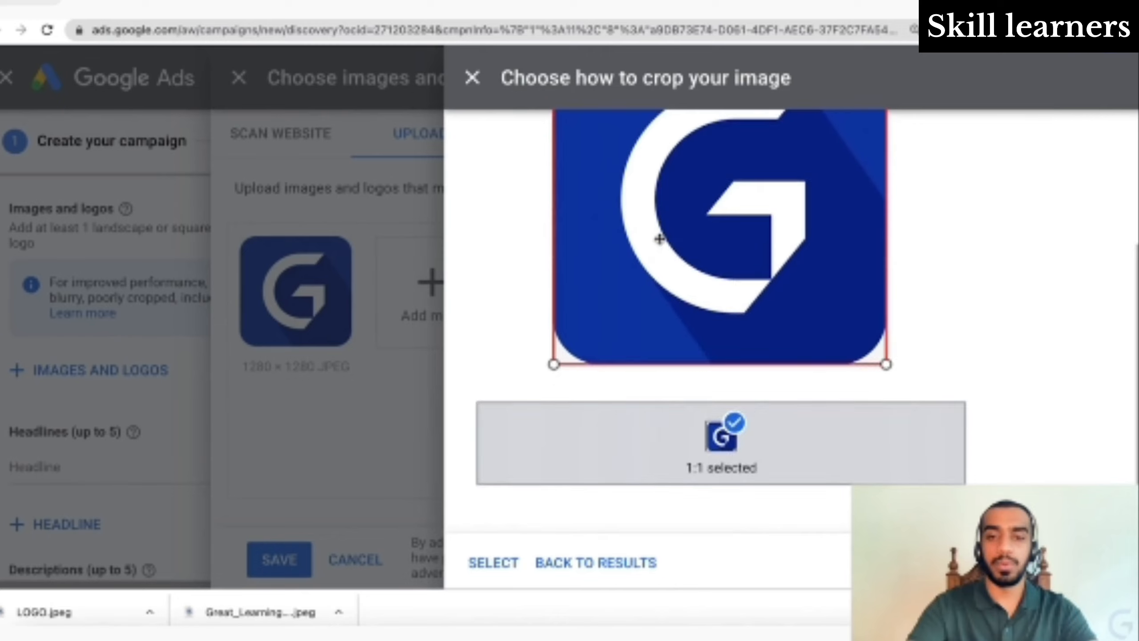
{"action": "left_click", "coordinate": [494, 563]}
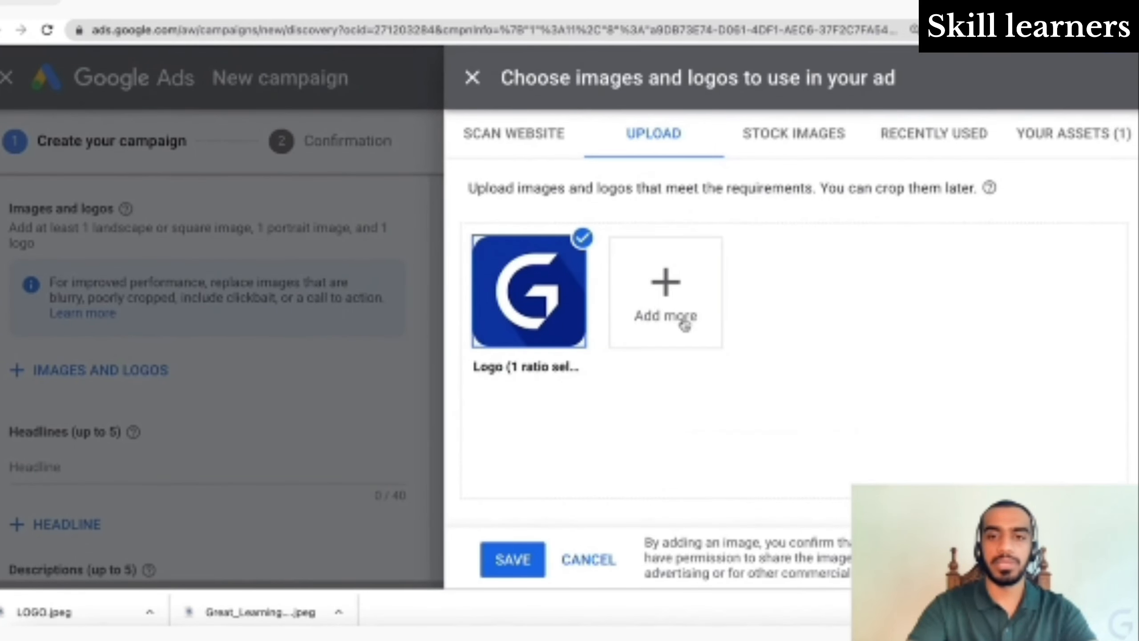
{"action": "left_click", "coordinate": [685, 326]}
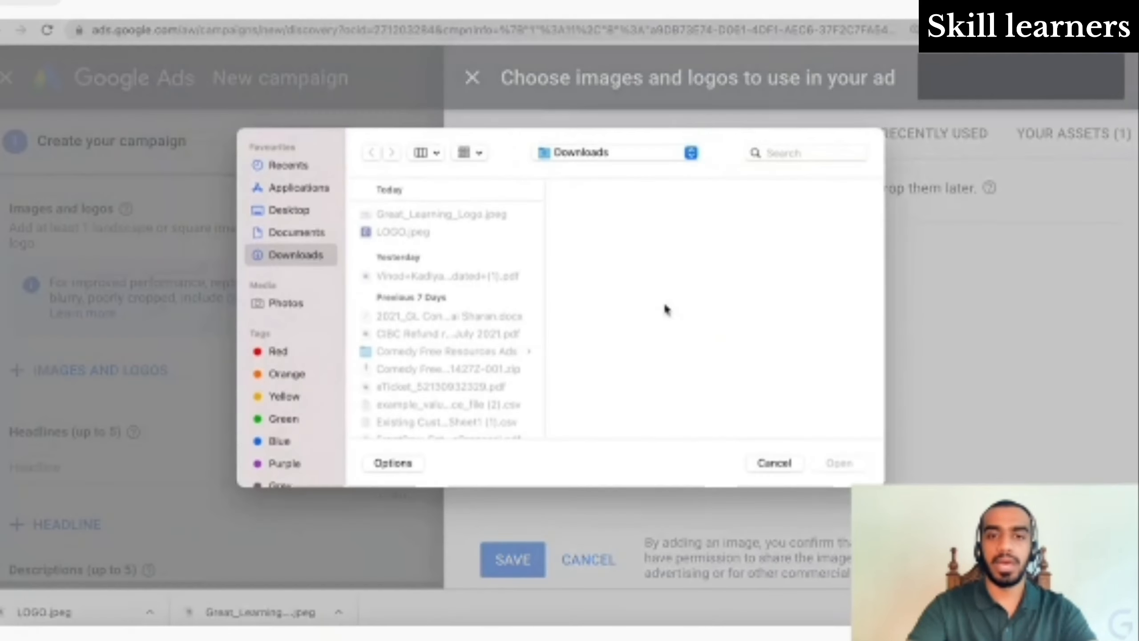
- Upload Great_Learning_Logo.jpeg as an ad image with only its 1.91:1 crop
{"action": "left_click", "coordinate": [437, 215]}
{"action": "double_click", "coordinate": [442, 219]}
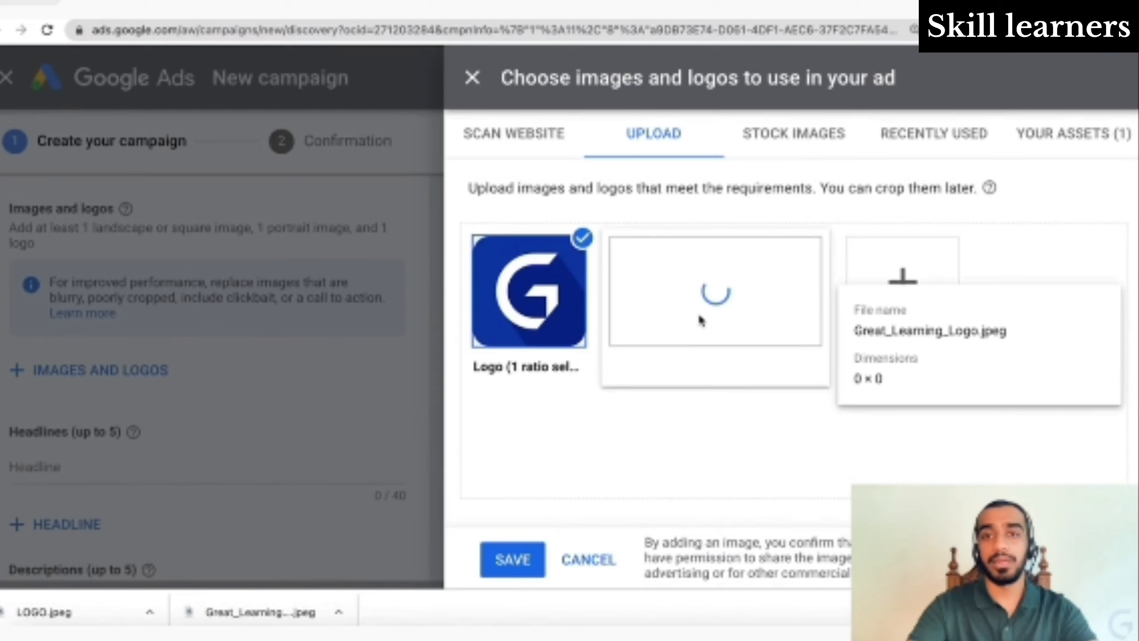
{"action": "left_click", "coordinate": [661, 366]}
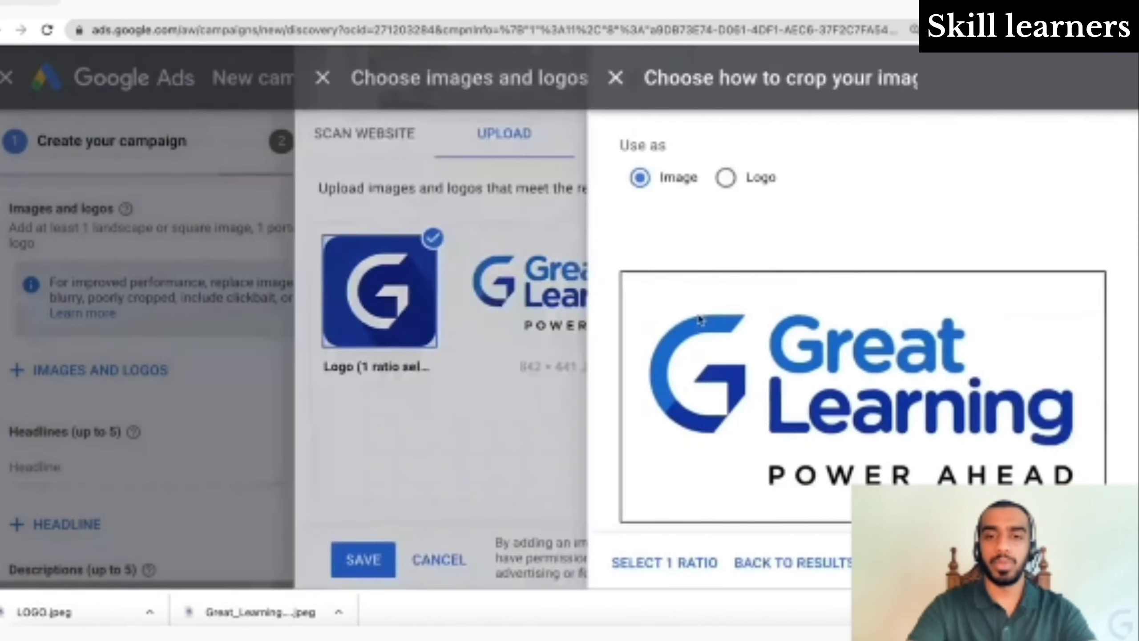
{"action": "scroll", "coordinate": [679, 426], "scroll_direction": "down", "scroll_amount": 3}
{"action": "scroll", "coordinate": [680, 428], "scroll_direction": "up", "scroll_amount": 2}
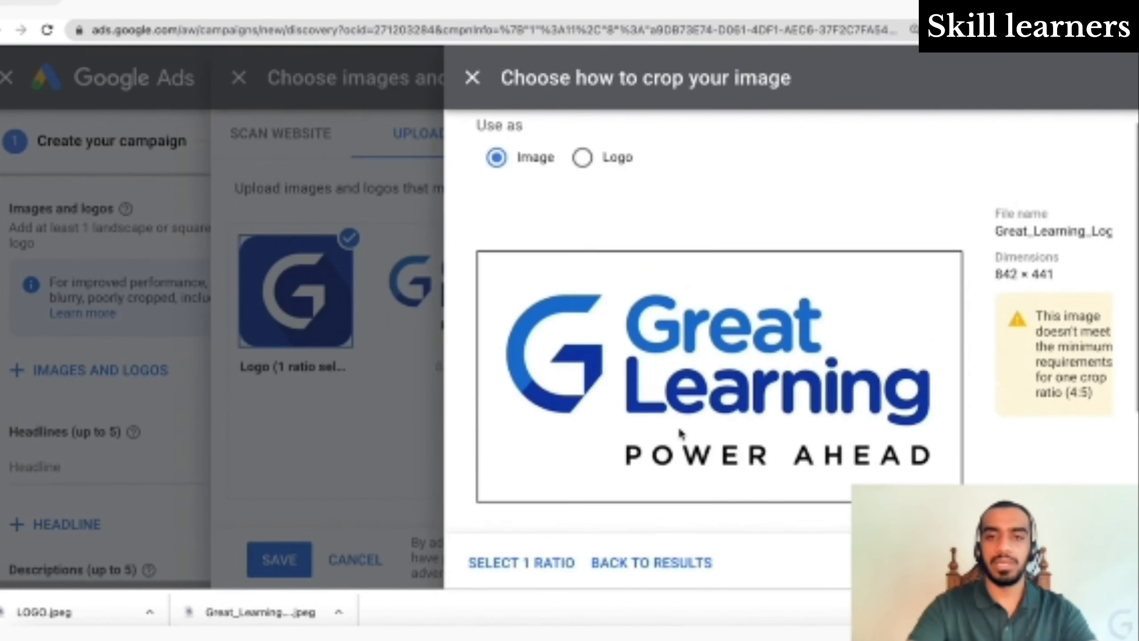
{"action": "scroll", "coordinate": [682, 433], "scroll_direction": "down", "scroll_amount": 1}
{"action": "scroll", "coordinate": [683, 434], "scroll_direction": "down", "scroll_amount": 3}
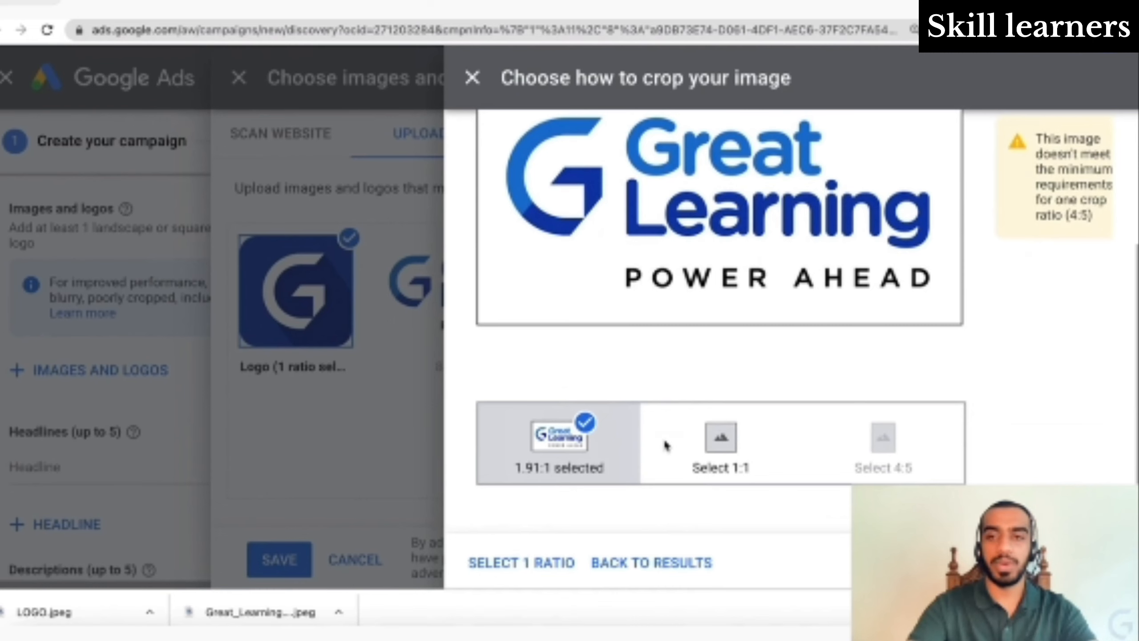
{"action": "scroll", "coordinate": [665, 445], "scroll_direction": "up", "scroll_amount": 2}
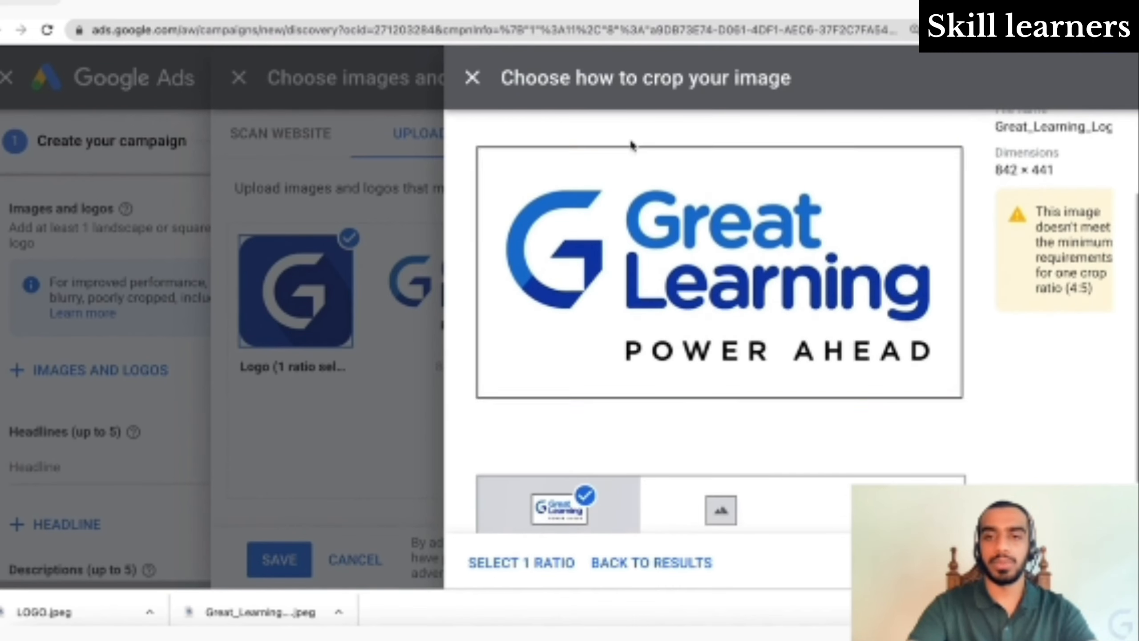
{"action": "scroll", "coordinate": [751, 495], "scroll_direction": "down", "scroll_amount": 2}
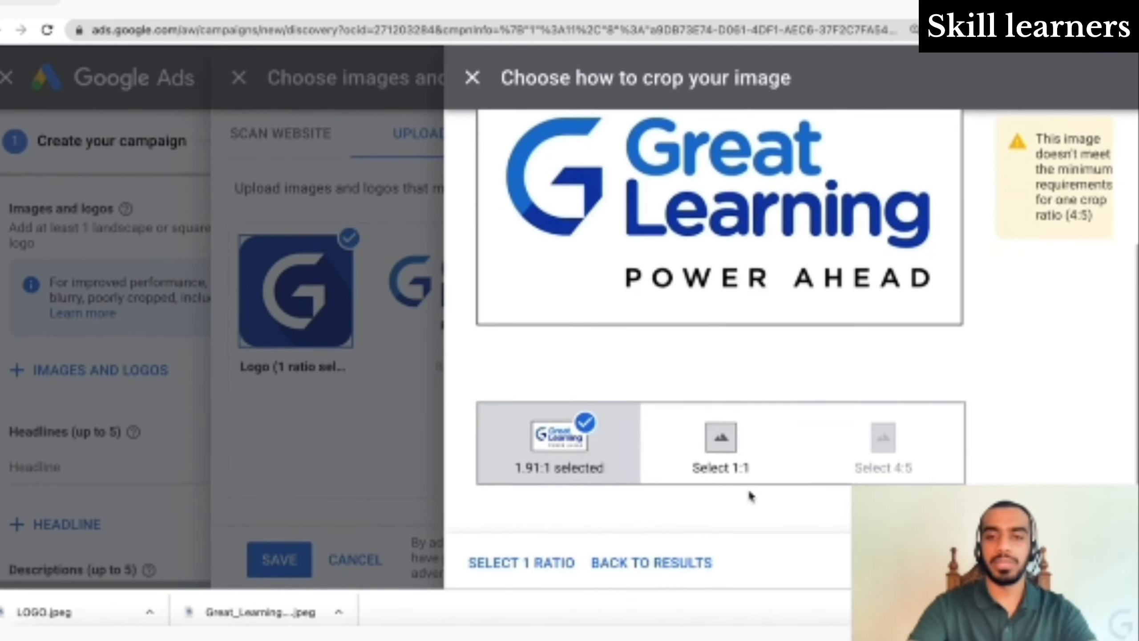
{"action": "left_click", "coordinate": [730, 458]}
{"action": "scroll", "coordinate": [731, 459], "scroll_direction": "up", "scroll_amount": 2}
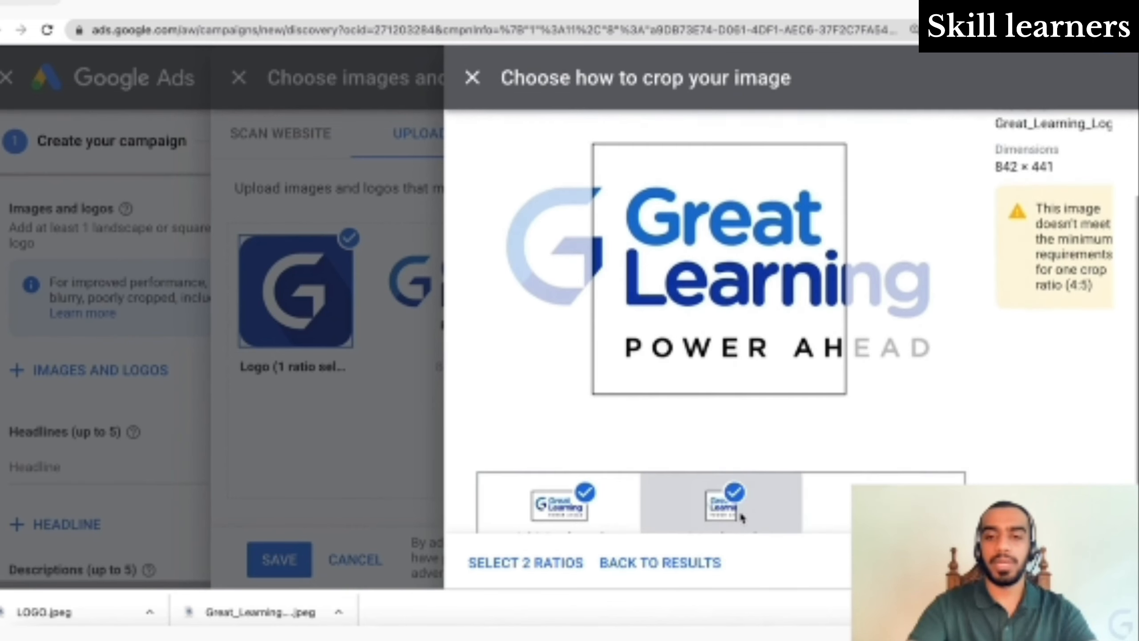
{"action": "left_click", "coordinate": [734, 493]}
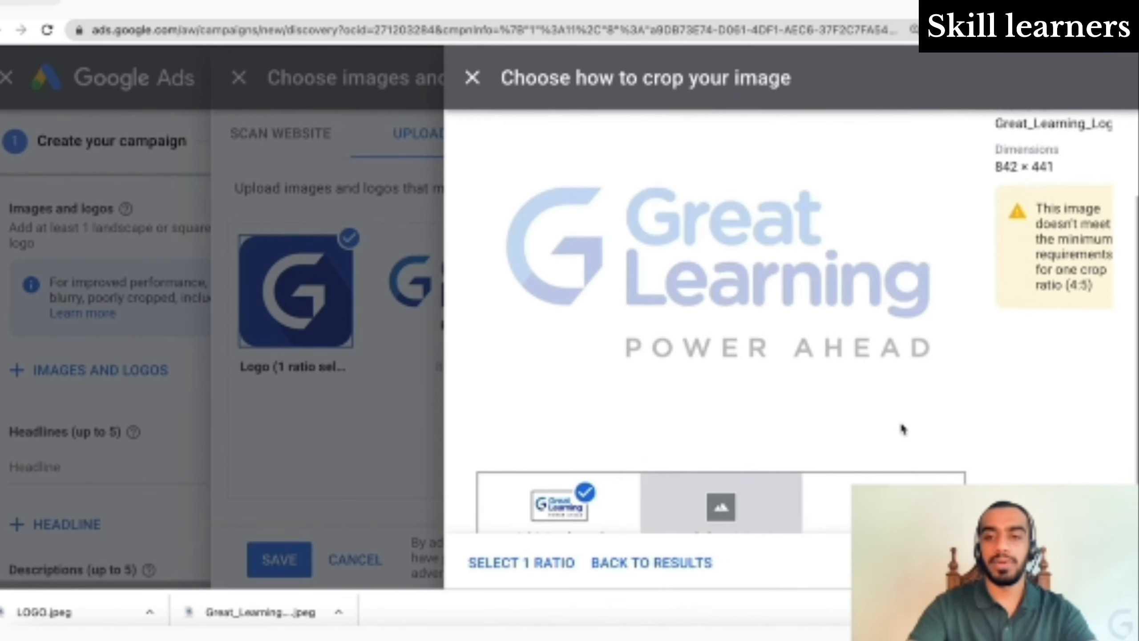
{"action": "scroll", "coordinate": [903, 408], "scroll_direction": "down", "scroll_amount": 2}
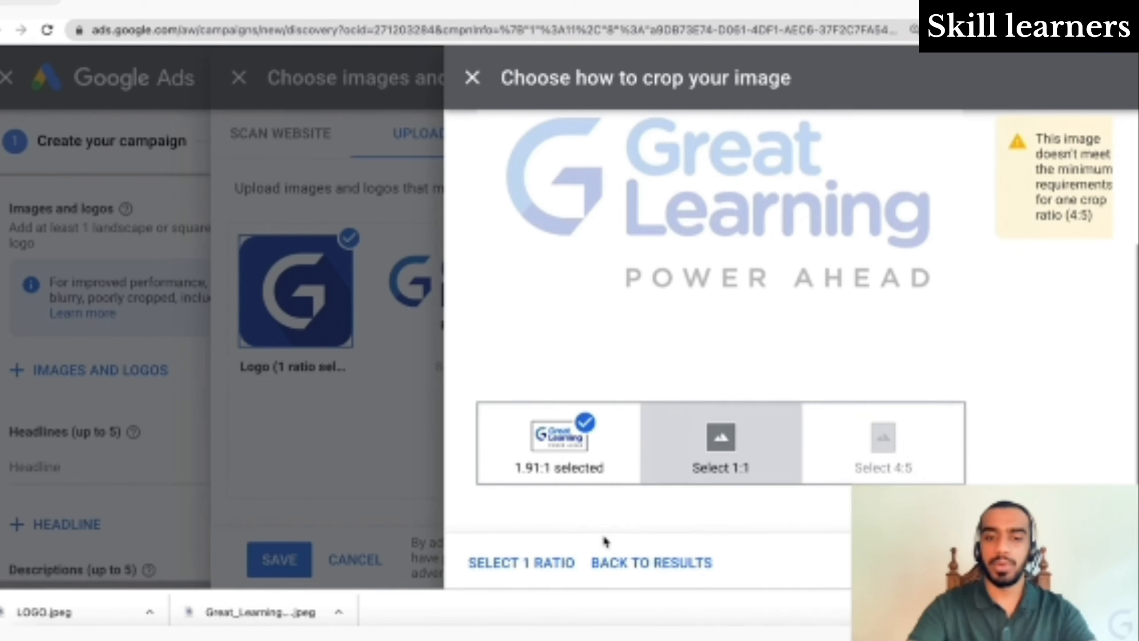
{"action": "left_click", "coordinate": [548, 574]}
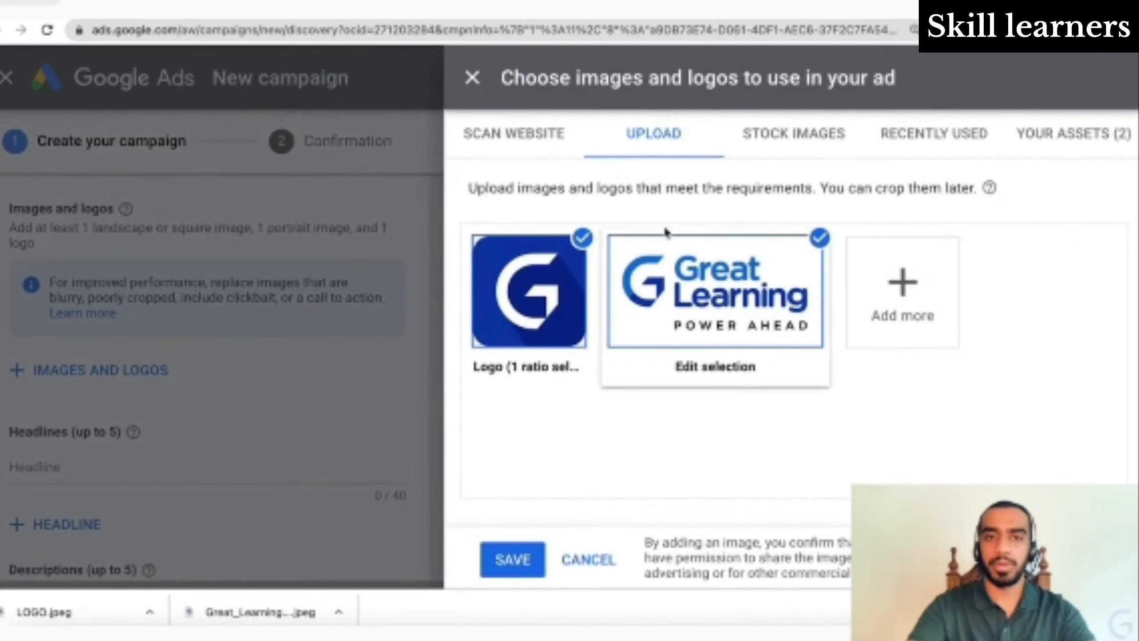
- Add the scanned campus photo with two crops, shifting the square one to include the Great Lakes logo
{"action": "left_click", "coordinate": [544, 146]}
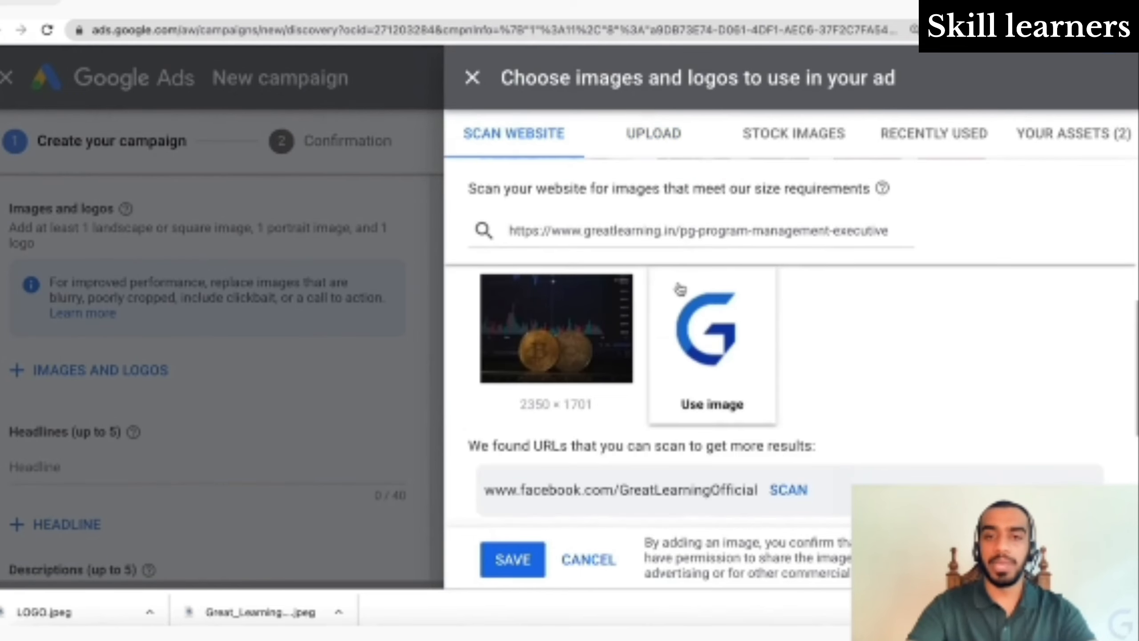
{"action": "scroll", "coordinate": [764, 367], "scroll_direction": "up", "scroll_amount": 6}
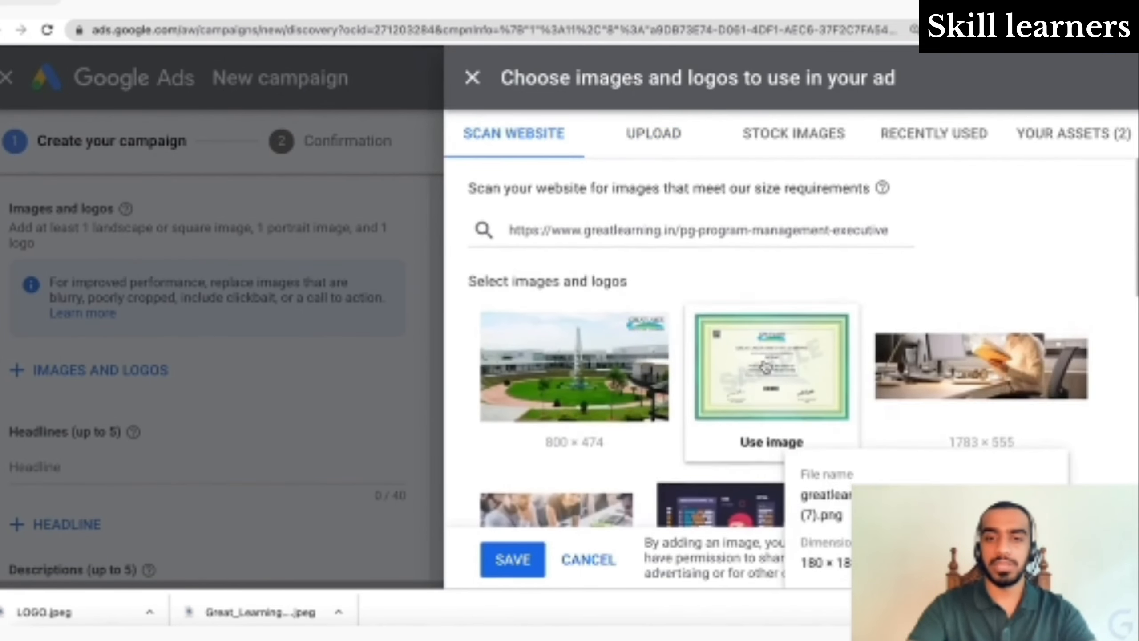
{"action": "left_click", "coordinate": [650, 365]}
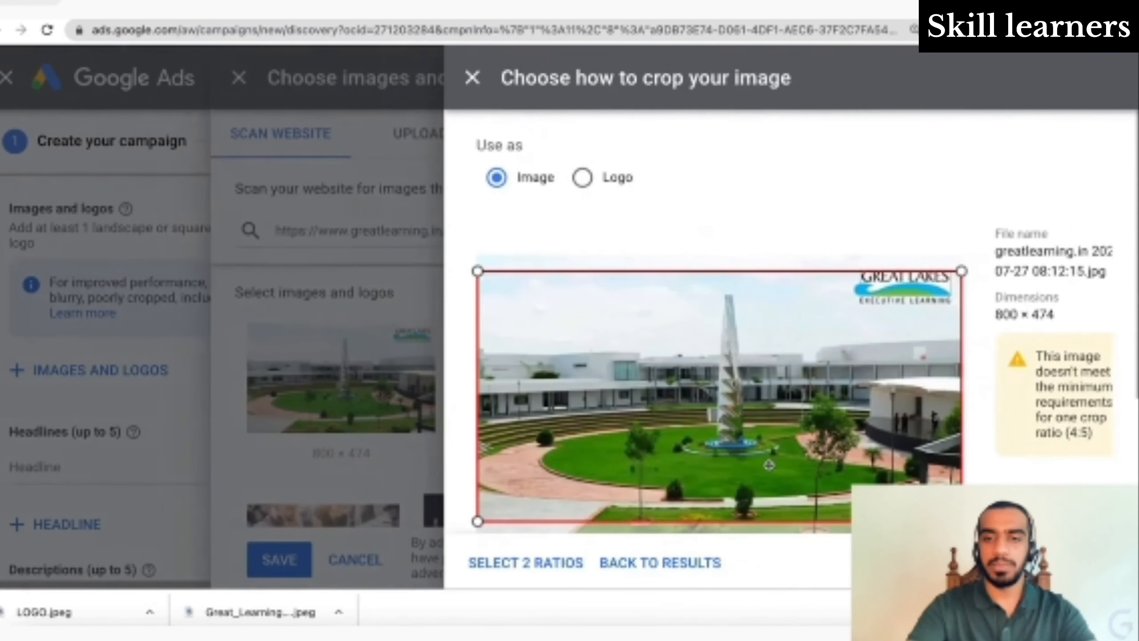
{"action": "left_click", "coordinate": [478, 271]}
{"action": "left_click_drag", "start_coordinate": [576, 352], "coordinate": [575, 337]}
{"action": "scroll", "coordinate": [680, 452], "scroll_direction": "down", "scroll_amount": 4}
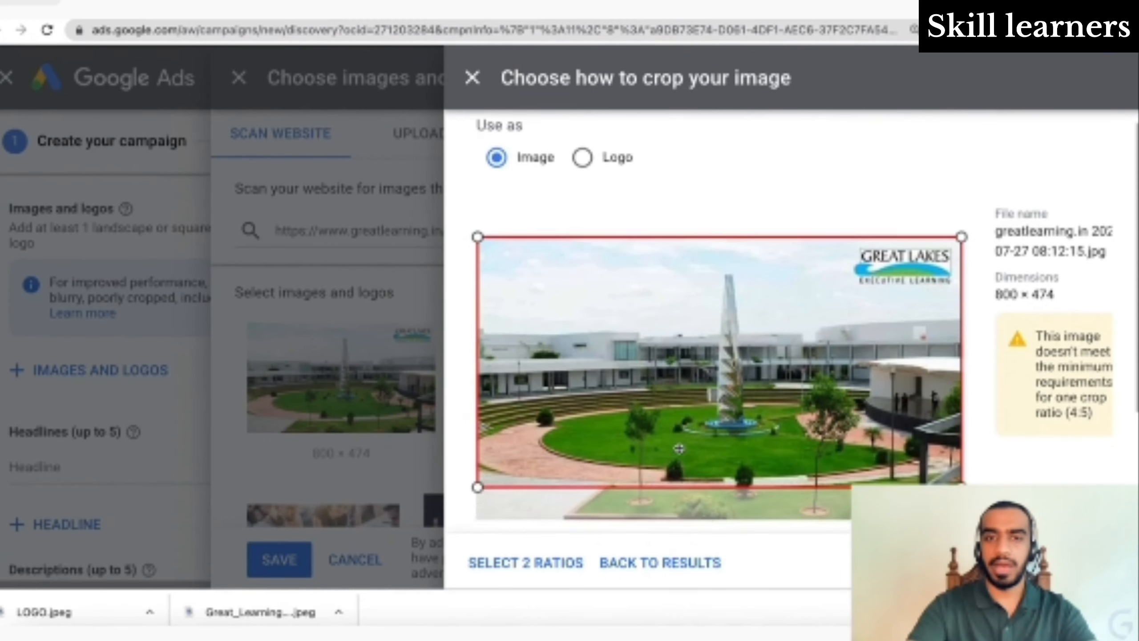
{"action": "scroll", "coordinate": [679, 452], "scroll_direction": "up", "scroll_amount": 3}
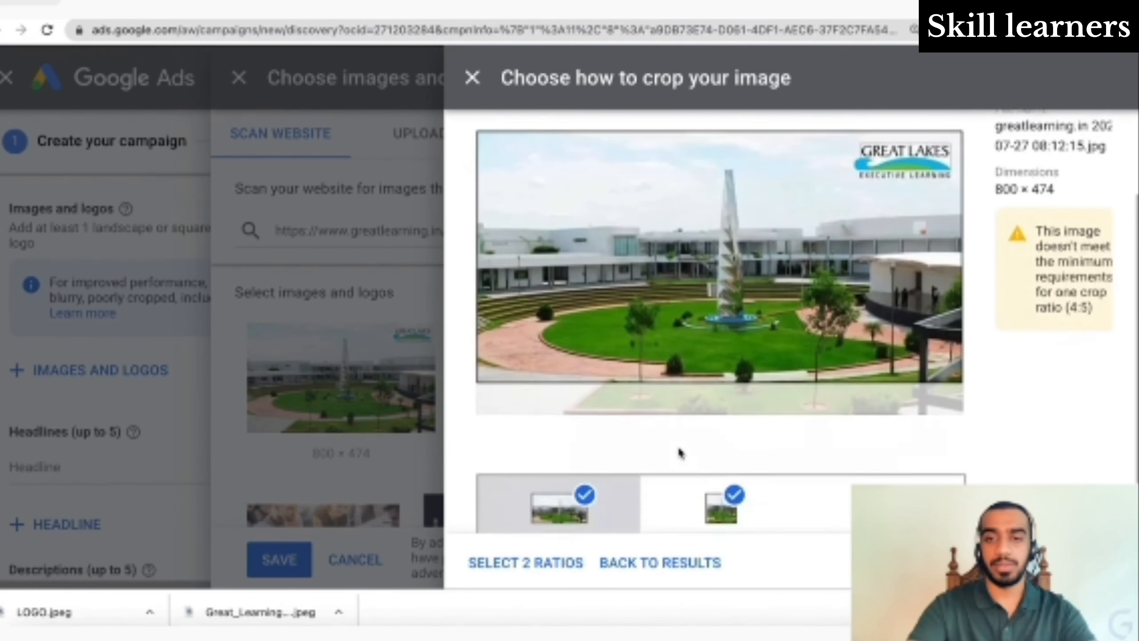
{"action": "scroll", "coordinate": [679, 451], "scroll_direction": "down", "scroll_amount": 3}
{"action": "scroll", "coordinate": [679, 451], "scroll_direction": "up", "scroll_amount": 3}
{"action": "scroll", "coordinate": [679, 452], "scroll_direction": "down", "scroll_amount": 3}
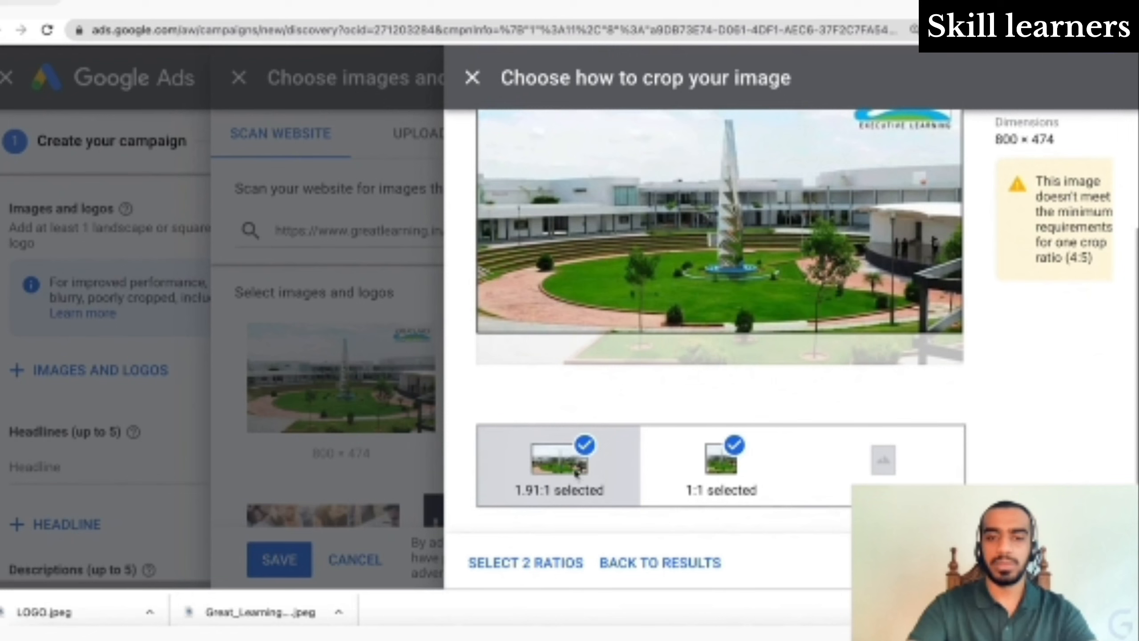
{"action": "scroll", "coordinate": [674, 399], "scroll_direction": "up", "scroll_amount": 3}
{"action": "scroll", "coordinate": [674, 399], "scroll_direction": "down", "scroll_amount": 3}
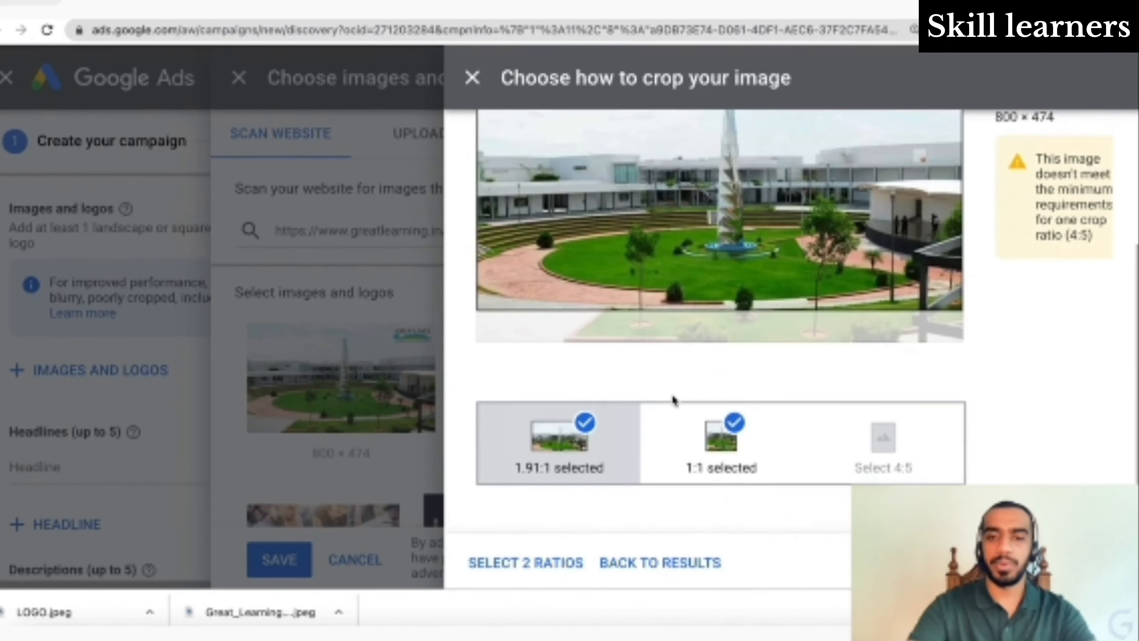
{"action": "left_click", "coordinate": [717, 460]}
{"action": "scroll", "coordinate": [814, 178], "scroll_direction": "up", "scroll_amount": 3}
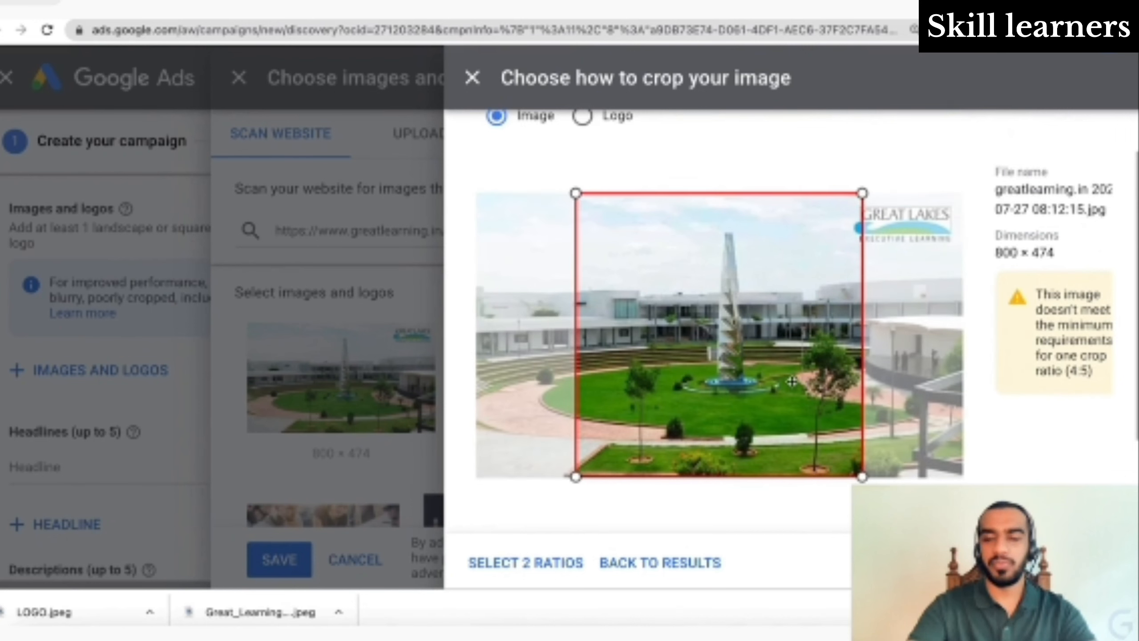
{"action": "left_click_drag", "start_coordinate": [734, 363], "coordinate": [829, 350]}
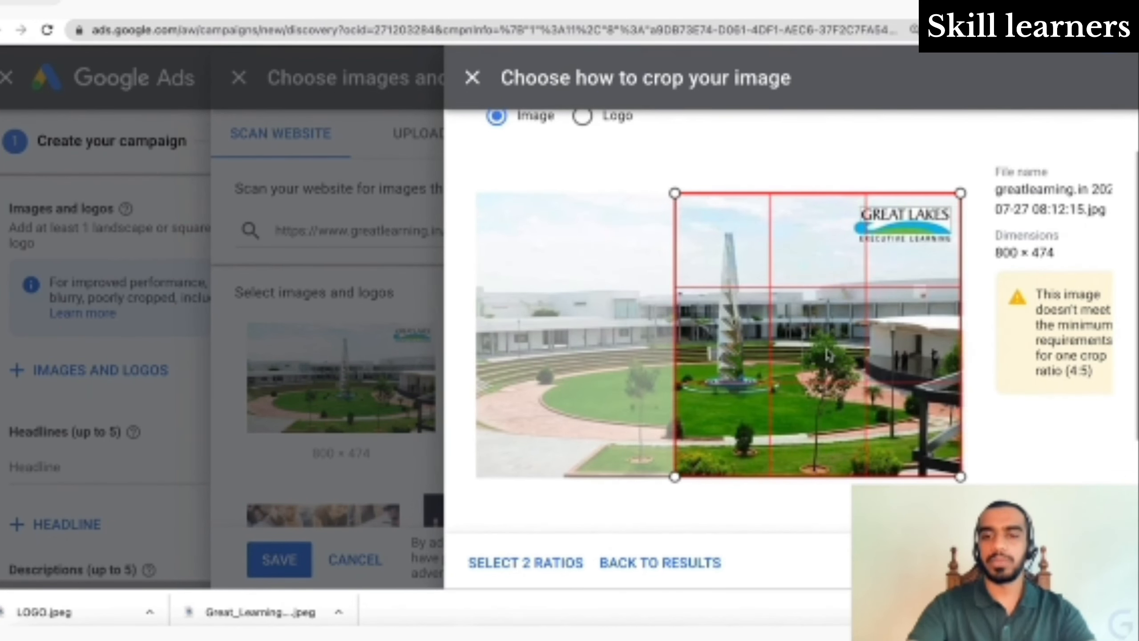
{"action": "scroll", "coordinate": [601, 341], "scroll_direction": "down", "scroll_amount": 3}
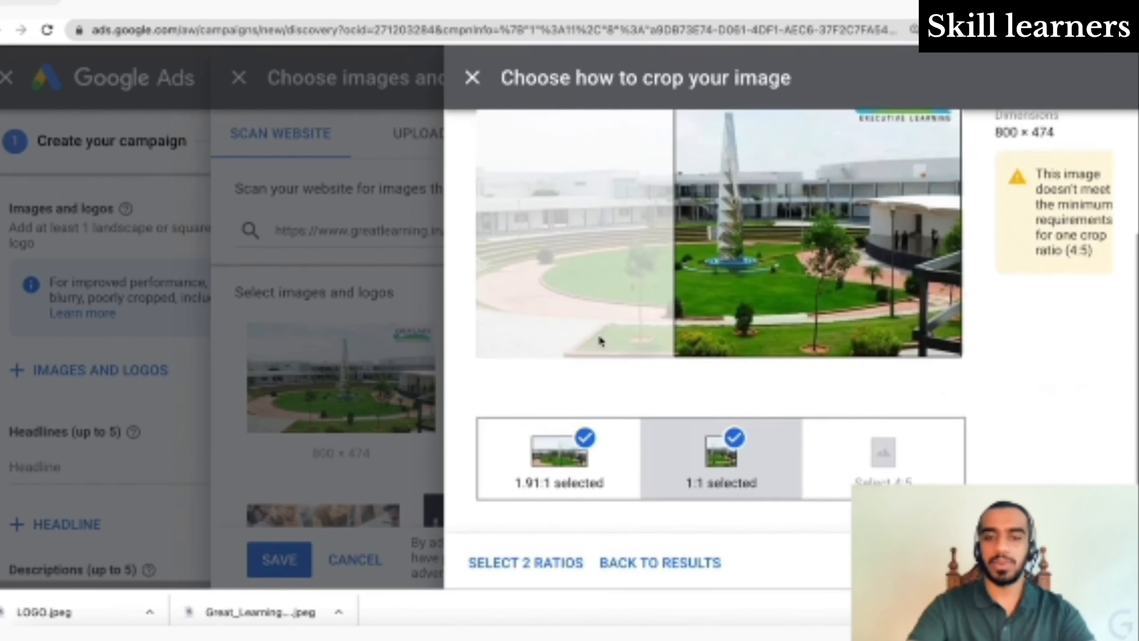
{"action": "left_click", "coordinate": [582, 544]}
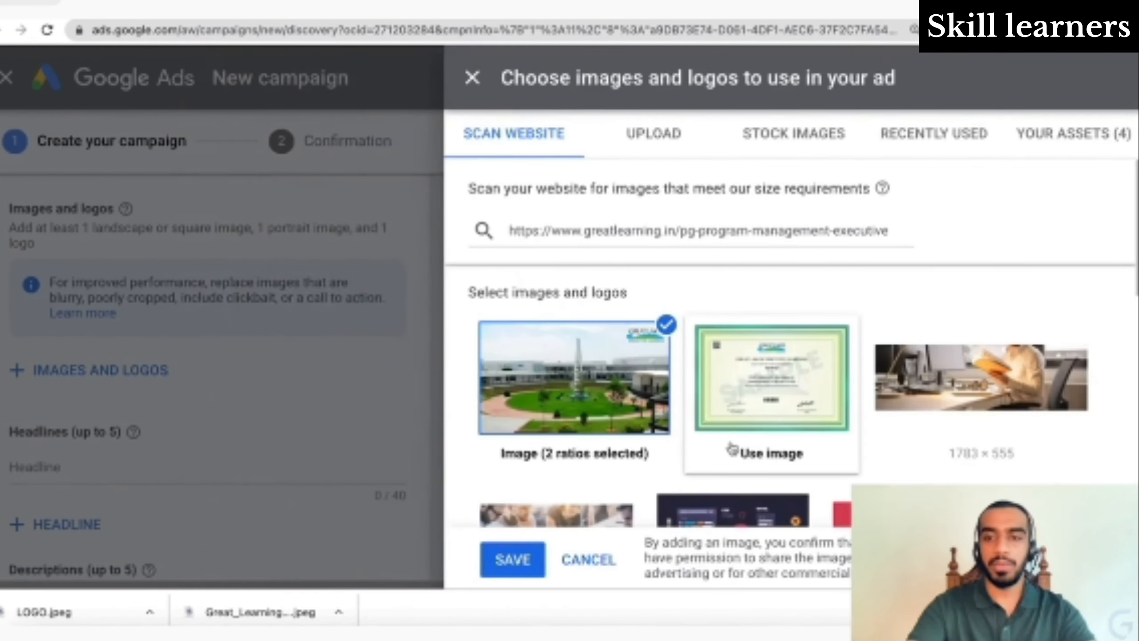
- Add the 1200 × 630 team-at-table photo with three crops, adjusting the 1:1 and 4:5 framing
{"action": "scroll", "coordinate": [732, 449], "scroll_direction": "down", "scroll_amount": 3}
{"action": "left_click", "coordinate": [732, 483]}
{"action": "scroll", "coordinate": [800, 367], "scroll_direction": "down", "scroll_amount": 2}
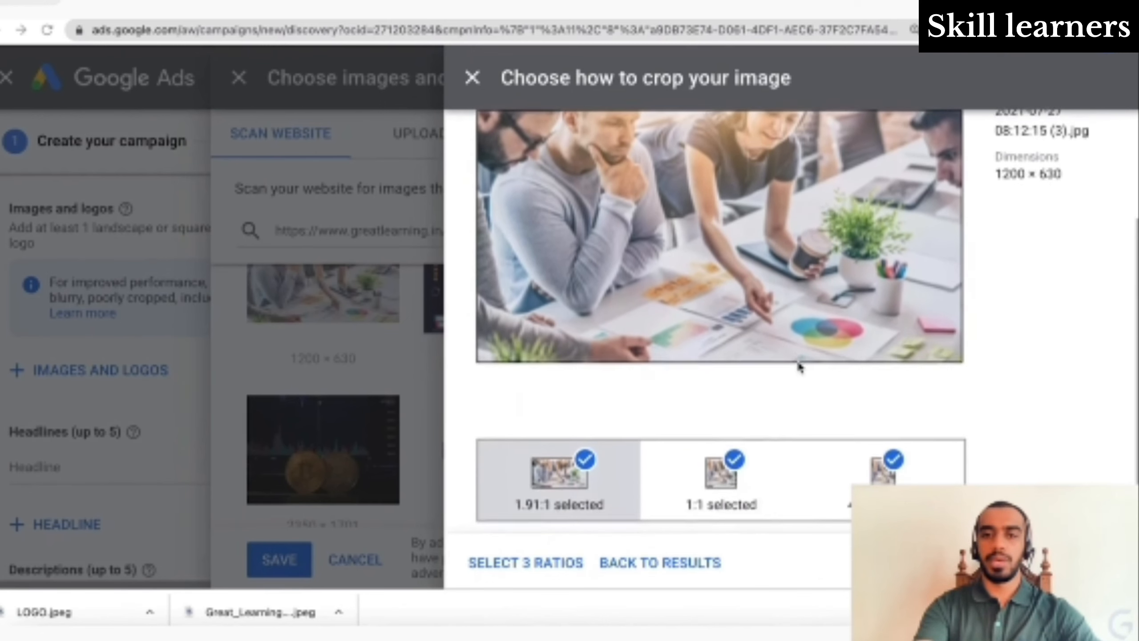
{"action": "scroll", "coordinate": [799, 367], "scroll_direction": "down", "scroll_amount": 1}
{"action": "scroll", "coordinate": [800, 367], "scroll_direction": "up", "scroll_amount": 2}
{"action": "scroll", "coordinate": [799, 367], "scroll_direction": "down", "scroll_amount": 2}
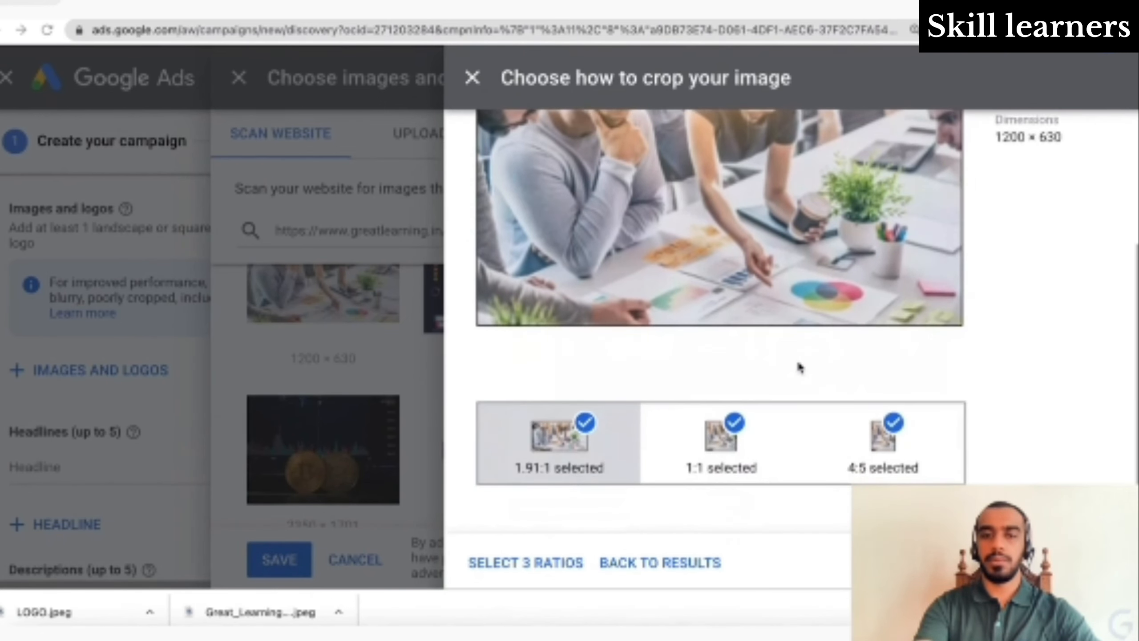
{"action": "scroll", "coordinate": [667, 402], "scroll_direction": "up", "scroll_amount": 1}
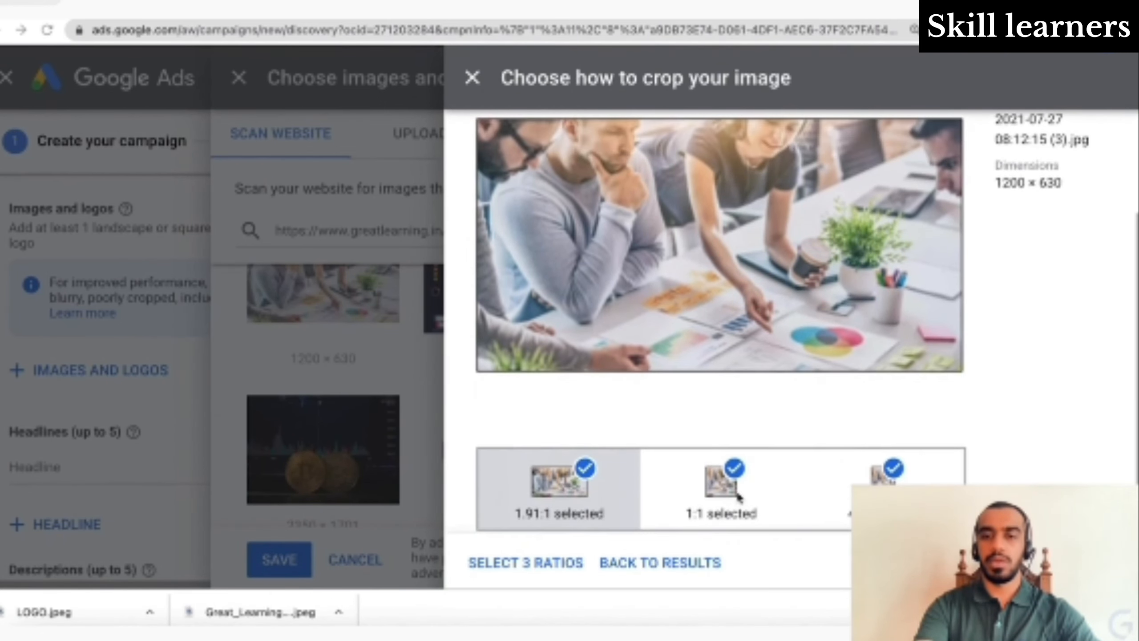
{"action": "left_click", "coordinate": [716, 493]}
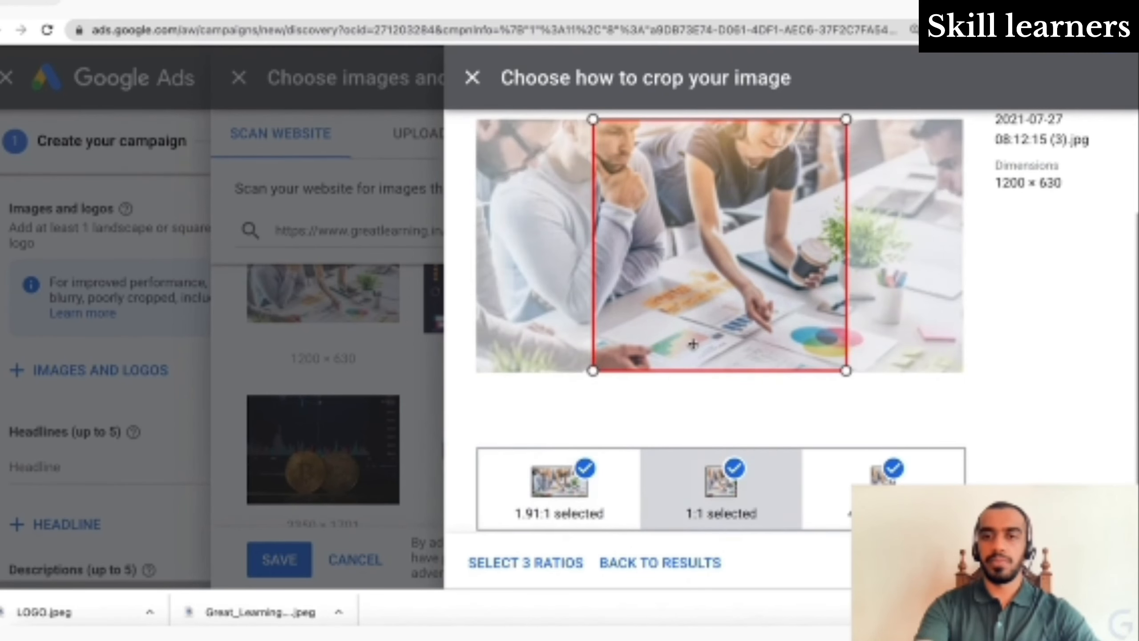
{"action": "left_click_drag", "start_coordinate": [686, 270], "coordinate": [646, 269]}
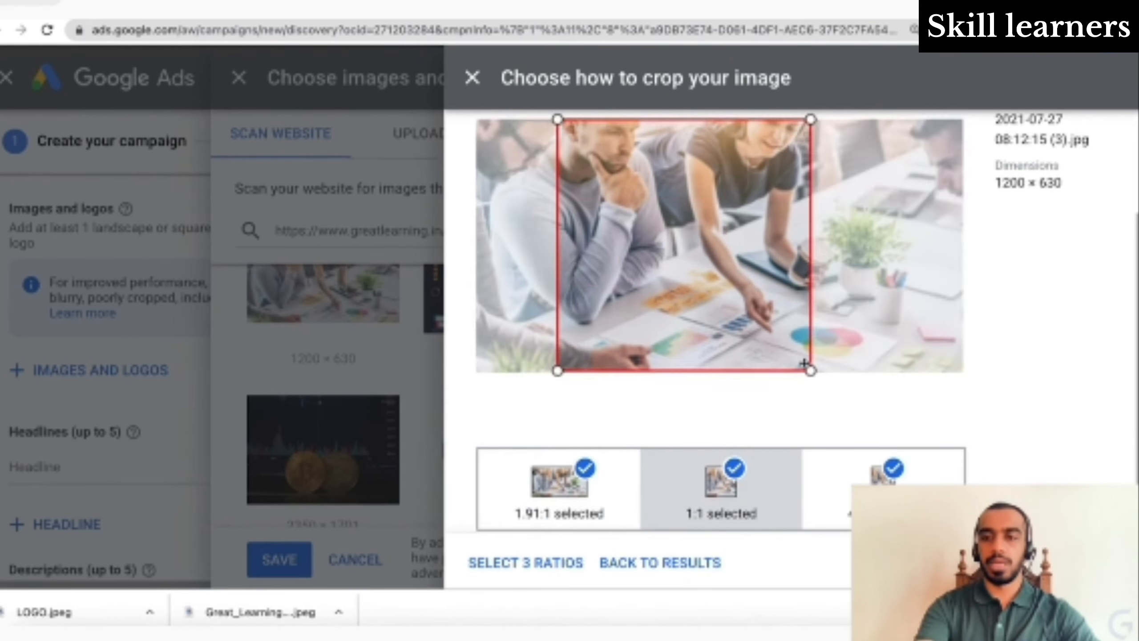
{"action": "left_click", "coordinate": [871, 479]}
{"action": "left_click_drag", "start_coordinate": [781, 293], "coordinate": [822, 293]}
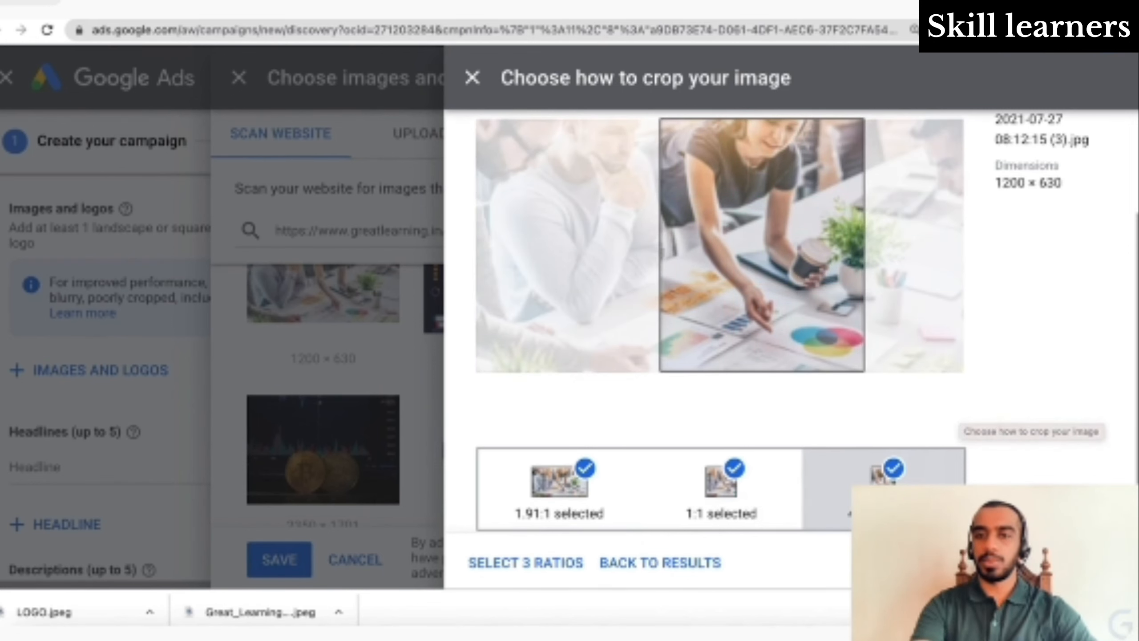
{"action": "left_click_drag", "start_coordinate": [789, 185], "coordinate": [788, 191]}
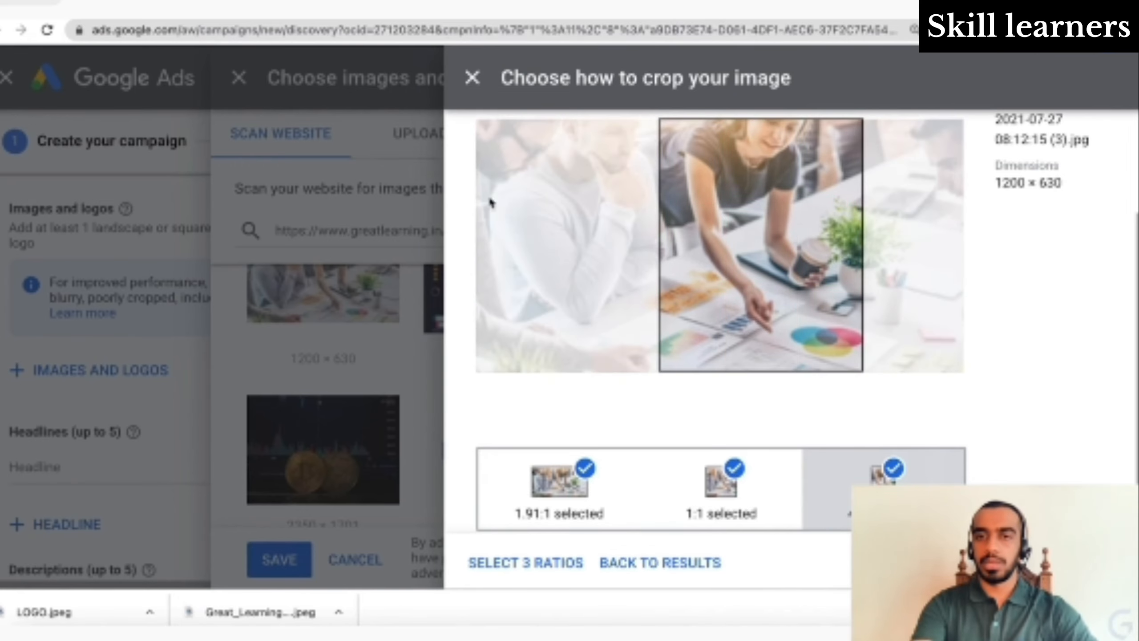
{"action": "left_click", "coordinate": [509, 567]}
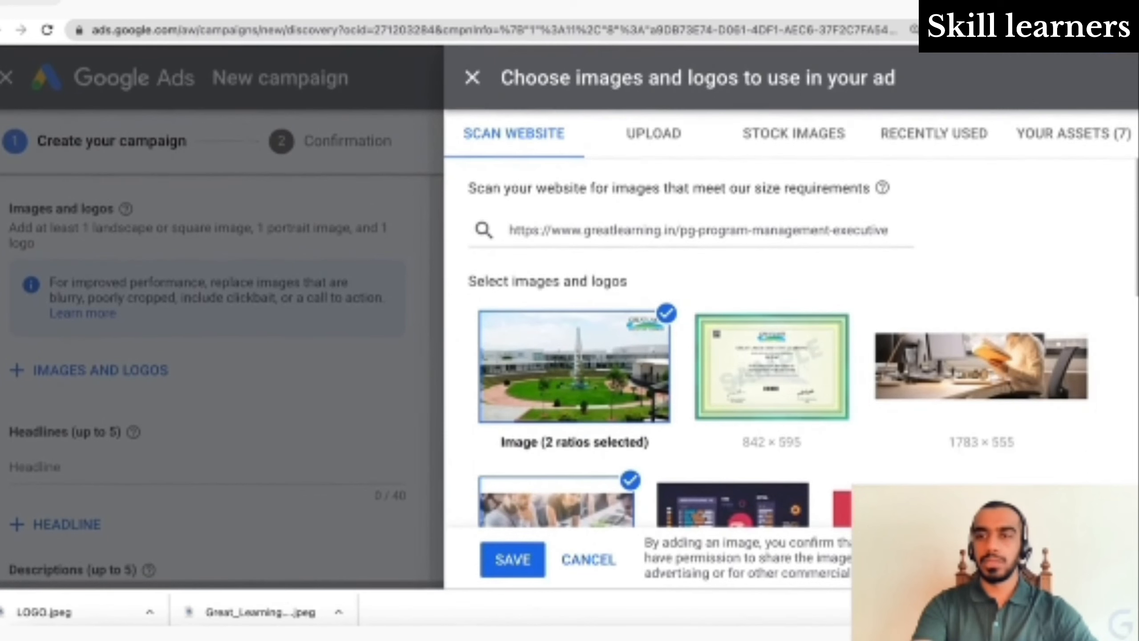
- Show the seven assets selected for the ad
{"action": "left_click", "coordinate": [1086, 133]}
{"action": "scroll", "coordinate": [831, 379], "scroll_direction": "down", "scroll_amount": 10}
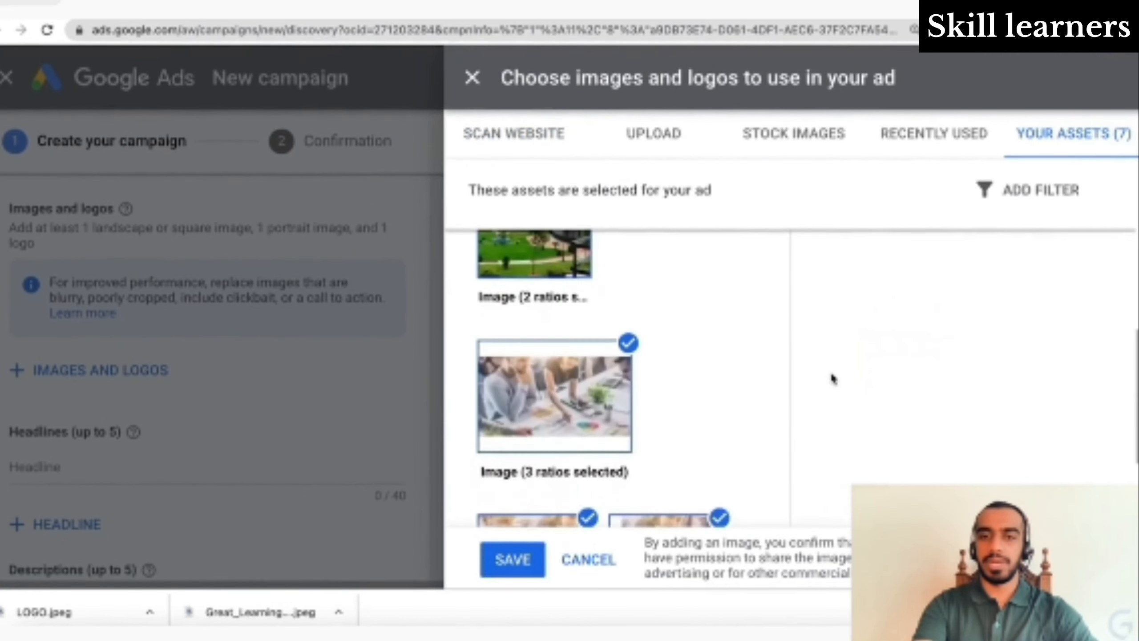
{"action": "scroll", "coordinate": [831, 379], "scroll_direction": "up", "scroll_amount": 10}
- Search stock images for 'digital marketing' and preview the DIGITAL MARKETING image
{"action": "left_click", "coordinate": [809, 133]}
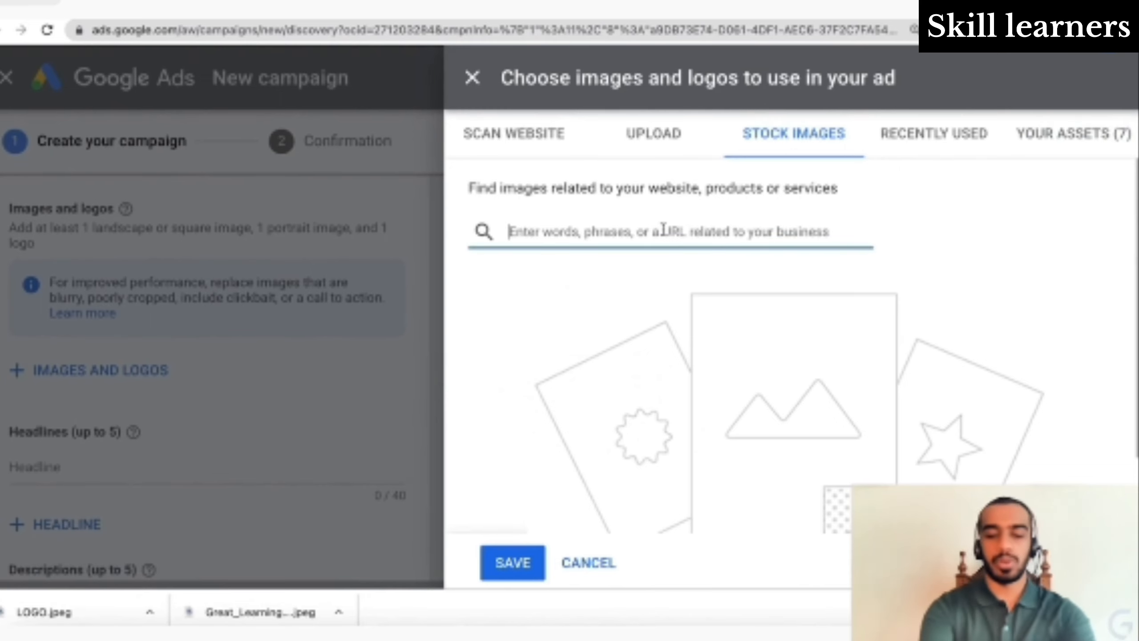
{"action": "type", "text": "digital"}
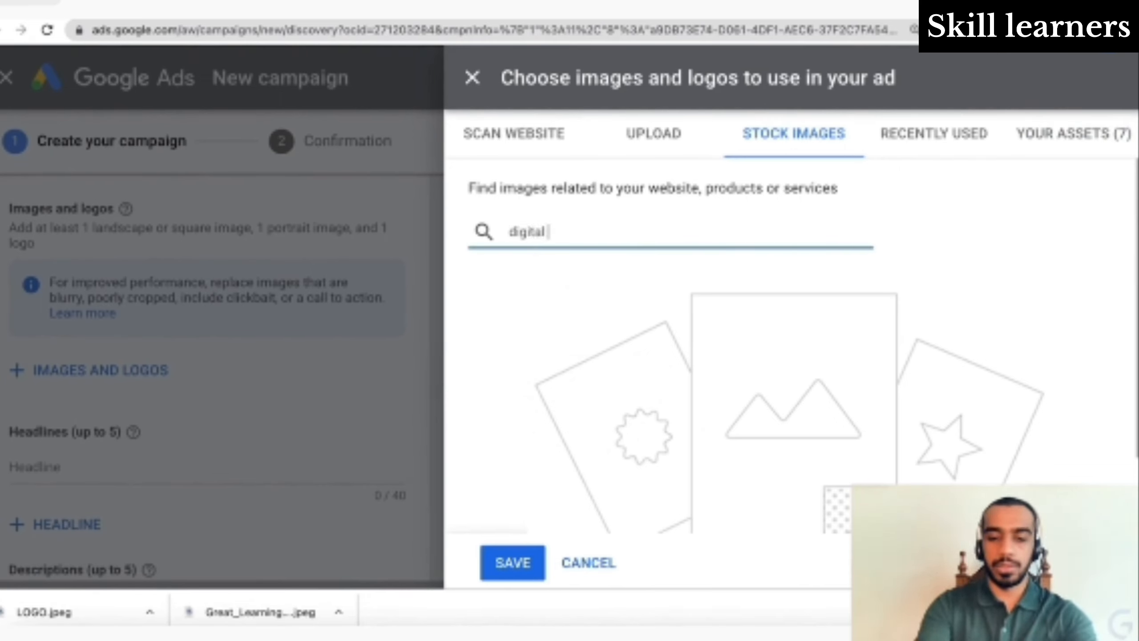
{"action": "type", "text": " marketing"}
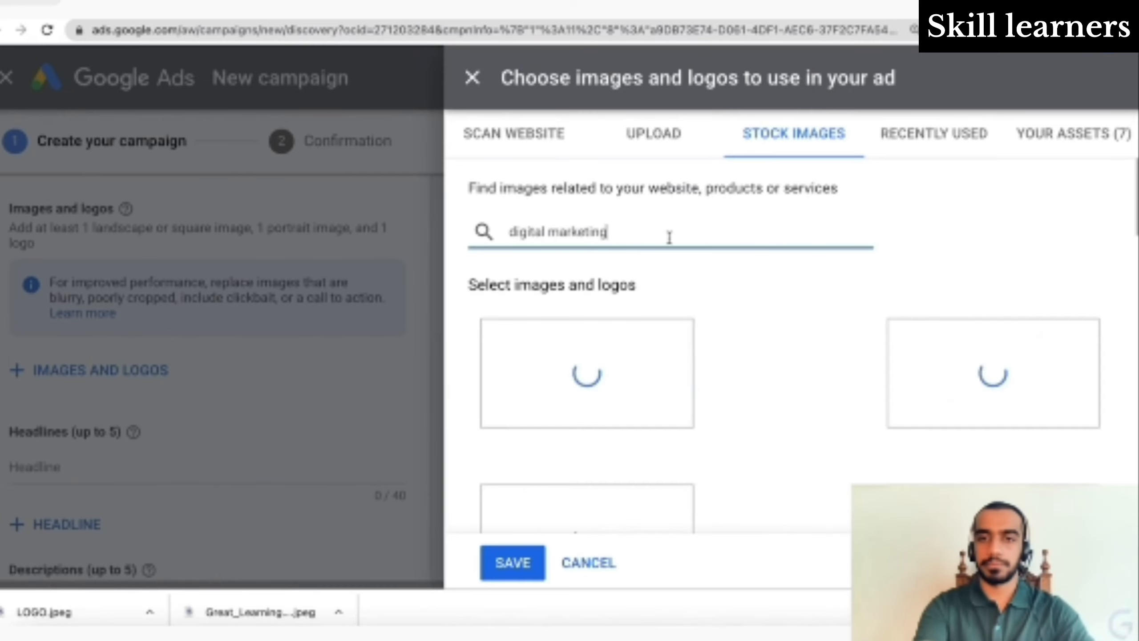
{"action": "scroll", "coordinate": [669, 237], "scroll_direction": "down", "scroll_amount": 5}
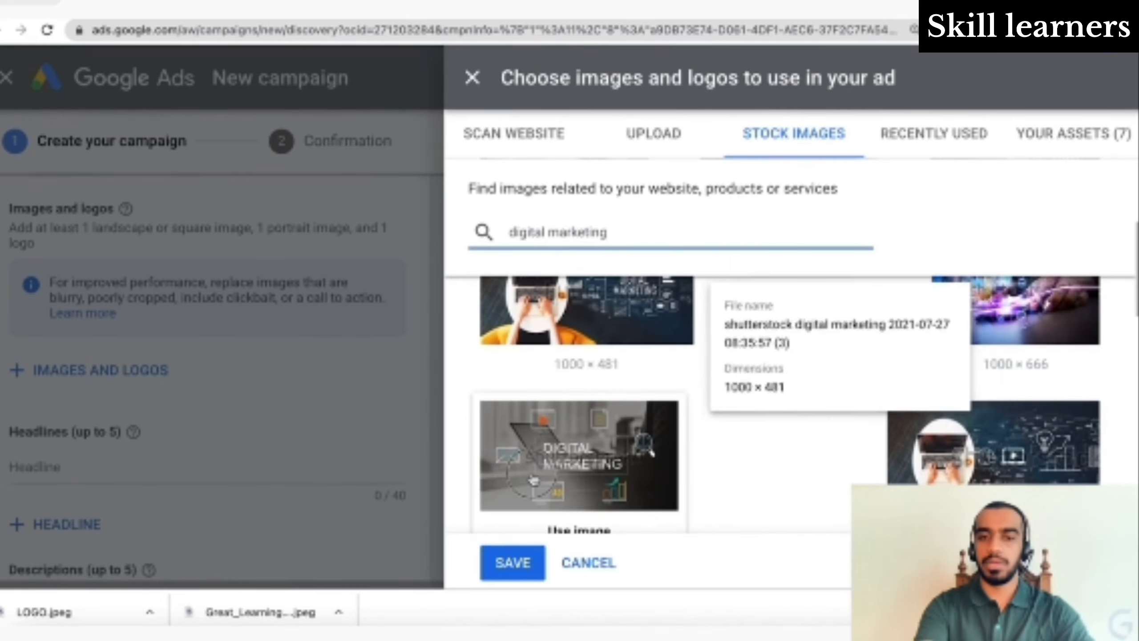
{"action": "left_click", "coordinate": [540, 482]}
{"action": "scroll", "coordinate": [726, 348], "scroll_direction": "down", "scroll_amount": 5}
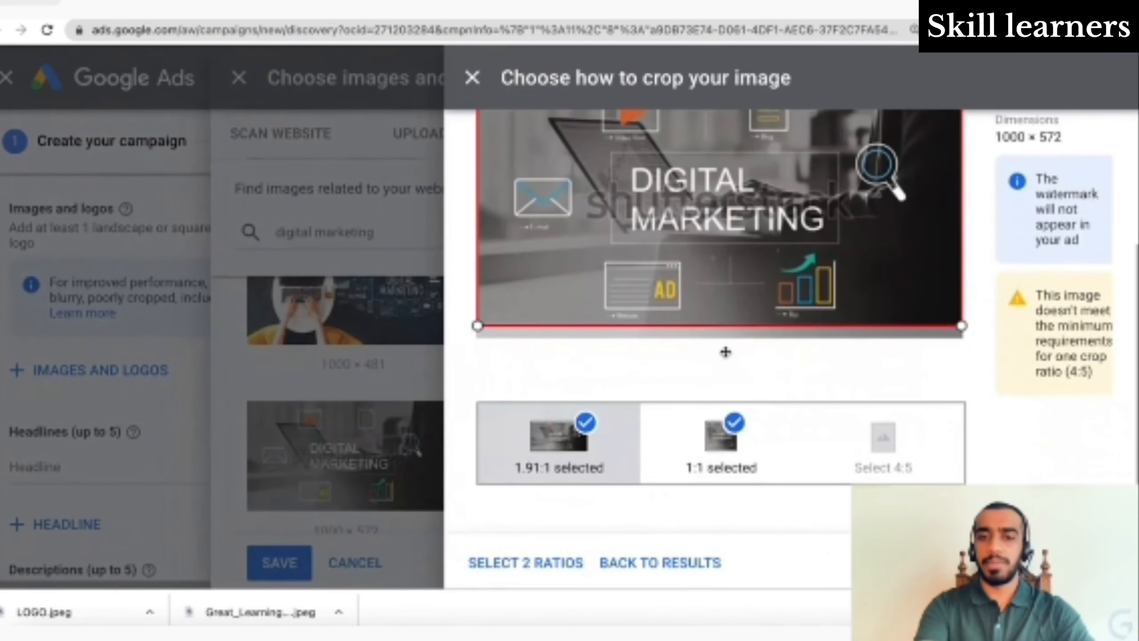
{"action": "scroll", "coordinate": [727, 351], "scroll_direction": "up", "scroll_amount": 5}
{"action": "left_click", "coordinate": [478, 94]}
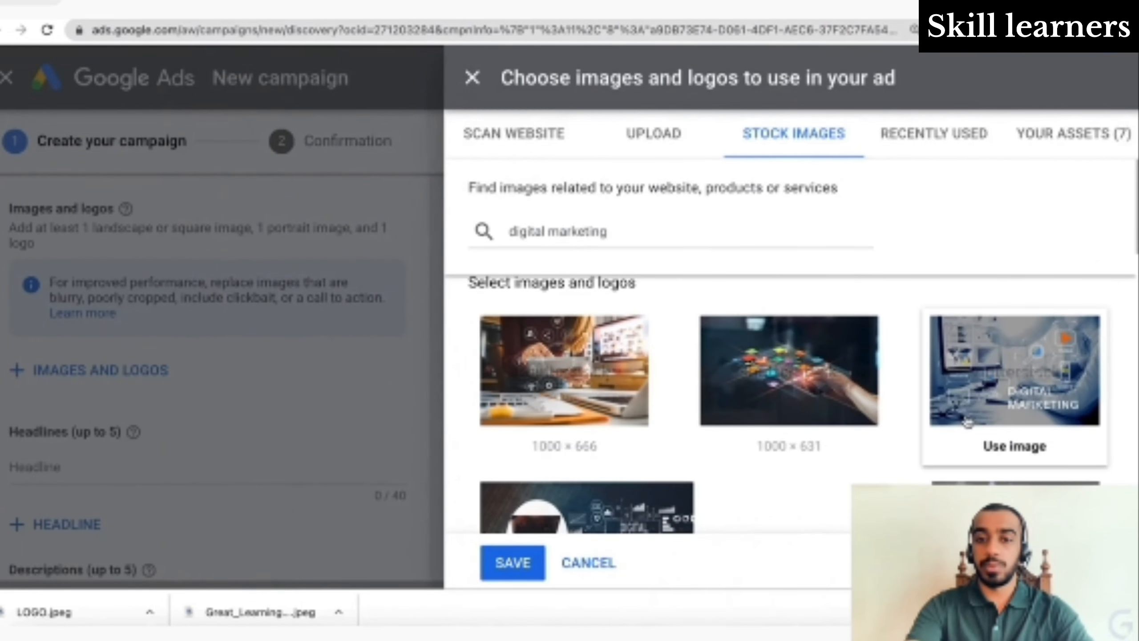
{"action": "mouse_move", "coordinate": [968, 422]}
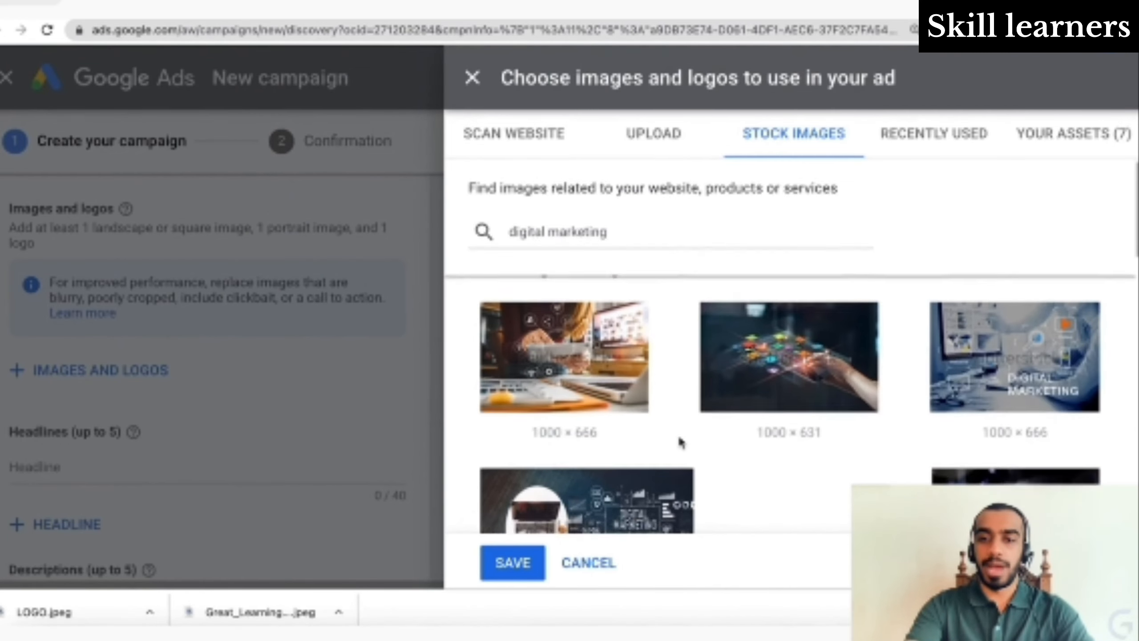
{"action": "scroll", "coordinate": [682, 442], "scroll_direction": "down", "scroll_amount": 3}
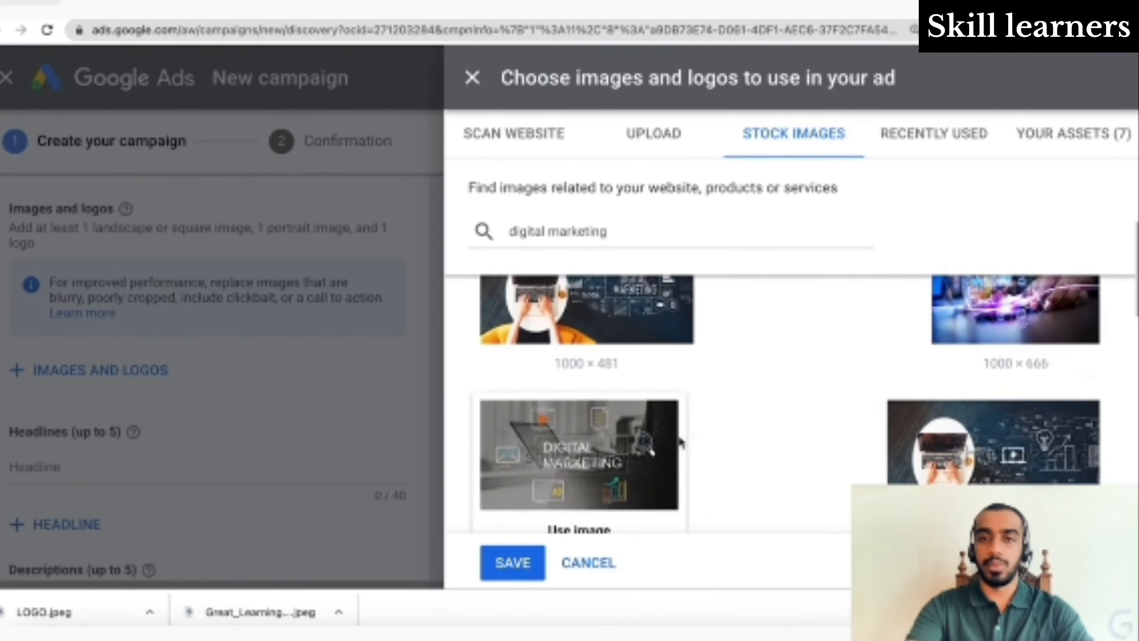
{"action": "scroll", "coordinate": [681, 442], "scroll_direction": "down", "scroll_amount": 3}
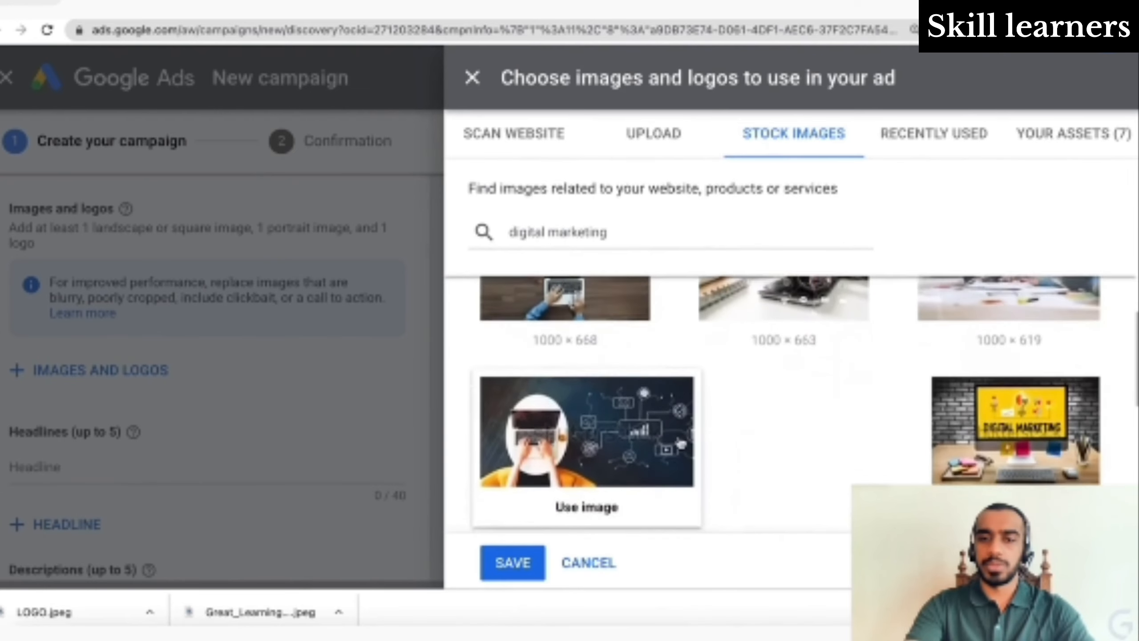
{"action": "scroll", "coordinate": [681, 443], "scroll_direction": "up", "scroll_amount": 3}
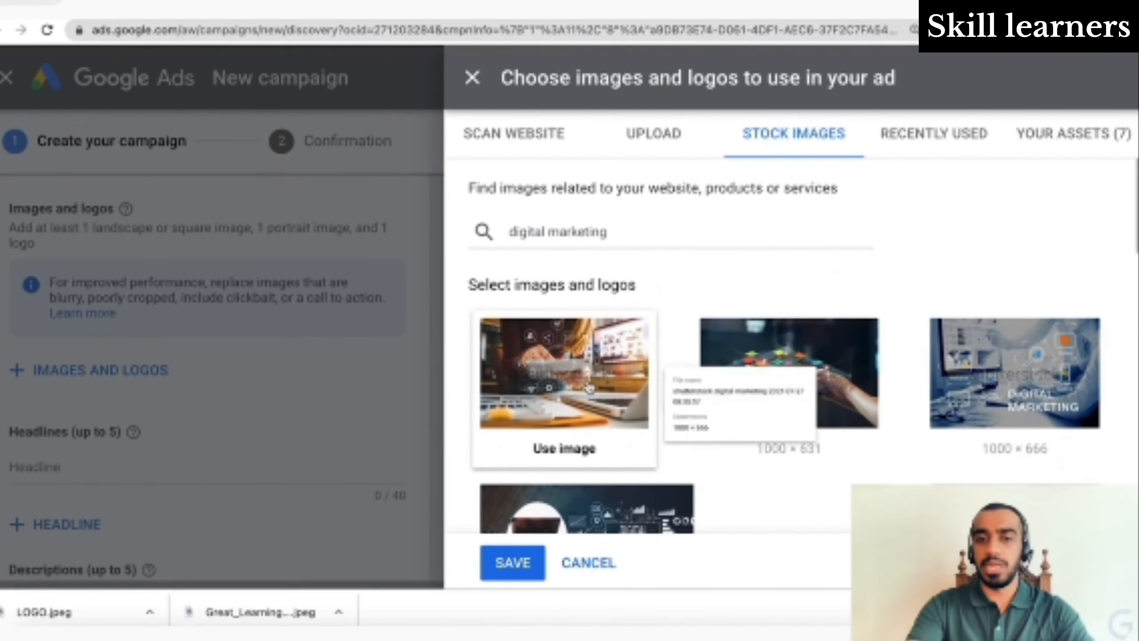
- Add the laptop-with-icons stock photo in all three crop ratios and save the images
{"action": "left_click", "coordinate": [590, 390]}
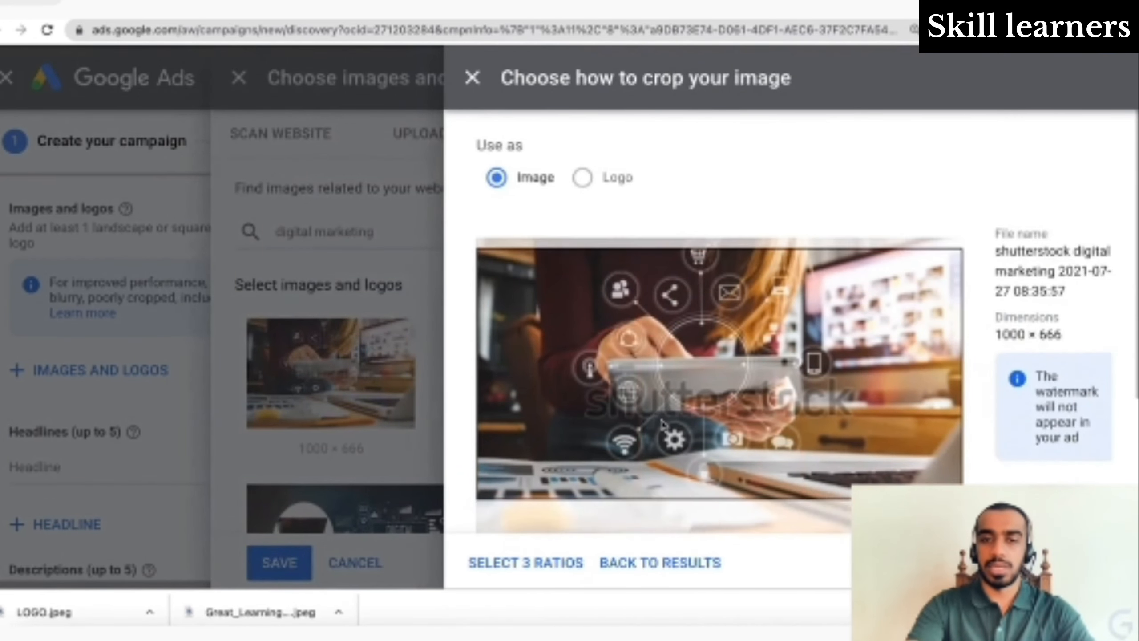
{"action": "scroll", "coordinate": [663, 427], "scroll_direction": "down", "scroll_amount": 4}
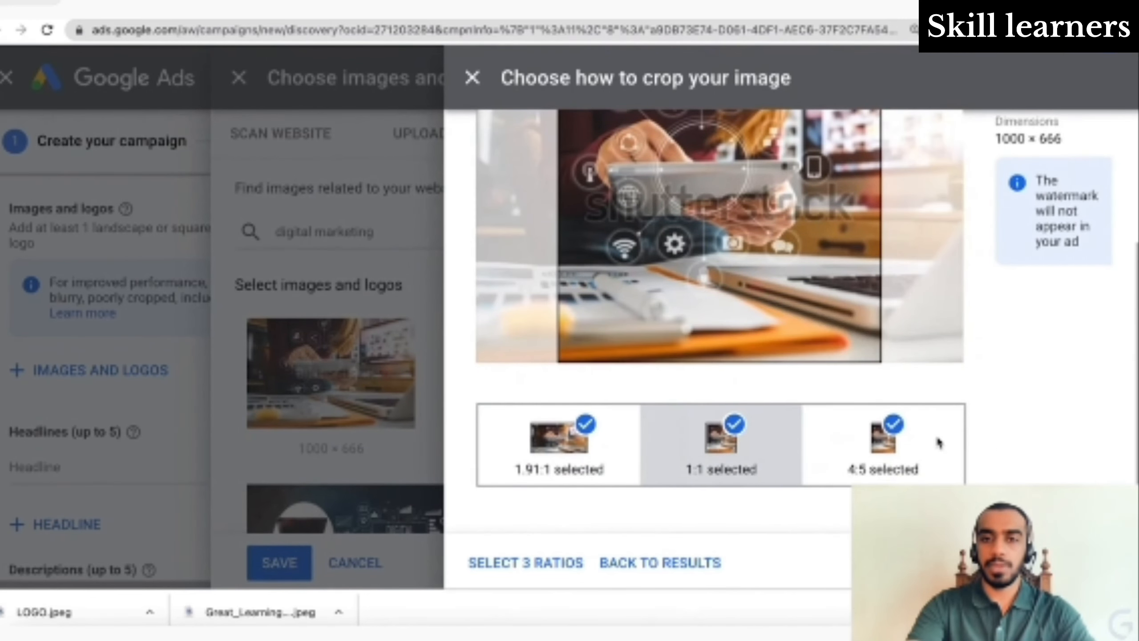
{"action": "scroll", "coordinate": [939, 444], "scroll_direction": "up", "scroll_amount": 3}
{"action": "left_click_drag", "start_coordinate": [817, 350], "coordinate": [766, 366]}
{"action": "scroll", "coordinate": [765, 367], "scroll_direction": "down", "scroll_amount": 3}
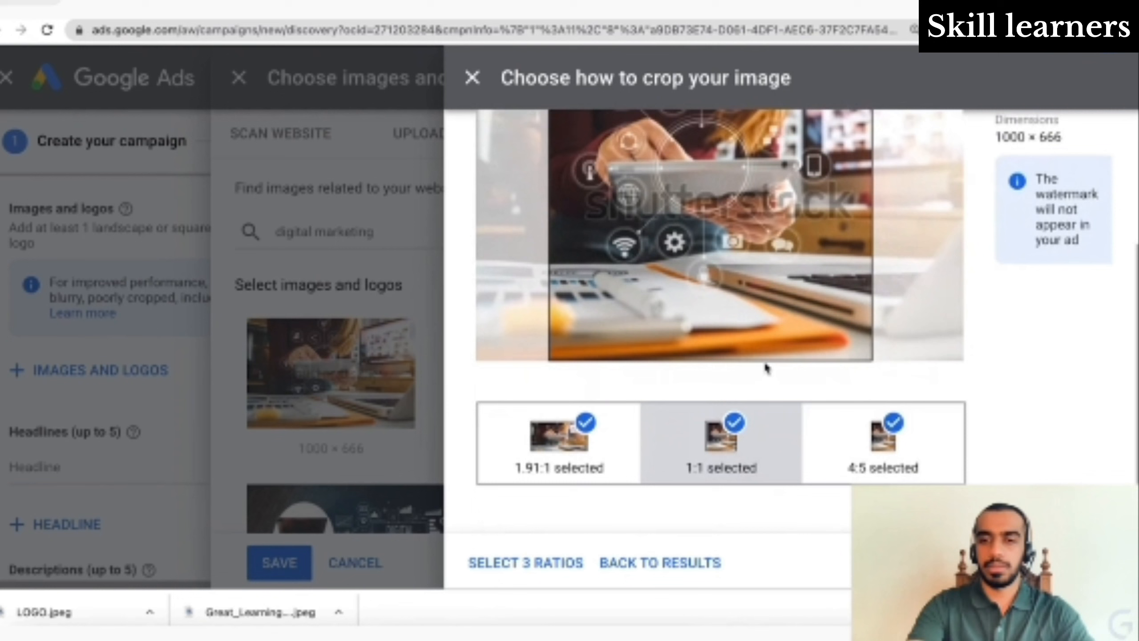
{"action": "left_click", "coordinate": [898, 458]}
{"action": "scroll", "coordinate": [896, 461], "scroll_direction": "up", "scroll_amount": 3}
{"action": "left_click_drag", "start_coordinate": [738, 414], "coordinate": [723, 418]}
{"action": "scroll", "coordinate": [958, 433], "scroll_direction": "down", "scroll_amount": 3}
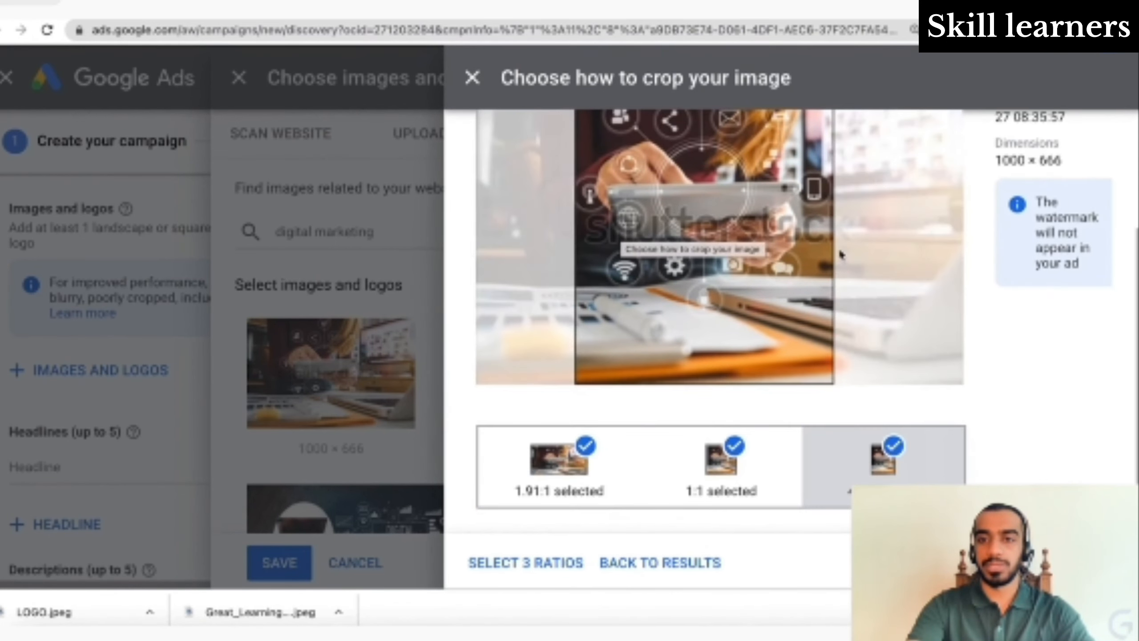
{"action": "scroll", "coordinate": [894, 244], "scroll_direction": "up", "scroll_amount": 3}
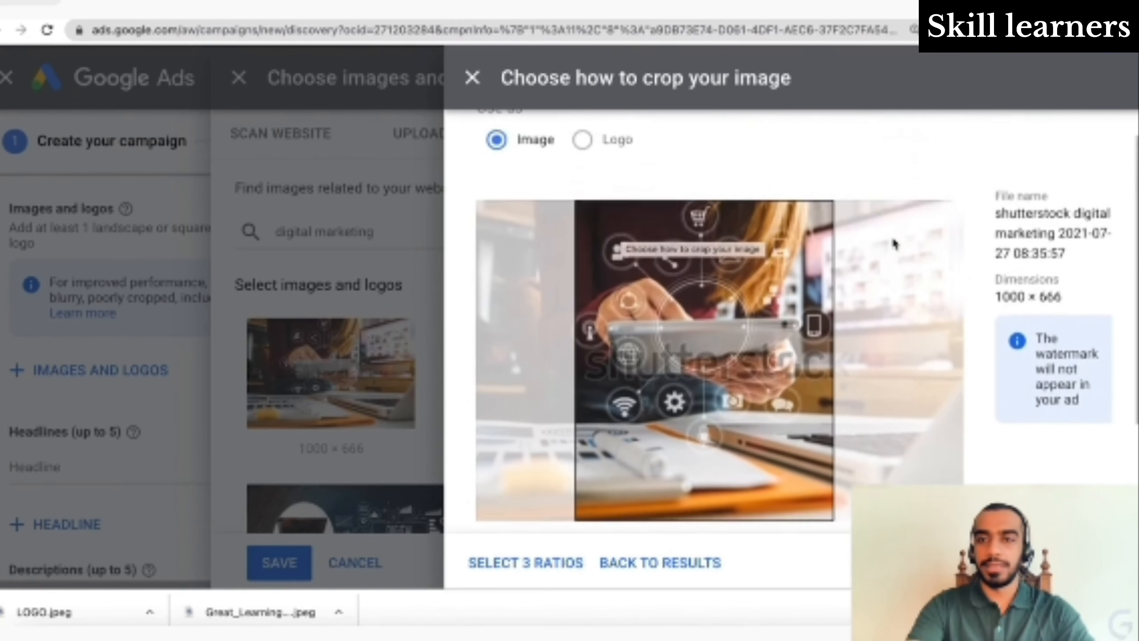
{"action": "scroll", "coordinate": [894, 245], "scroll_direction": "down", "scroll_amount": 3}
{"action": "left_click", "coordinate": [547, 562]}
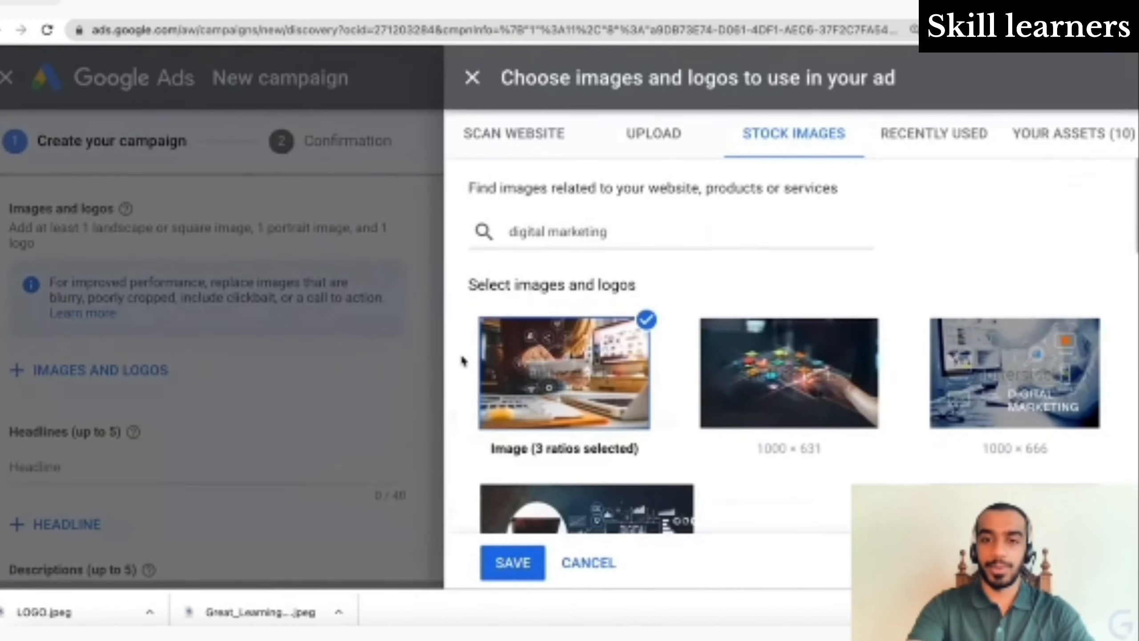
{"action": "scroll", "coordinate": [733, 453], "scroll_direction": "down", "scroll_amount": 5}
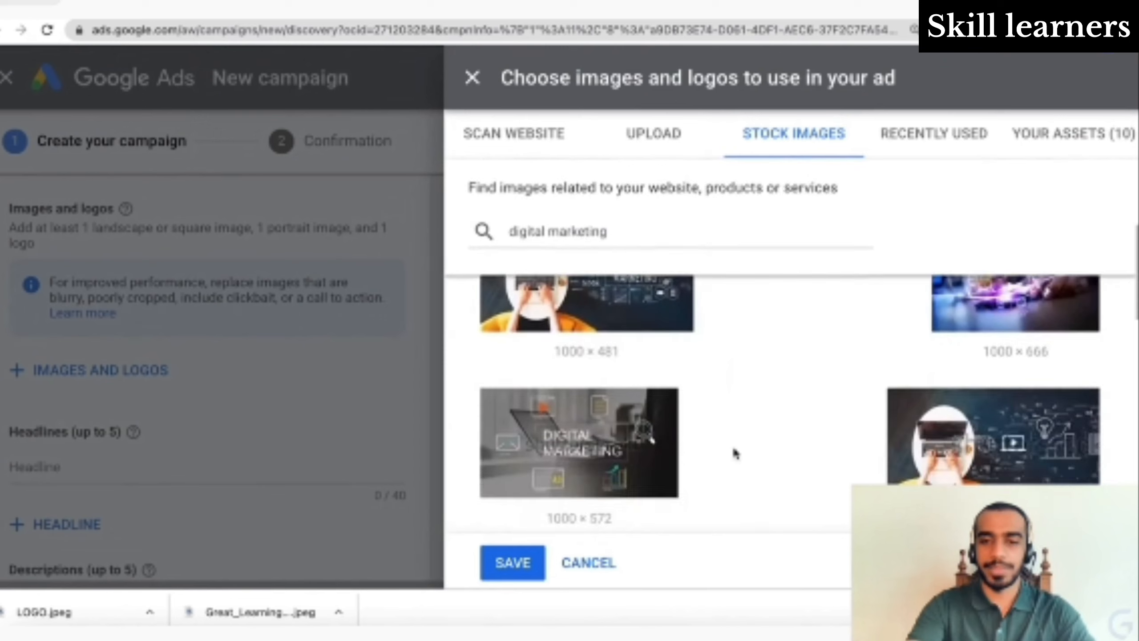
{"action": "left_click", "coordinate": [513, 563]}
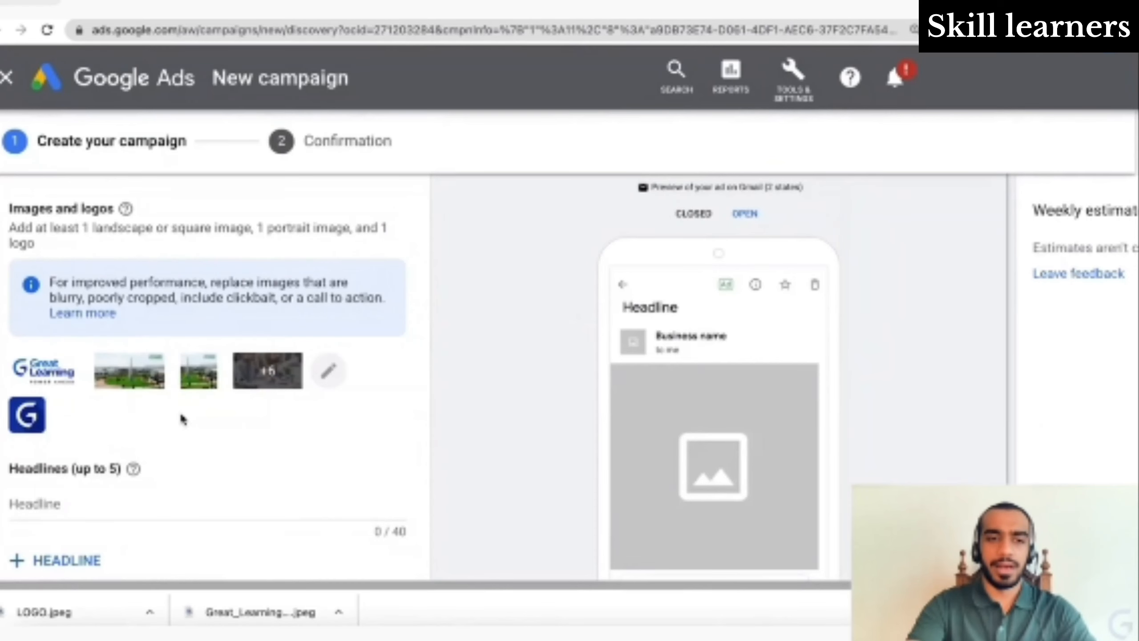
- Enter headlines 'Learn Digital Marketing' and 'Digital Marketing Class - Great Learning'
{"action": "scroll", "coordinate": [178, 415], "scroll_direction": "down", "scroll_amount": 5}
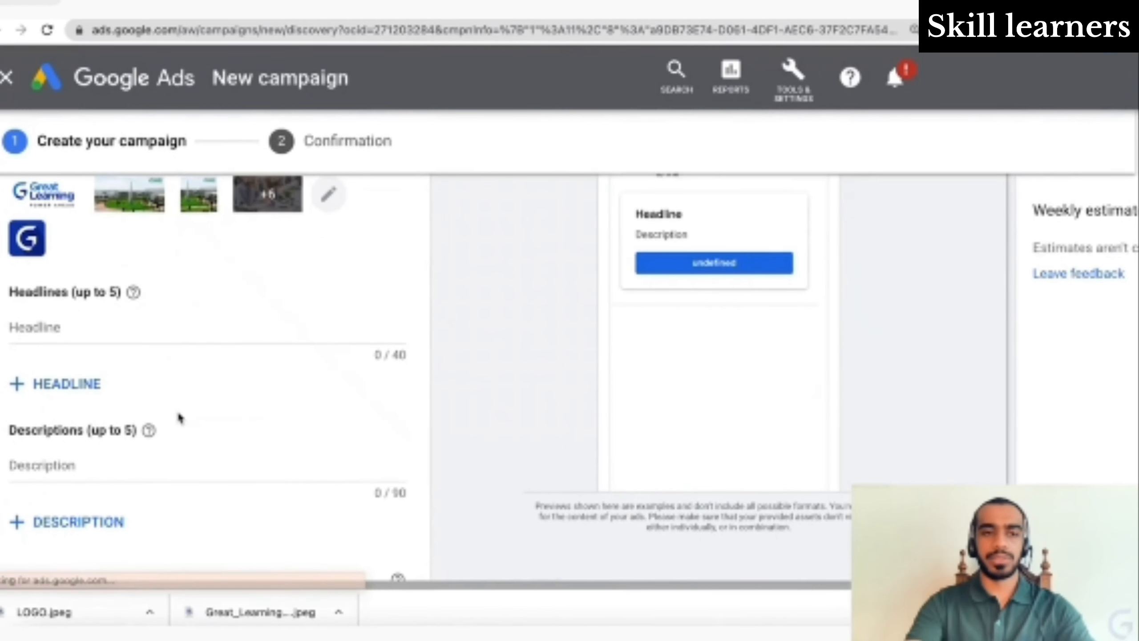
{"action": "left_click", "coordinate": [178, 325]}
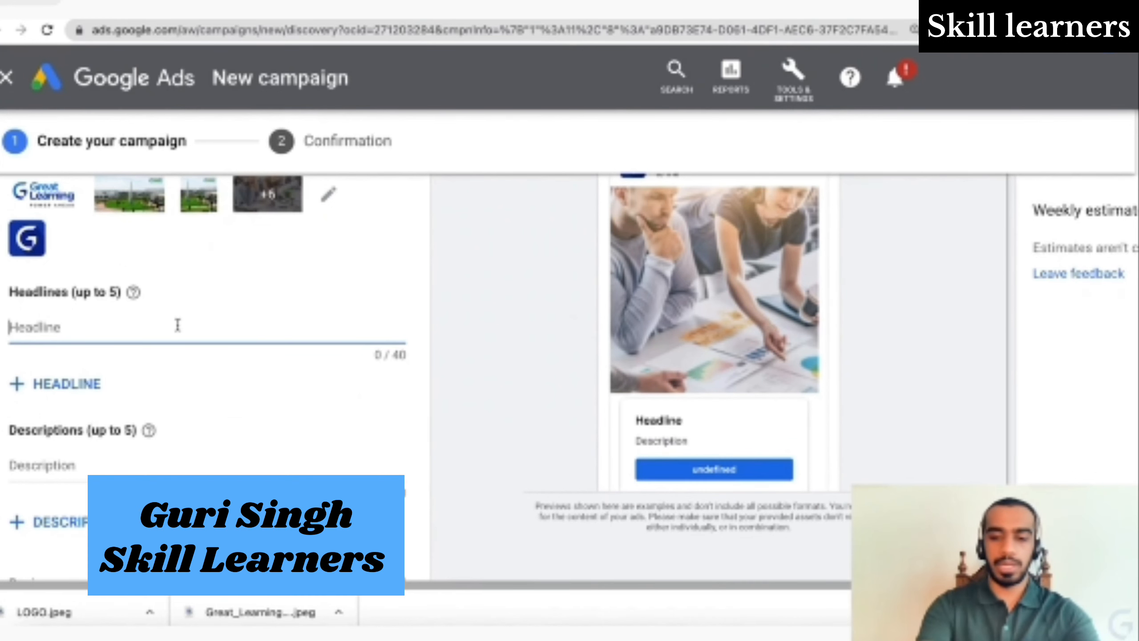
{"action": "type", "text": "Learn"}
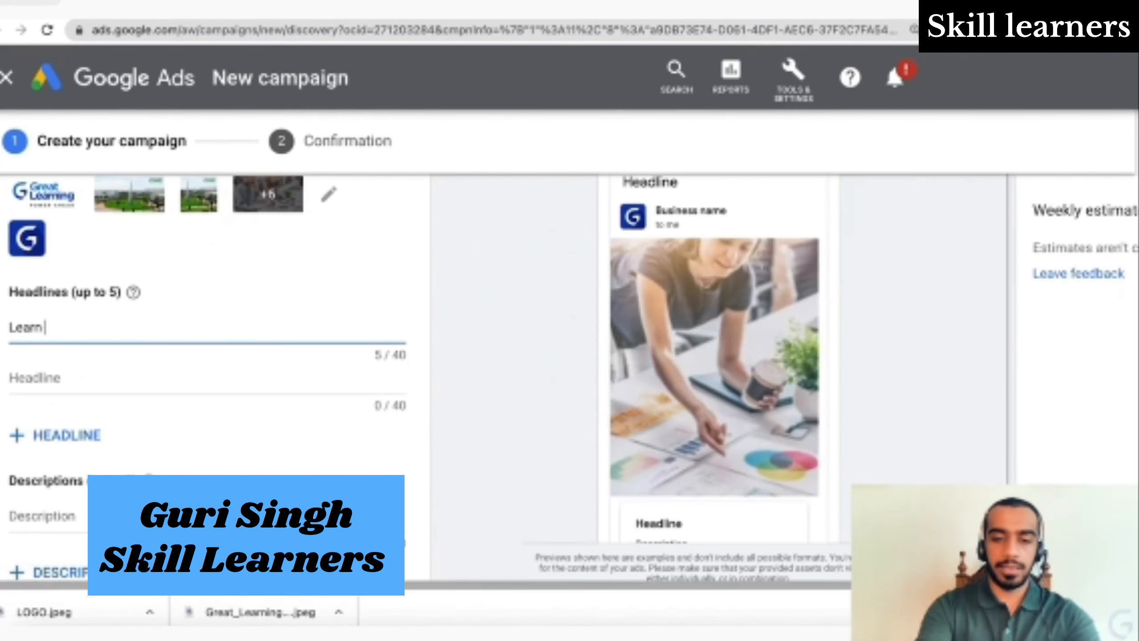
{"action": "type", "text": " Digital"}
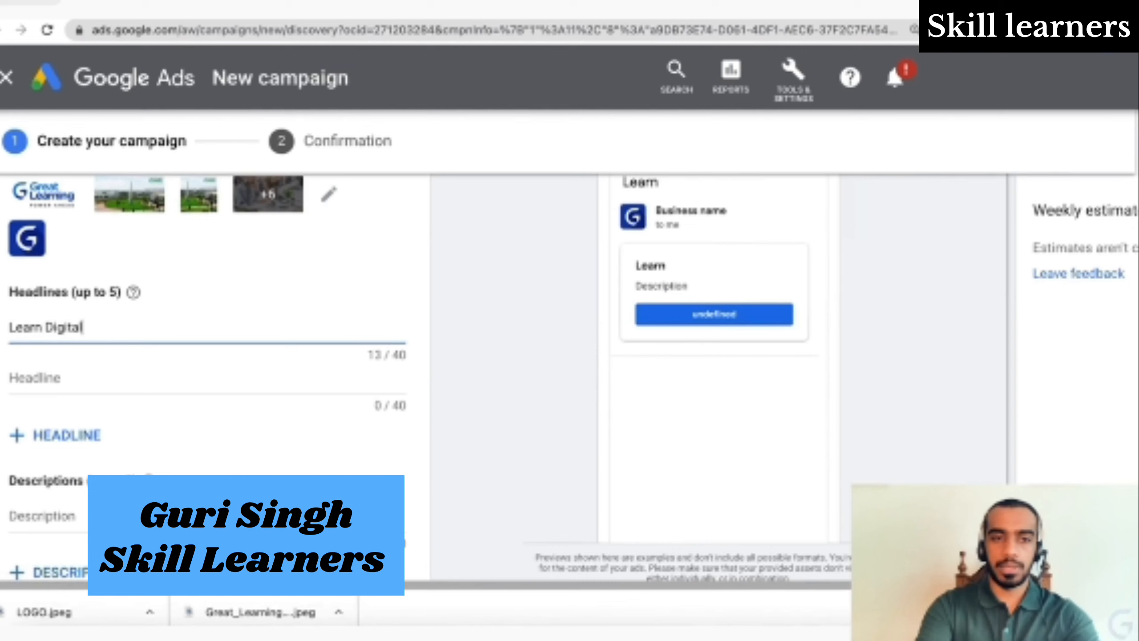
{"action": "type", "text": " Marketing"}
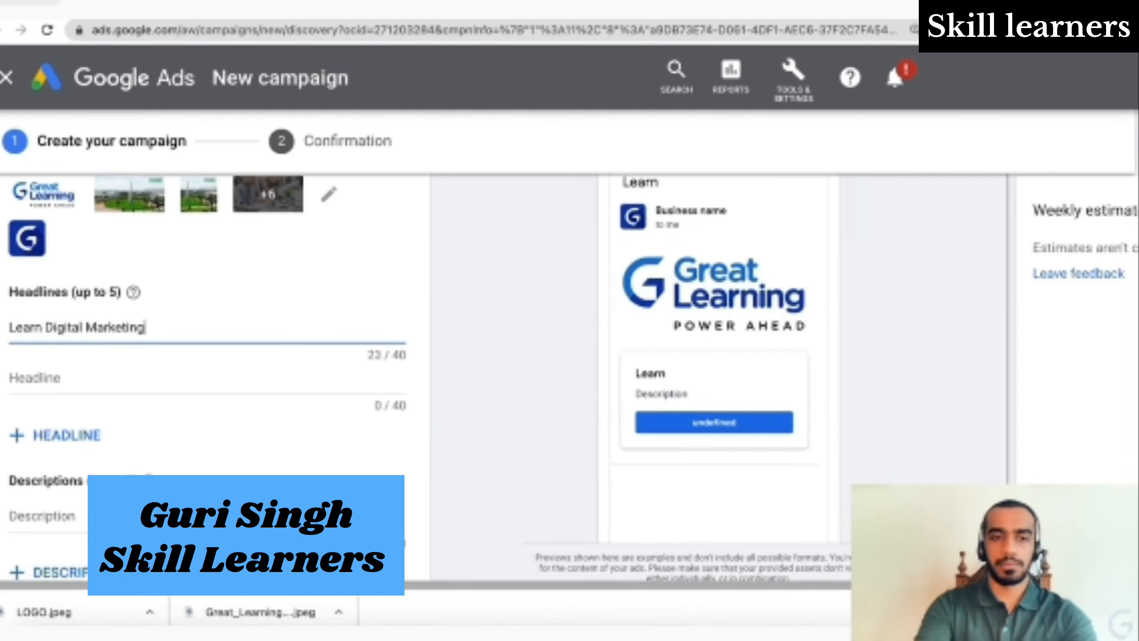
{"action": "left_click", "coordinate": [163, 382]}
{"action": "type", "text": "Digi"}
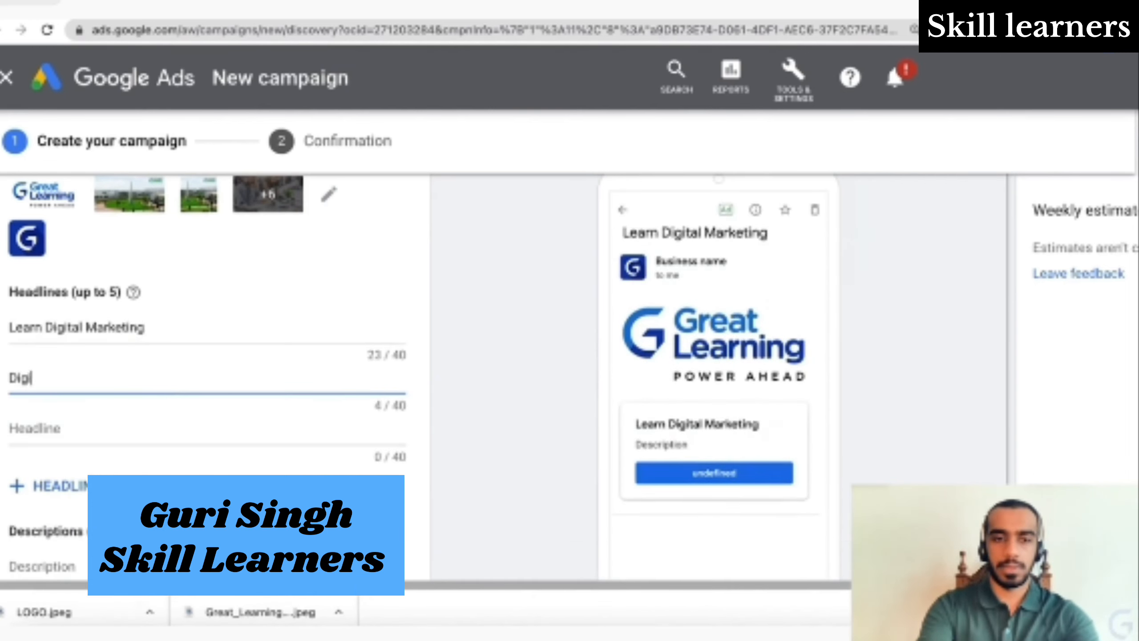
{"action": "type", "text": "tal Mark"}
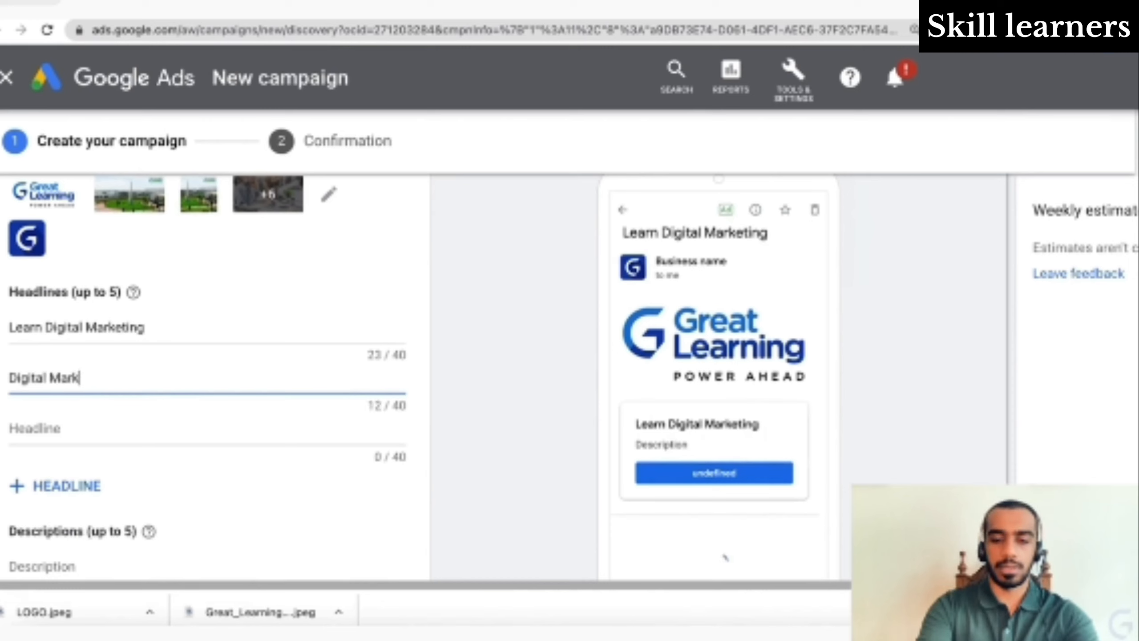
{"action": "type", "text": "eting"}
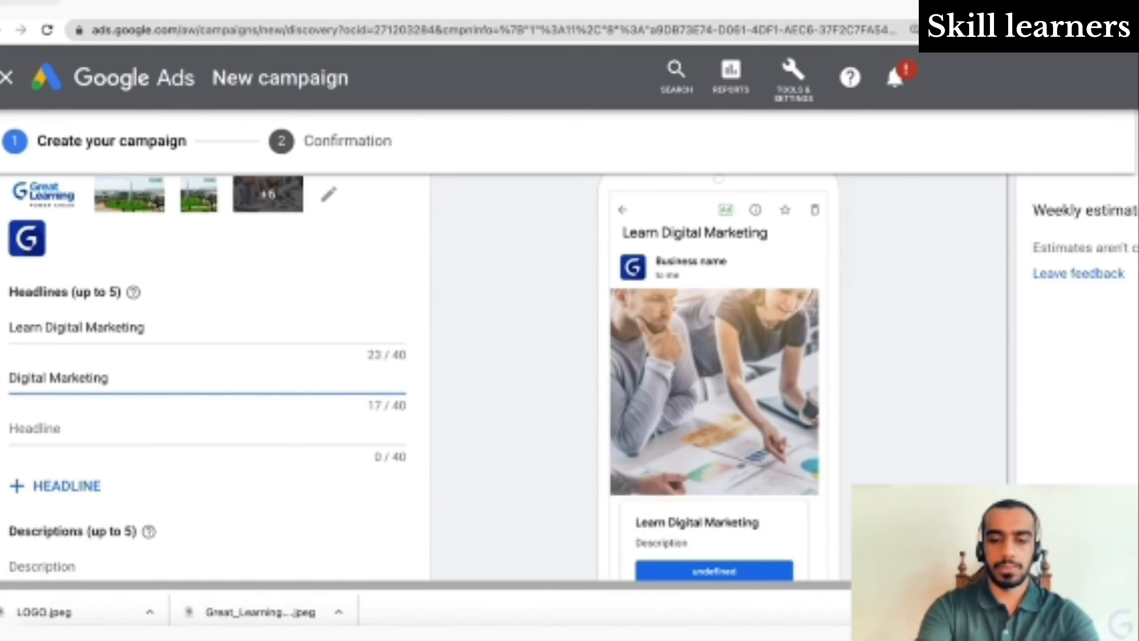
{"action": "type", "text": " Course by"}
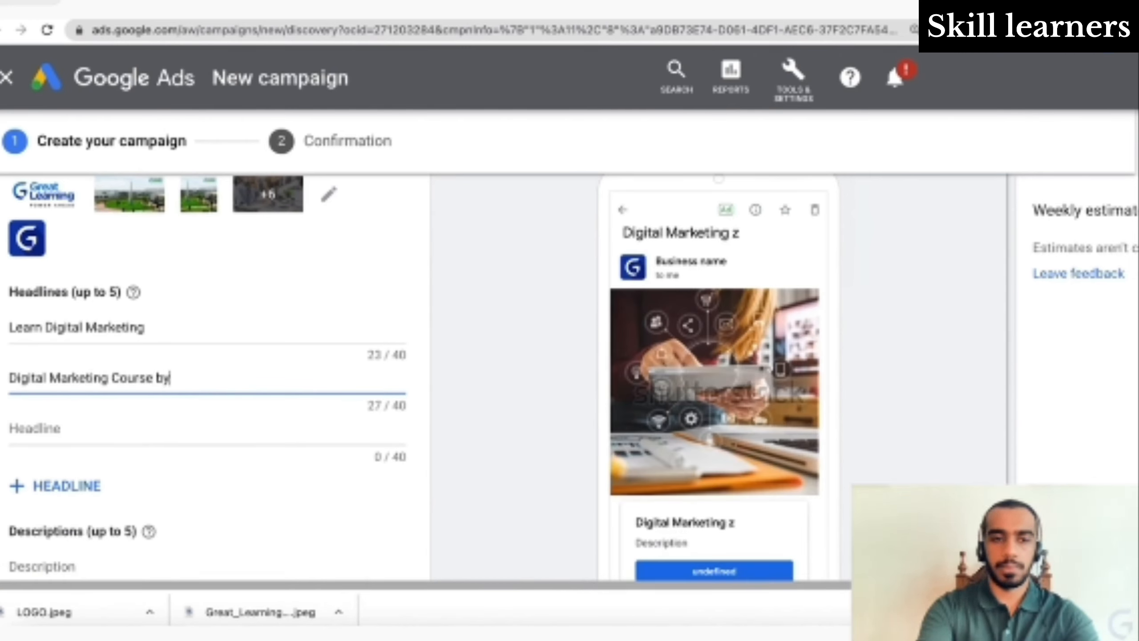
{"action": "type", "text": " Great L"}
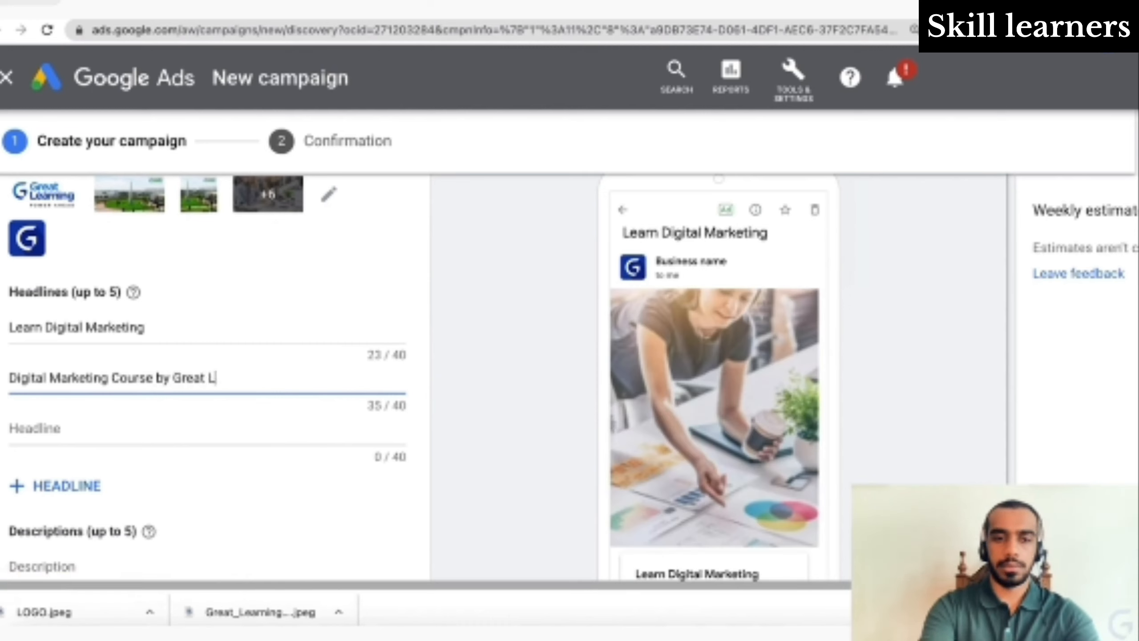
{"action": "type", "text": "earning"}
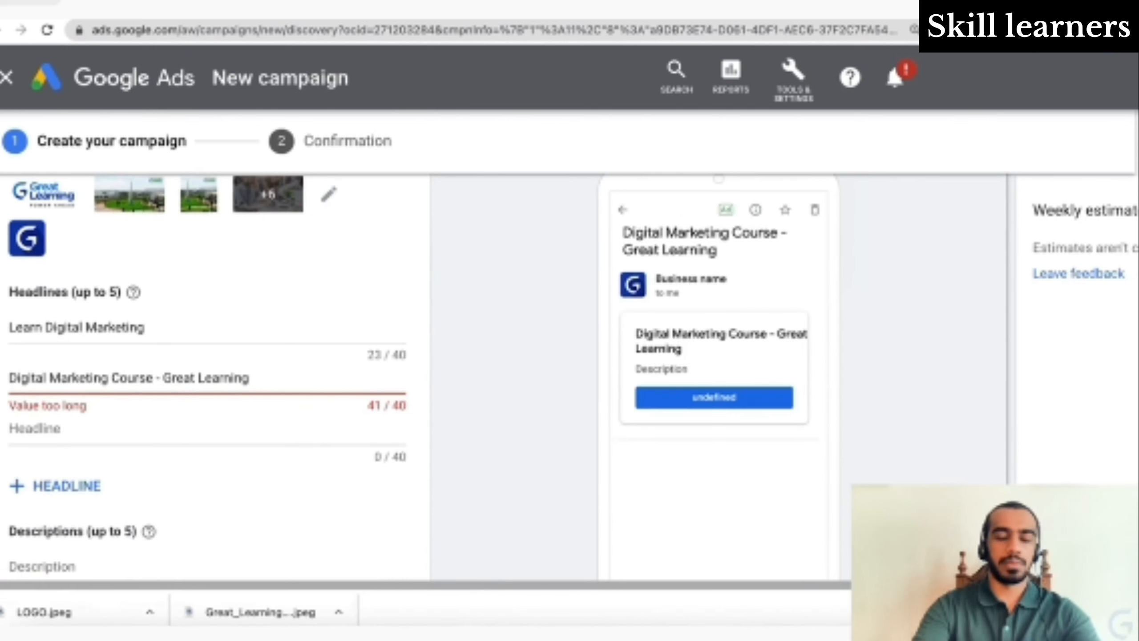
{"action": "key", "text": "BackSpace"}
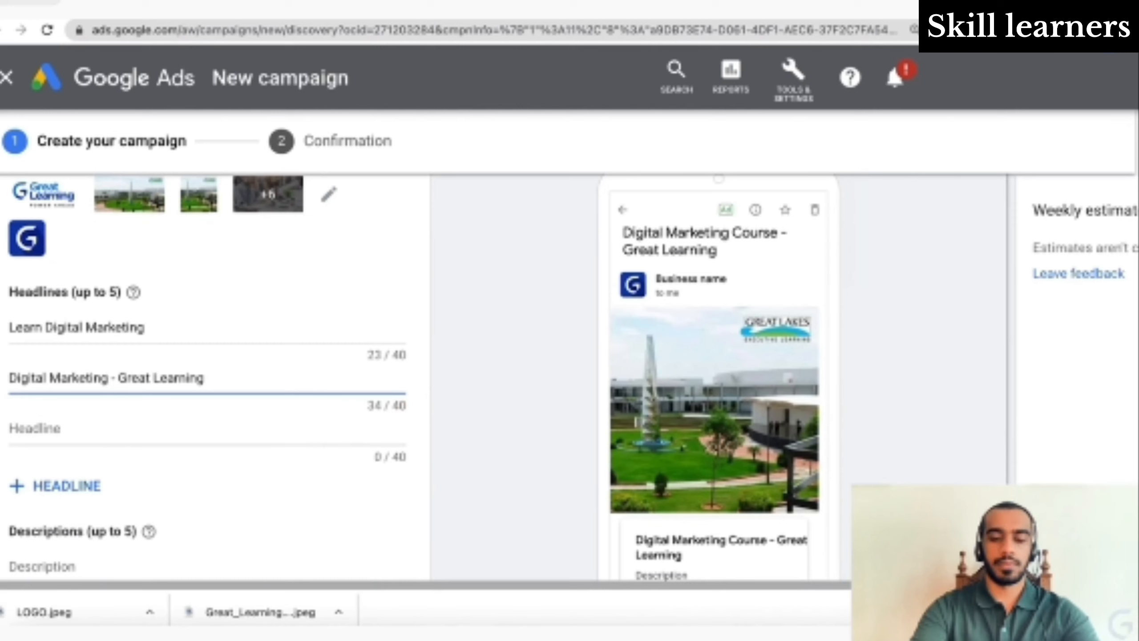
{"action": "type", "text": "ss"}
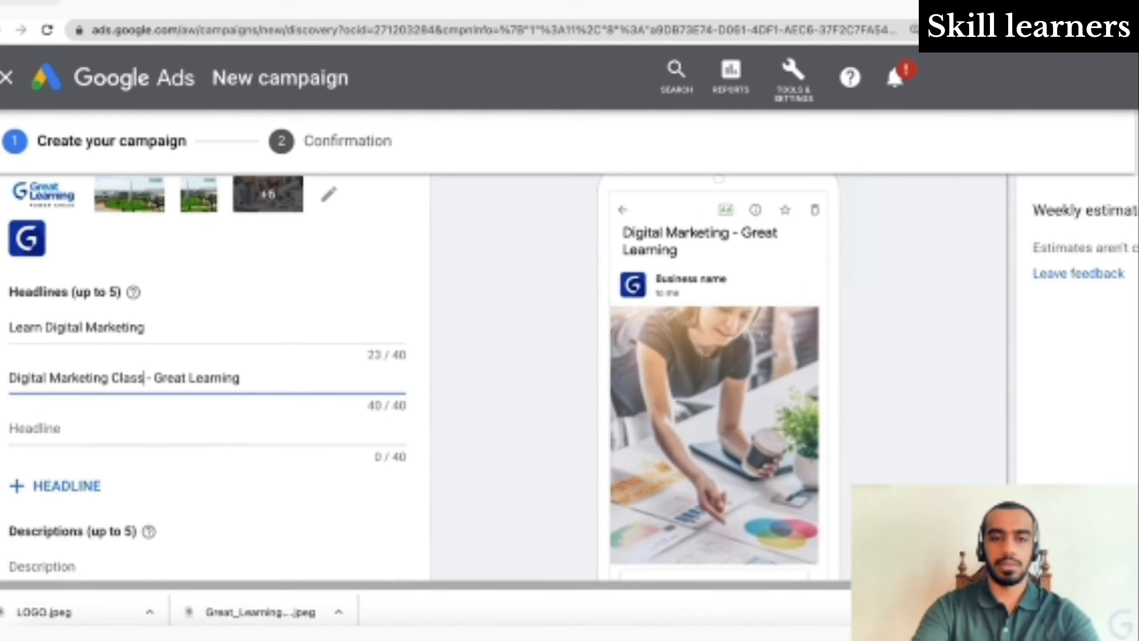
{"action": "key", "text": "Down"}
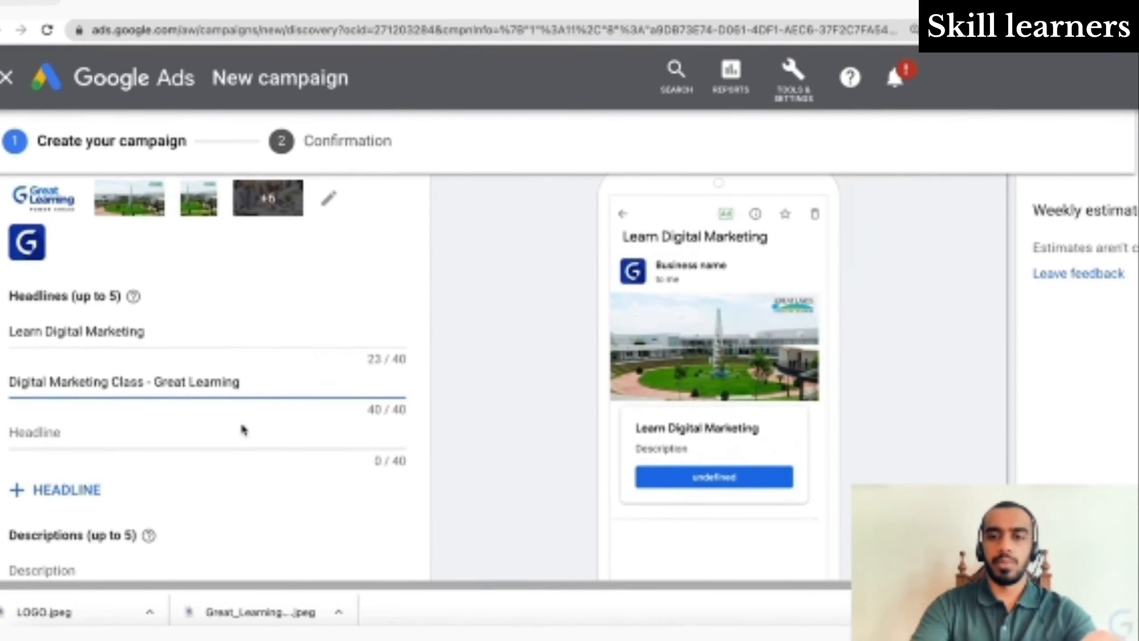
- Add two extra headline slots and three extra description slots
{"action": "left_click", "coordinate": [76, 490]}
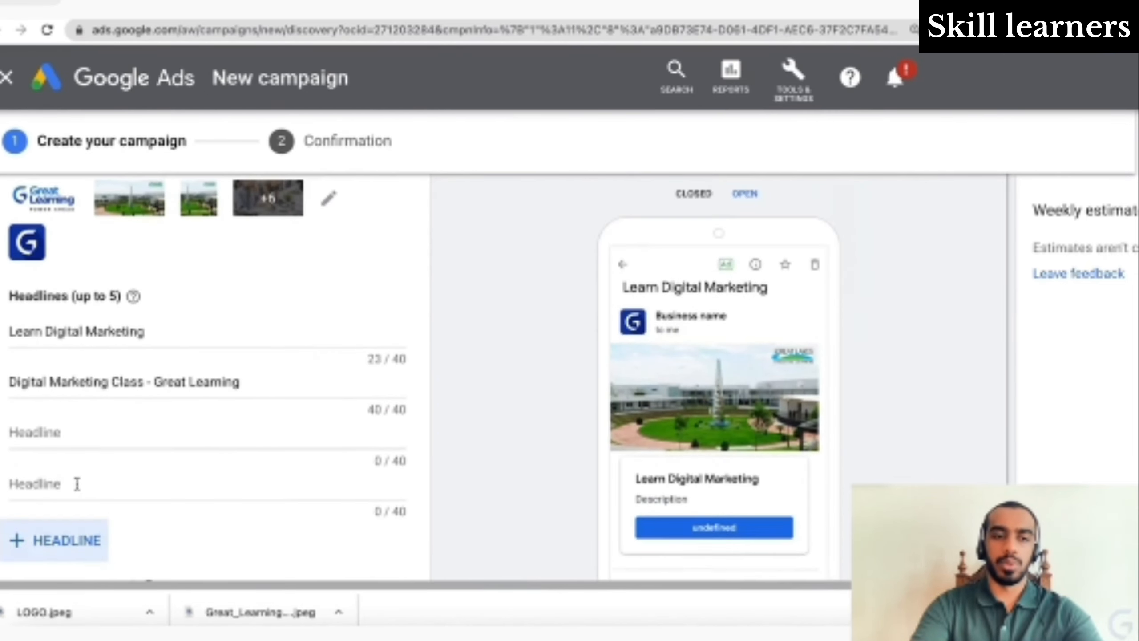
{"action": "left_click", "coordinate": [76, 540]}
{"action": "scroll", "coordinate": [224, 485], "scroll_direction": "down", "scroll_amount": 3}
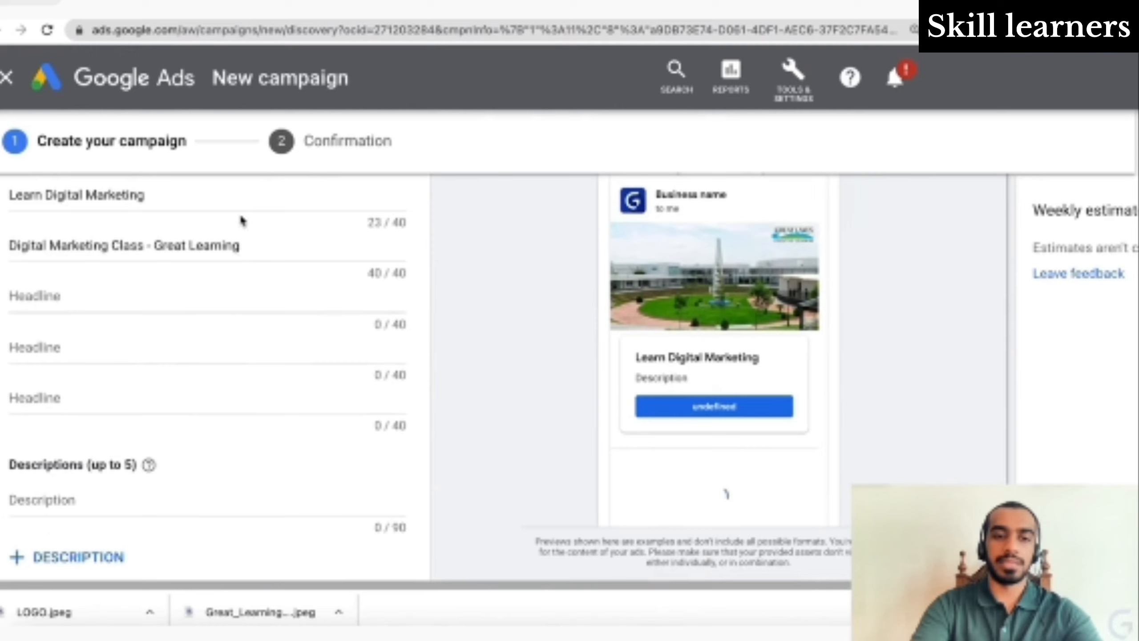
{"action": "scroll", "coordinate": [214, 463], "scroll_direction": "down", "scroll_amount": 4}
{"action": "left_click", "coordinate": [78, 374]}
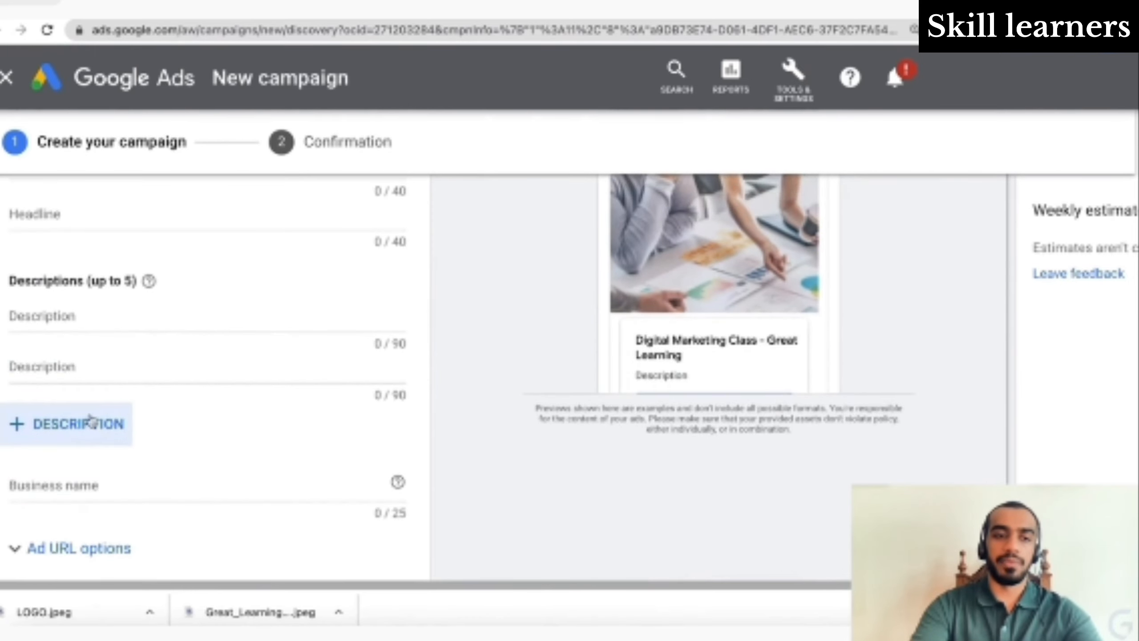
{"action": "left_click", "coordinate": [98, 428]}
{"action": "left_click", "coordinate": [90, 474]}
{"action": "scroll", "coordinate": [237, 392], "scroll_direction": "up", "scroll_amount": 2}
{"action": "scroll", "coordinate": [236, 392], "scroll_direction": "up", "scroll_amount": 2}
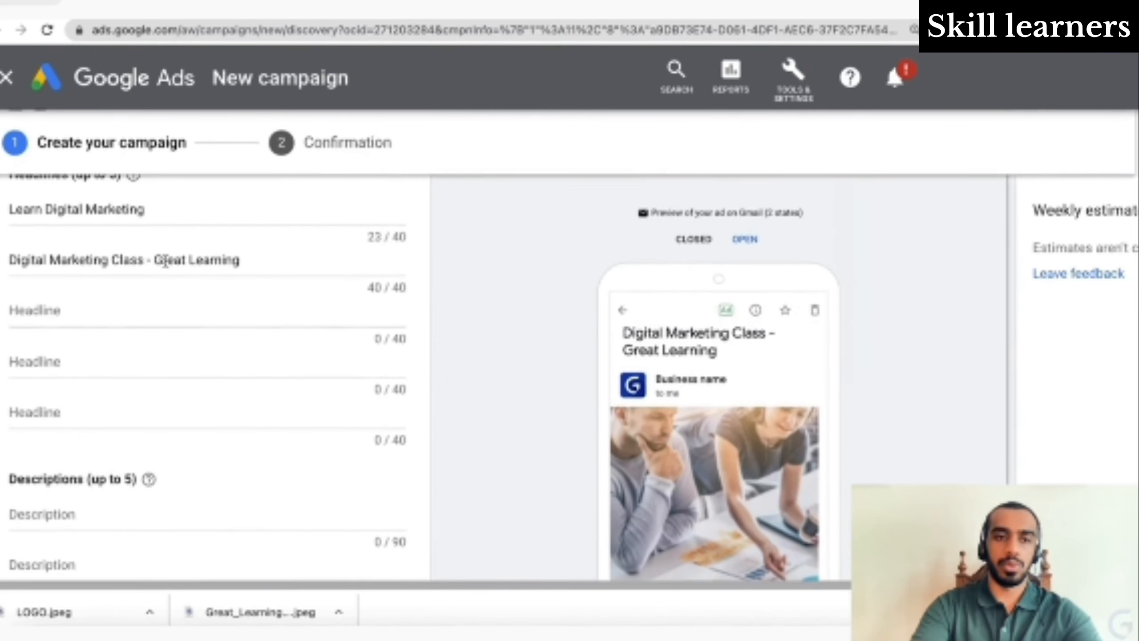
- Copy the second headline into the first description
{"action": "triple_click", "coordinate": [165, 260]}
{"action": "key", "text": "ctrl+c"}
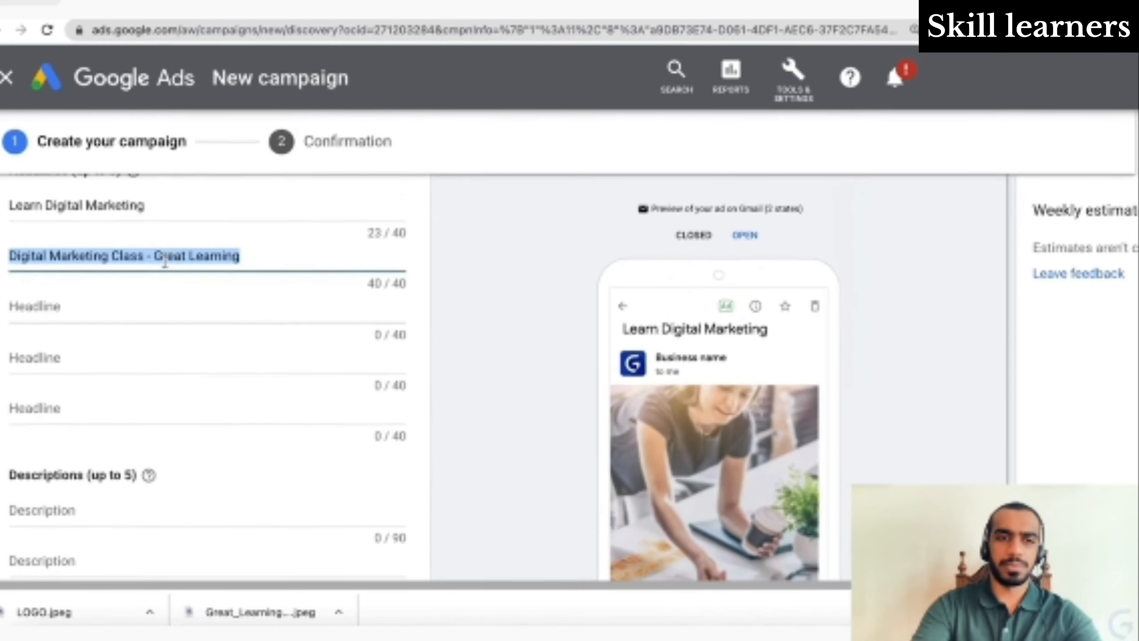
{"action": "scroll", "coordinate": [166, 265], "scroll_direction": "down", "scroll_amount": 4}
{"action": "left_click", "coordinate": [110, 333]}
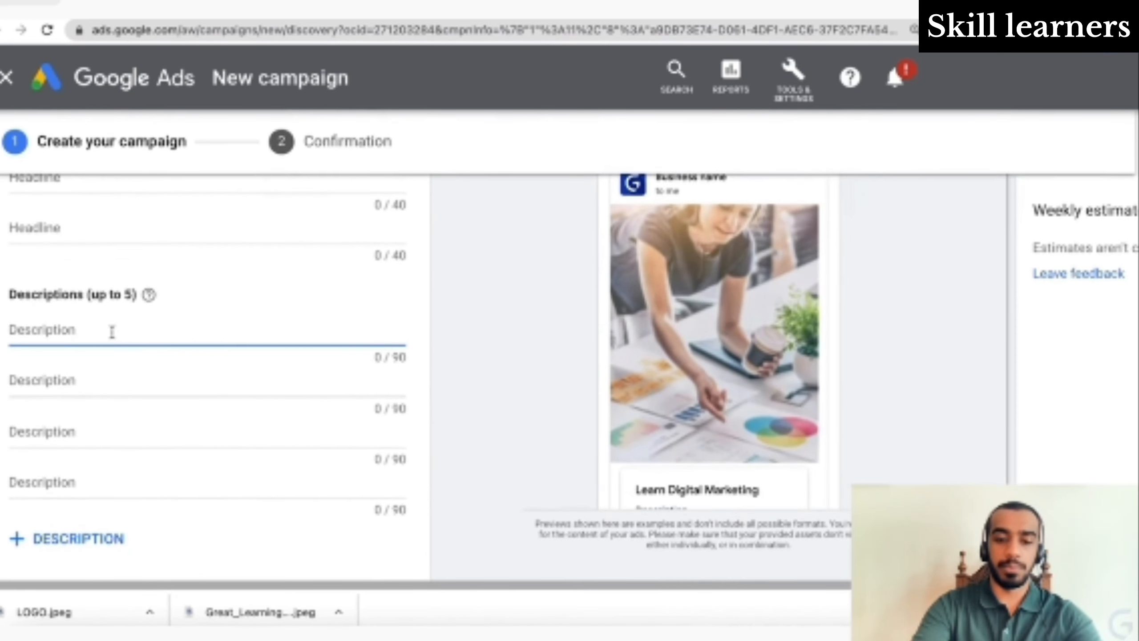
{"action": "key", "text": "ctrl+v"}
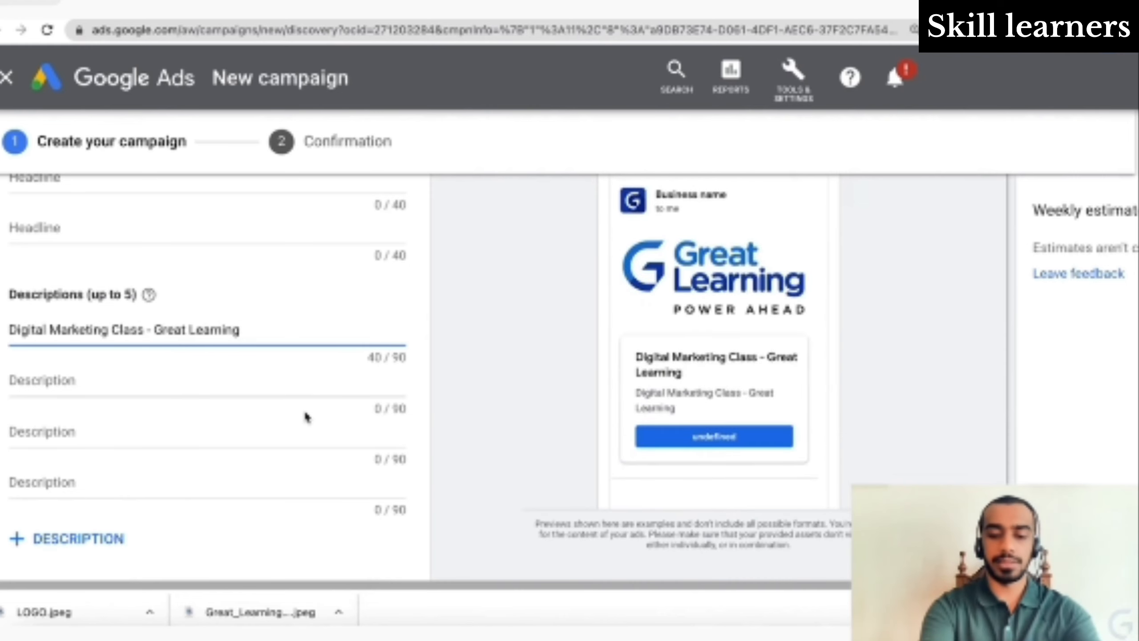
{"action": "key", "text": "ctrl+Tab"}
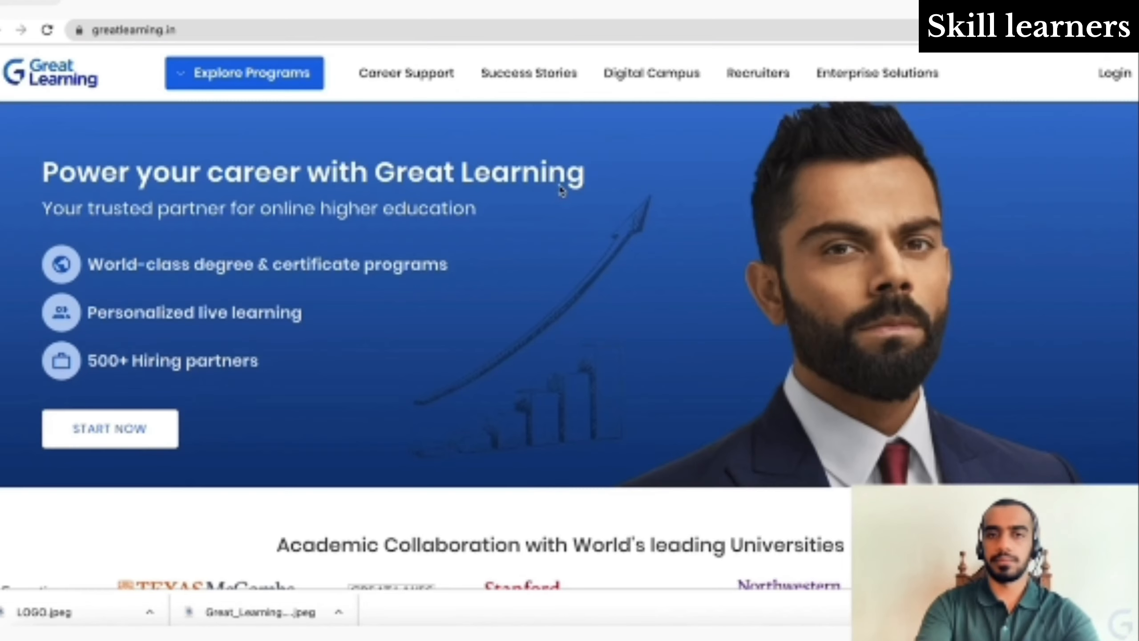
- Copy the Executive PG Program in Management subtitle from the Great Learning site
{"action": "mouse_move", "coordinate": [206, 88]}
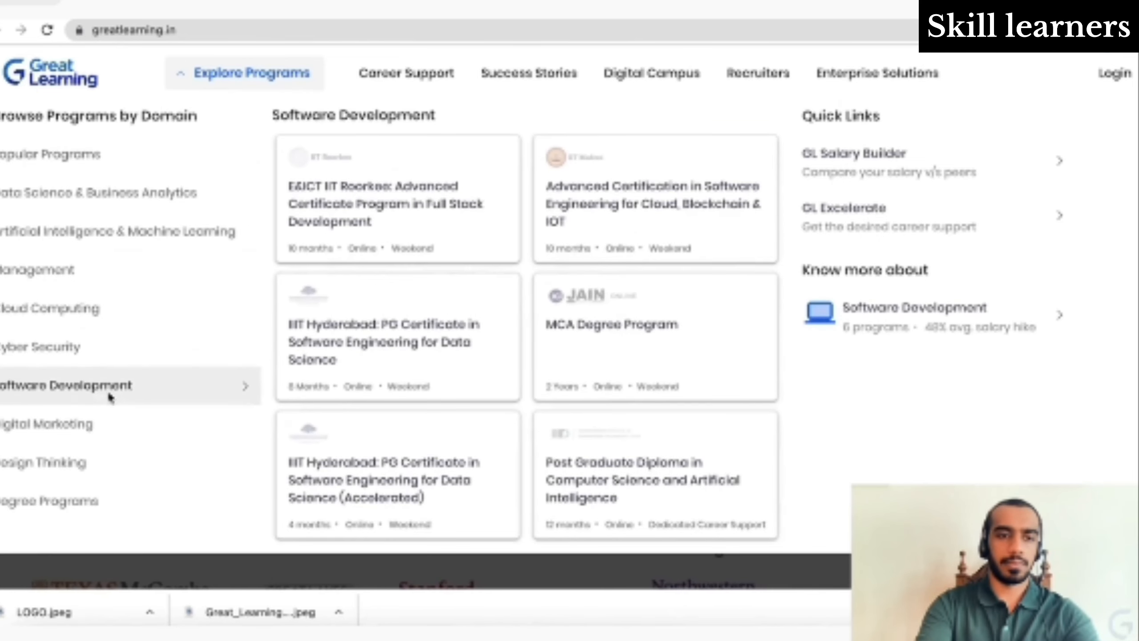
{"action": "mouse_move", "coordinate": [110, 434]}
{"action": "left_click", "coordinate": [452, 229]}
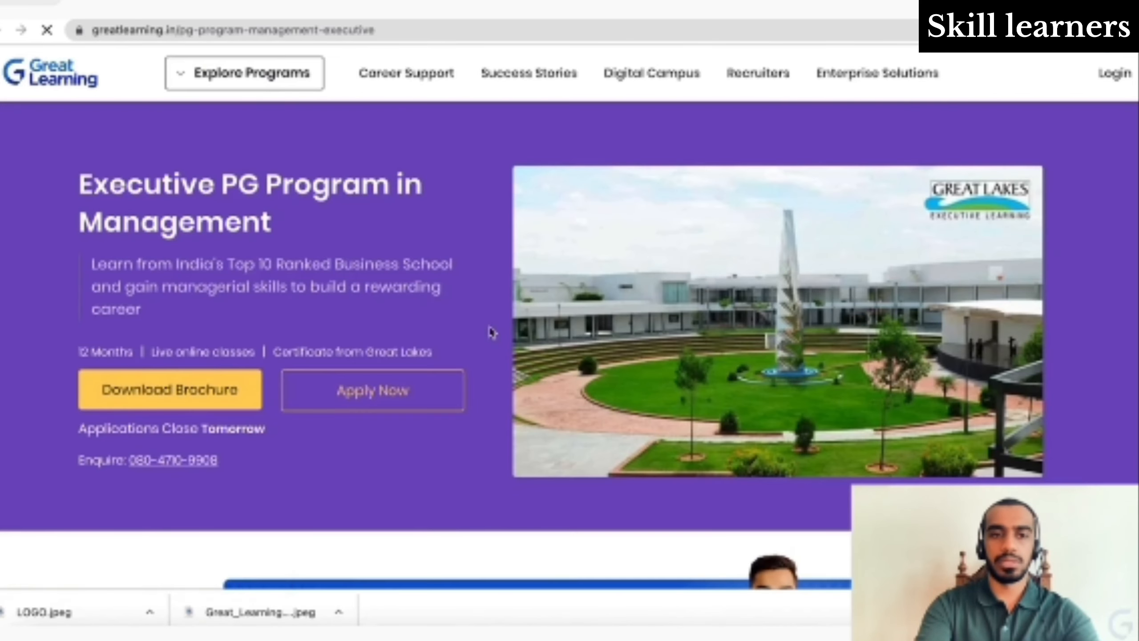
{"action": "triple_click", "coordinate": [291, 273]}
{"action": "key", "text": "ctrl+c"}
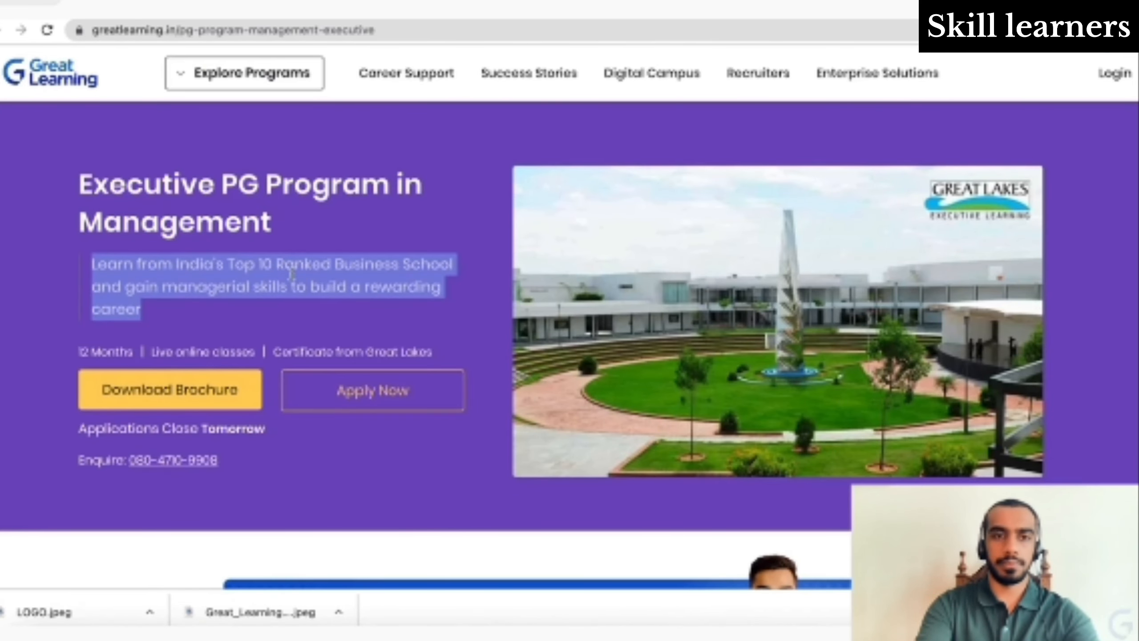
{"action": "left_click", "coordinate": [138, 13]}
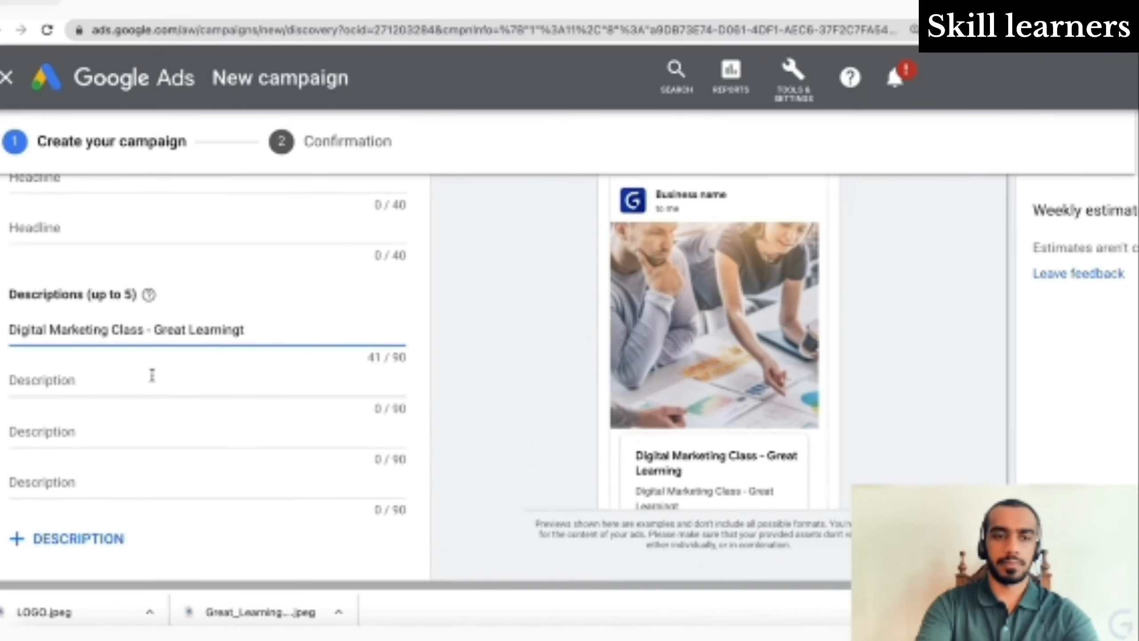
- Paste the program subtitle as the first description, cutting 'managerial' and 'rewarding' to 82/90 characters
{"action": "triple_click", "coordinate": [182, 331]}
{"action": "key", "text": "ctrl+v"}
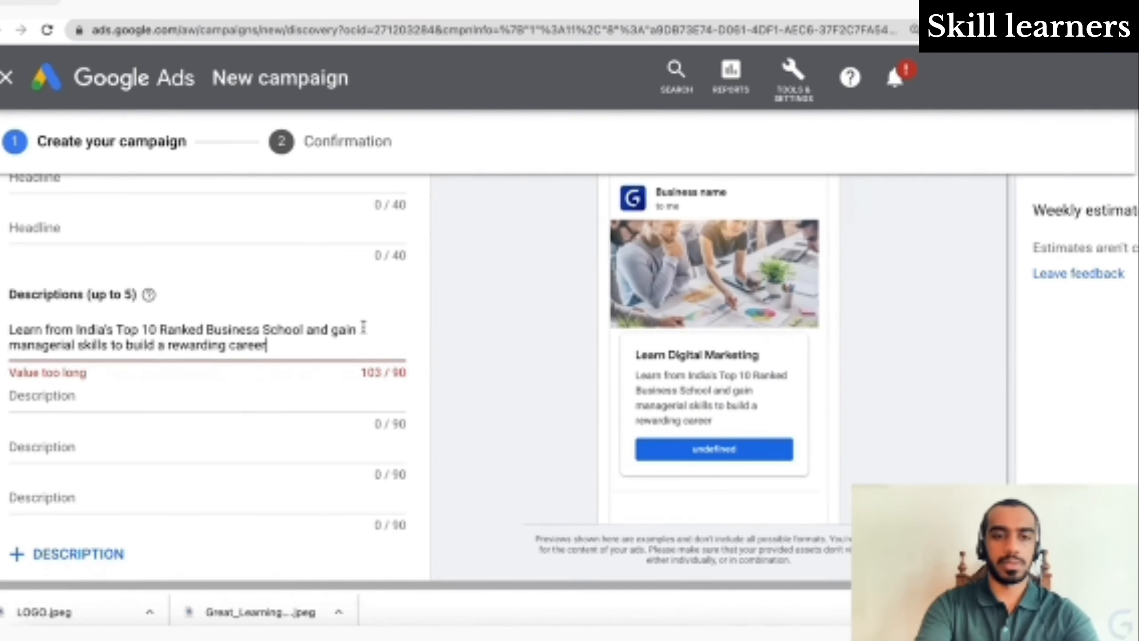
{"action": "left_click", "coordinate": [75, 345]}
{"action": "key", "text": "BackSpace"}
{"action": "key", "text": "BackSpace"}
{"action": "key", "text": "BackSpace"}
{"action": "key", "text": "BackSpace"}
{"action": "key", "text": "BackSpace"}
{"action": "key", "text": "BackSpace"}
{"action": "key", "text": "BackSpace"}
{"action": "key", "text": "BackSpace"}
{"action": "key", "text": "BackSpace"}
{"action": "key", "text": "BackSpace"}
{"action": "key", "text": "BackSpace"}
{"action": "left_click", "coordinate": [227, 345]}
{"action": "key", "text": "BackSpace"}
{"action": "key", "text": "BackSpace"}
{"action": "key", "text": "BackSpace"}
{"action": "key", "text": "BackSpace"}
{"action": "key", "text": "BackSpace"}
{"action": "key", "text": "BackSpace"}
{"action": "key", "text": "BackSpace"}
{"action": "key", "text": "BackSpace"}
{"action": "key", "text": "BackSpace"}
{"action": "key", "text": "BackSpace"}
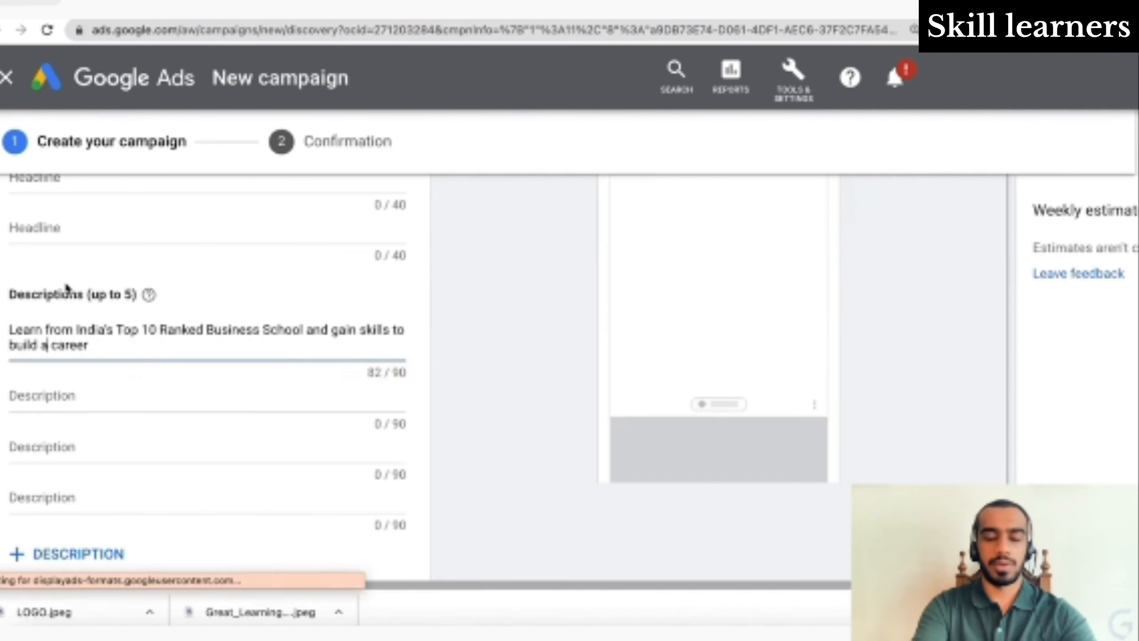
{"action": "left_click", "coordinate": [167, 340]}
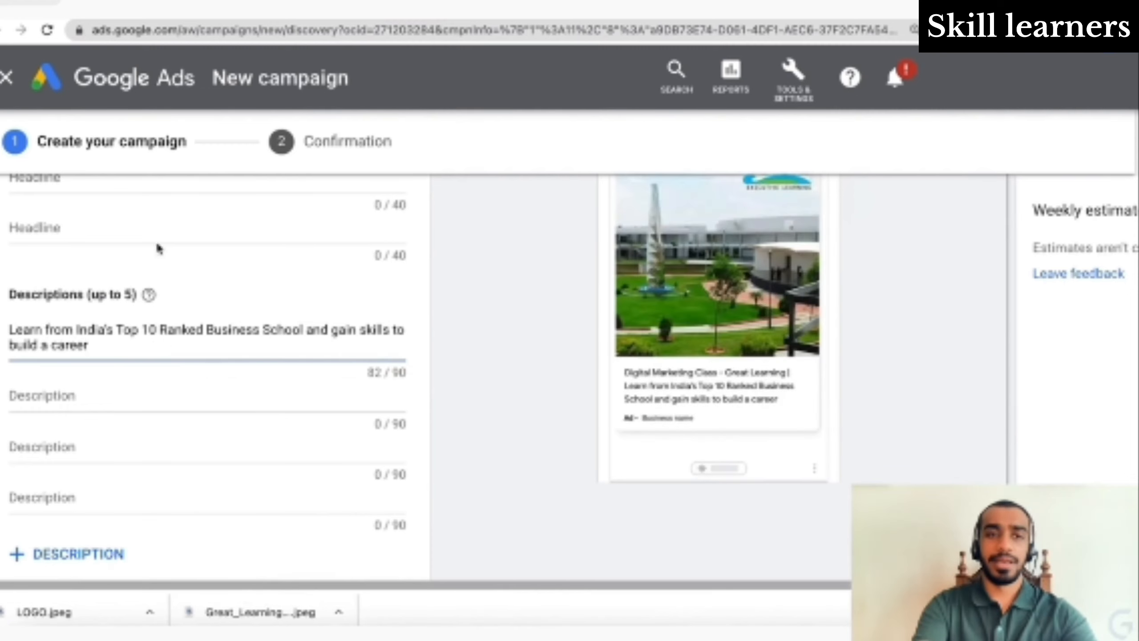
{"action": "left_click", "coordinate": [365, 3]}
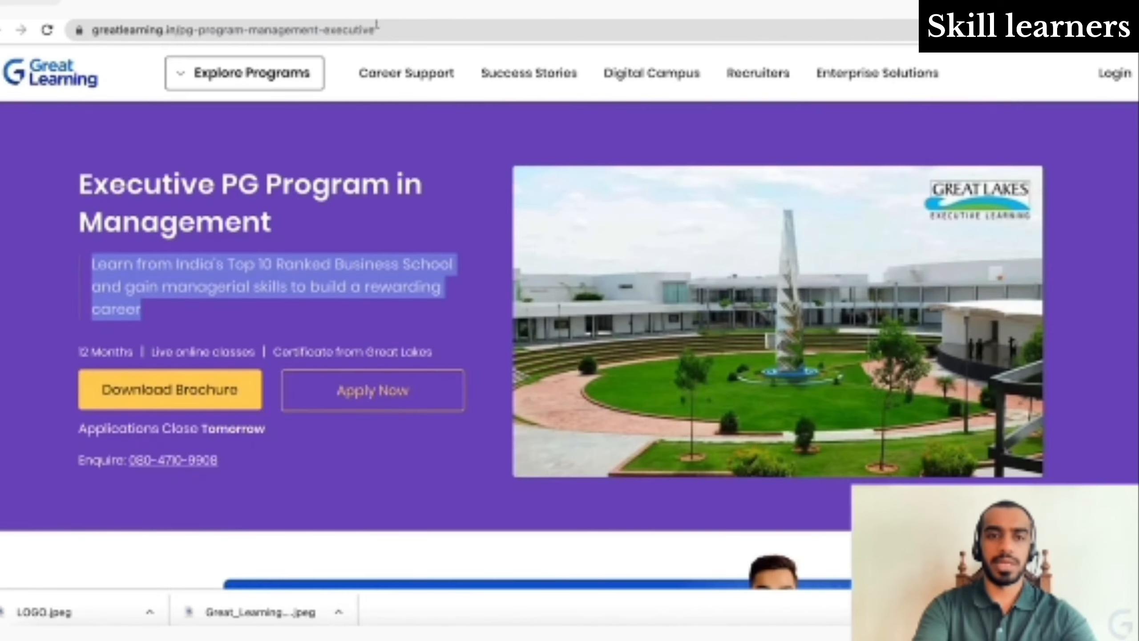
- Copy the 'Executive PG Program in Management' title and paste it as the ad's third headline
{"action": "scroll", "coordinate": [449, 316], "scroll_direction": "down", "scroll_amount": 10}
{"action": "scroll", "coordinate": [421, 253], "scroll_direction": "up", "scroll_amount": 7}
{"action": "scroll", "coordinate": [422, 252], "scroll_direction": "up", "scroll_amount": 3}
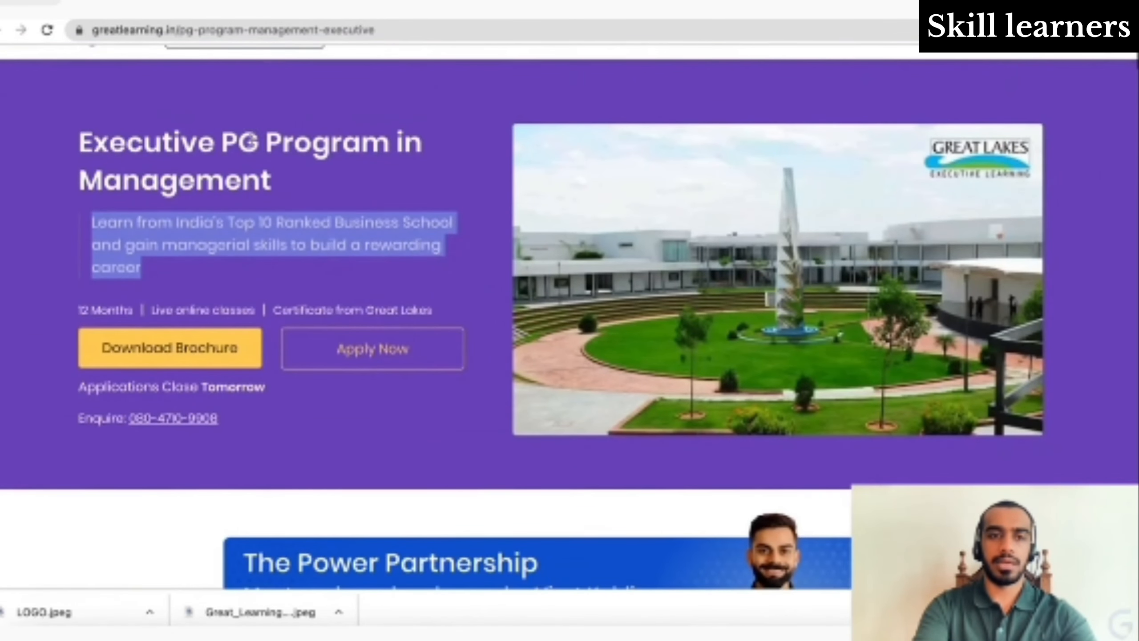
{"action": "triple_click", "coordinate": [249, 142]}
{"action": "key", "text": "ctrl+c"}
{"action": "left_click", "coordinate": [287, 2]}
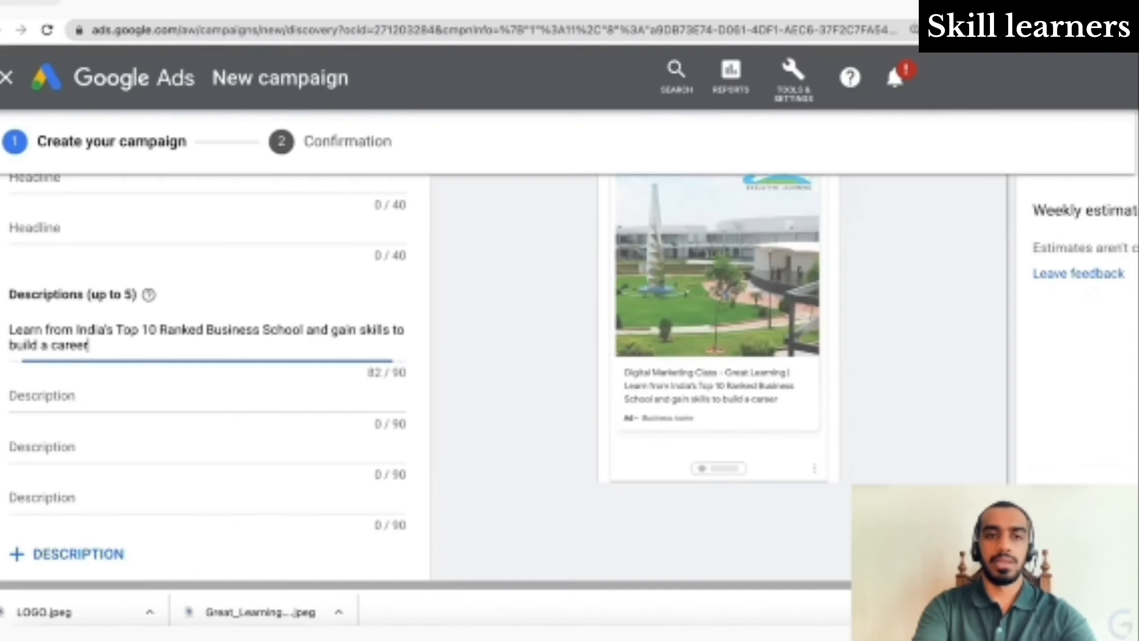
{"action": "scroll", "coordinate": [303, 343], "scroll_direction": "up", "scroll_amount": 4}
{"action": "left_click", "coordinate": [215, 286]}
{"action": "key", "text": "ctrl+v"}
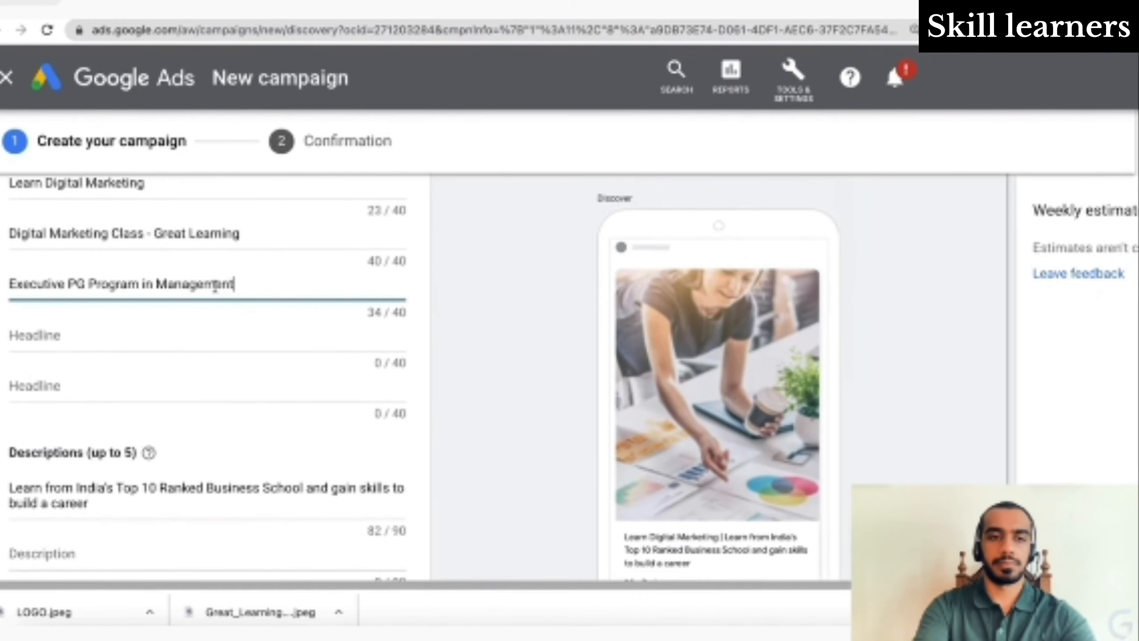
- Copy the working-professionals bullet from the first program card on the Great Learning page
{"action": "left_click", "coordinate": [352, 2]}
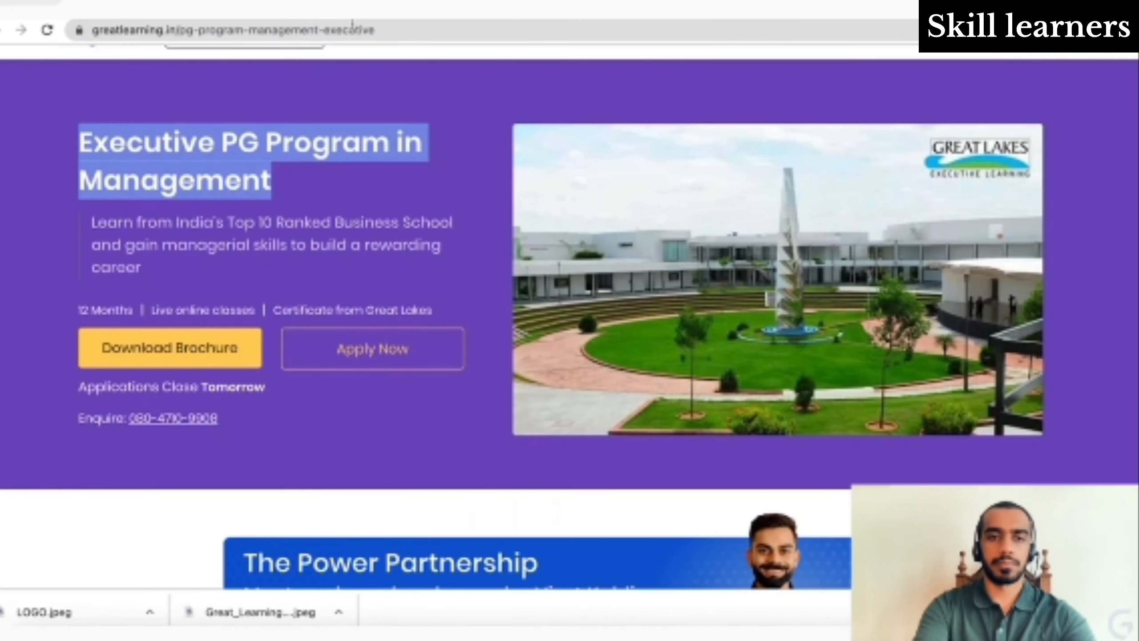
{"action": "scroll", "coordinate": [380, 376], "scroll_direction": "up", "scroll_amount": 1}
{"action": "scroll", "coordinate": [379, 374], "scroll_direction": "down", "scroll_amount": 6}
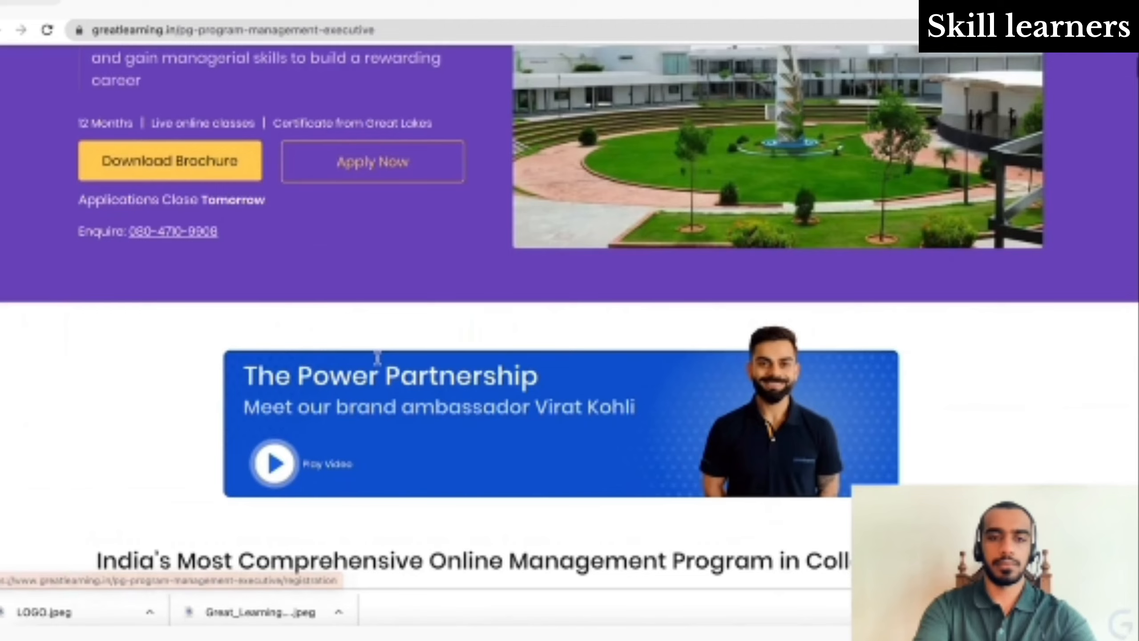
{"action": "scroll", "coordinate": [378, 358], "scroll_direction": "down", "scroll_amount": 3}
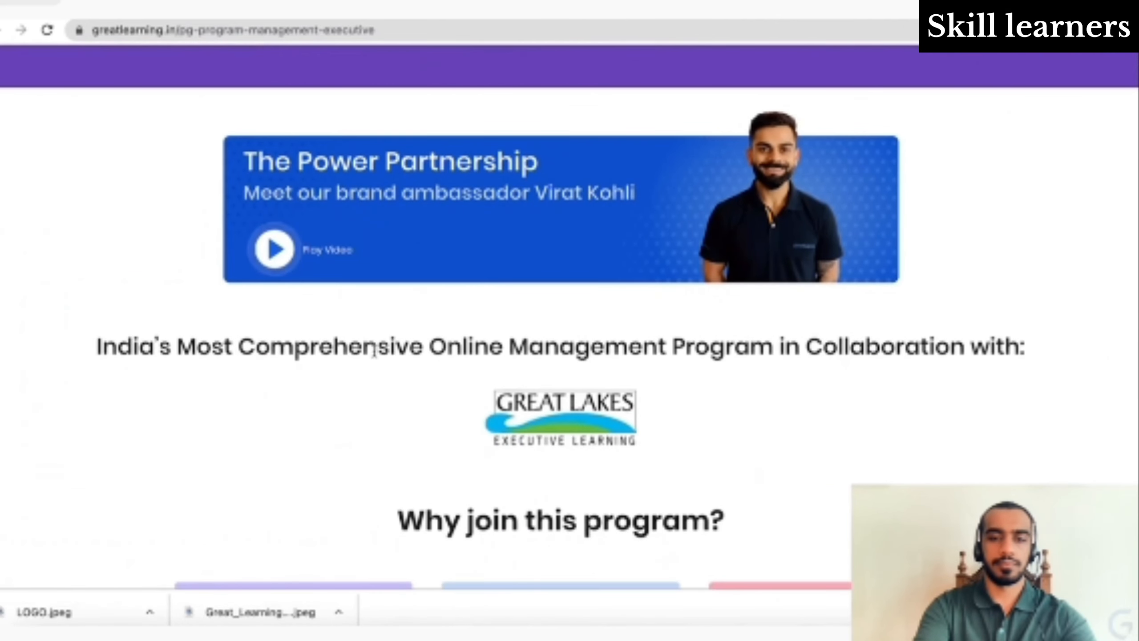
{"action": "scroll", "coordinate": [471, 510], "scroll_direction": "down", "scroll_amount": 6}
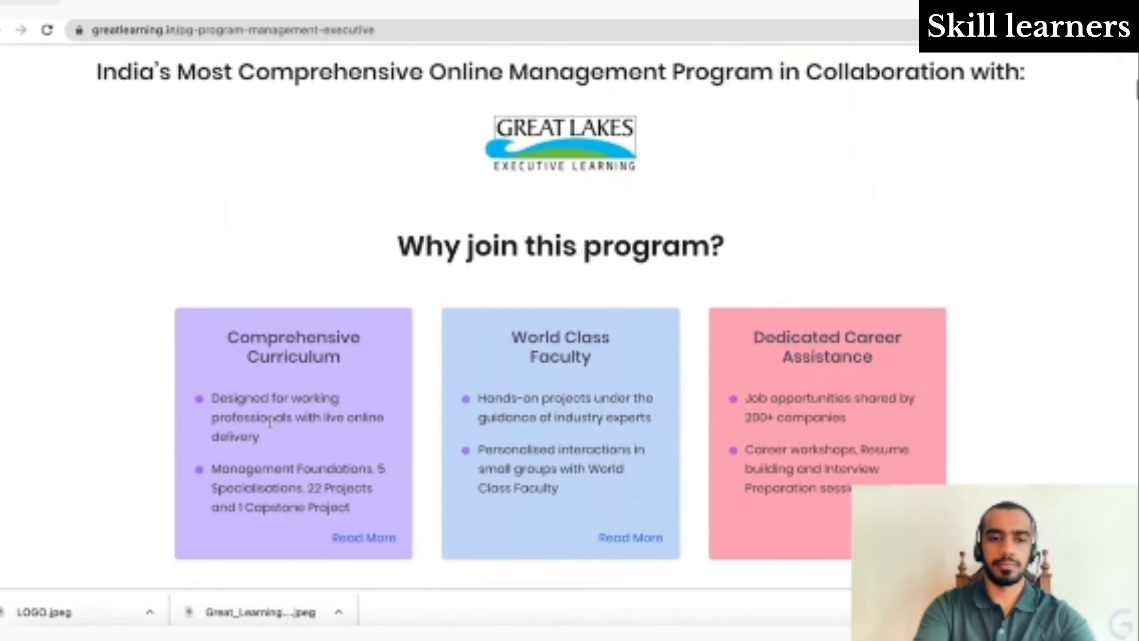
{"action": "triple_click", "coordinate": [272, 421]}
{"action": "key", "text": "ctrl+c"}
{"action": "left_click", "coordinate": [183, 14]}
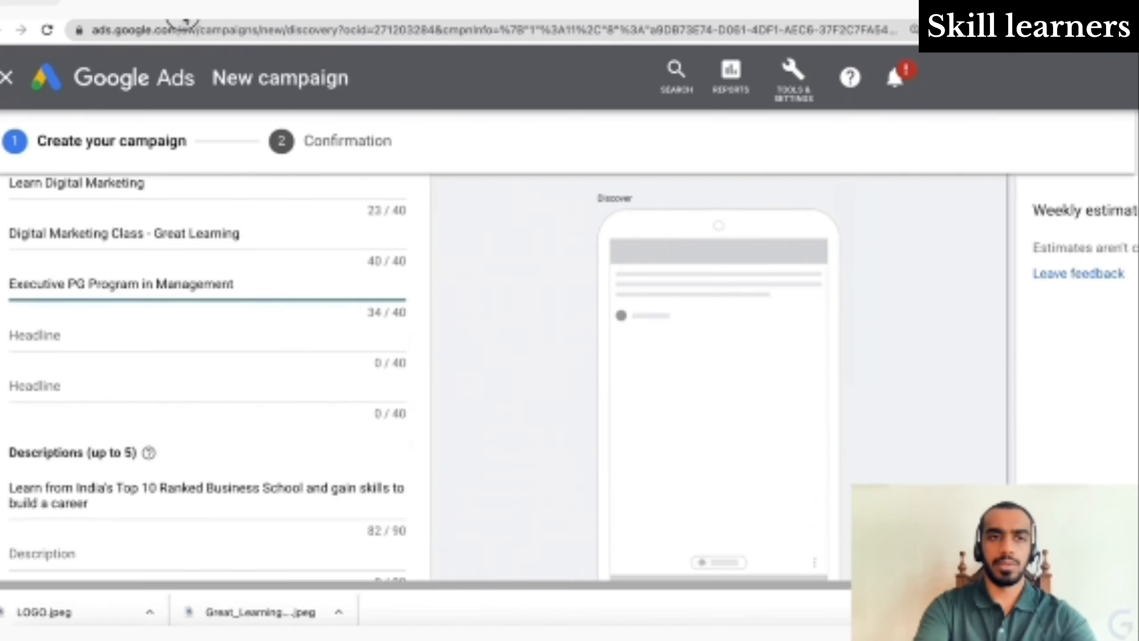
- Try the copied bullet as the fourth headline, then undo it because it is too long
{"action": "left_click", "coordinate": [209, 337]}
{"action": "key", "text": "ctrl+v"}
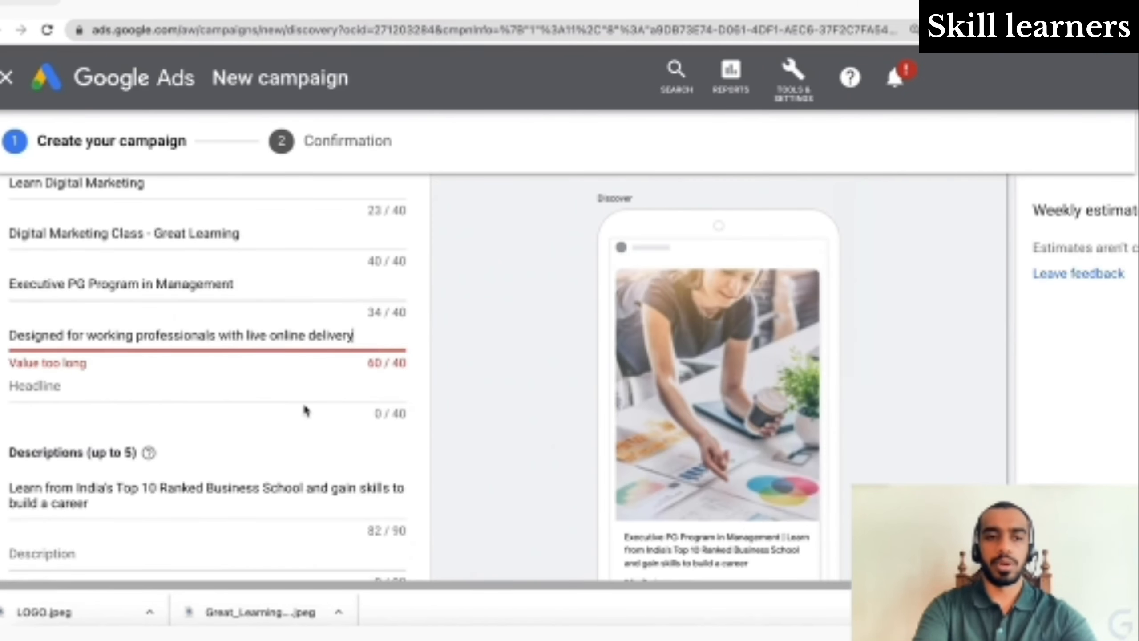
{"action": "key", "text": "ctrl+z"}
- Paste 'Designed for working professionals with live online delivery' as the second description
{"action": "scroll", "coordinate": [287, 353], "scroll_direction": "down", "scroll_amount": 5}
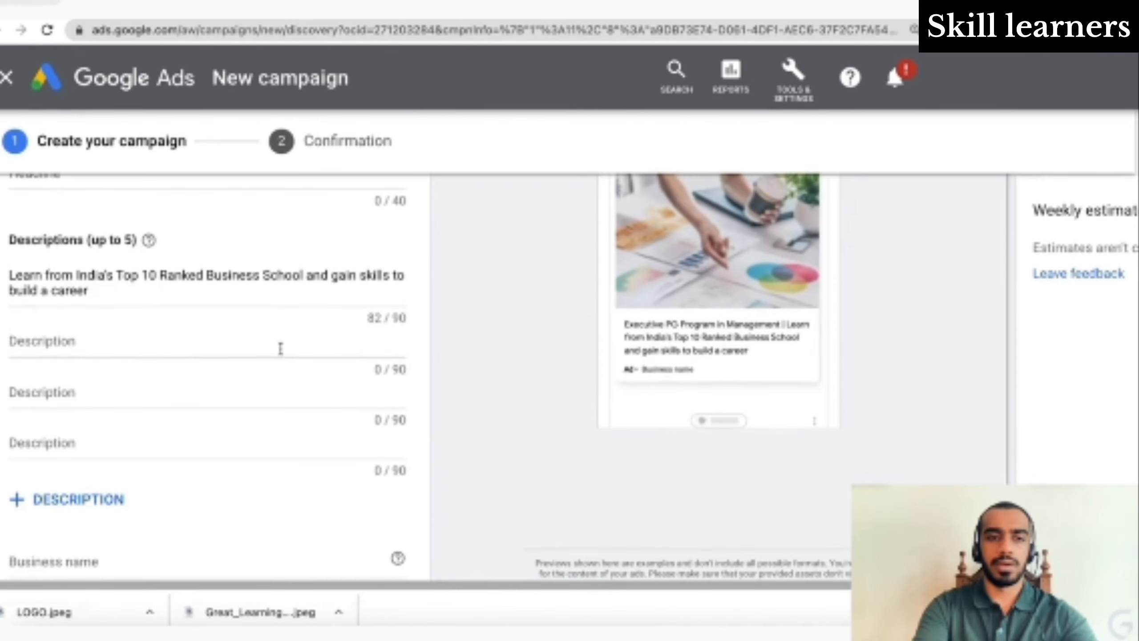
{"action": "left_click", "coordinate": [227, 338]}
{"action": "key", "text": "ctrl+v"}
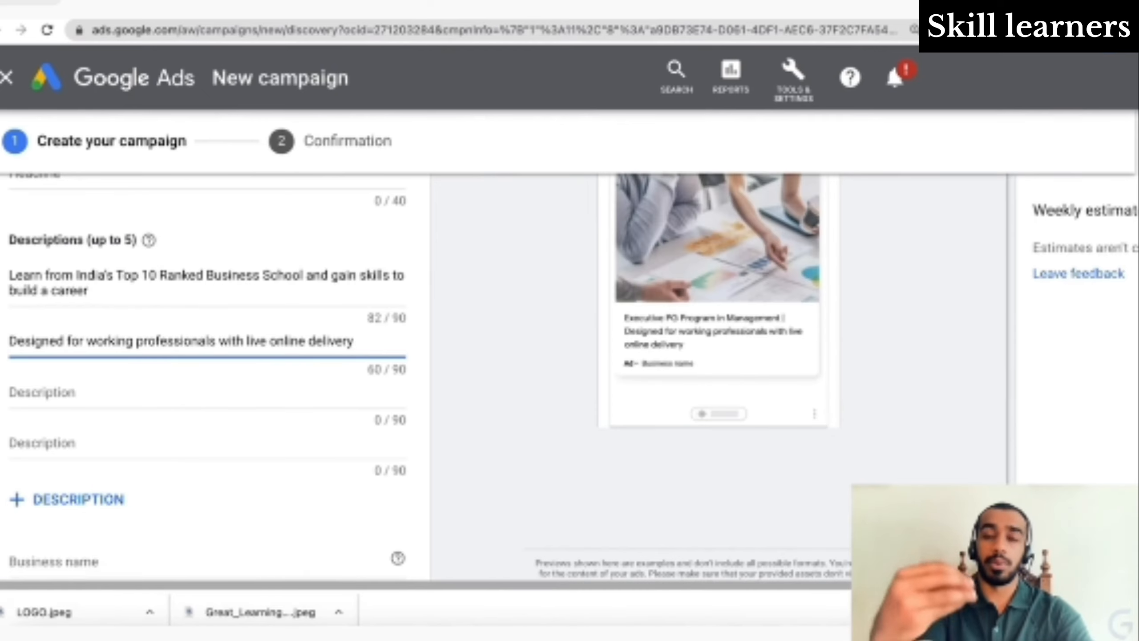
{"action": "scroll", "coordinate": [215, 377], "scroll_direction": "down", "scroll_amount": 2}
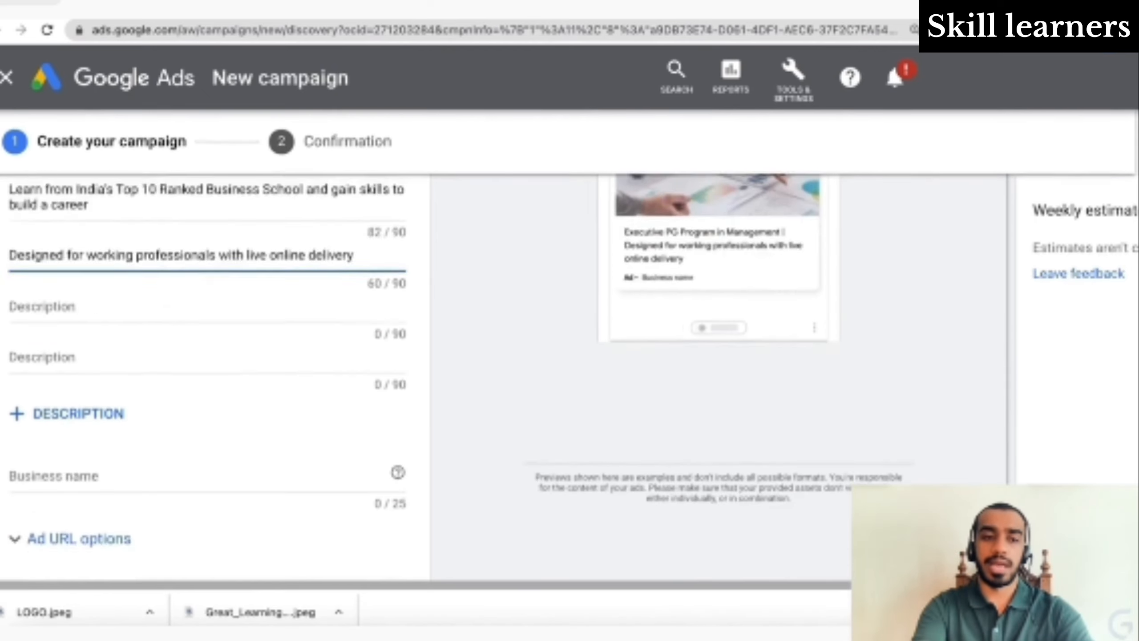
{"action": "scroll", "coordinate": [242, 327], "scroll_direction": "down", "scroll_amount": 2}
{"action": "scroll", "coordinate": [243, 327], "scroll_direction": "up", "scroll_amount": 5}
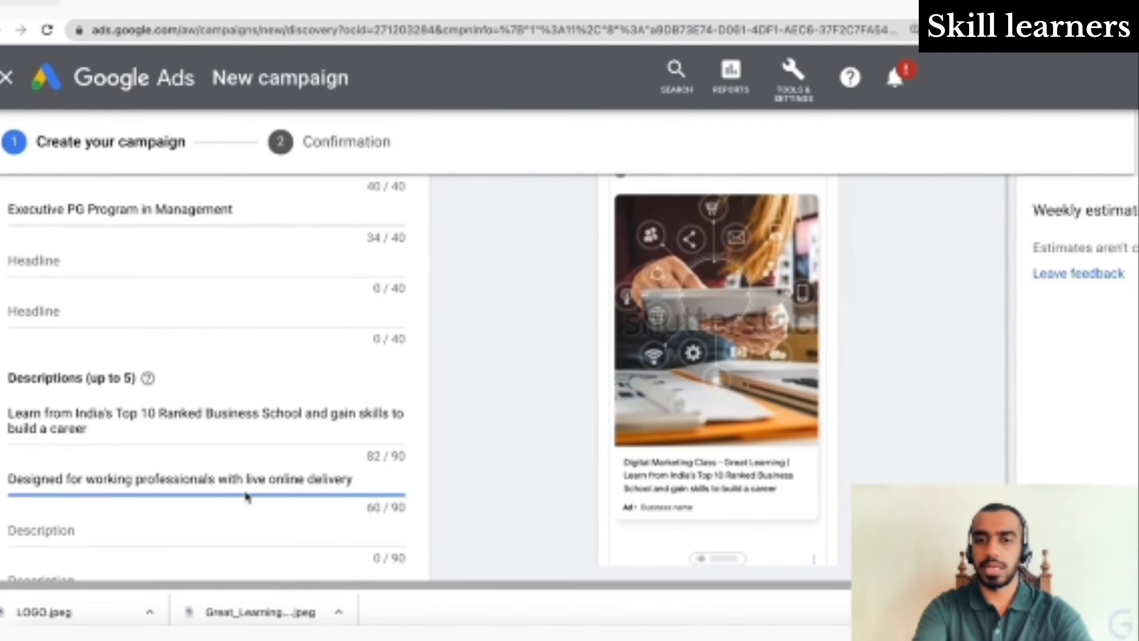
{"action": "scroll", "coordinate": [247, 497], "scroll_direction": "down", "scroll_amount": 1}
{"action": "scroll", "coordinate": [248, 497], "scroll_direction": "up", "scroll_amount": 3}
{"action": "scroll", "coordinate": [247, 497], "scroll_direction": "down", "scroll_amount": 1}
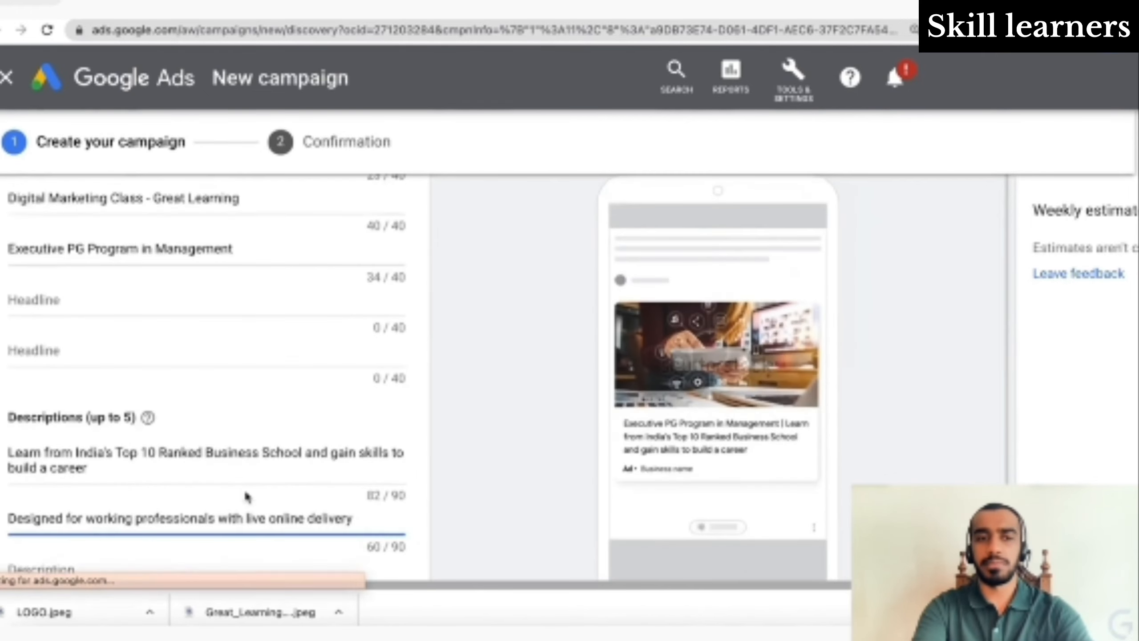
{"action": "scroll", "coordinate": [246, 495], "scroll_direction": "down", "scroll_amount": 3}
{"action": "scroll", "coordinate": [245, 490], "scroll_direction": "down", "scroll_amount": 3}
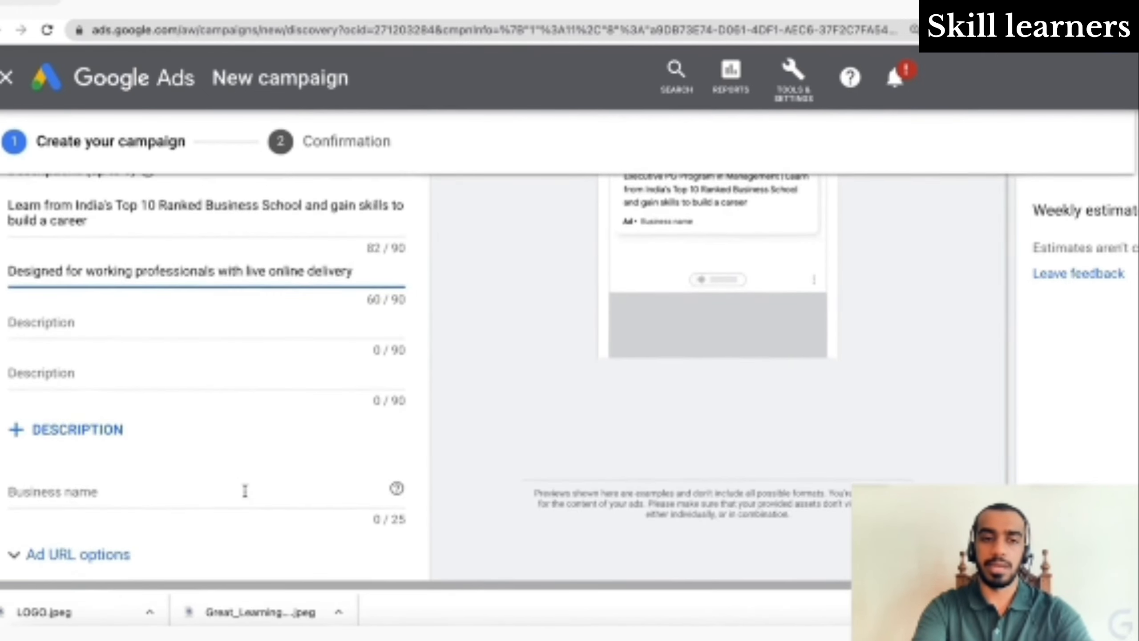
{"action": "scroll", "coordinate": [245, 492], "scroll_direction": "down", "scroll_amount": 3}
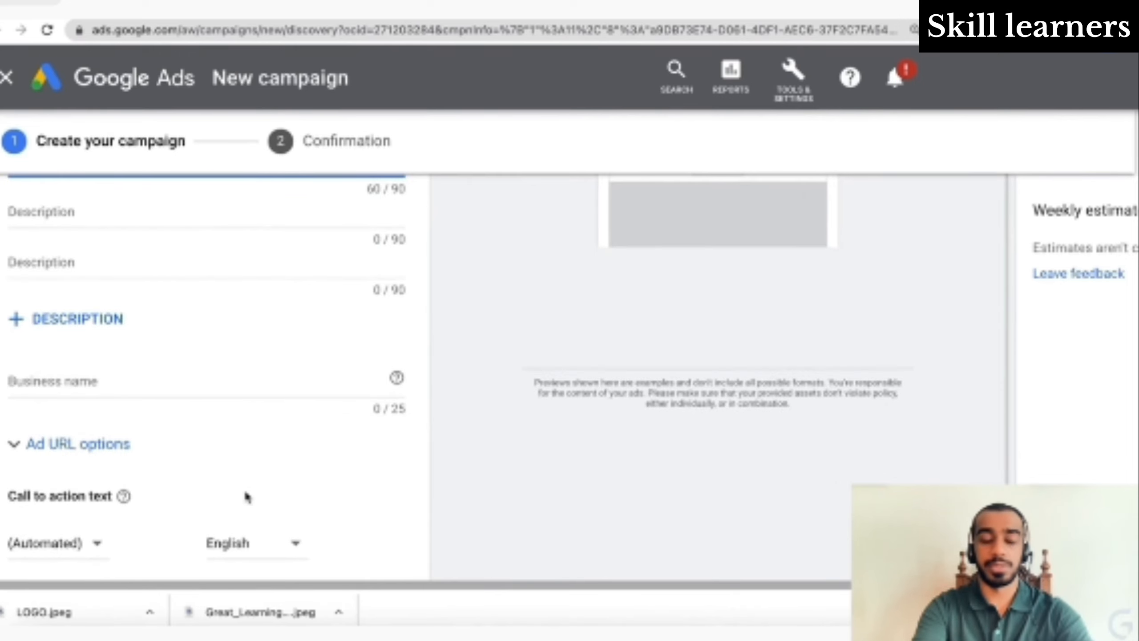
- Enter 'Great Learning' as the business name and expand the Ad URL options
{"action": "left_click", "coordinate": [211, 379]}
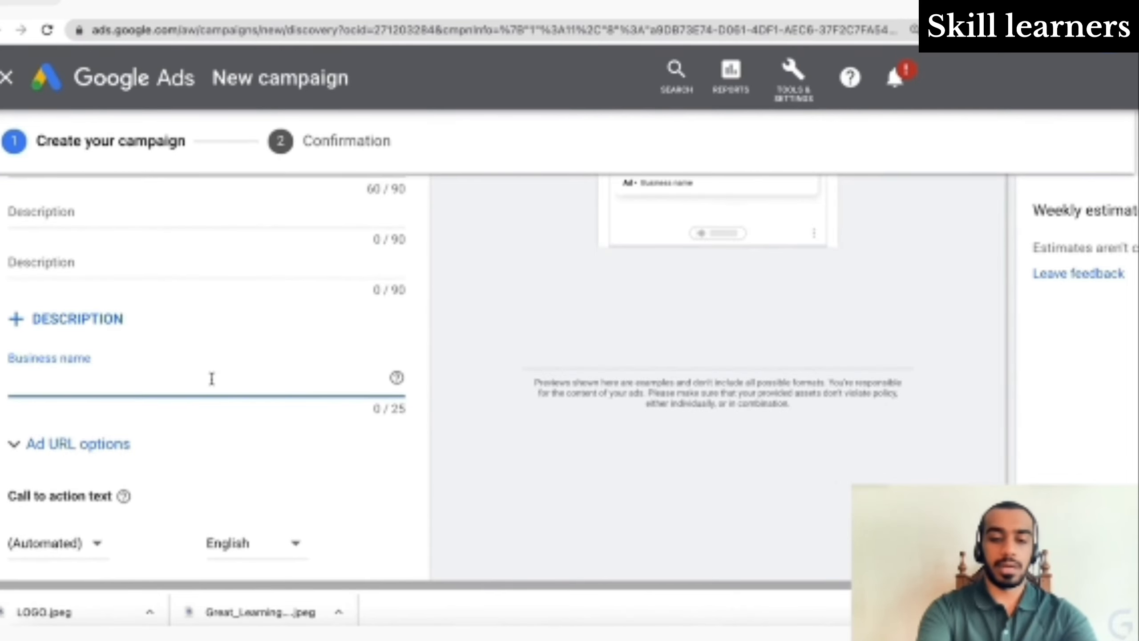
{"action": "type", "text": "Great Le"}
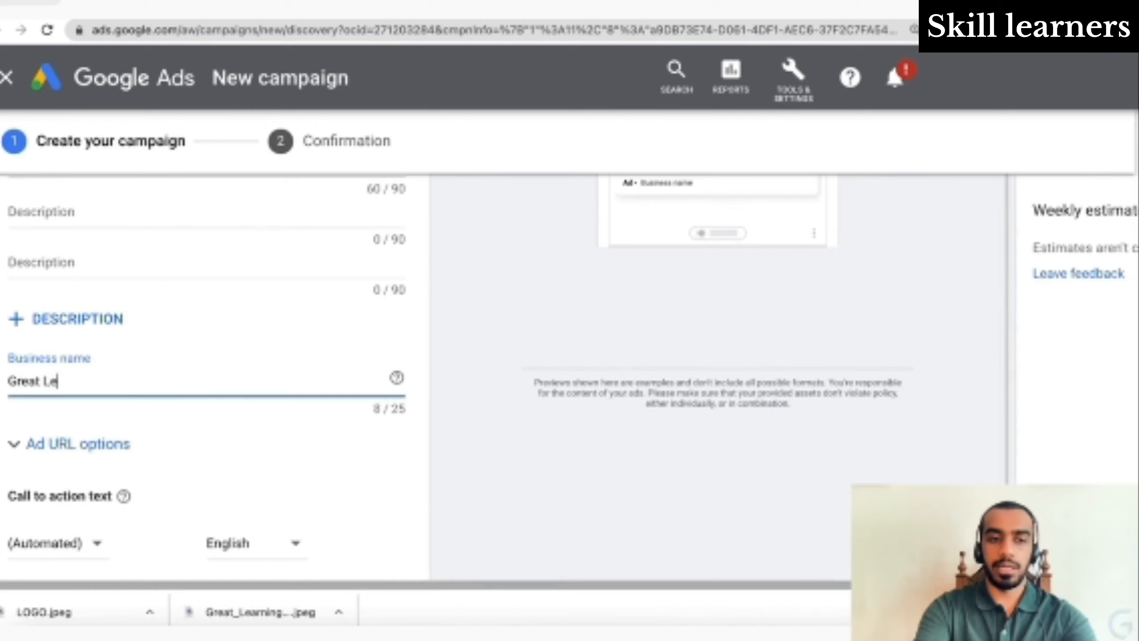
{"action": "type", "text": "arning"}
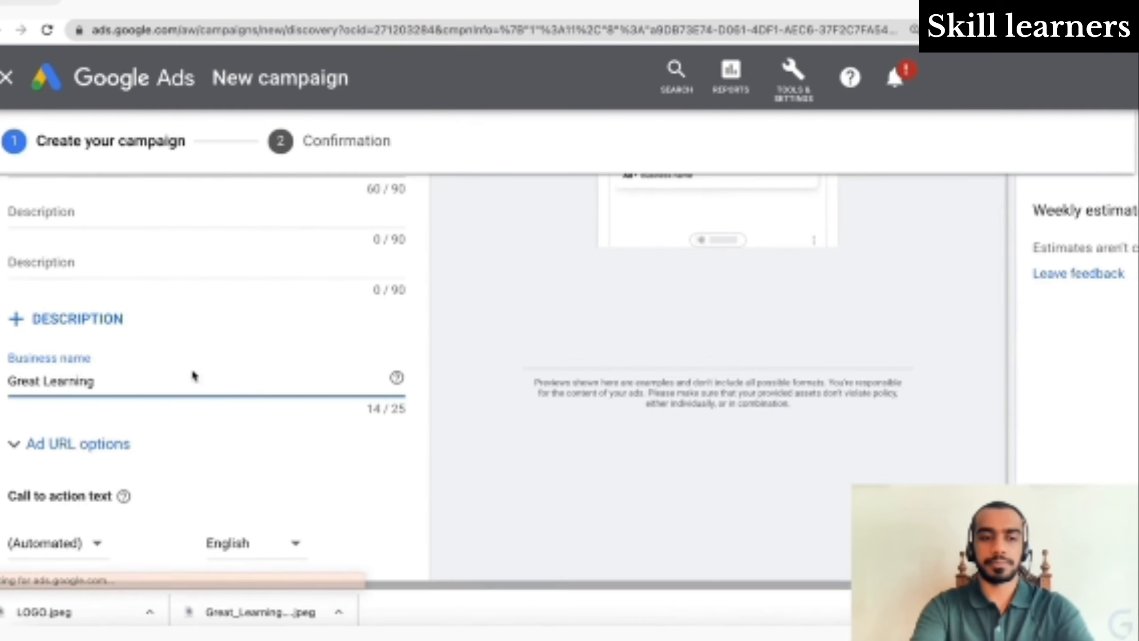
{"action": "left_click", "coordinate": [214, 459]}
{"action": "scroll", "coordinate": [214, 460], "scroll_direction": "down", "scroll_amount": 2}
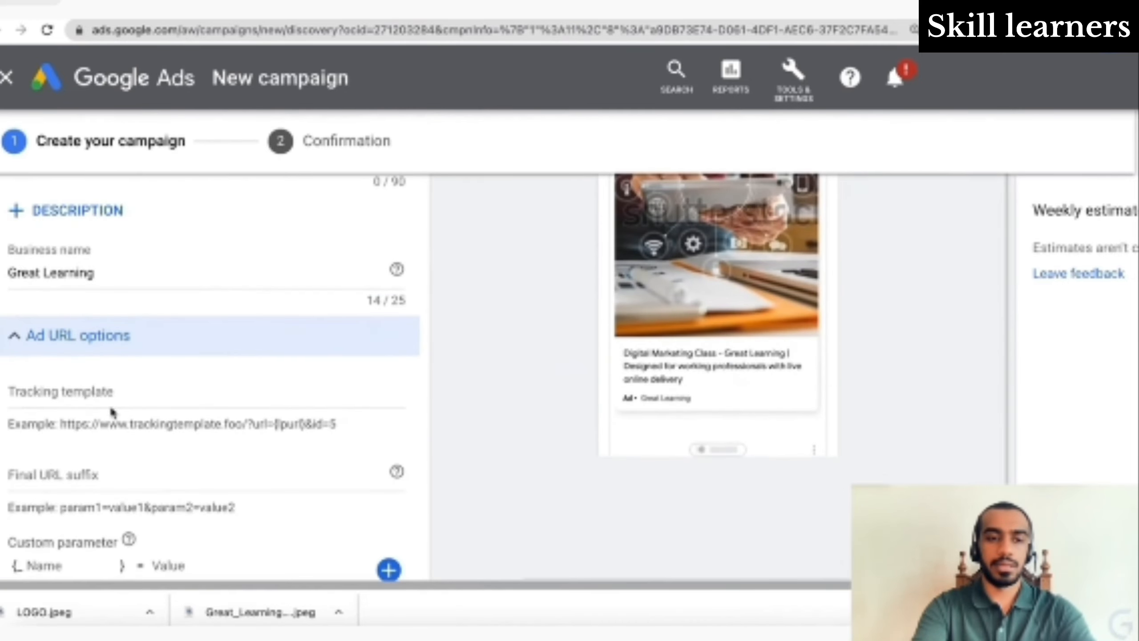
{"action": "scroll", "coordinate": [254, 415], "scroll_direction": "down", "scroll_amount": 5}
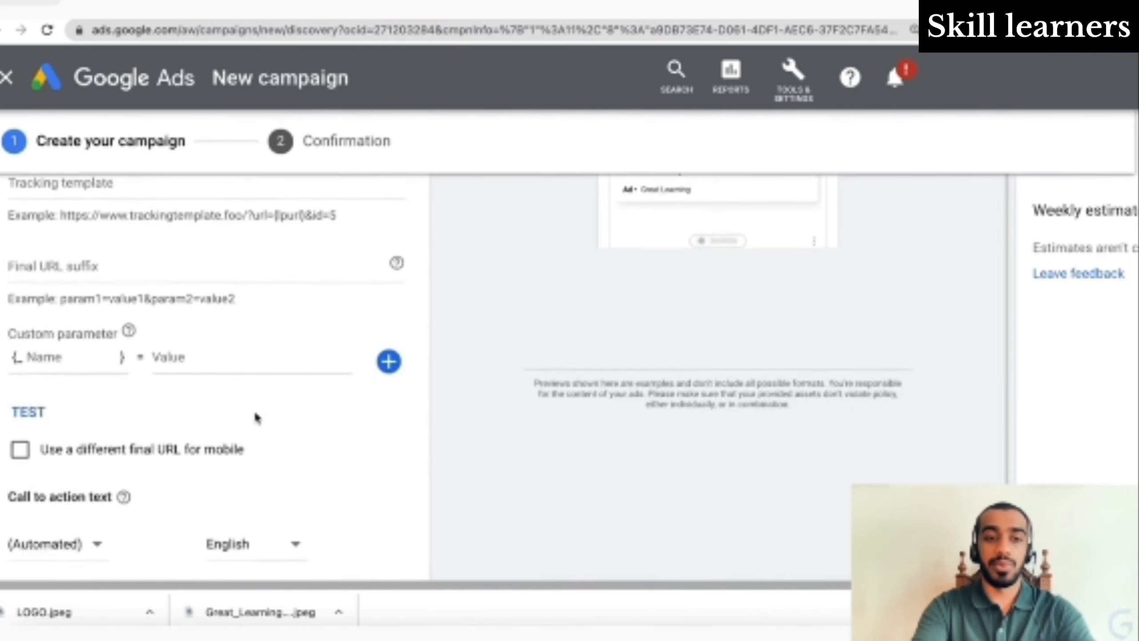
{"action": "scroll", "coordinate": [257, 394], "scroll_direction": "up", "scroll_amount": 2}
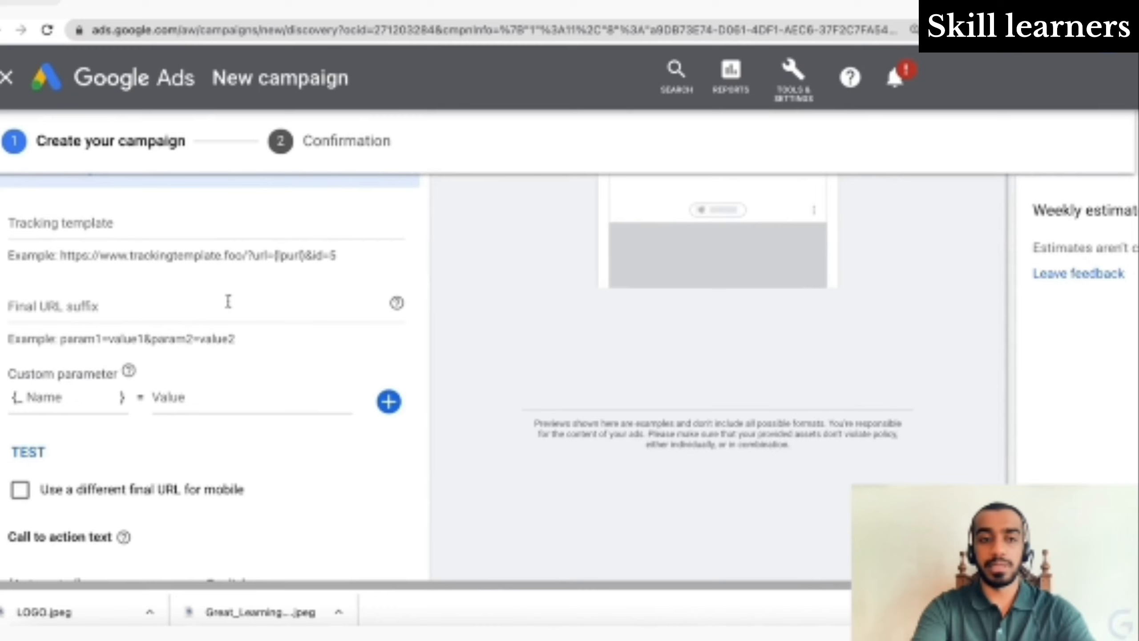
{"action": "scroll", "coordinate": [228, 301], "scroll_direction": "down", "scroll_amount": 1}
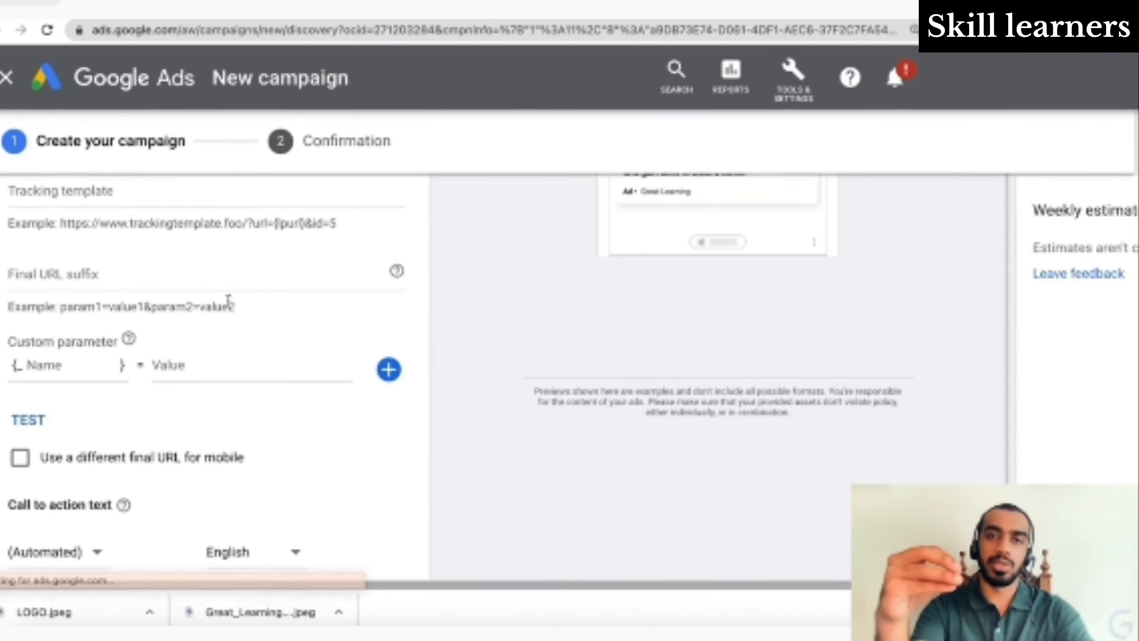
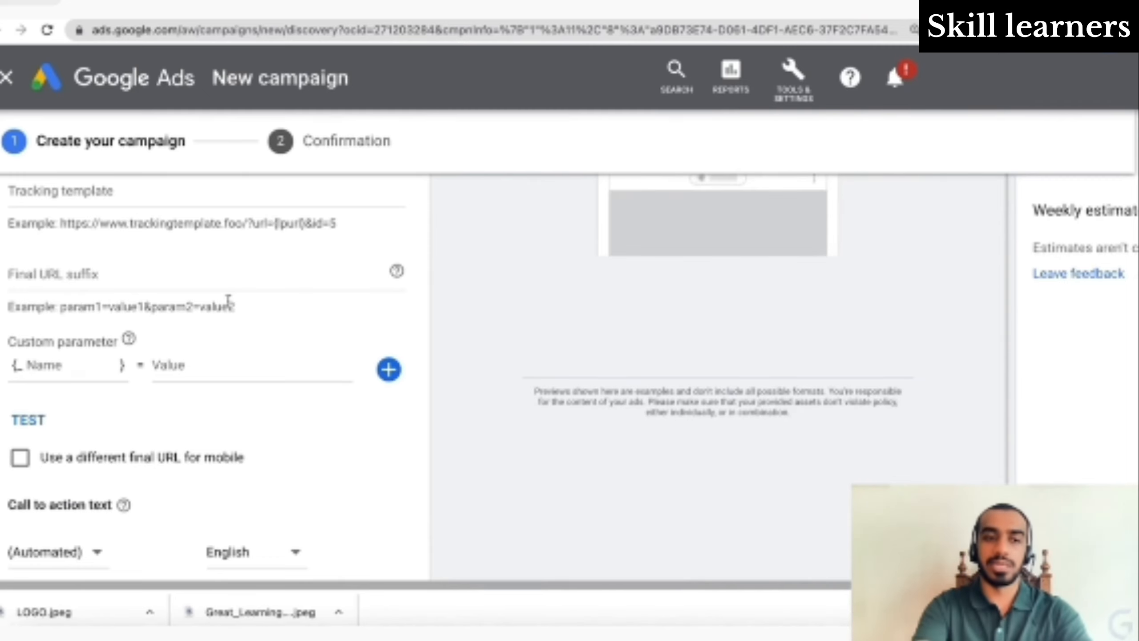
- Review the Final URL suffix example and leave the separate mobile final URL off
{"action": "left_click_drag", "start_coordinate": [60, 307], "coordinate": [234, 305]}
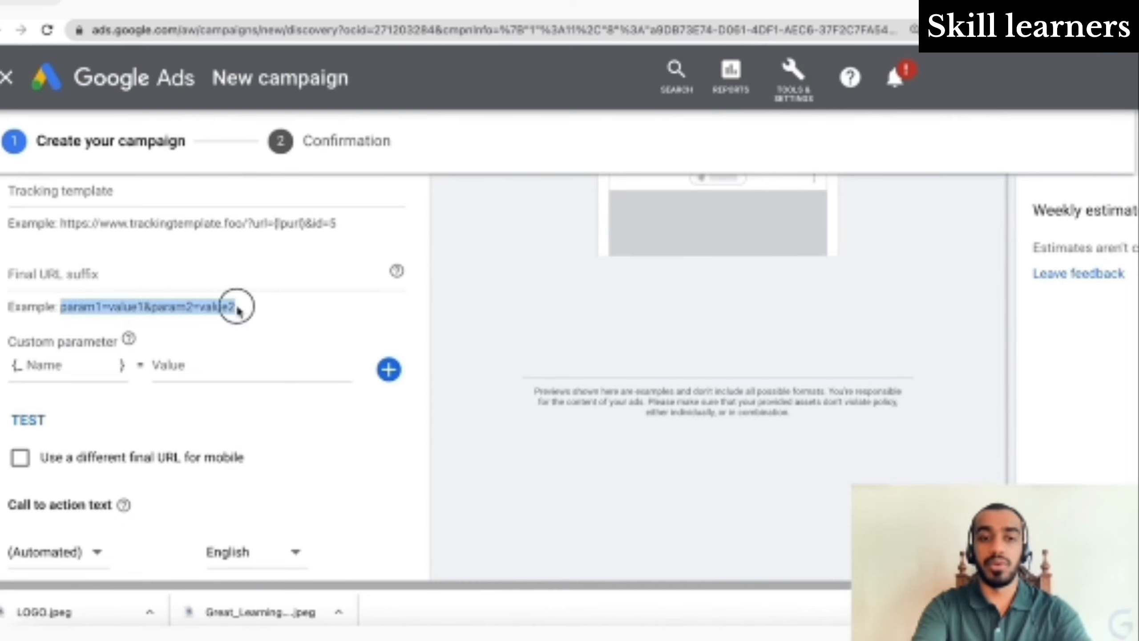
{"action": "left_click", "coordinate": [237, 309]}
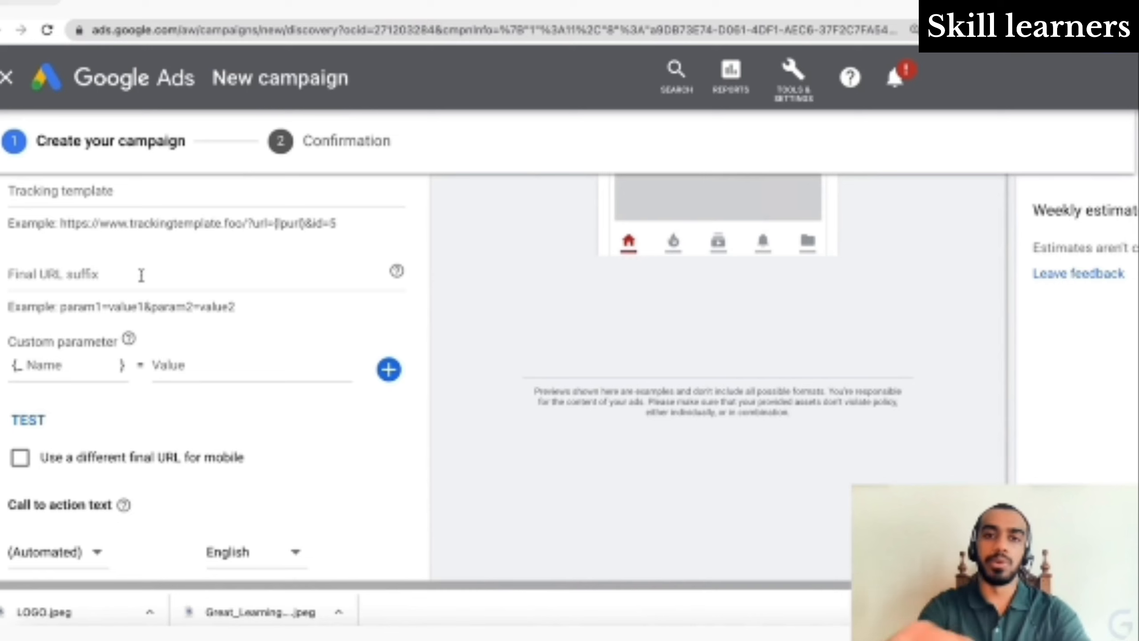
{"action": "scroll", "coordinate": [141, 275], "scroll_direction": "down", "scroll_amount": 3}
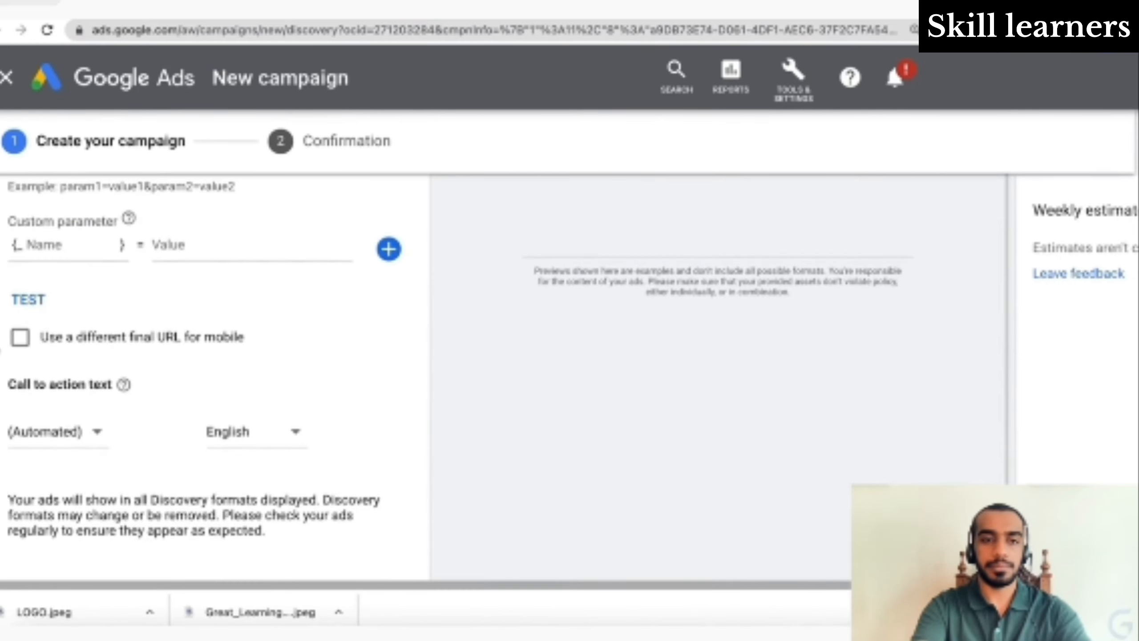
{"action": "left_click", "coordinate": [20, 337]}
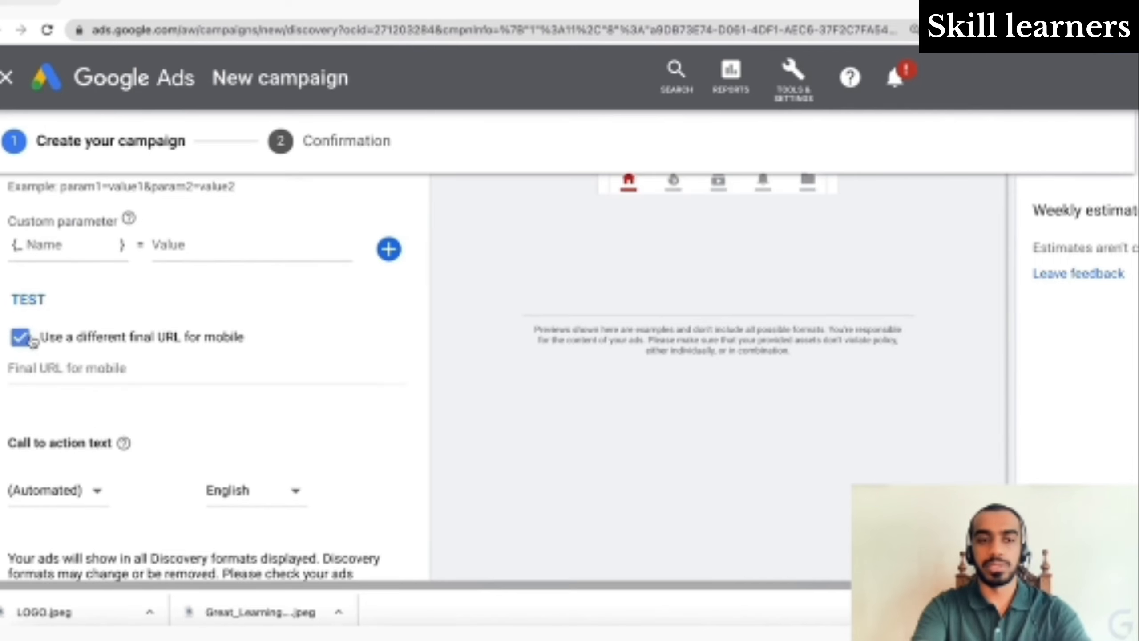
{"action": "left_click", "coordinate": [20, 337]}
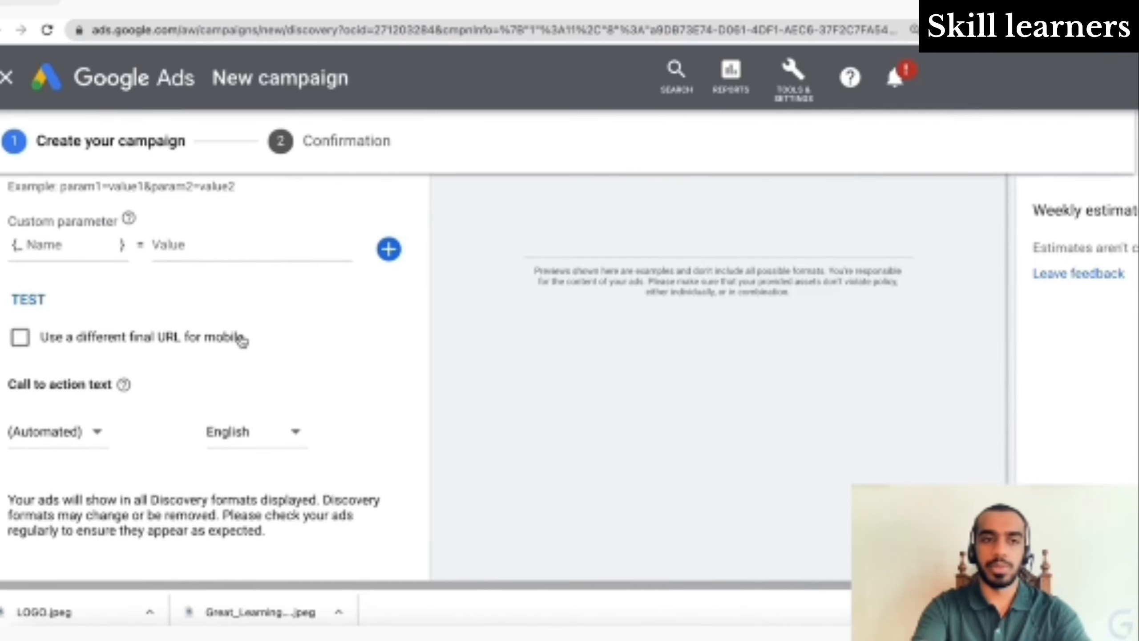
{"action": "scroll", "coordinate": [134, 359], "scroll_direction": "down", "scroll_amount": 2}
- Set the ad's call-to-action text to Learn More
{"action": "left_click", "coordinate": [89, 344]}
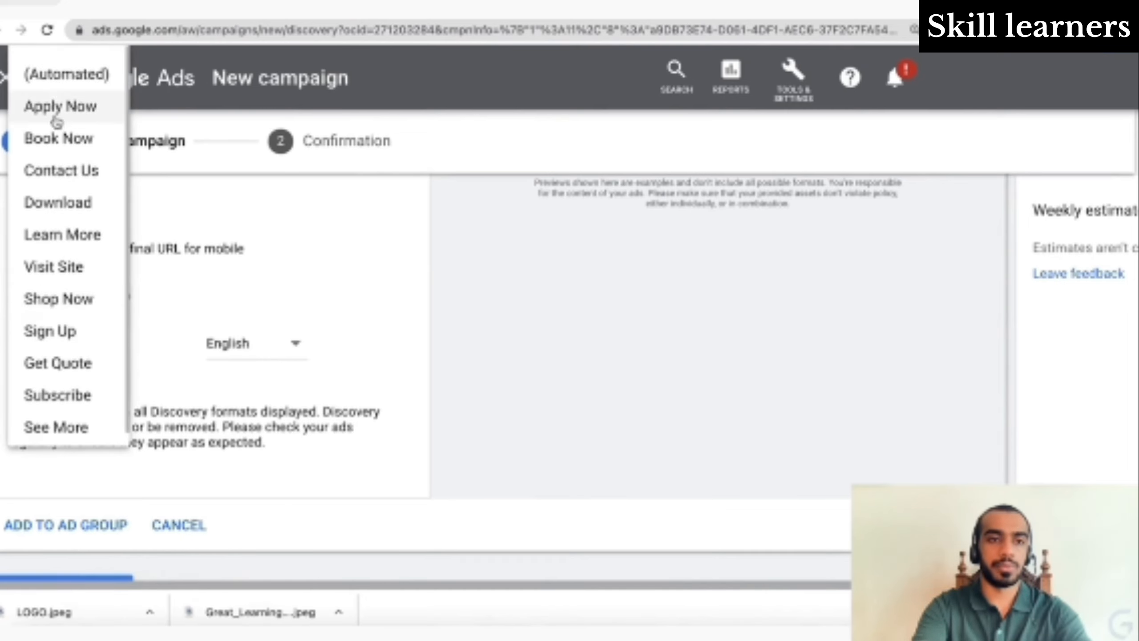
{"action": "left_click", "coordinate": [71, 234]}
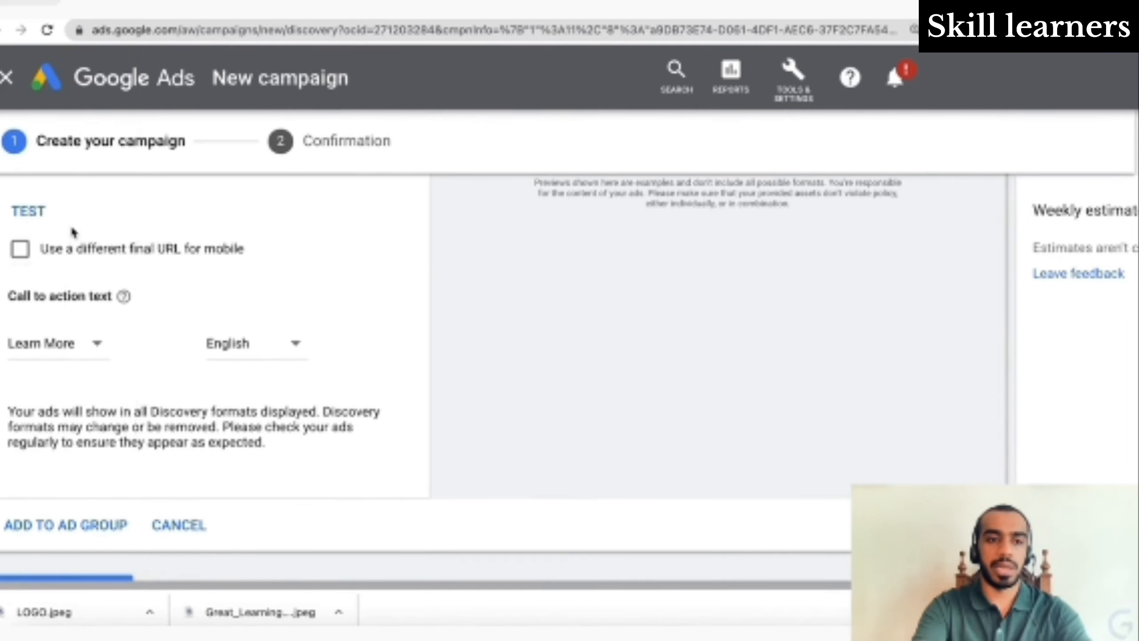
{"action": "scroll", "coordinate": [184, 404], "scroll_direction": "up", "scroll_amount": 5}
{"action": "scroll", "coordinate": [90, 467], "scroll_direction": "down", "scroll_amount": 3}
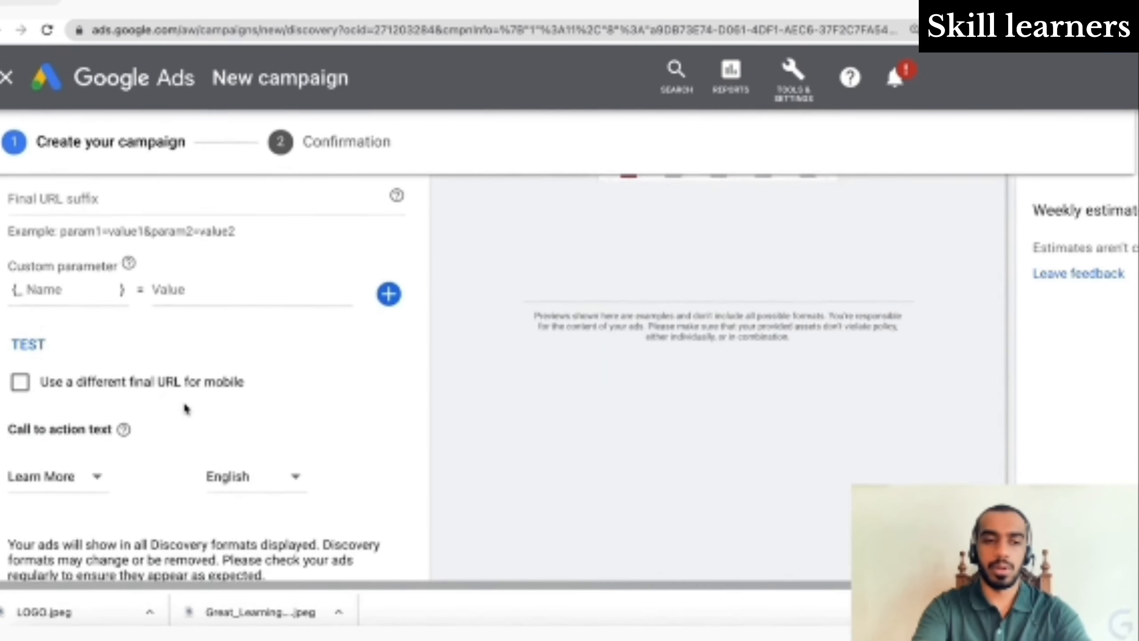
{"action": "left_click", "coordinate": [82, 478]}
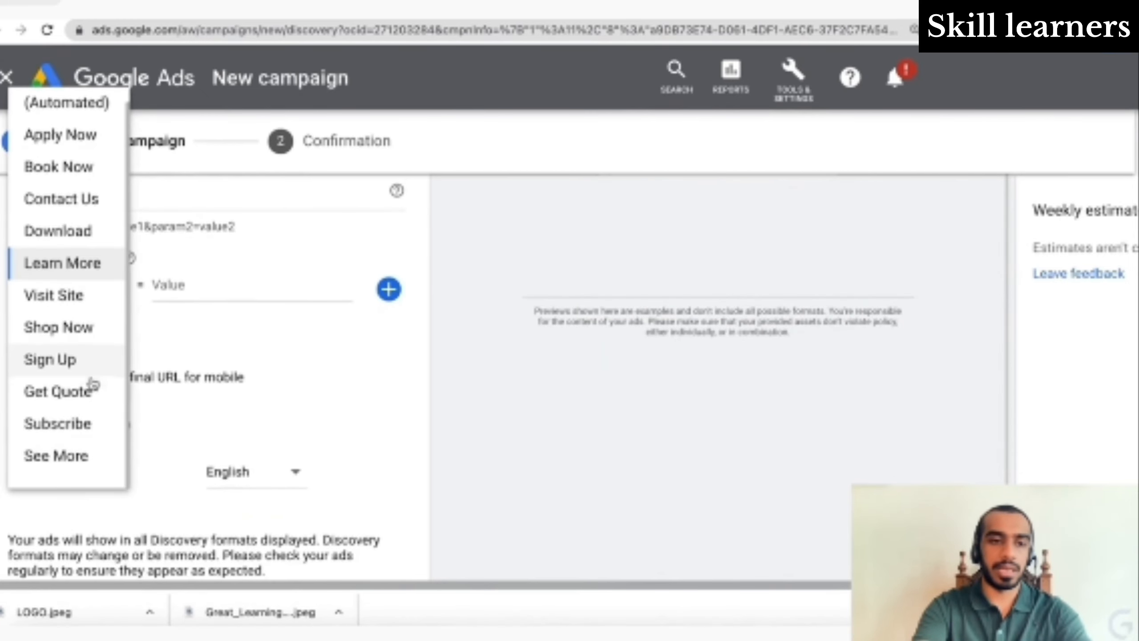
{"action": "scroll", "coordinate": [76, 379], "scroll_direction": "up", "scroll_amount": 1}
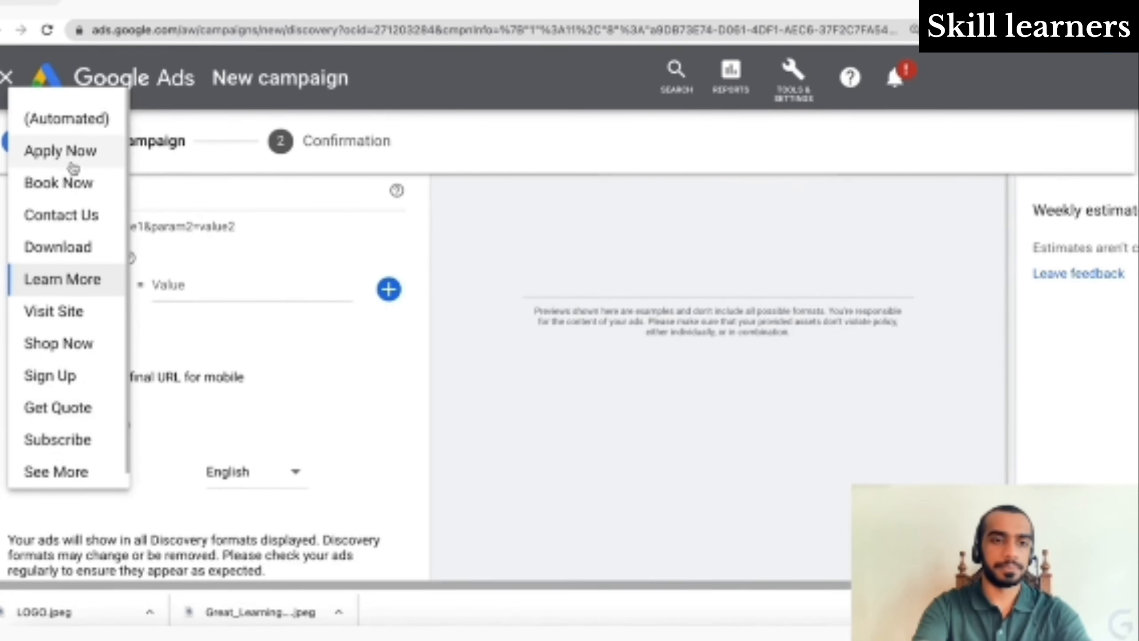
{"action": "left_click", "coordinate": [170, 489]}
- Keep English as the ad language, add the ad to the ad group, and create the campaign
{"action": "left_click", "coordinate": [242, 471]}
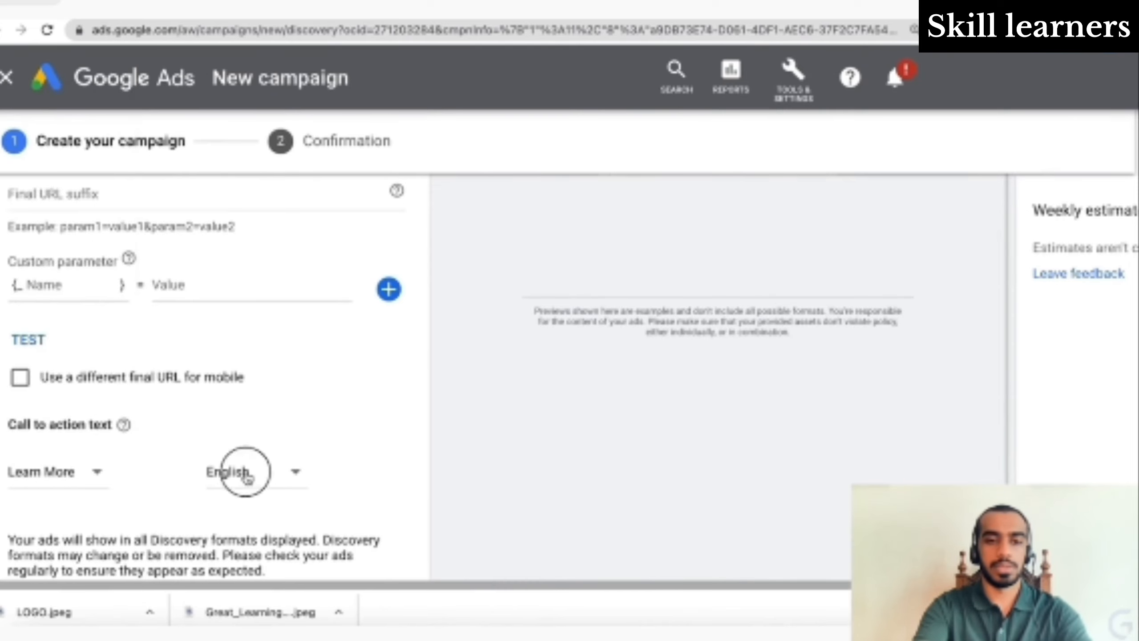
{"action": "left_click", "coordinate": [359, 562]}
{"action": "scroll", "coordinate": [334, 547], "scroll_direction": "down", "scroll_amount": 4}
{"action": "left_click", "coordinate": [89, 456]}
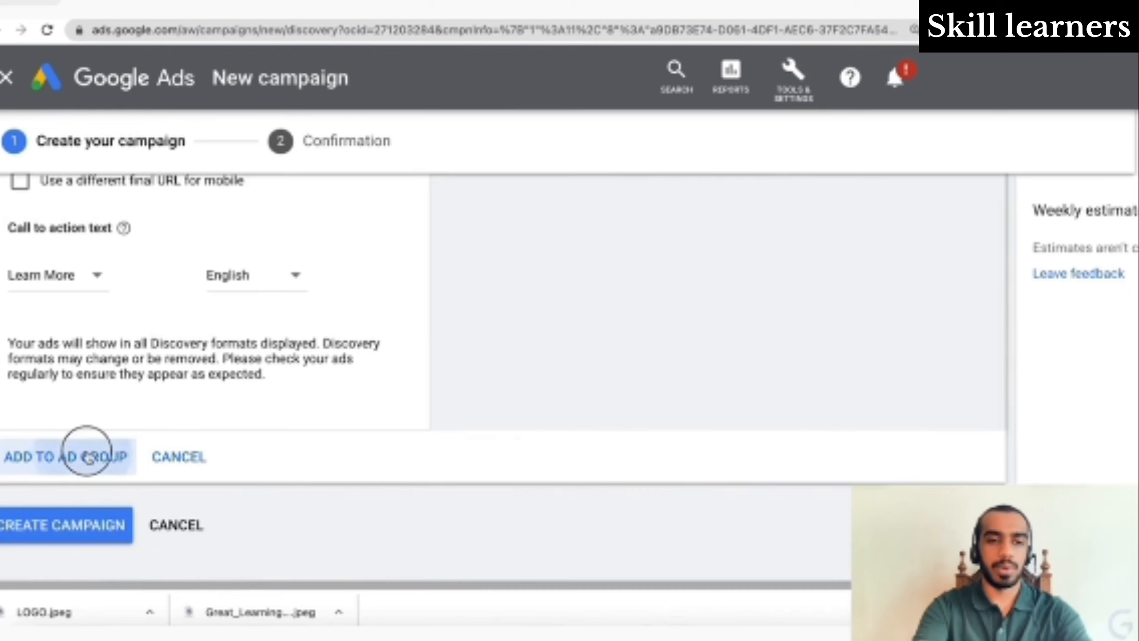
{"action": "left_click", "coordinate": [110, 483]}
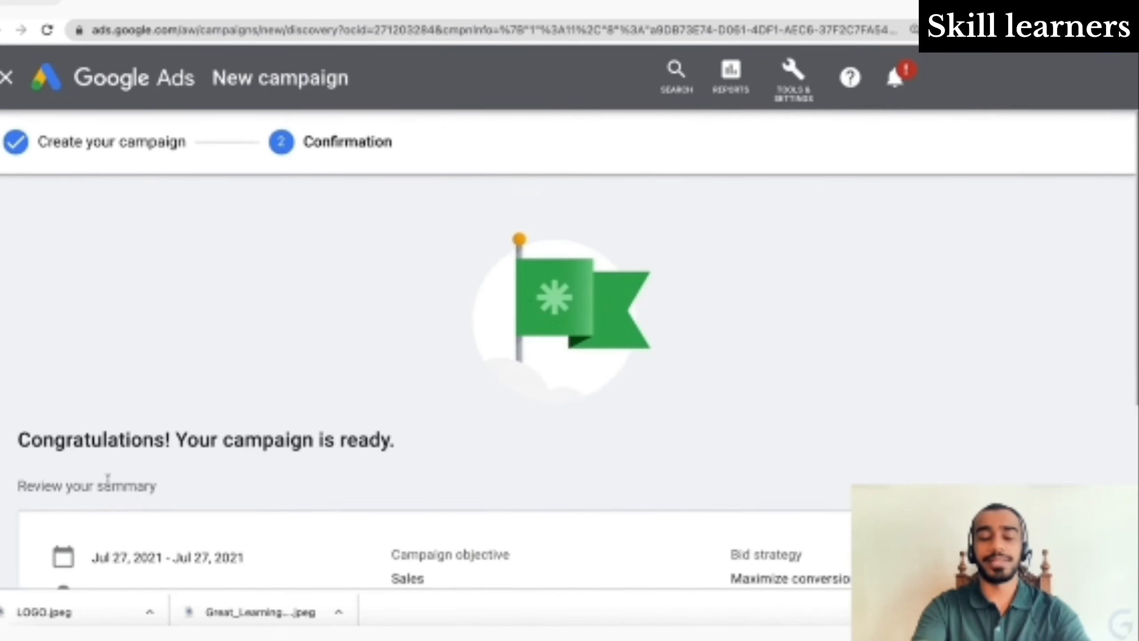
- Continue to the Discovery campaign's Ad groups page, showing the Digital Marketing ad group as Eligible
{"action": "scroll", "coordinate": [108, 480], "scroll_direction": "down", "scroll_amount": 5}
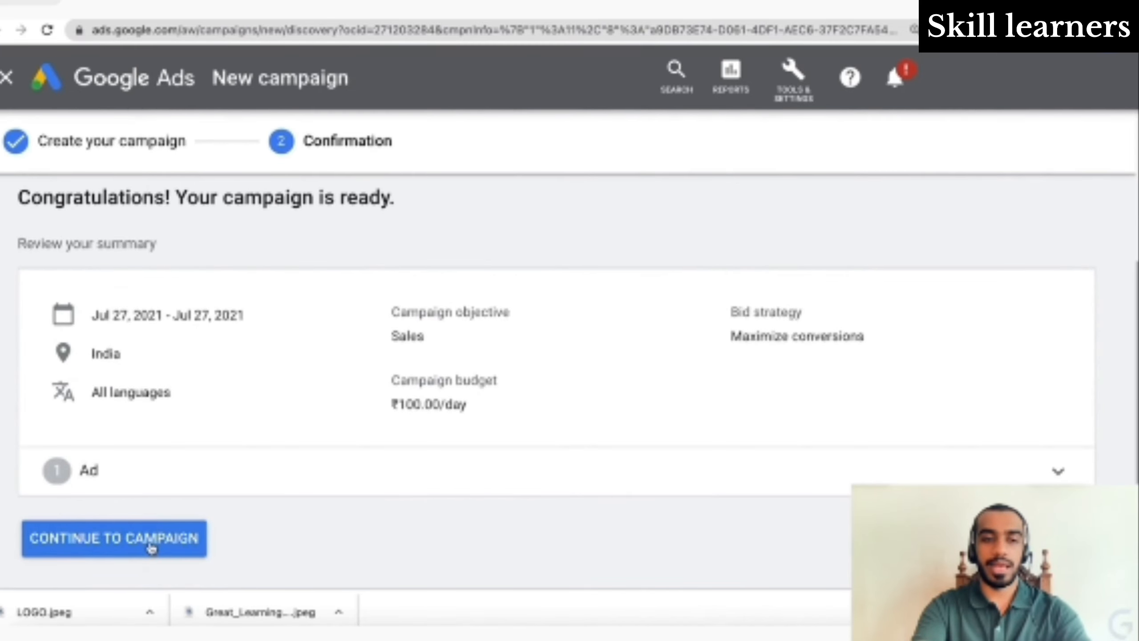
{"action": "left_click", "coordinate": [151, 548]}
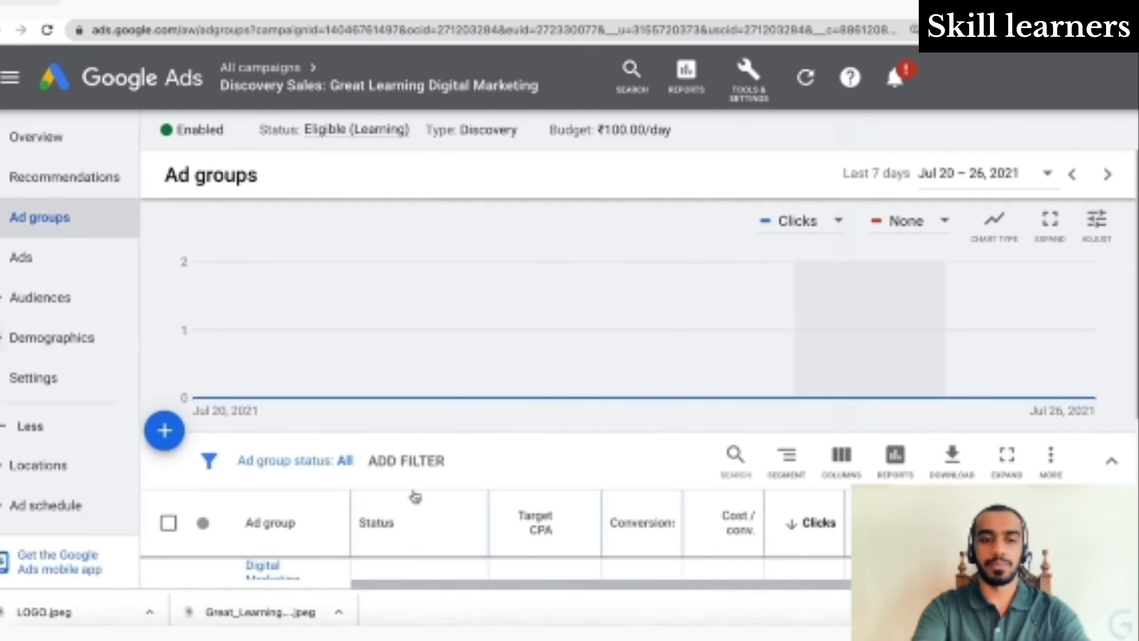
{"action": "scroll", "coordinate": [416, 496], "scroll_direction": "down", "scroll_amount": 4}
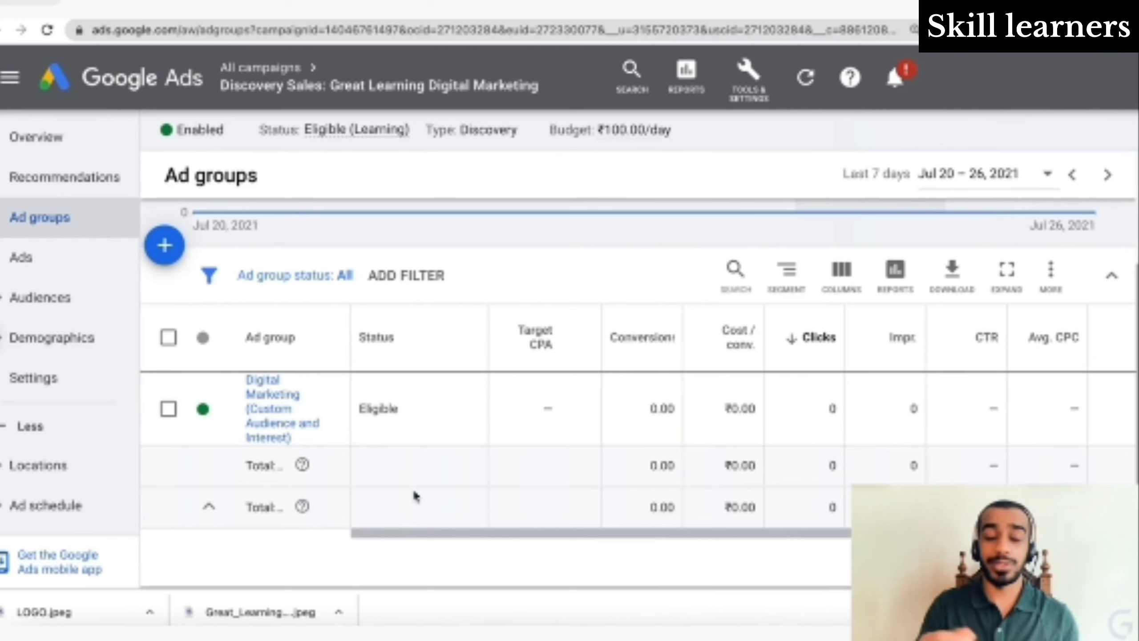
{"action": "mouse_move", "coordinate": [280, 80]}
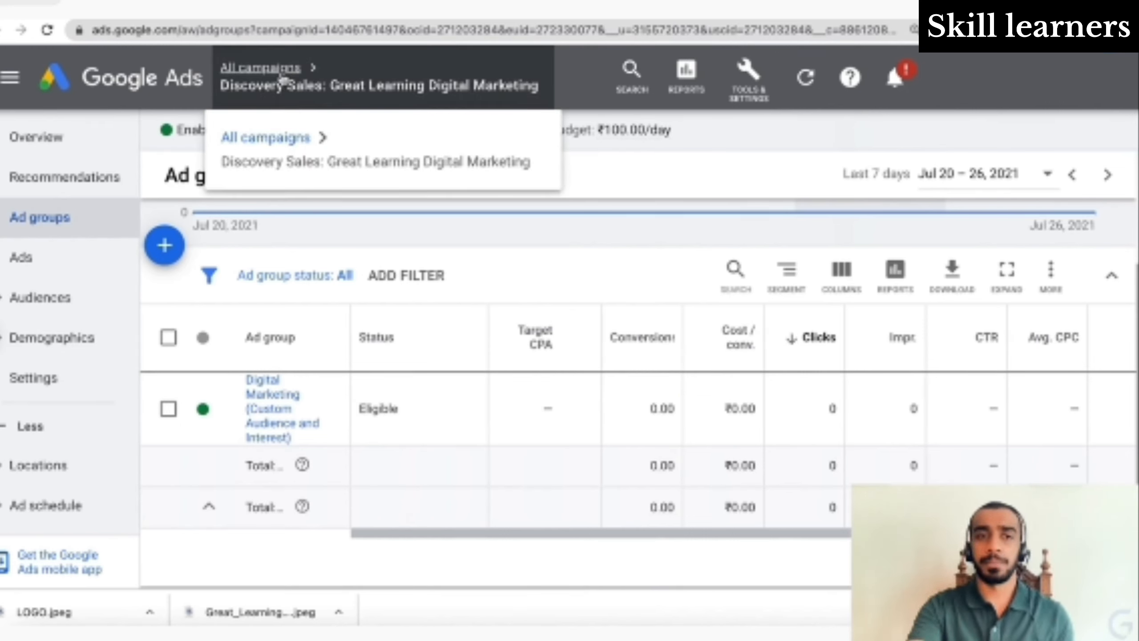
- Return to All campaigns, remove the Discovery type filter, and show only enabled campaigns
{"action": "left_click", "coordinate": [282, 75]}
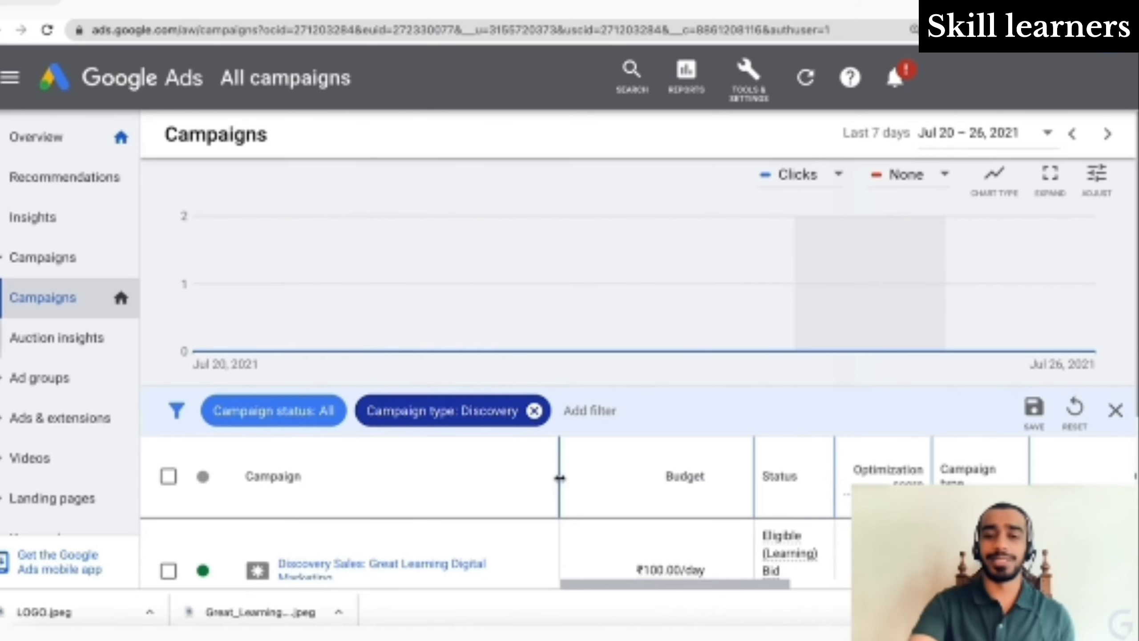
{"action": "scroll", "coordinate": [559, 478], "scroll_direction": "down", "scroll_amount": 3}
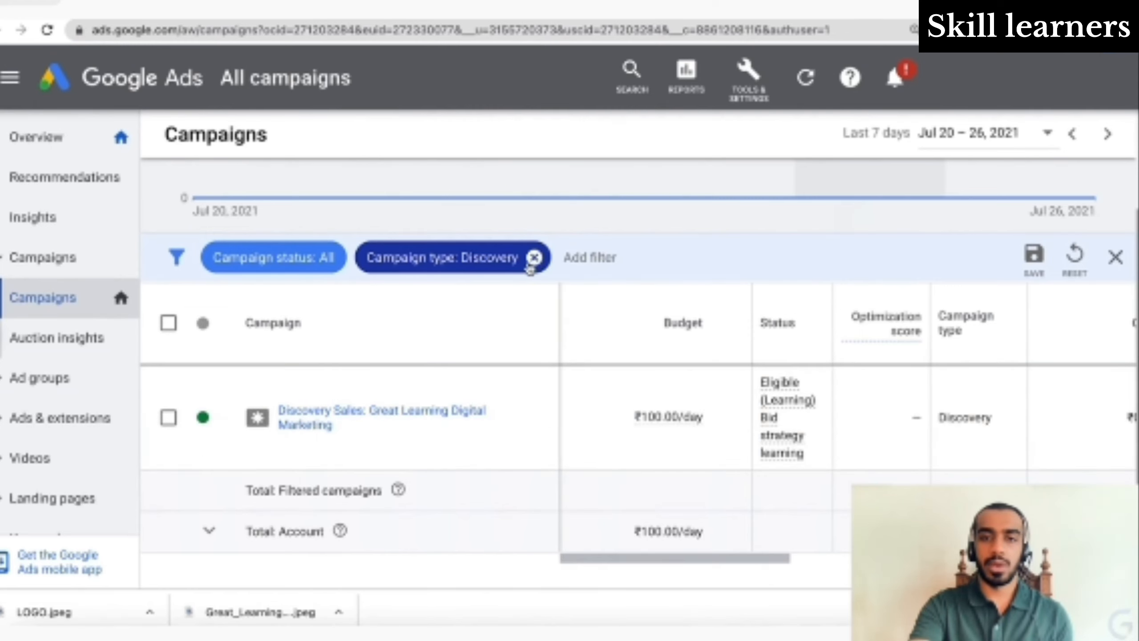
{"action": "left_click", "coordinate": [533, 258]}
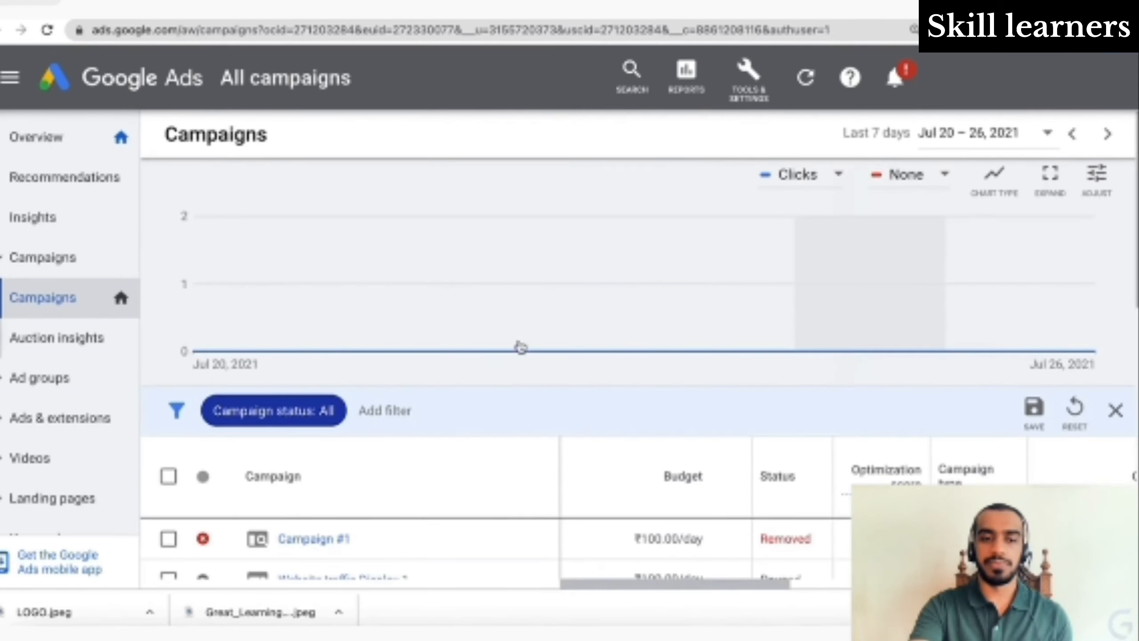
{"action": "scroll", "coordinate": [433, 381], "scroll_direction": "down", "scroll_amount": 5}
{"action": "scroll", "coordinate": [435, 386], "scroll_direction": "up", "scroll_amount": 5}
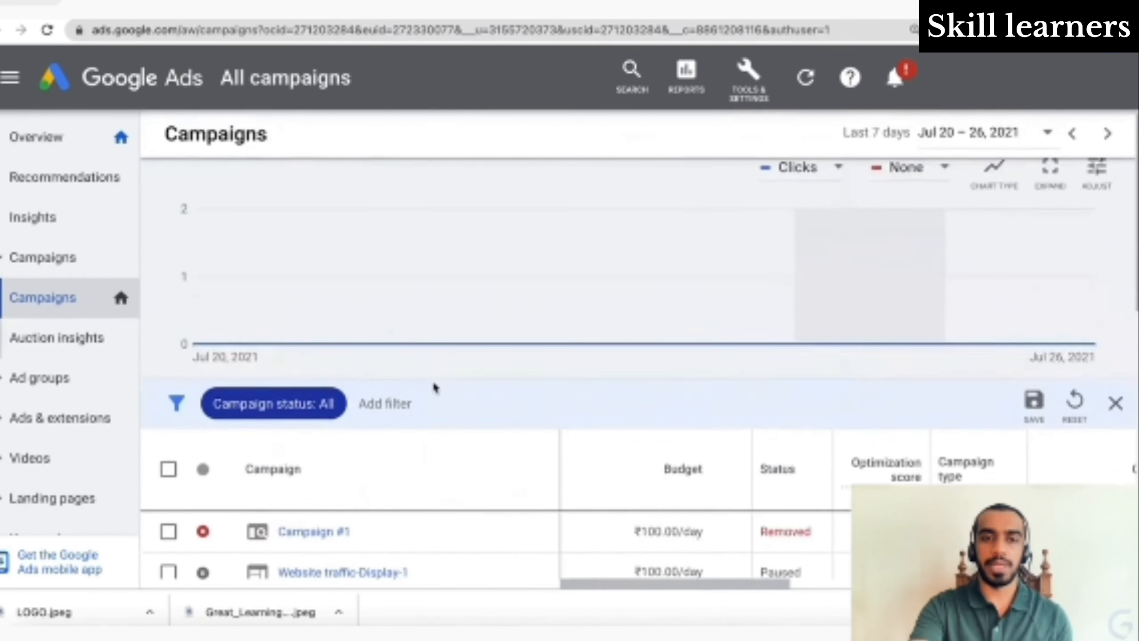
{"action": "left_click", "coordinate": [297, 424]}
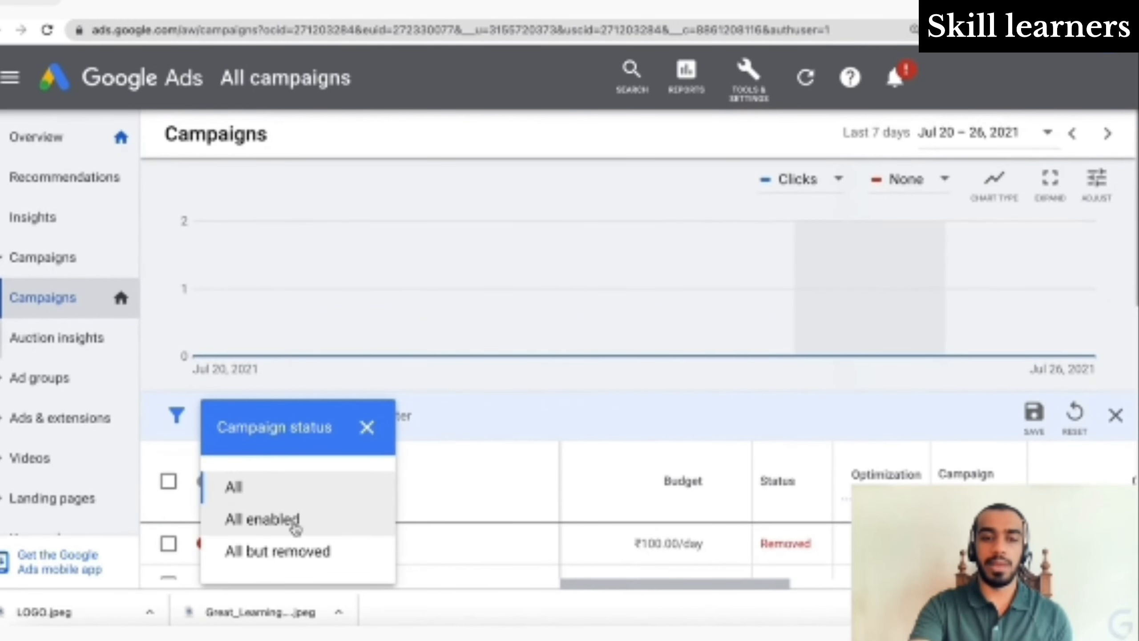
{"action": "left_click", "coordinate": [294, 521]}
- Pause the Discovery Sales campaign and open its ad groups
{"action": "scroll", "coordinate": [536, 443], "scroll_direction": "down", "scroll_amount": 3}
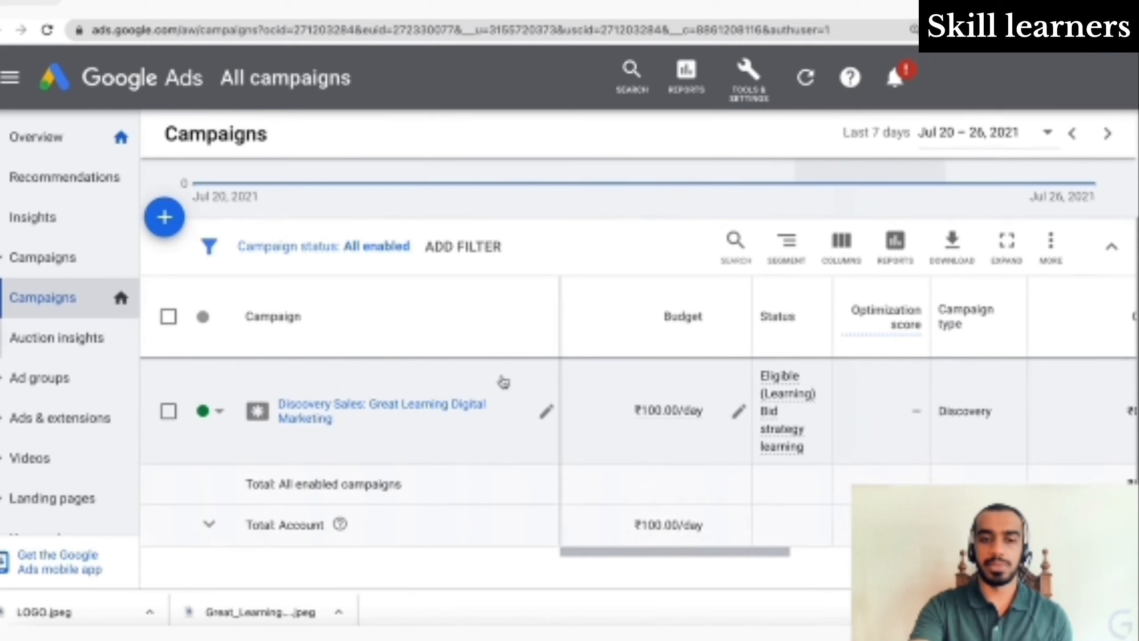
{"action": "left_click", "coordinate": [208, 421]}
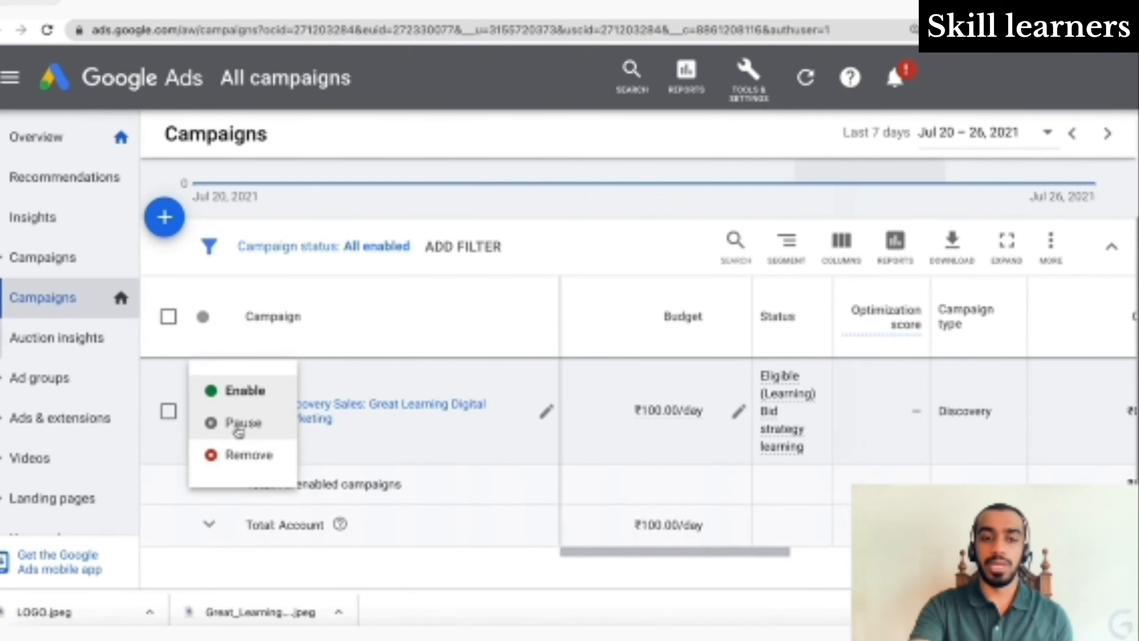
{"action": "left_click", "coordinate": [240, 426]}
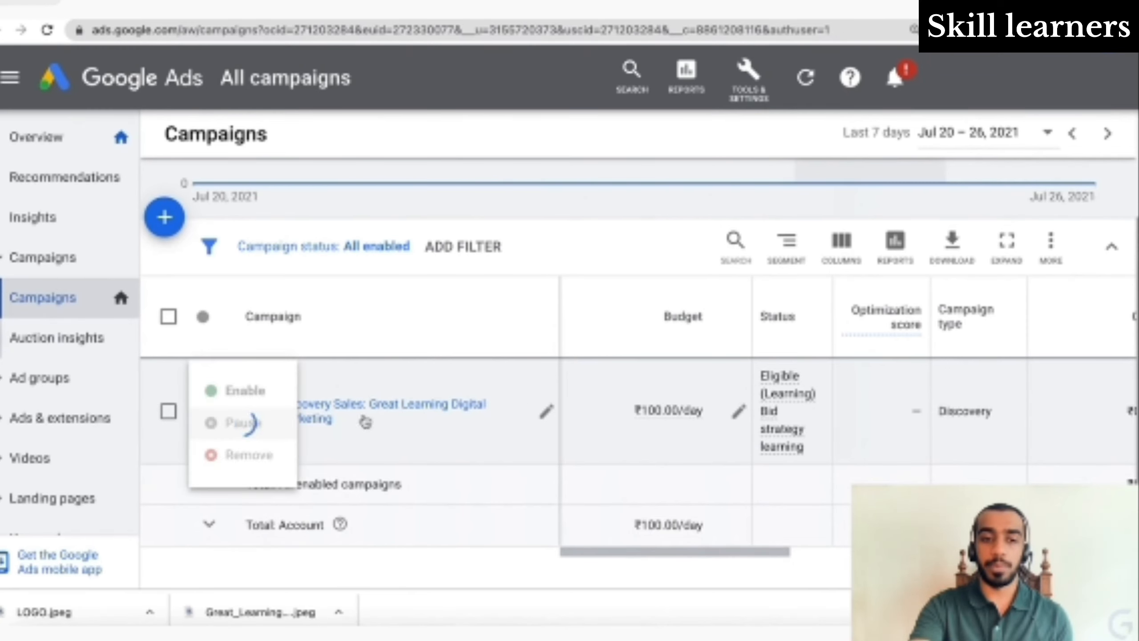
{"action": "left_click", "coordinate": [316, 410]}
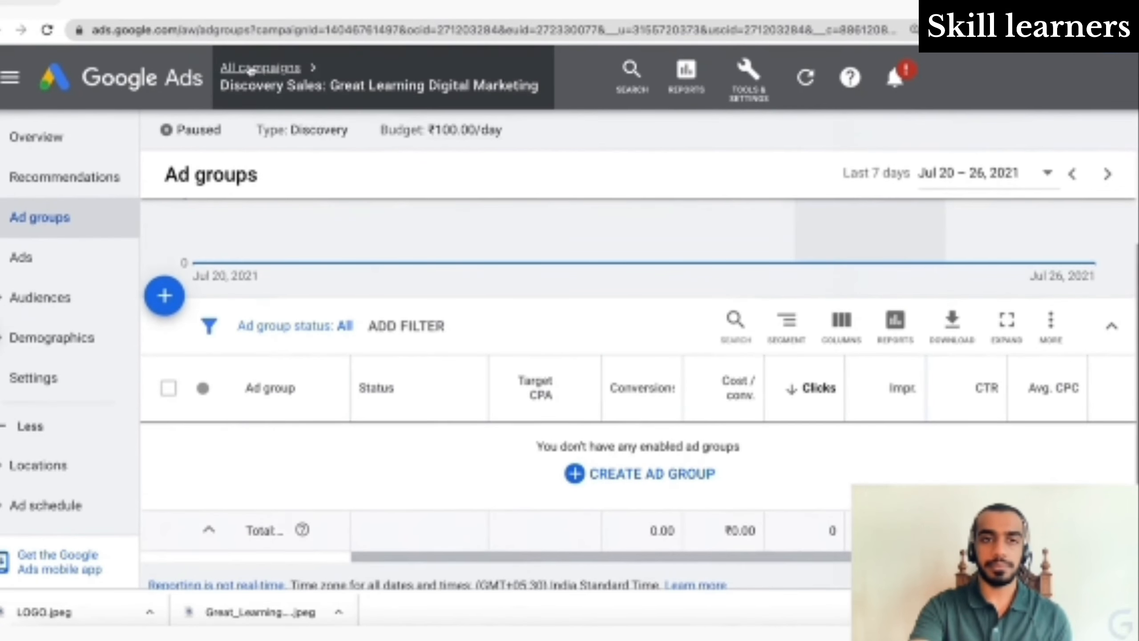
- Filter All campaigns to every status with campaign name containing 'discovery'
{"action": "left_click", "coordinate": [249, 68]}
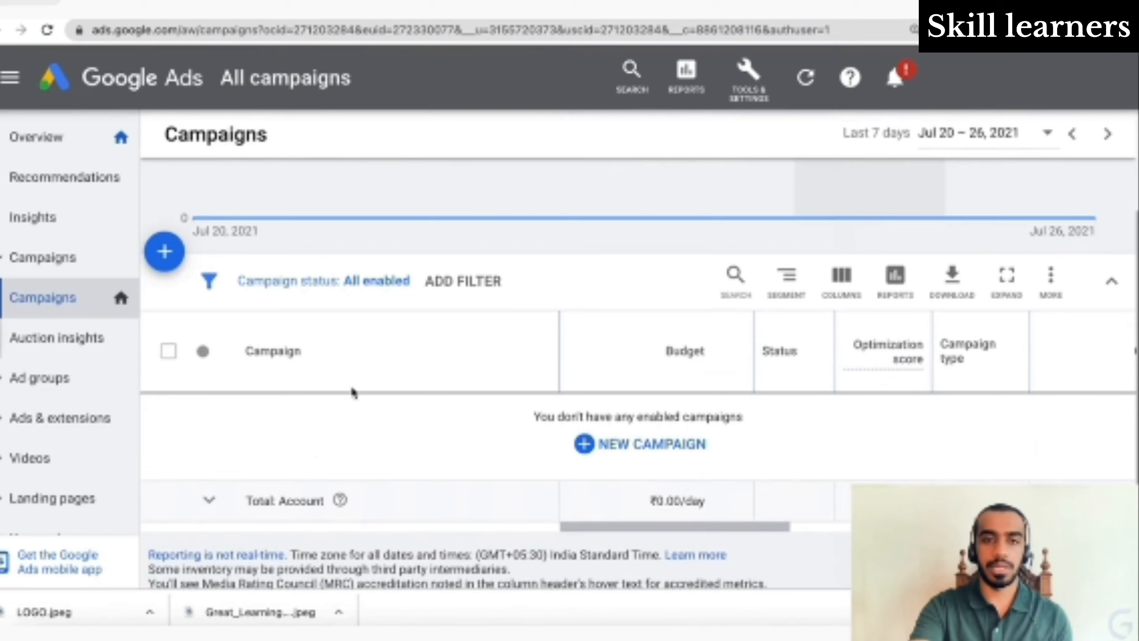
{"action": "left_click", "coordinate": [483, 283]}
{"action": "left_click", "coordinate": [367, 334]}
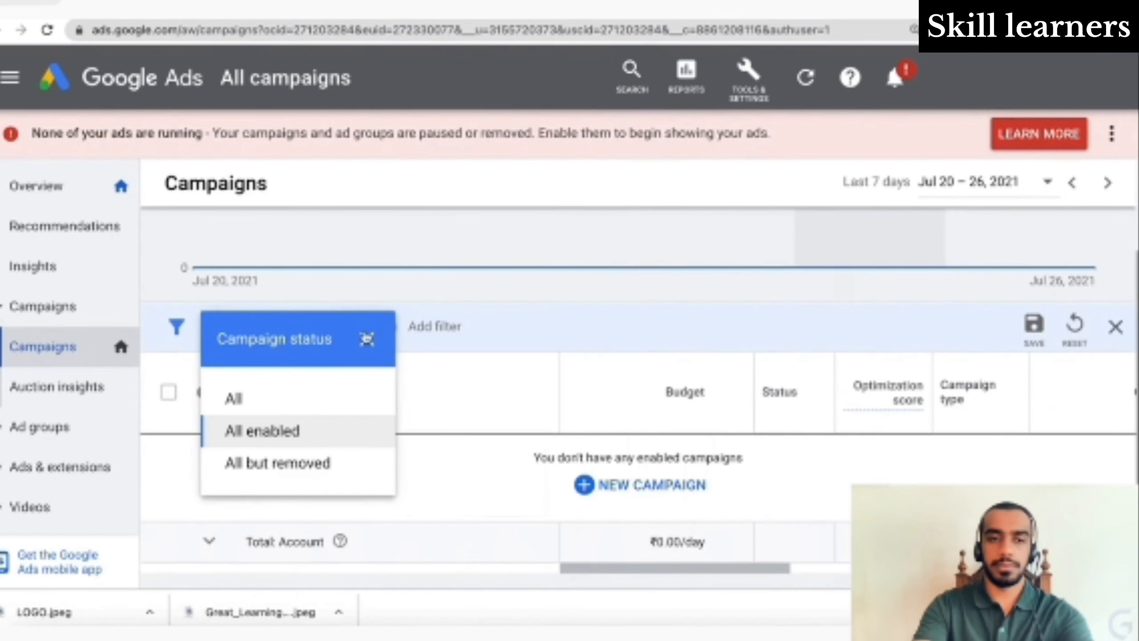
{"action": "left_click", "coordinate": [308, 398]}
{"action": "left_click", "coordinate": [415, 328]}
{"action": "type", "text": "n"}
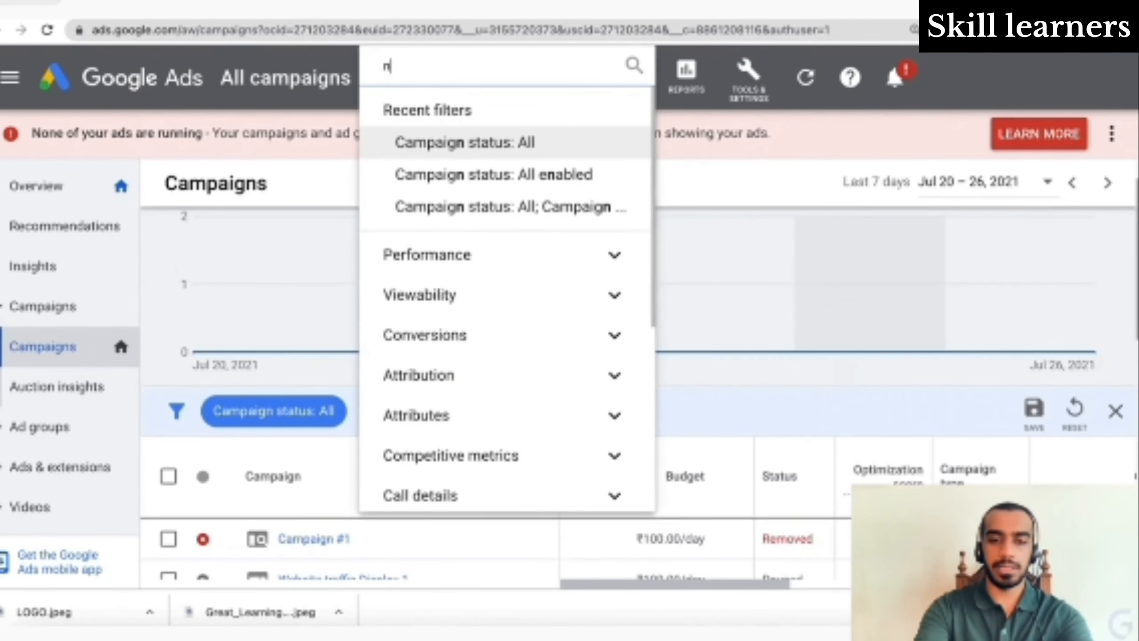
{"action": "type", "text": "ame"}
{"action": "left_click", "coordinate": [464, 330]}
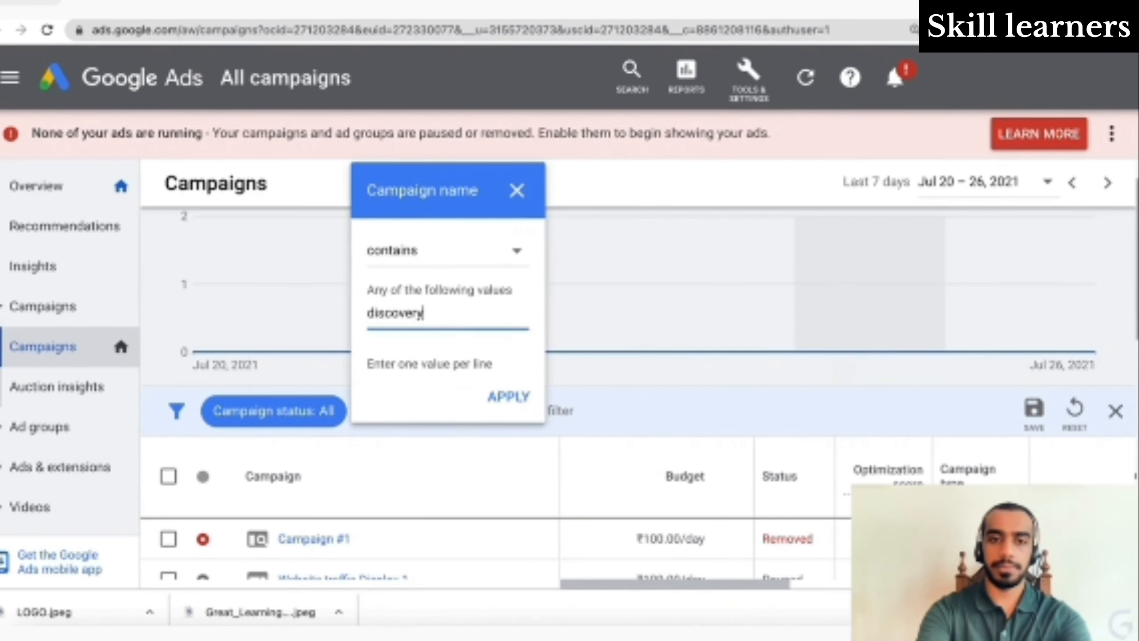
{"action": "left_click", "coordinate": [510, 396]}
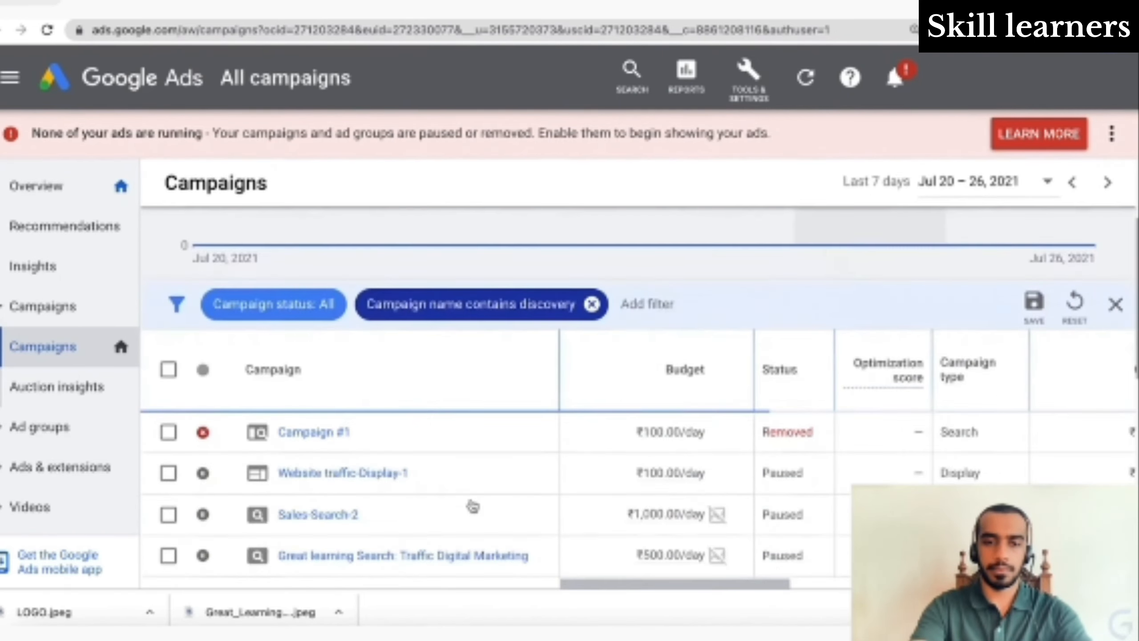
- Open the Discovery Sales campaign's ad groups and check the Digital Marketing ad group's zero stats
{"action": "scroll", "coordinate": [365, 532], "scroll_direction": "down", "scroll_amount": 2}
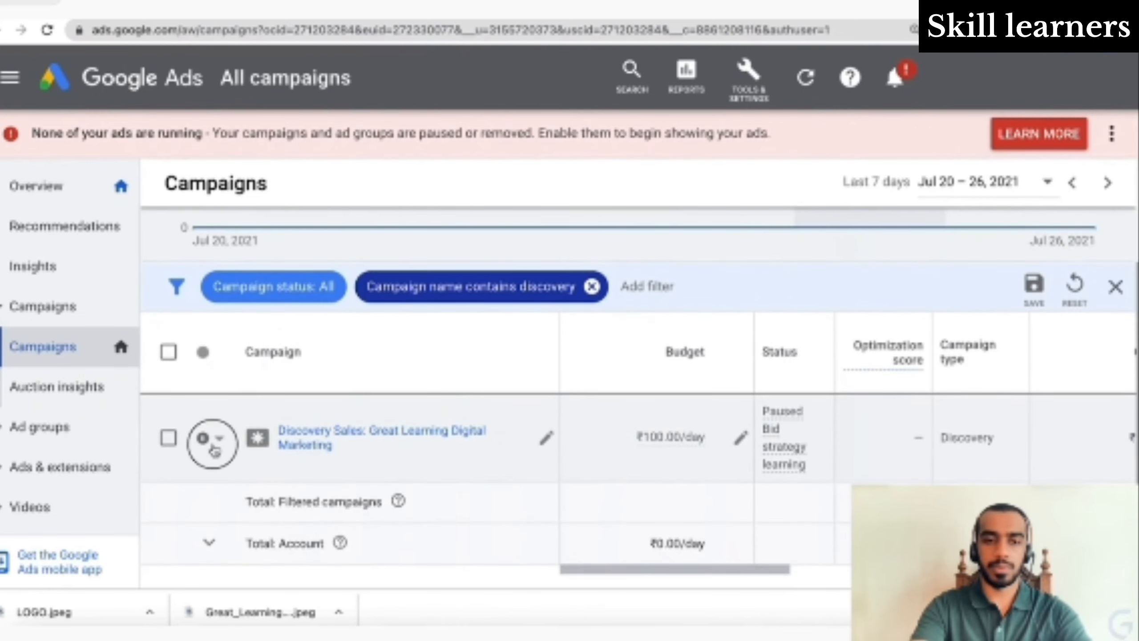
{"action": "left_click", "coordinate": [207, 444]}
{"action": "left_click", "coordinate": [340, 463]}
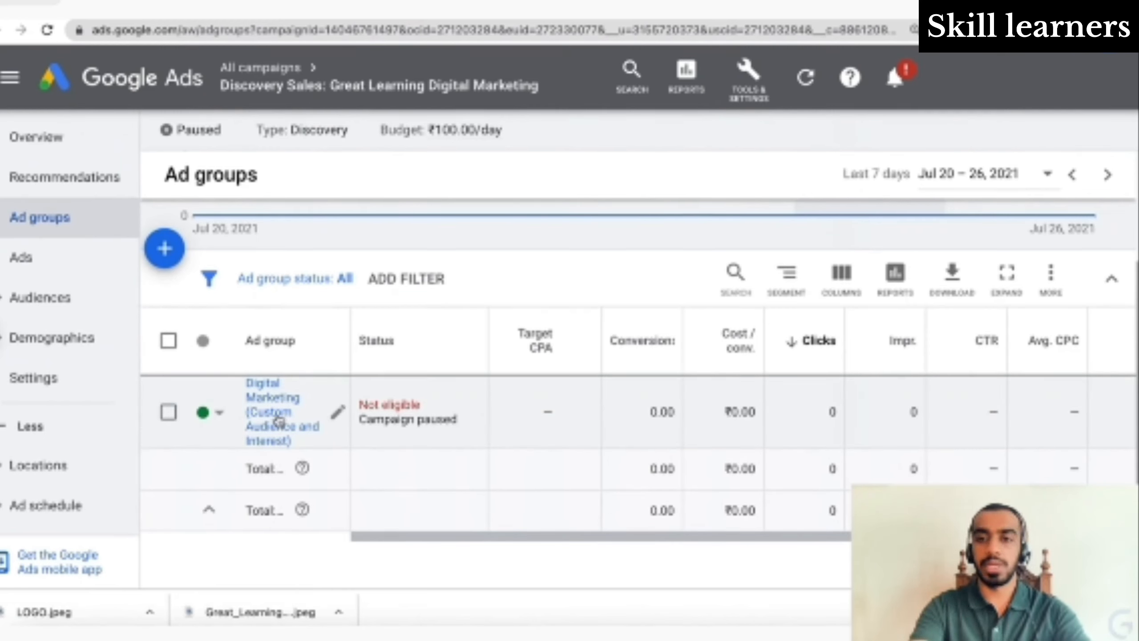
{"action": "scroll", "coordinate": [650, 444], "scroll_direction": "right", "scroll_amount": 5}
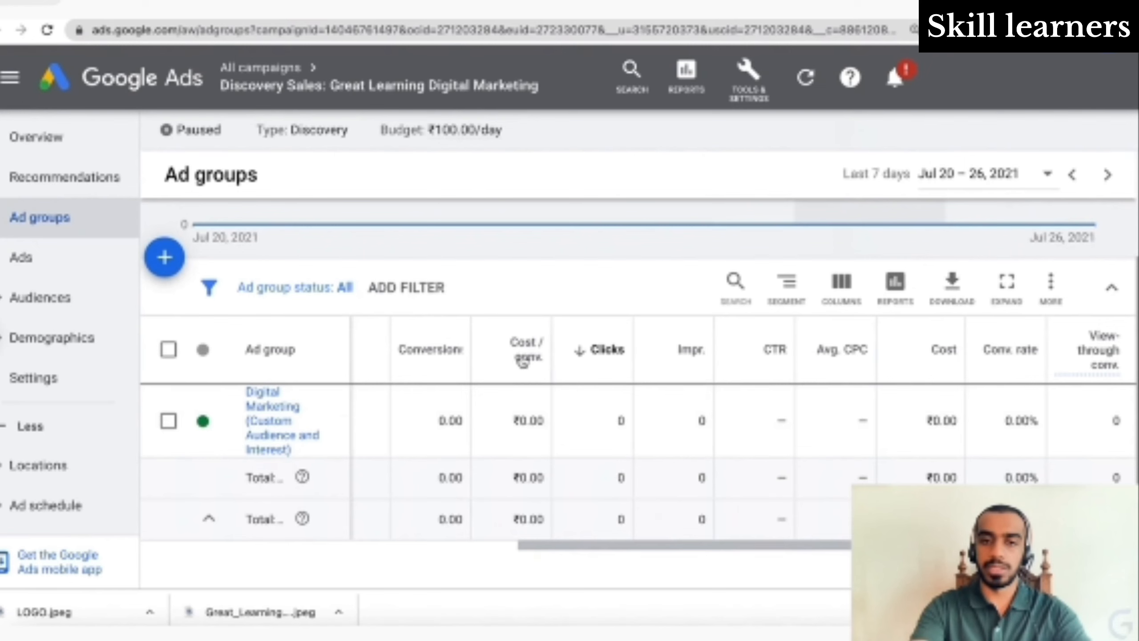
{"action": "mouse_move", "coordinate": [526, 348]}
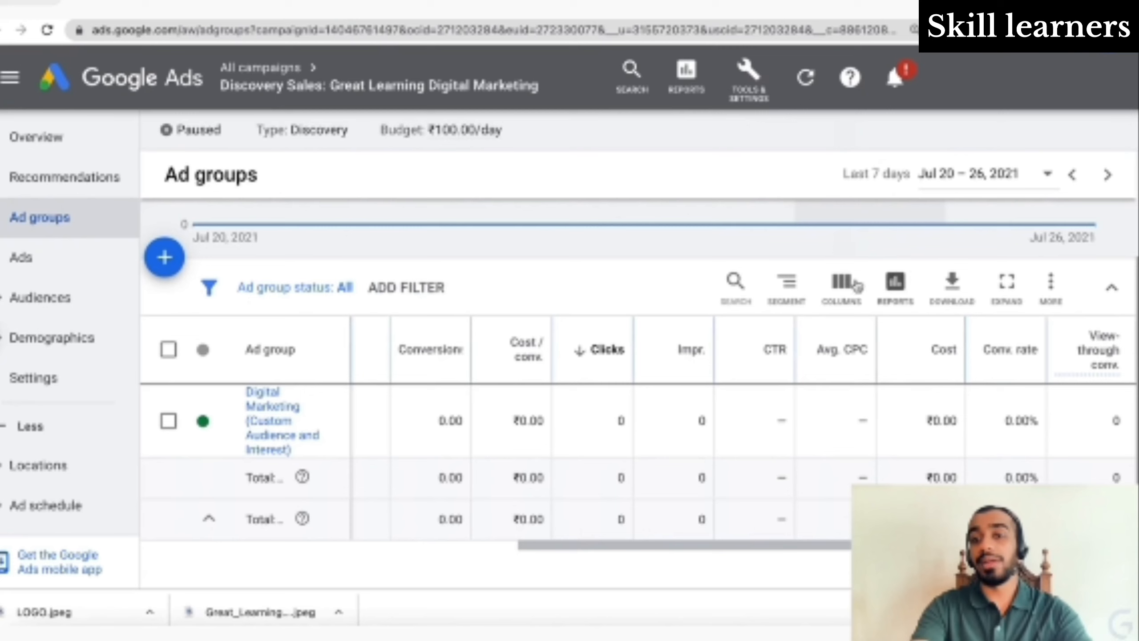
{"action": "left_click", "coordinate": [842, 285]}
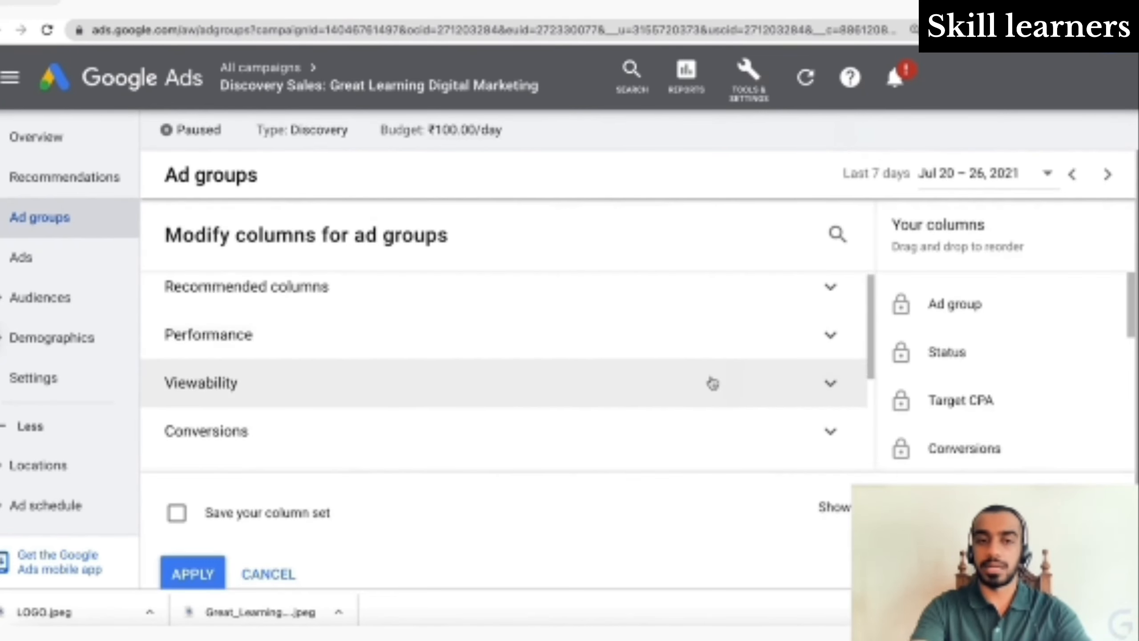
{"action": "scroll", "coordinate": [710, 382], "scroll_direction": "down", "scroll_amount": 4}
{"action": "scroll", "coordinate": [713, 382], "scroll_direction": "down", "scroll_amount": 1}
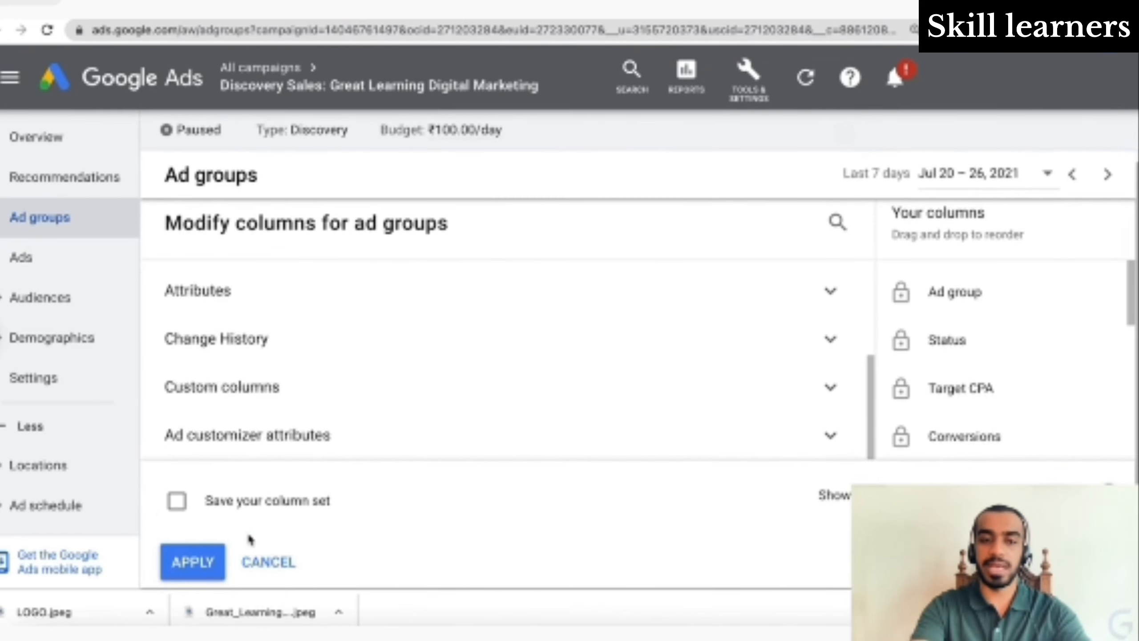
{"action": "left_click", "coordinate": [268, 562]}
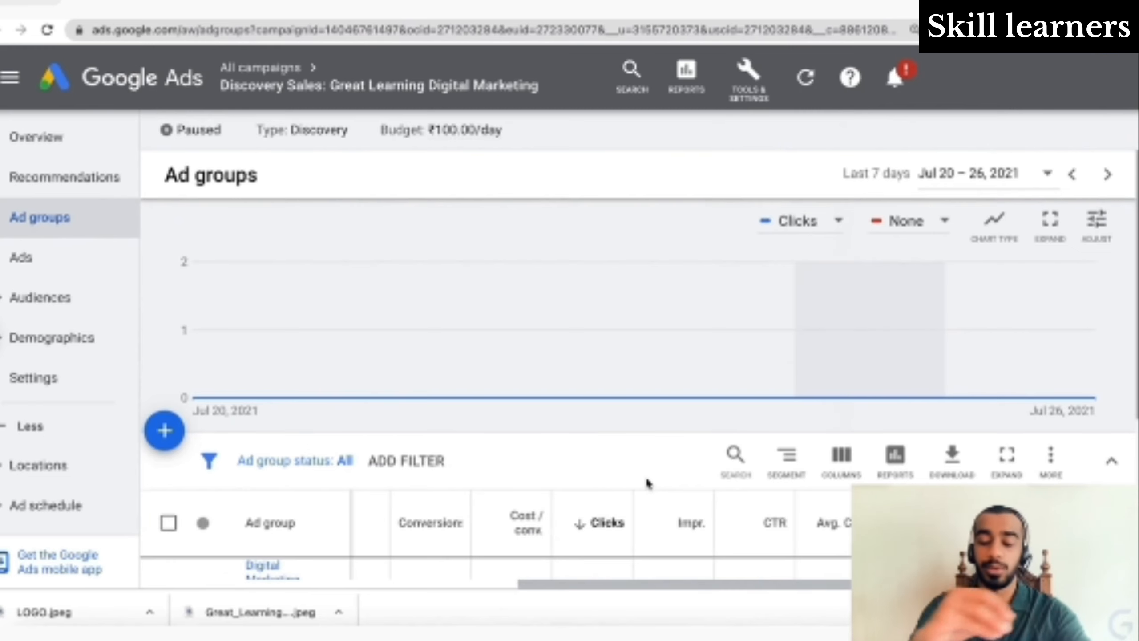
{"action": "scroll", "coordinate": [647, 483], "scroll_direction": "down", "scroll_amount": 3}
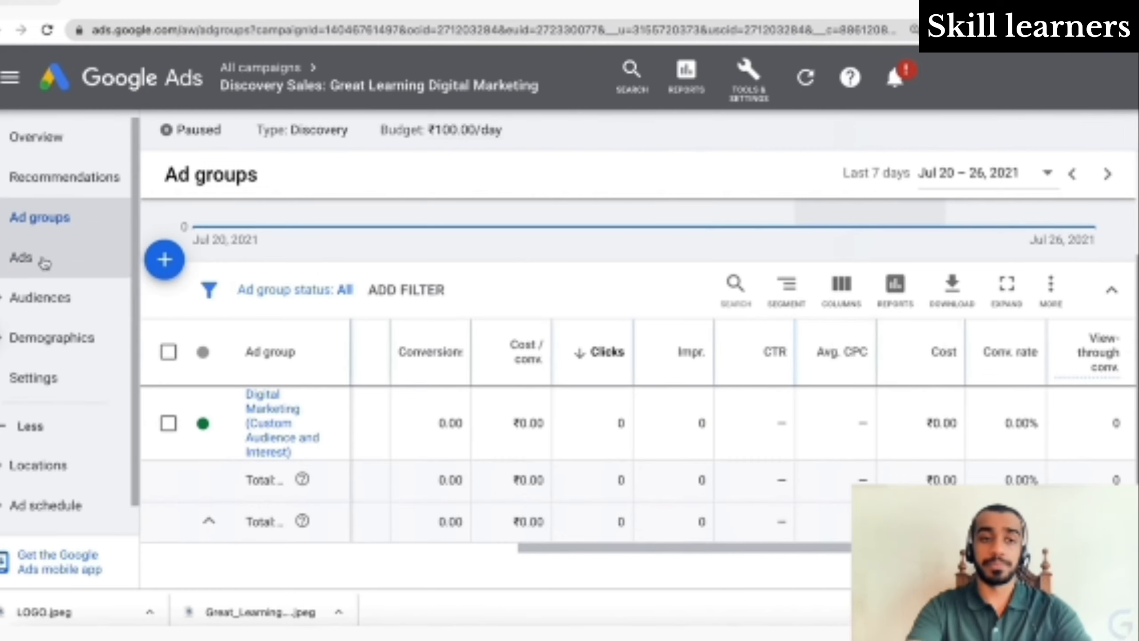
- Look through the campaign's ads table, then go to its Audiences page
{"action": "left_click", "coordinate": [43, 263]}
{"action": "scroll", "coordinate": [379, 488], "scroll_direction": "down", "scroll_amount": 5}
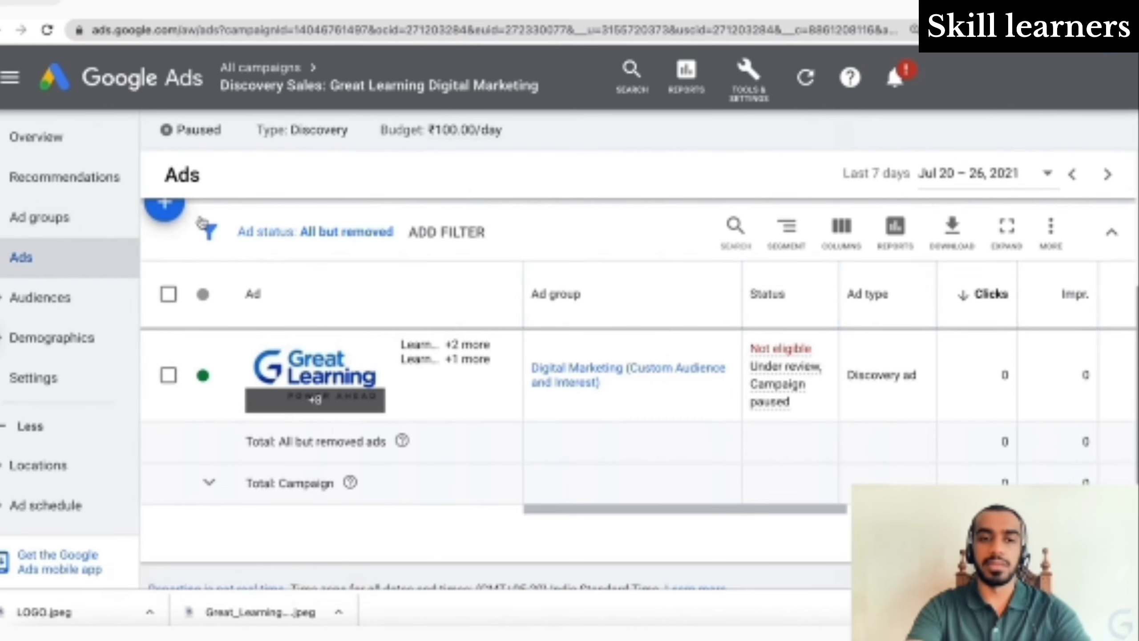
{"action": "scroll", "coordinate": [784, 375], "scroll_direction": "right", "scroll_amount": 5}
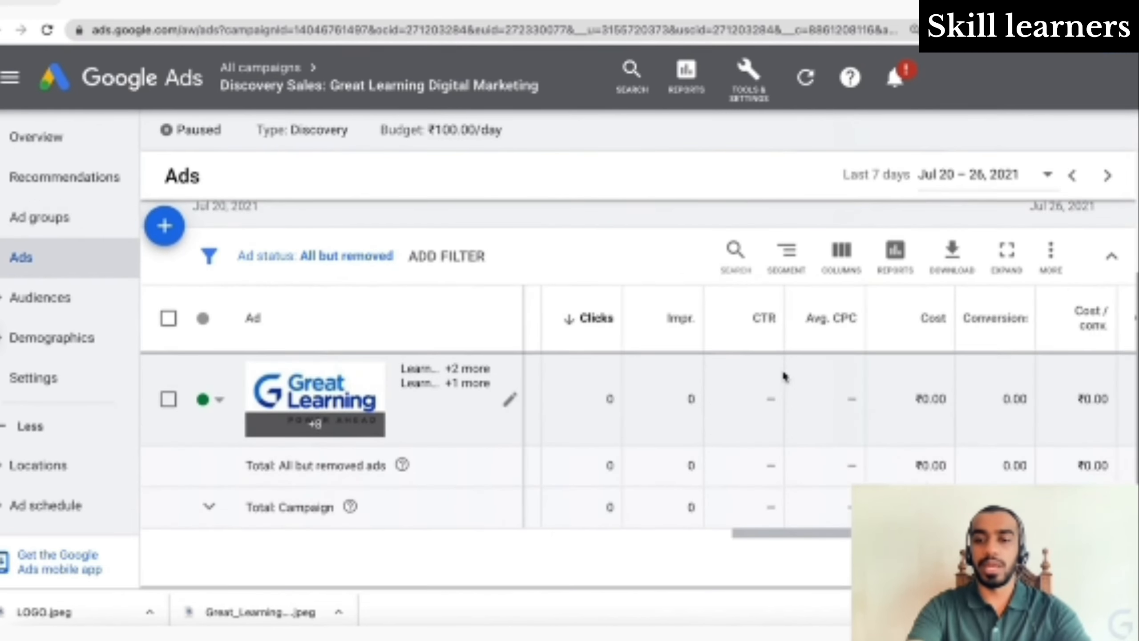
{"action": "scroll", "coordinate": [877, 442], "scroll_direction": "right", "scroll_amount": 3}
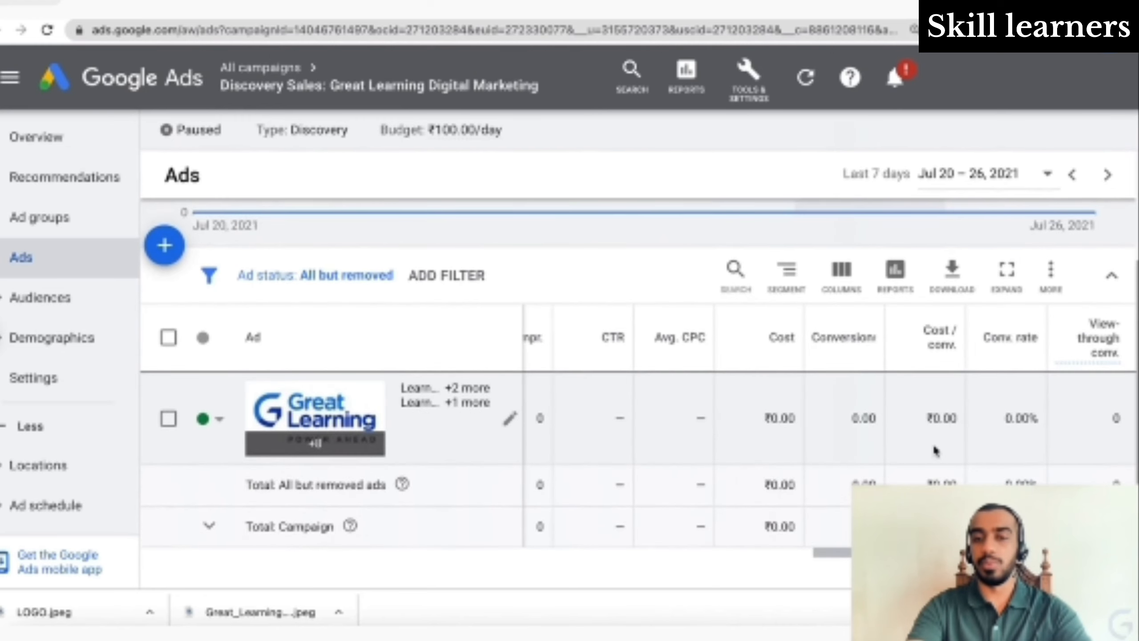
{"action": "scroll", "coordinate": [935, 450], "scroll_direction": "down", "scroll_amount": 2}
{"action": "left_click", "coordinate": [55, 297]}
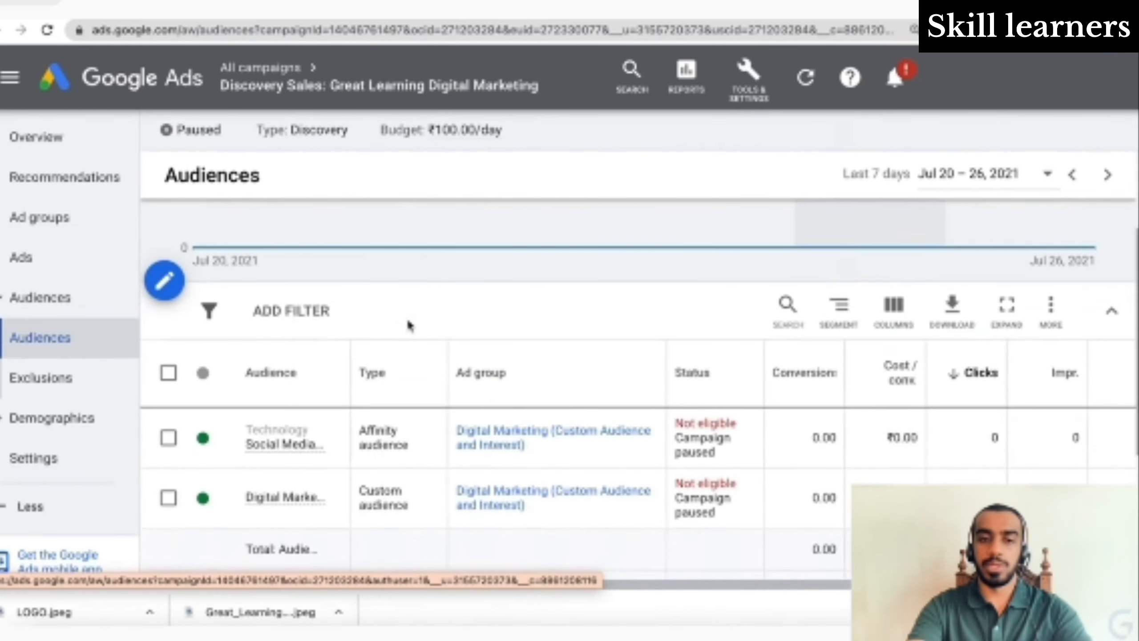
- Review the affinity and custom audiences listed in the audiences table
{"action": "scroll", "coordinate": [363, 453], "scroll_direction": "down", "scroll_amount": 2}
{"action": "mouse_move", "coordinate": [286, 414]}
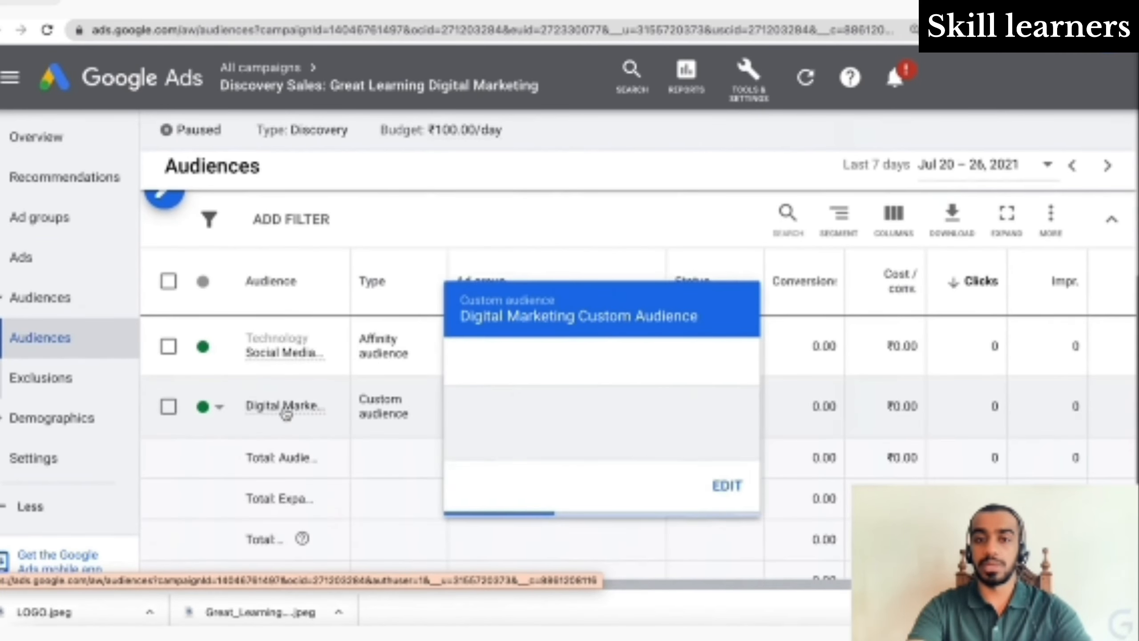
{"action": "mouse_move", "coordinate": [305, 364]}
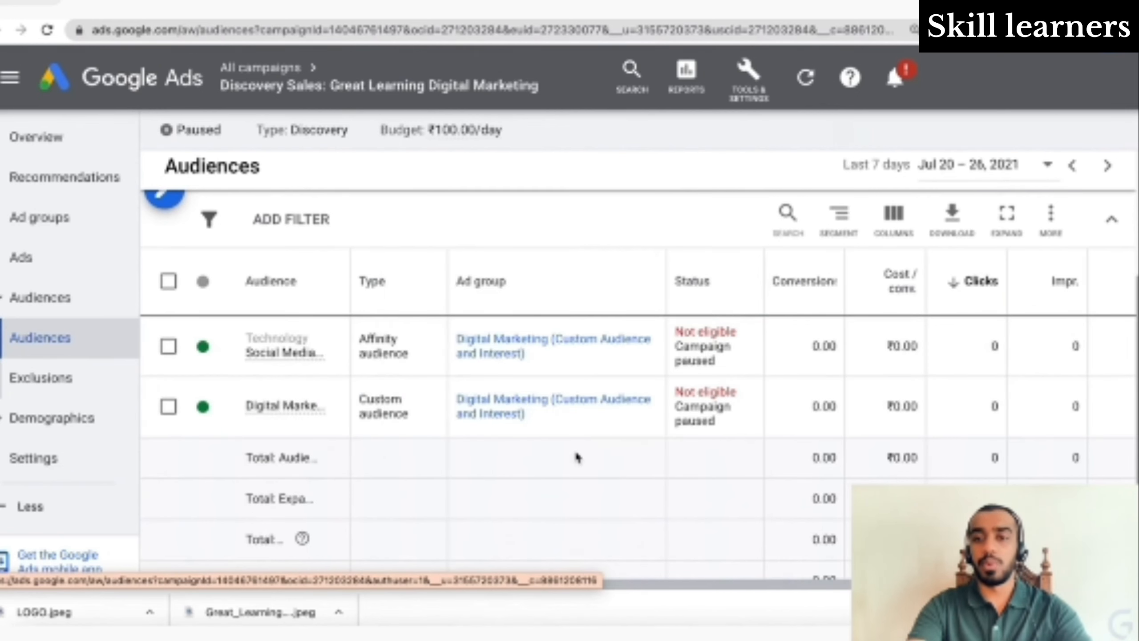
{"action": "scroll", "coordinate": [577, 457], "scroll_direction": "right", "scroll_amount": 3}
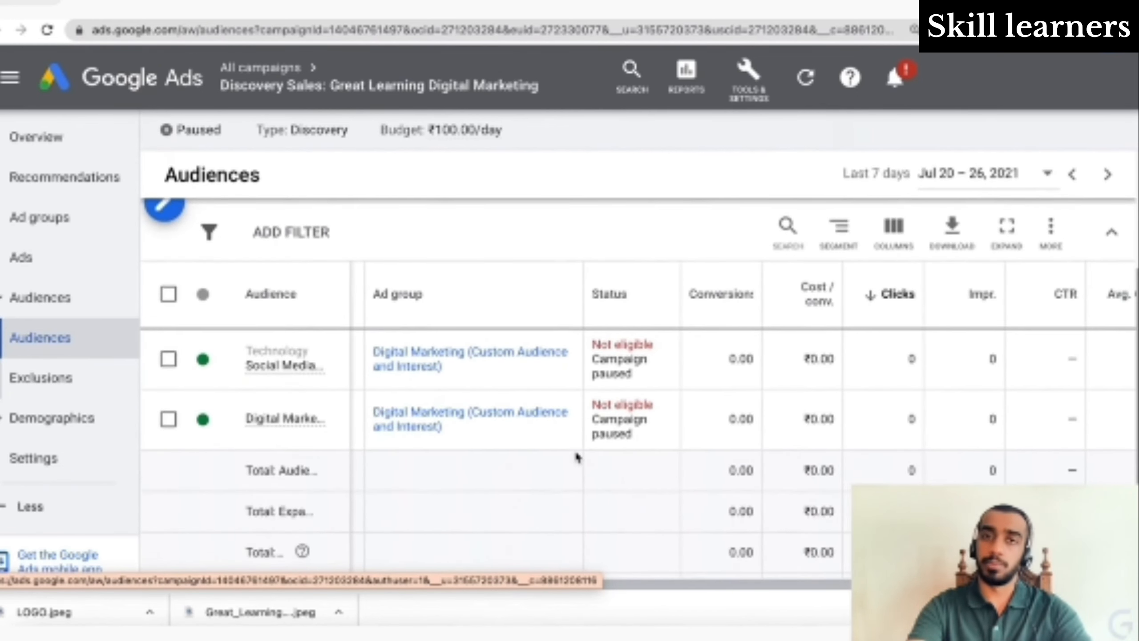
{"action": "scroll", "coordinate": [578, 457], "scroll_direction": "up", "scroll_amount": 1}
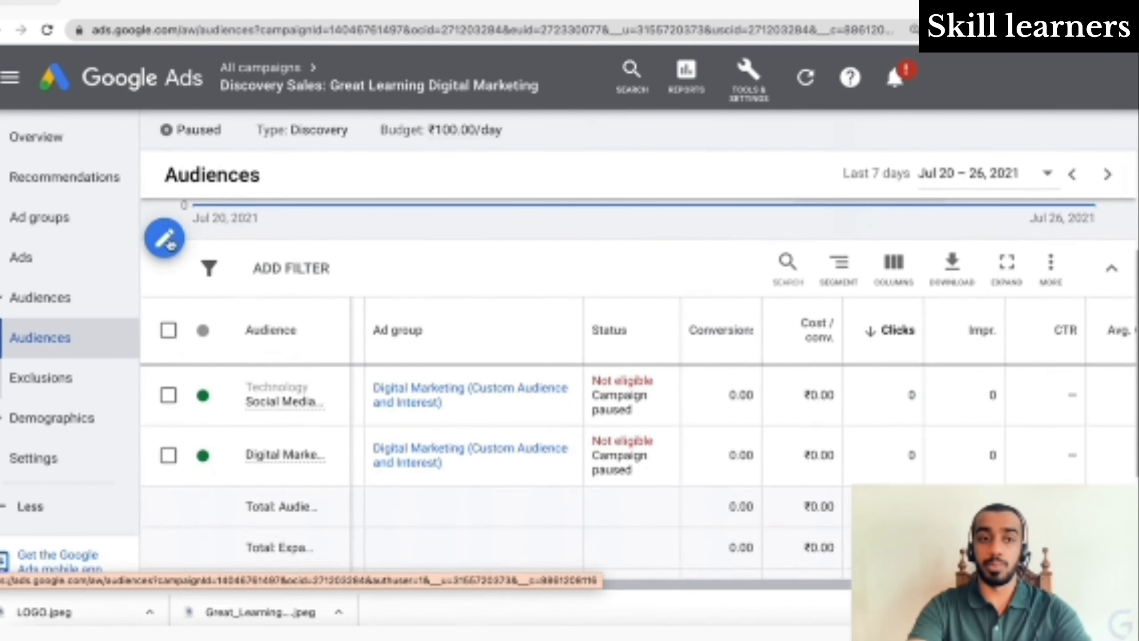
- Edit audiences for the Digital Marketing ad group, cancel without saving, and view the empty Exclusions
{"action": "left_click", "coordinate": [164, 238]}
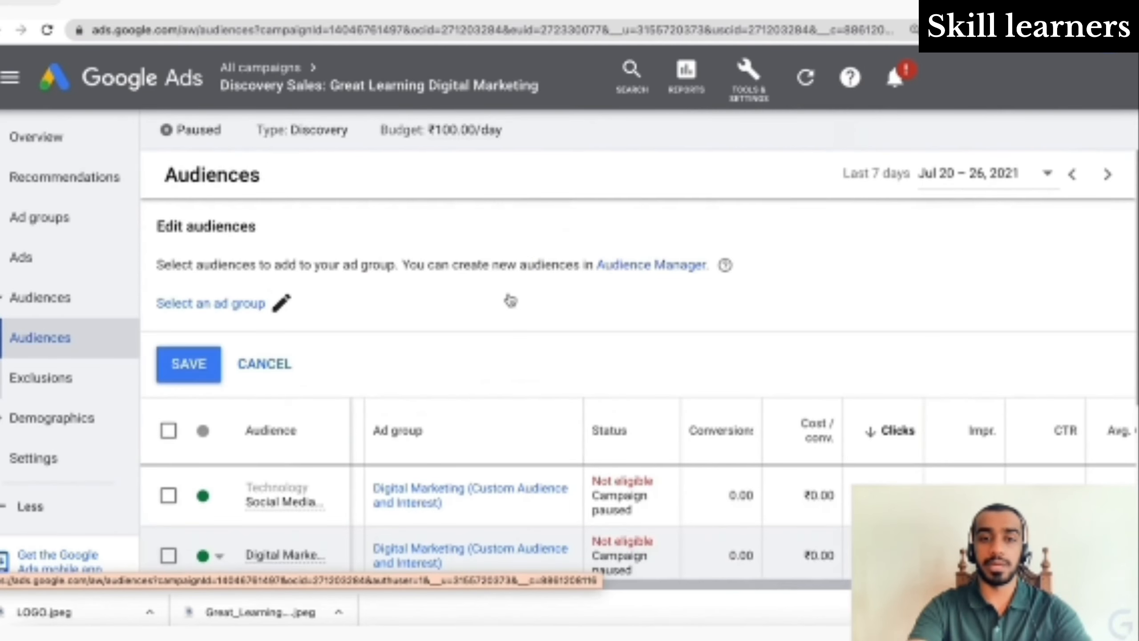
{"action": "scroll", "coordinate": [510, 300], "scroll_direction": "down", "scroll_amount": 1}
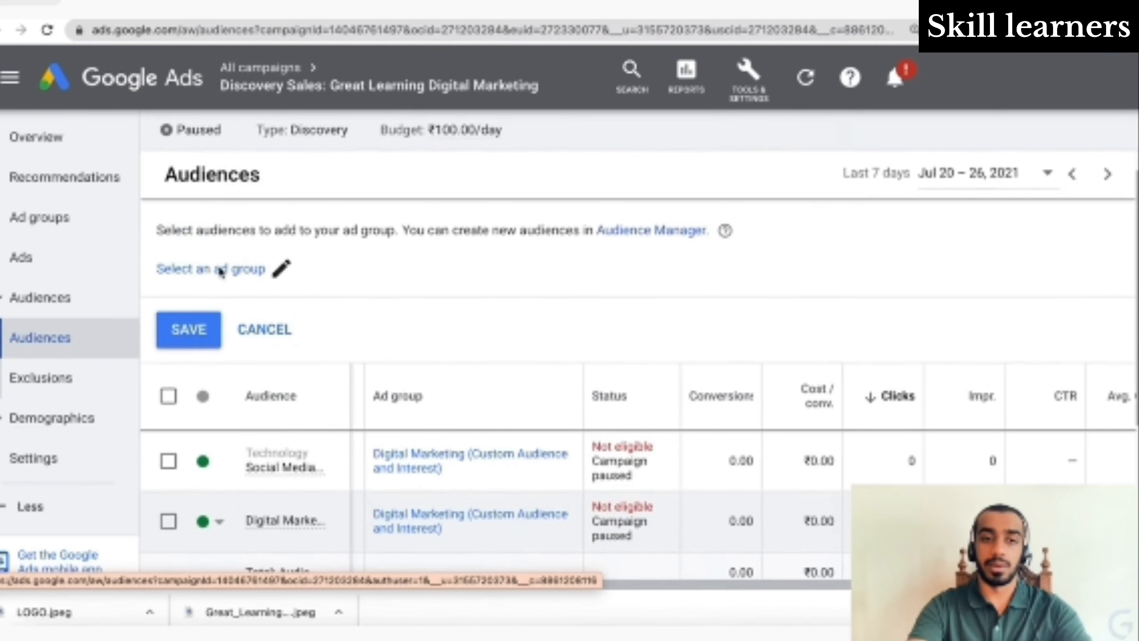
{"action": "left_click", "coordinate": [220, 271]}
{"action": "left_click", "coordinate": [542, 282]}
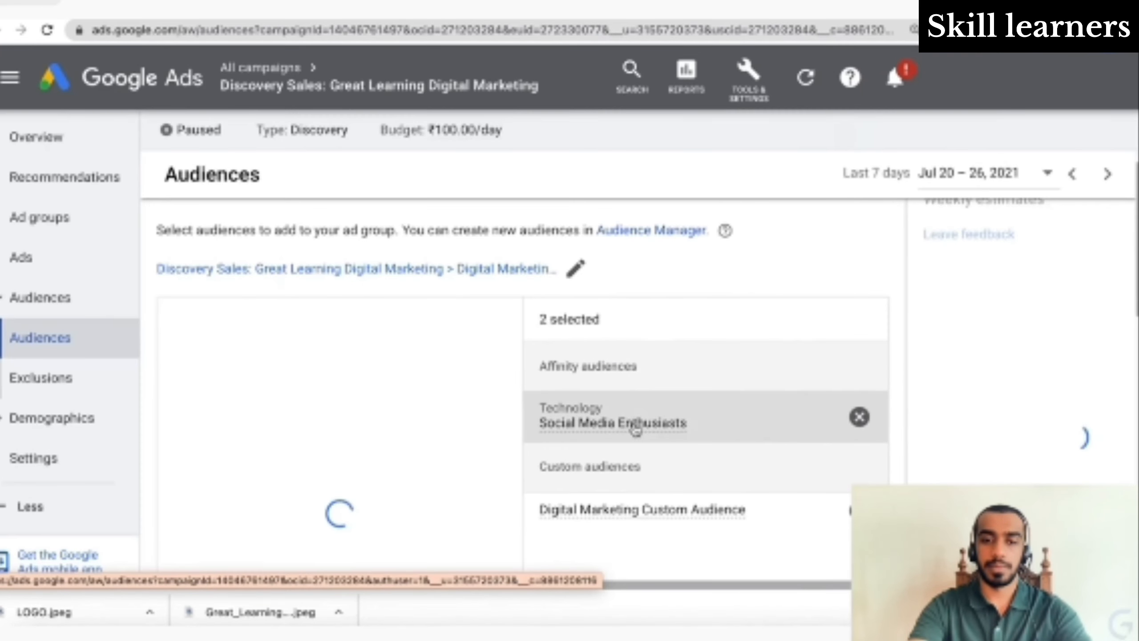
{"action": "scroll", "coordinate": [636, 428], "scroll_direction": "down", "scroll_amount": 5}
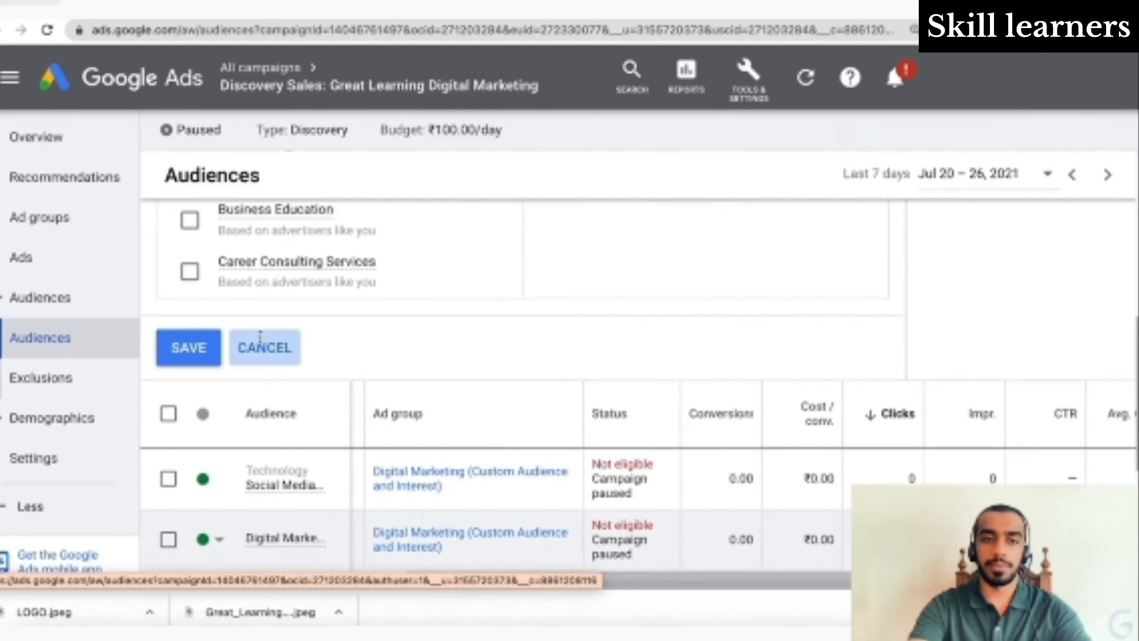
{"action": "left_click", "coordinate": [260, 348]}
{"action": "left_click", "coordinate": [95, 375]}
{"action": "scroll", "coordinate": [97, 382], "scroll_direction": "down", "scroll_amount": 2}
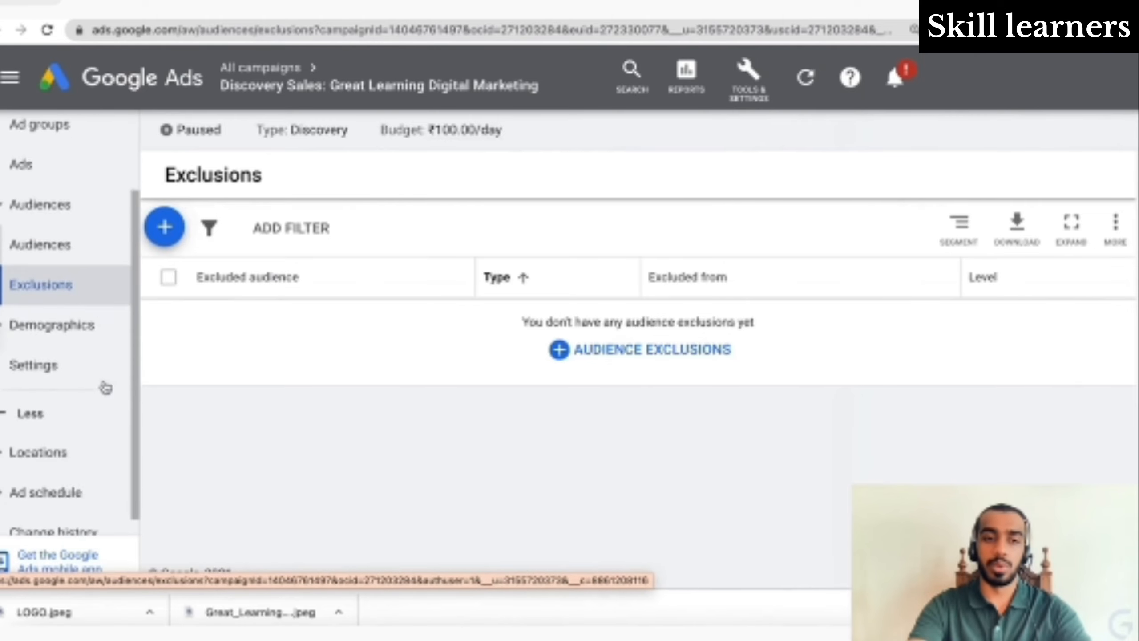
- Scroll through the campaign's results by age group, then go to its Locations report
{"action": "left_click", "coordinate": [83, 315]}
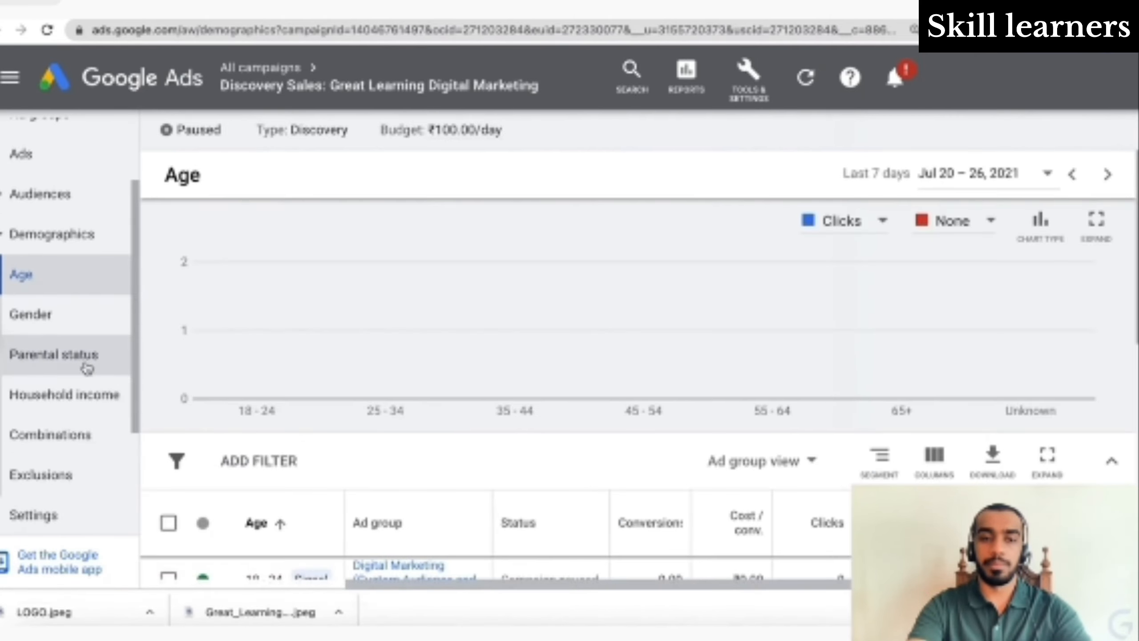
{"action": "scroll", "coordinate": [85, 366], "scroll_direction": "down", "scroll_amount": 2}
{"action": "scroll", "coordinate": [483, 364], "scroll_direction": "down", "scroll_amount": 5}
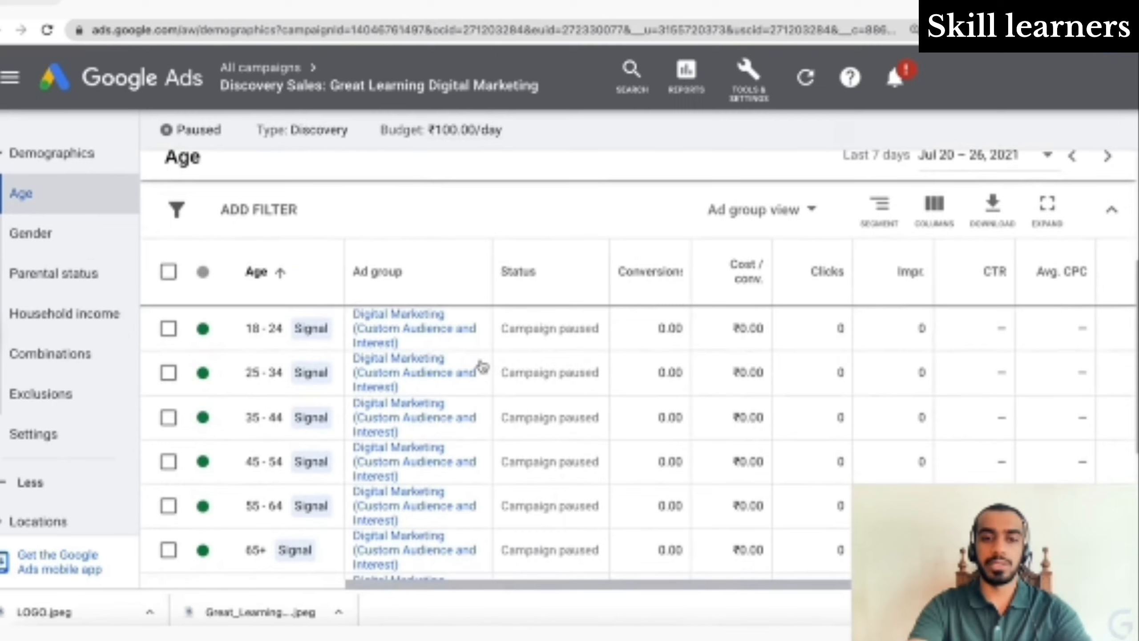
{"action": "scroll", "coordinate": [483, 367], "scroll_direction": "down", "scroll_amount": 2}
{"action": "scroll", "coordinate": [483, 368], "scroll_direction": "up", "scroll_amount": 2}
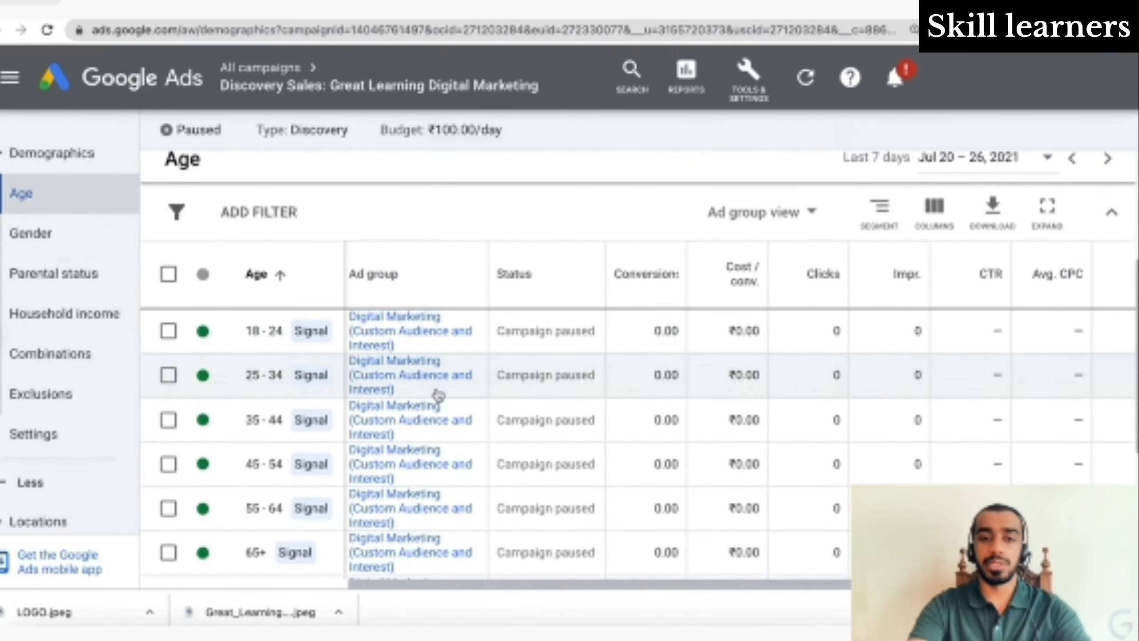
{"action": "scroll", "coordinate": [587, 442], "scroll_direction": "down", "scroll_amount": 3}
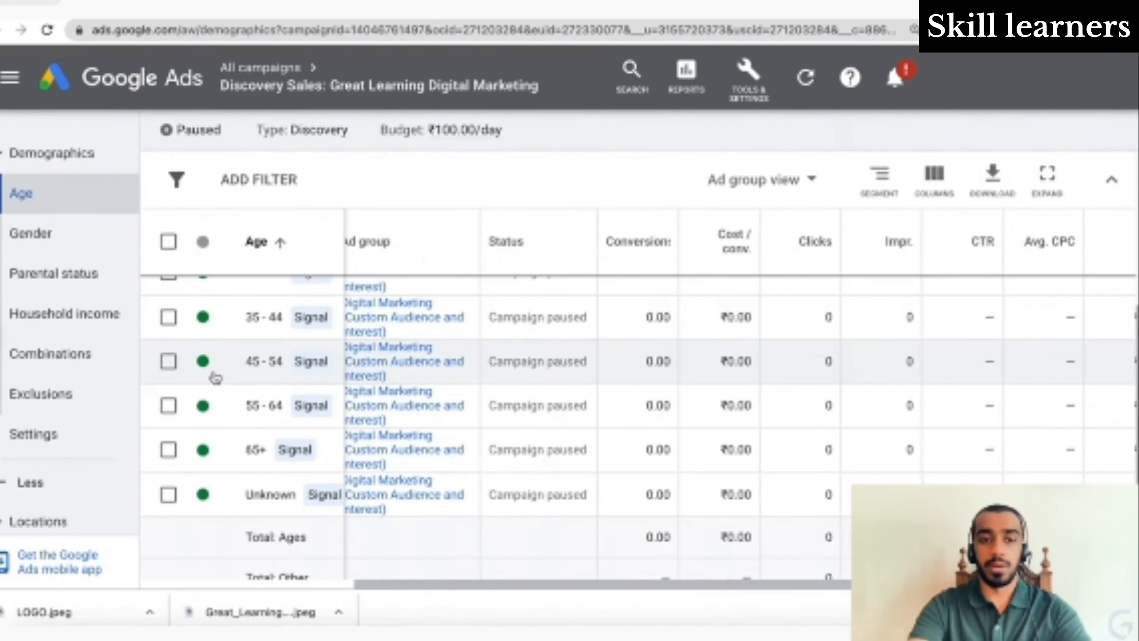
{"action": "scroll", "coordinate": [324, 435], "scroll_direction": "up", "scroll_amount": 3}
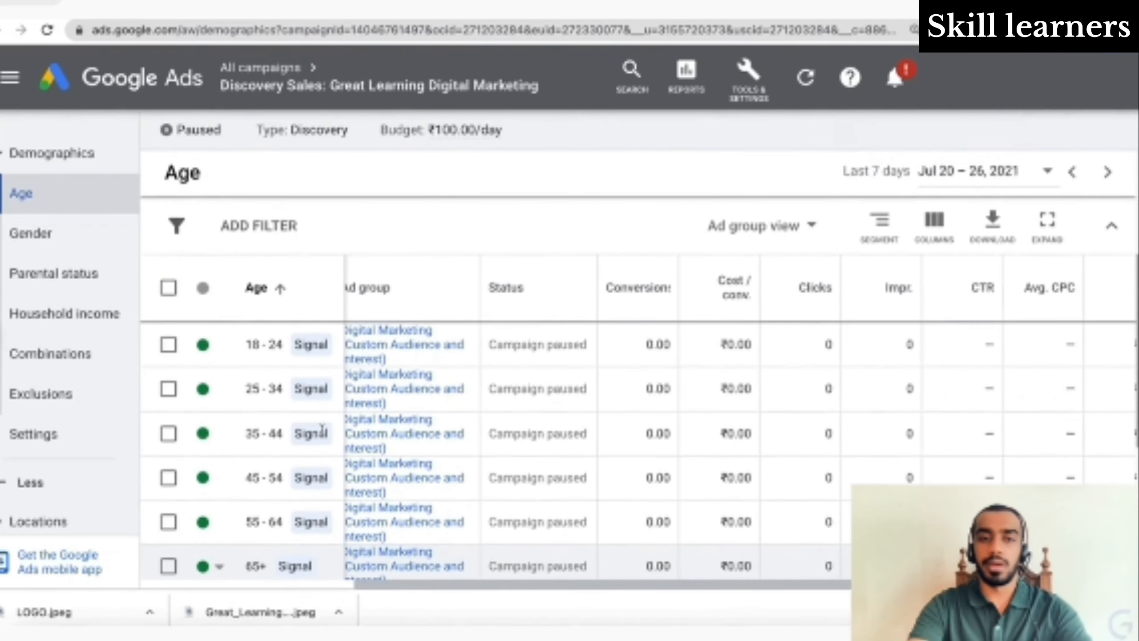
{"action": "scroll", "coordinate": [324, 435], "scroll_direction": "down", "scroll_amount": 3}
{"action": "scroll", "coordinate": [324, 436], "scroll_direction": "up", "scroll_amount": 2}
{"action": "scroll", "coordinate": [324, 435], "scroll_direction": "up", "scroll_amount": 1}
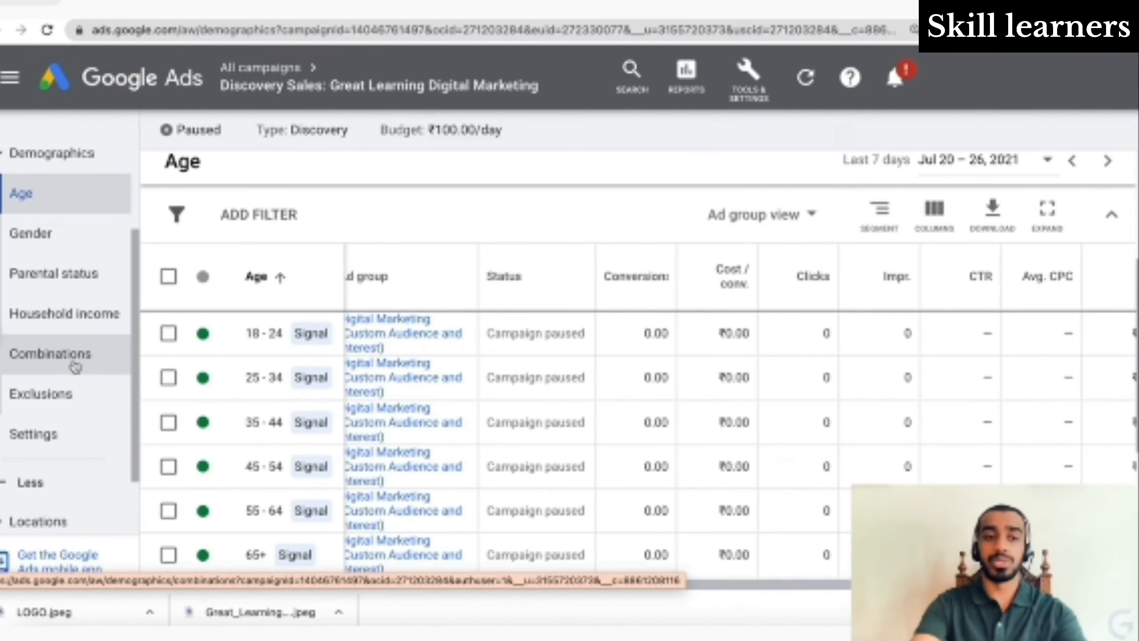
{"action": "scroll", "coordinate": [74, 372], "scroll_direction": "down", "scroll_amount": 2}
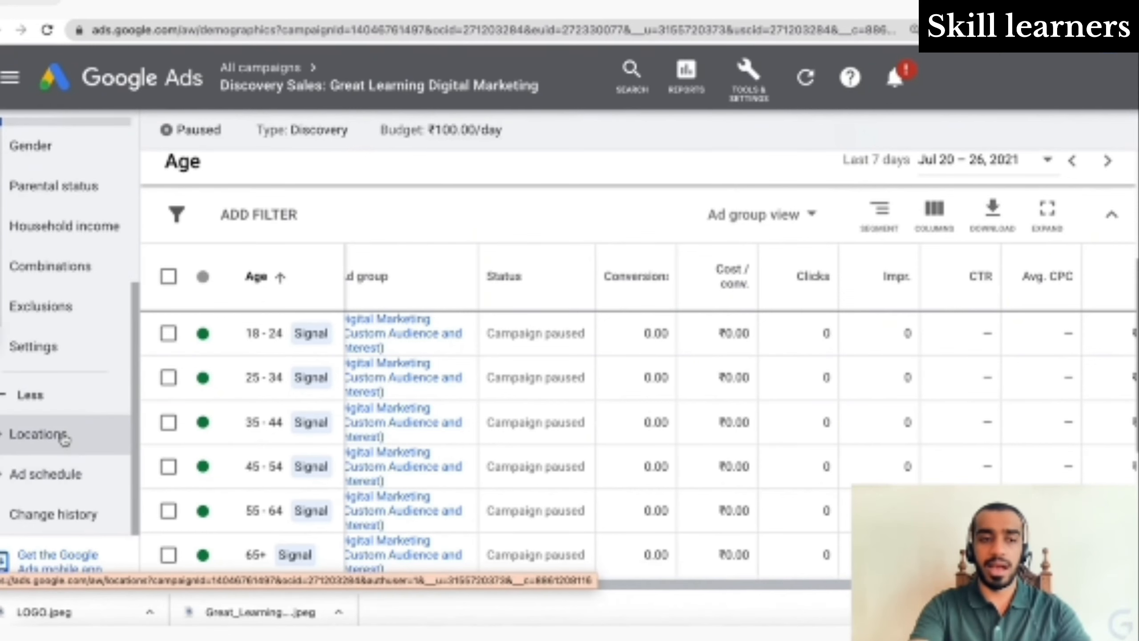
{"action": "left_click", "coordinate": [83, 438]}
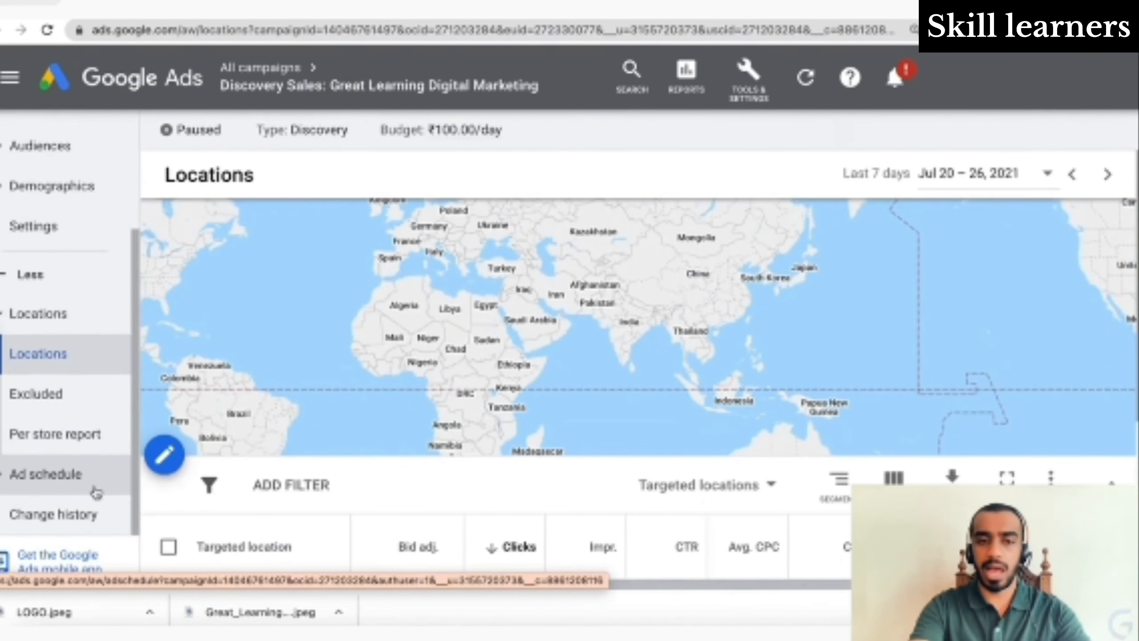
- Narrow India's location results by Cities, then go to the Ad schedule page
{"action": "scroll", "coordinate": [216, 478], "scroll_direction": "down", "scroll_amount": 4}
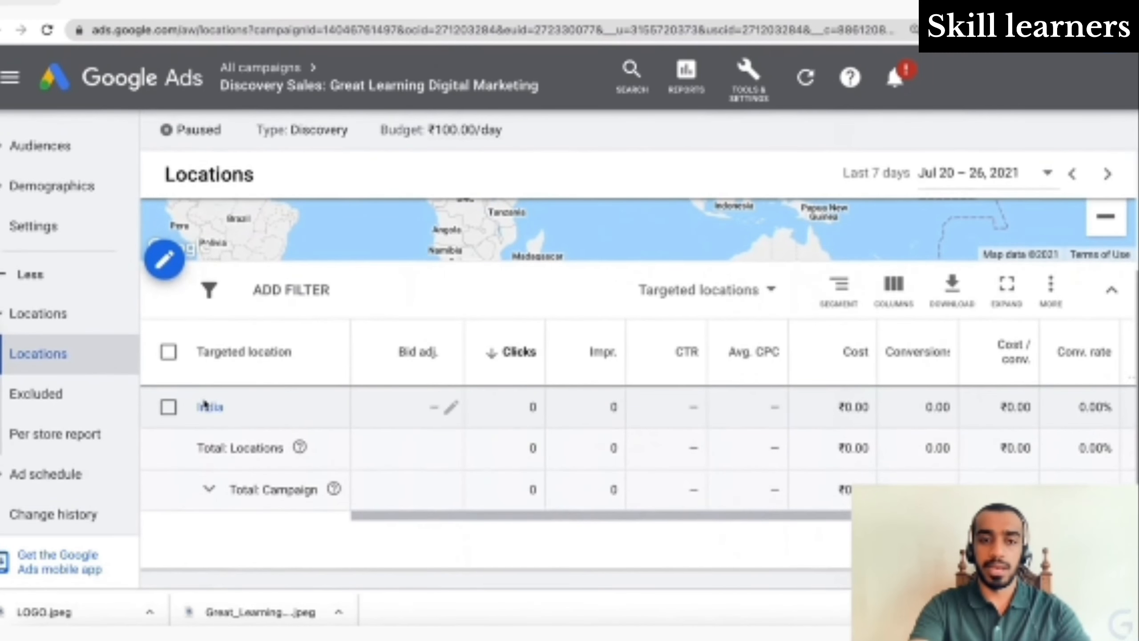
{"action": "left_click", "coordinate": [211, 416]}
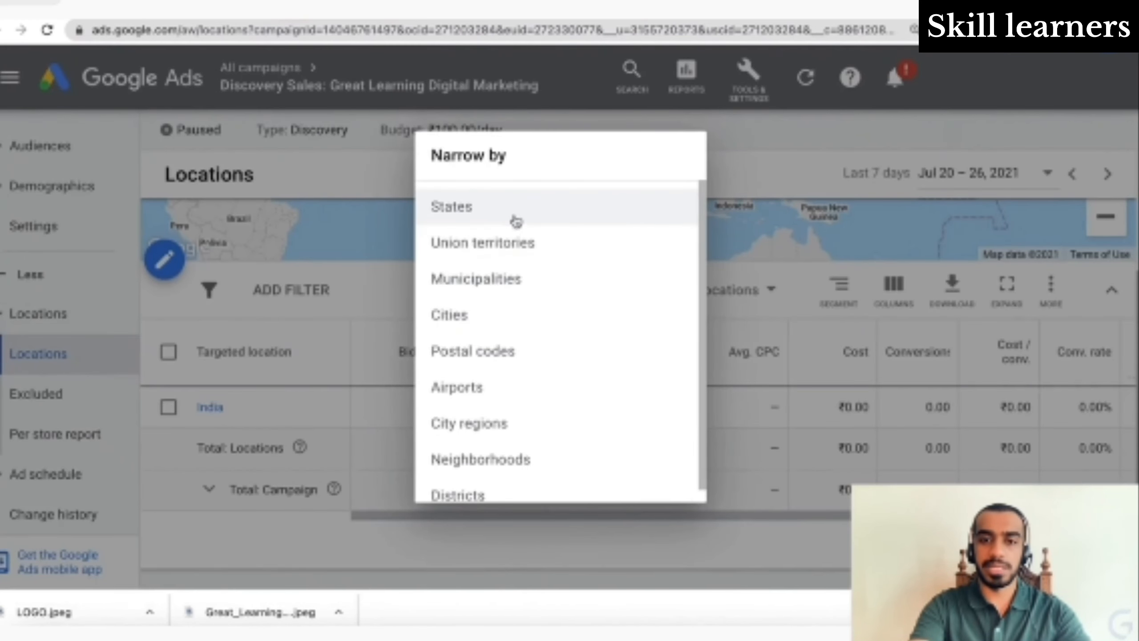
{"action": "left_click", "coordinate": [495, 313]}
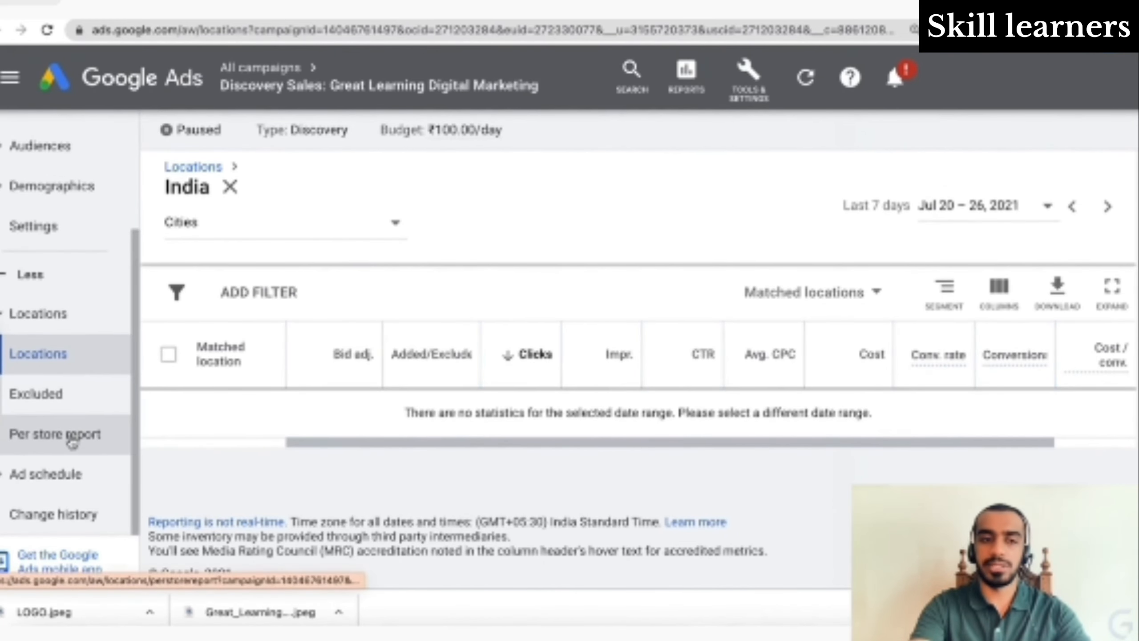
{"action": "left_click", "coordinate": [33, 475]}
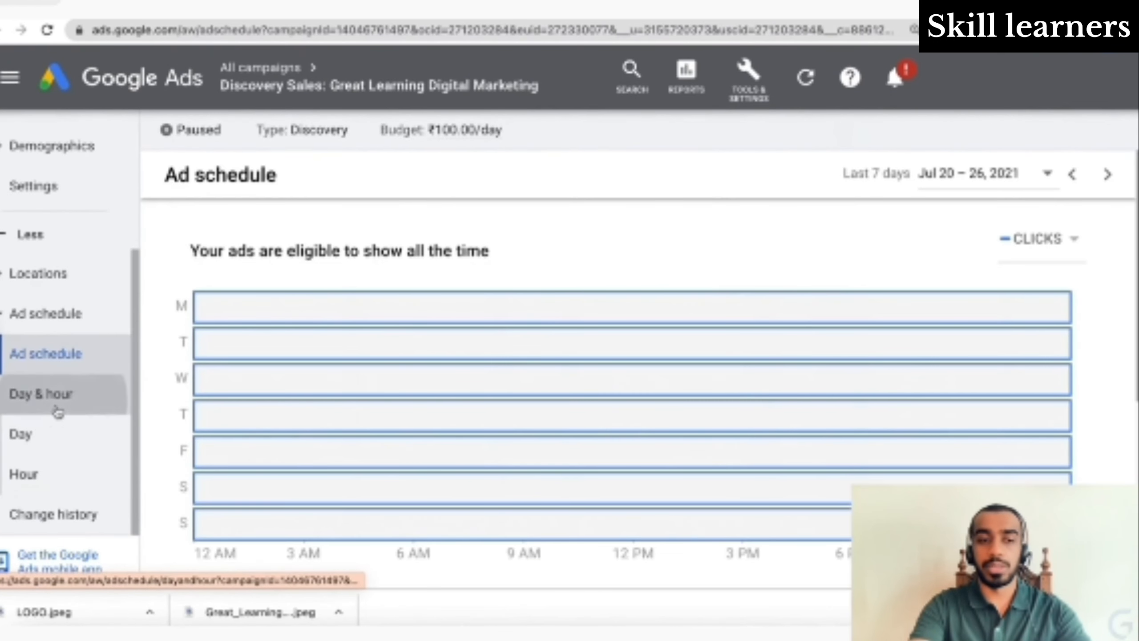
- Check the Day & hour stats and Change history, then return to the discovery-filtered All campaigns list
{"action": "left_click", "coordinate": [57, 411]}
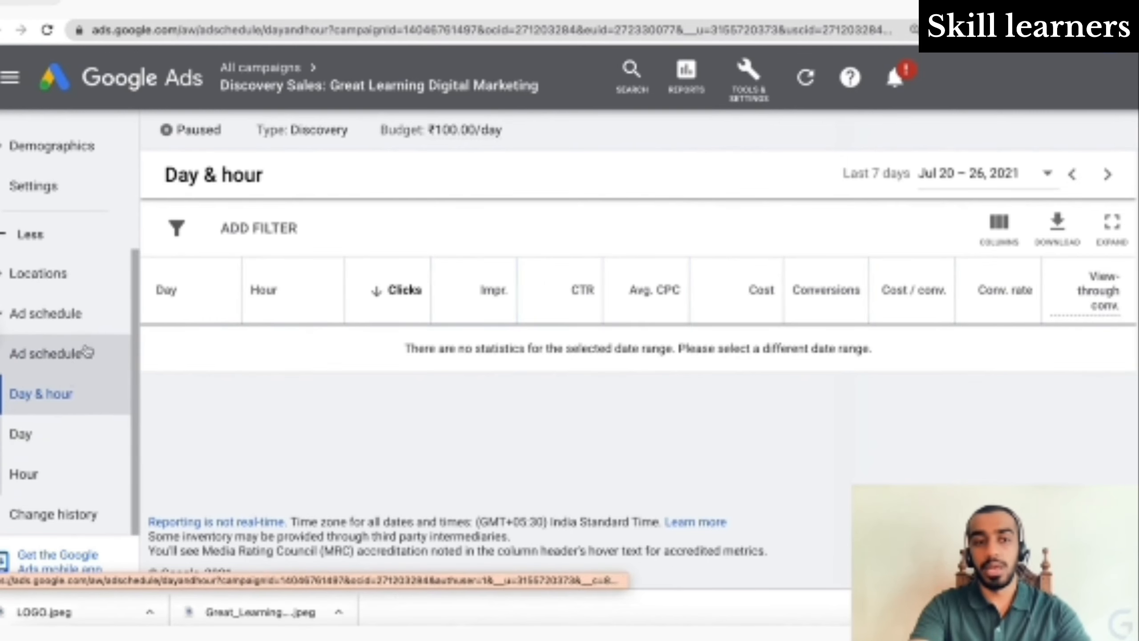
{"action": "left_click", "coordinate": [78, 510]}
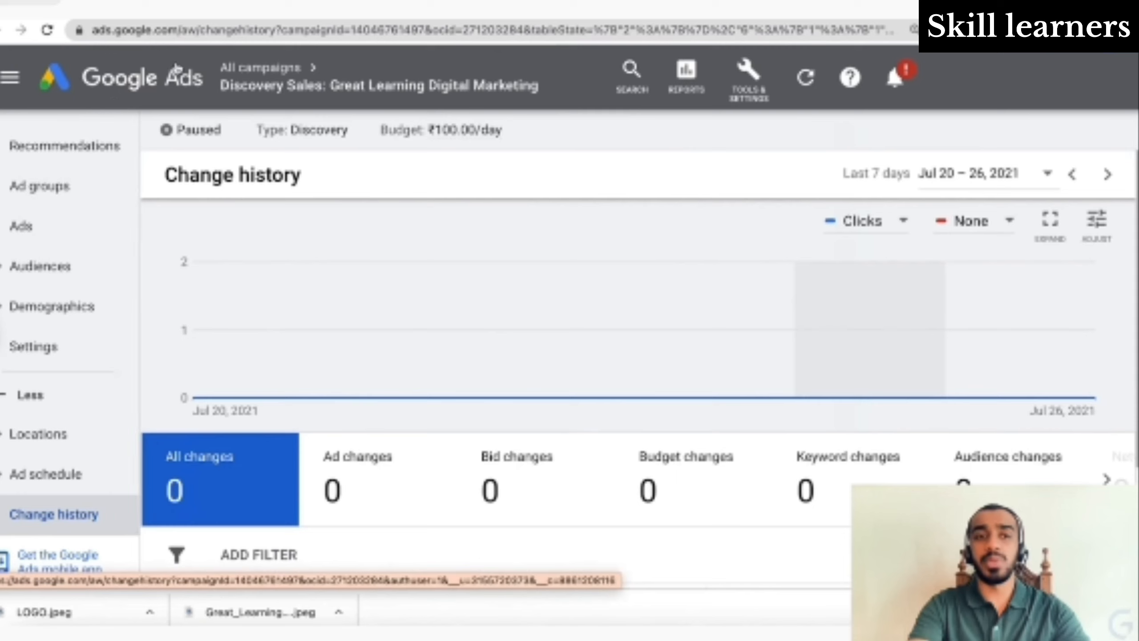
{"action": "mouse_move", "coordinate": [275, 81]}
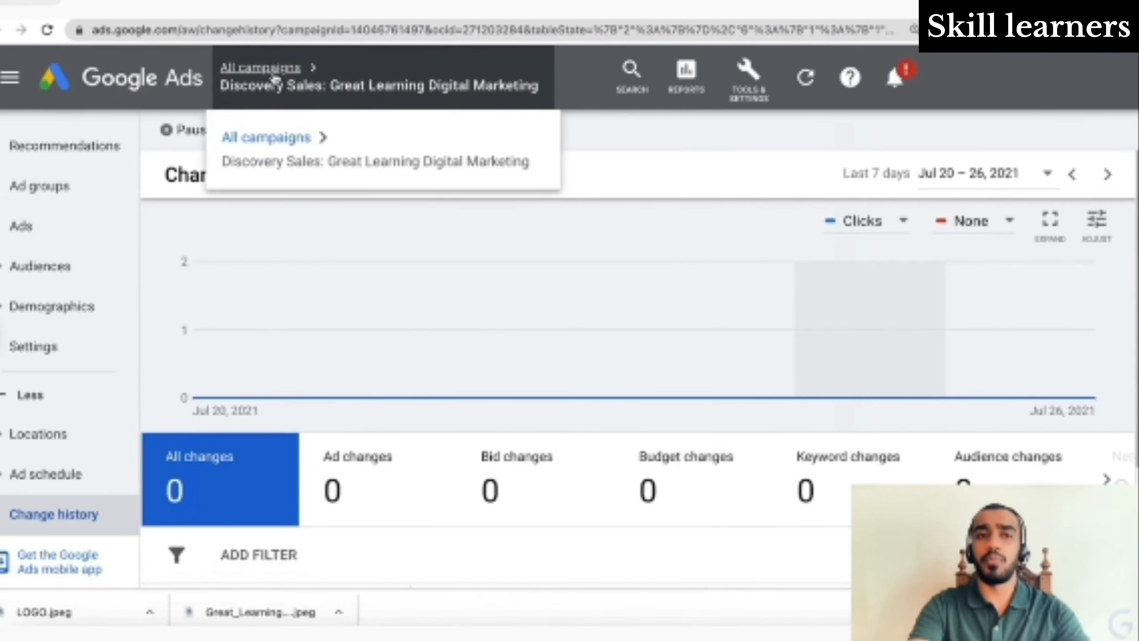
{"action": "left_click", "coordinate": [316, 134]}
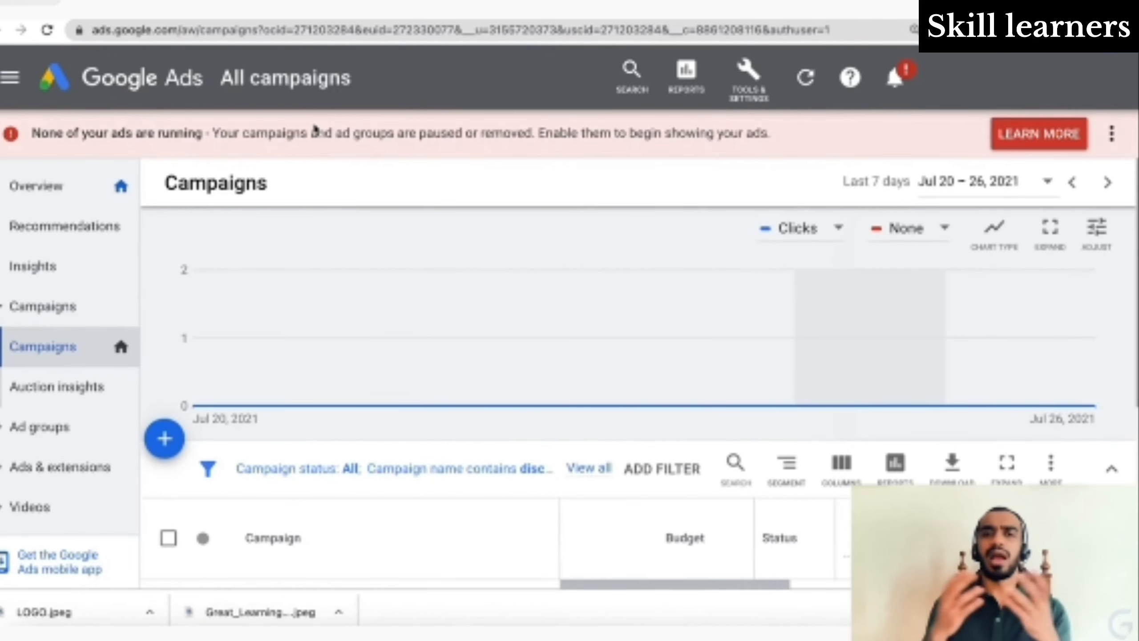